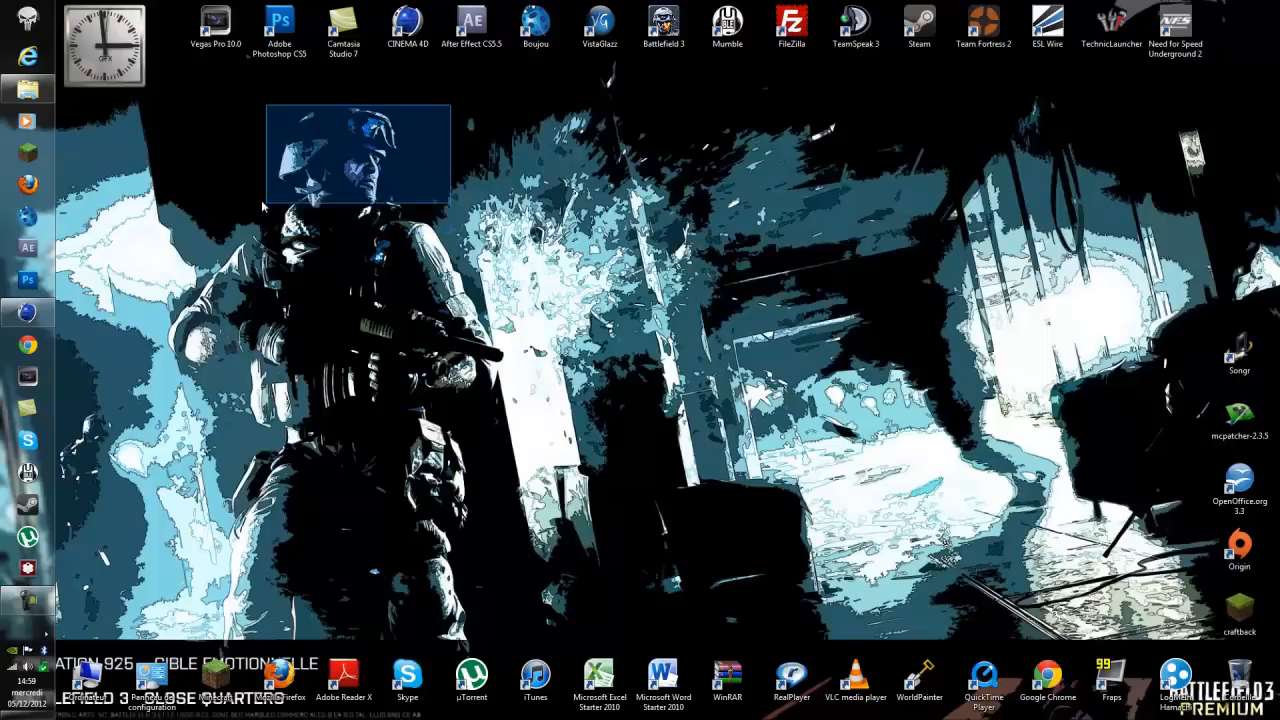
# Delete the "tuto 12 tuto special noel" folder from the desktop
pyautogui.moveTo(251, 82); pyautogui.dragTo(432, 270)
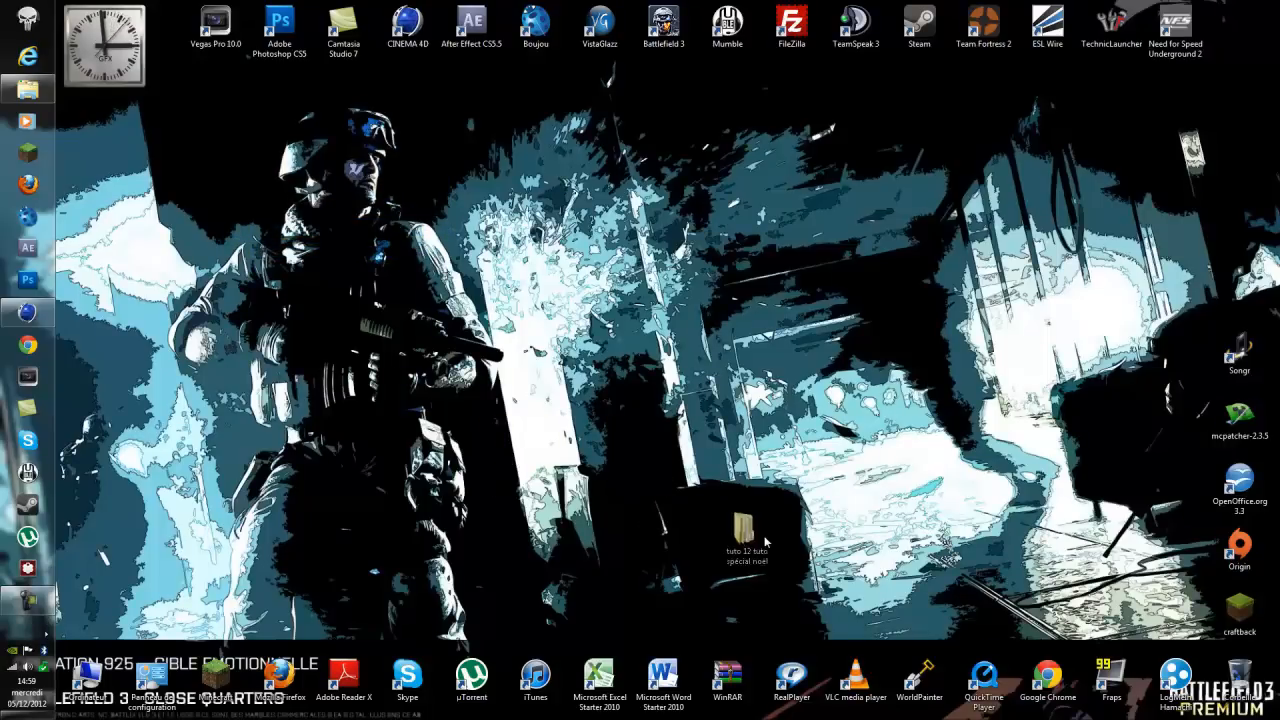
pyautogui.moveTo(820, 480); pyautogui.dragTo(678, 618)
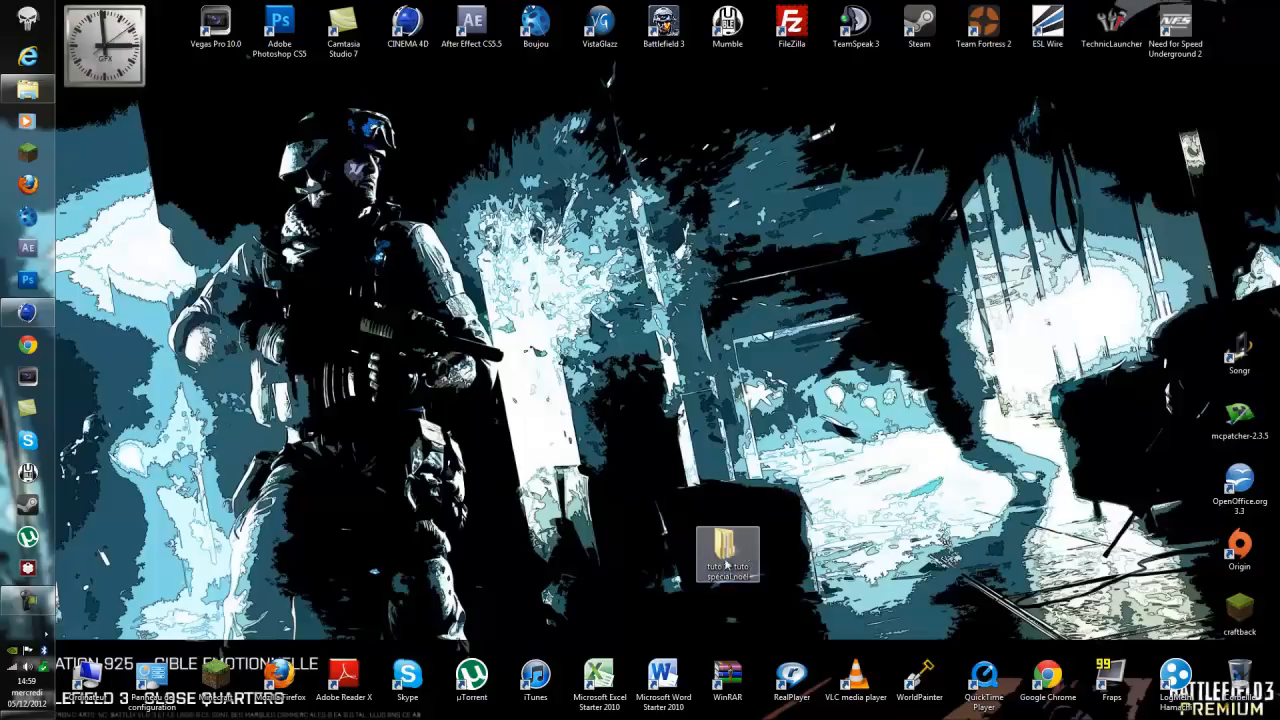
pyautogui.press('Delete')
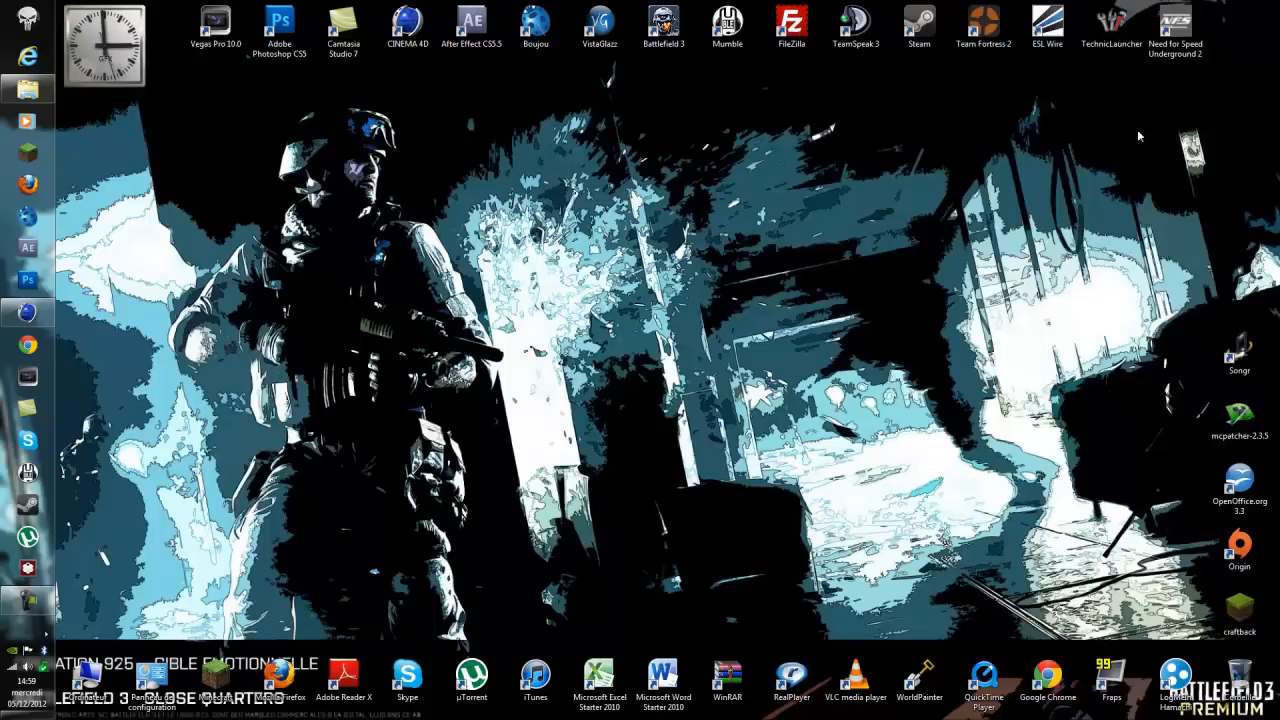
# Open the Utiles folder of the tutorial project and preview the Gallows, Horns and Eerie MP3 files
pyautogui.moveTo(414, 89); pyautogui.dragTo(262, 252)
pyautogui.click(24, 94)
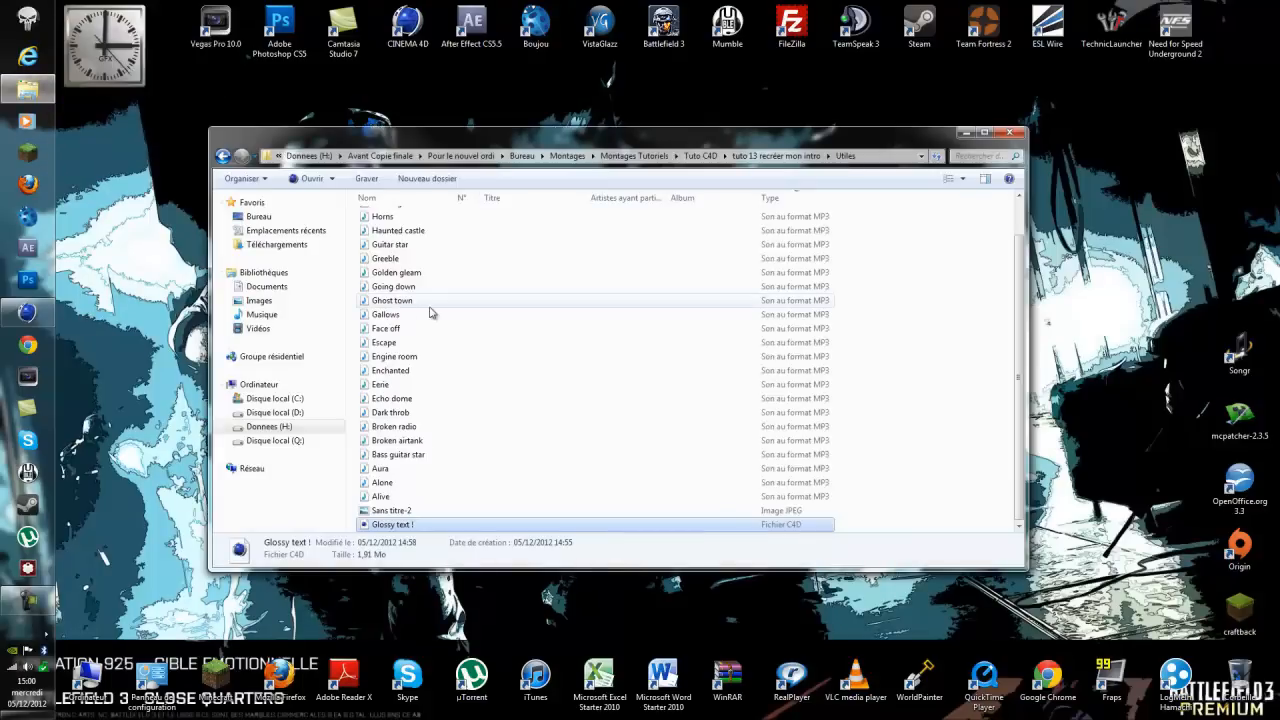
pyautogui.doubleClick(385, 357)
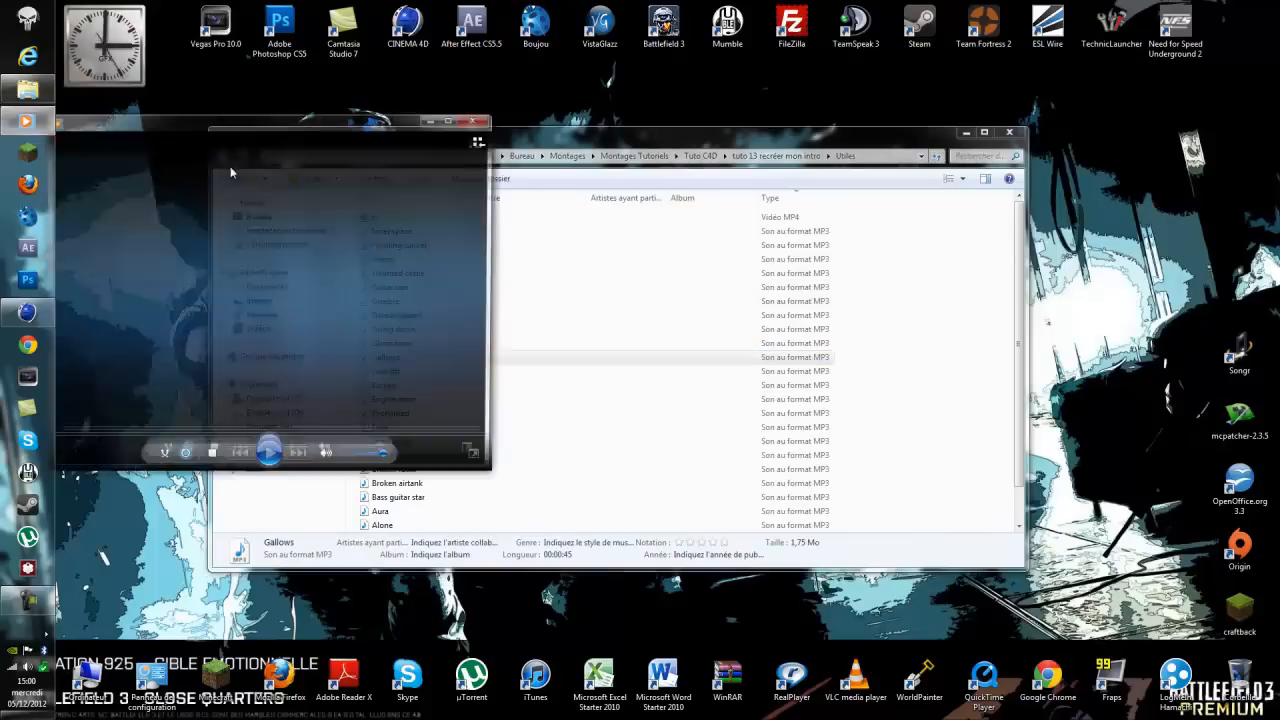
pyautogui.click(485, 120)
pyautogui.doubleClick(466, 260)
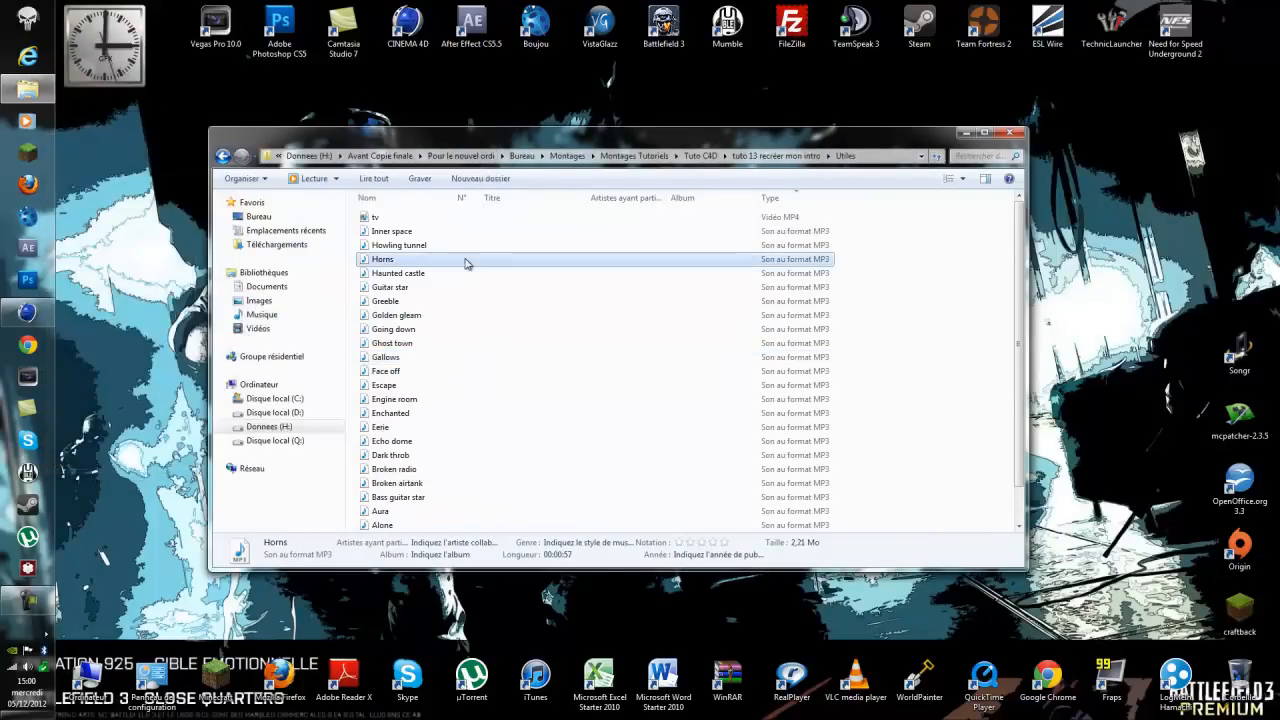
pyautogui.click(492, 120)
pyautogui.doubleClick(436, 428)
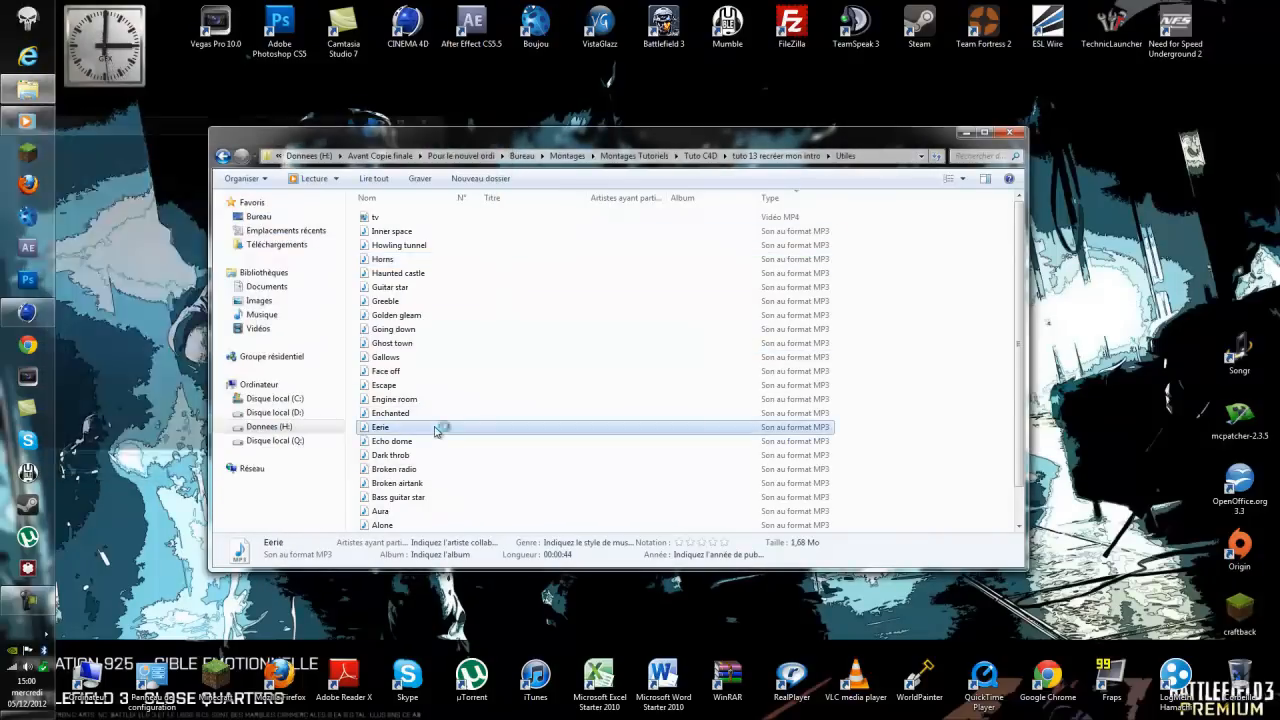
pyautogui.click(434, 119)
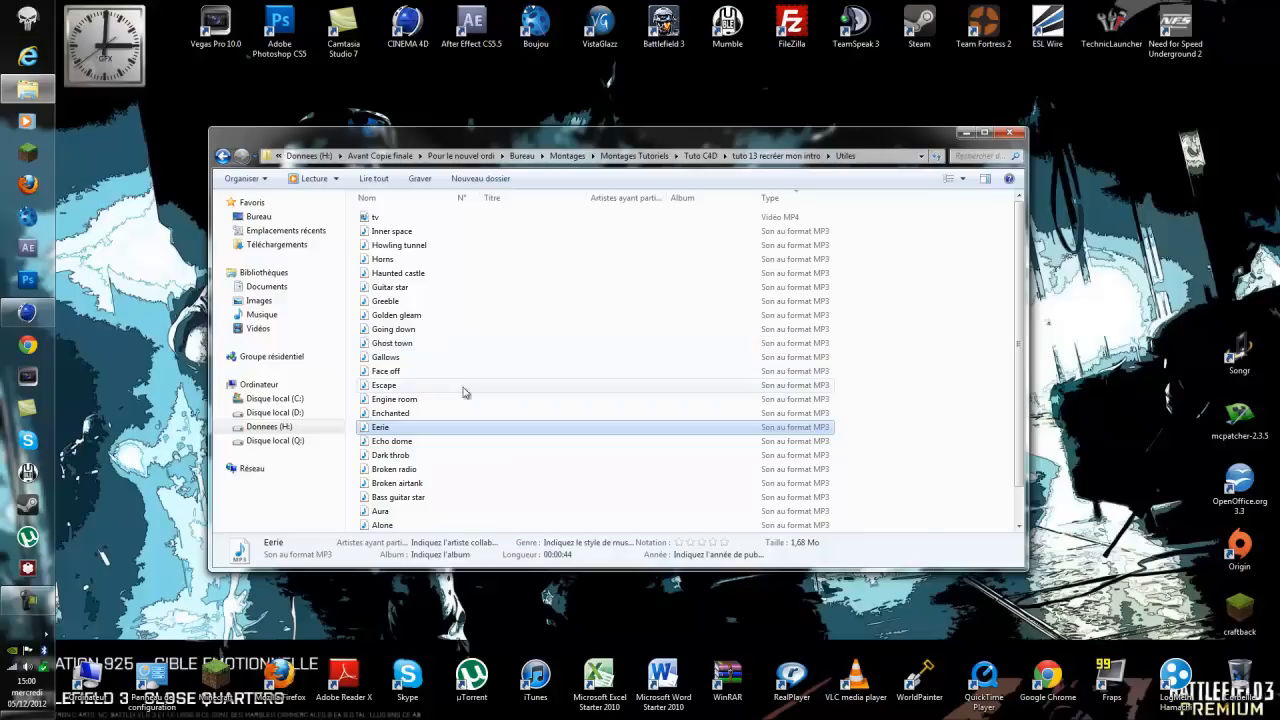
# Check the remaining files in the Utiles folder and play the tv video
pyautogui.scroll(-1, 458, 375)
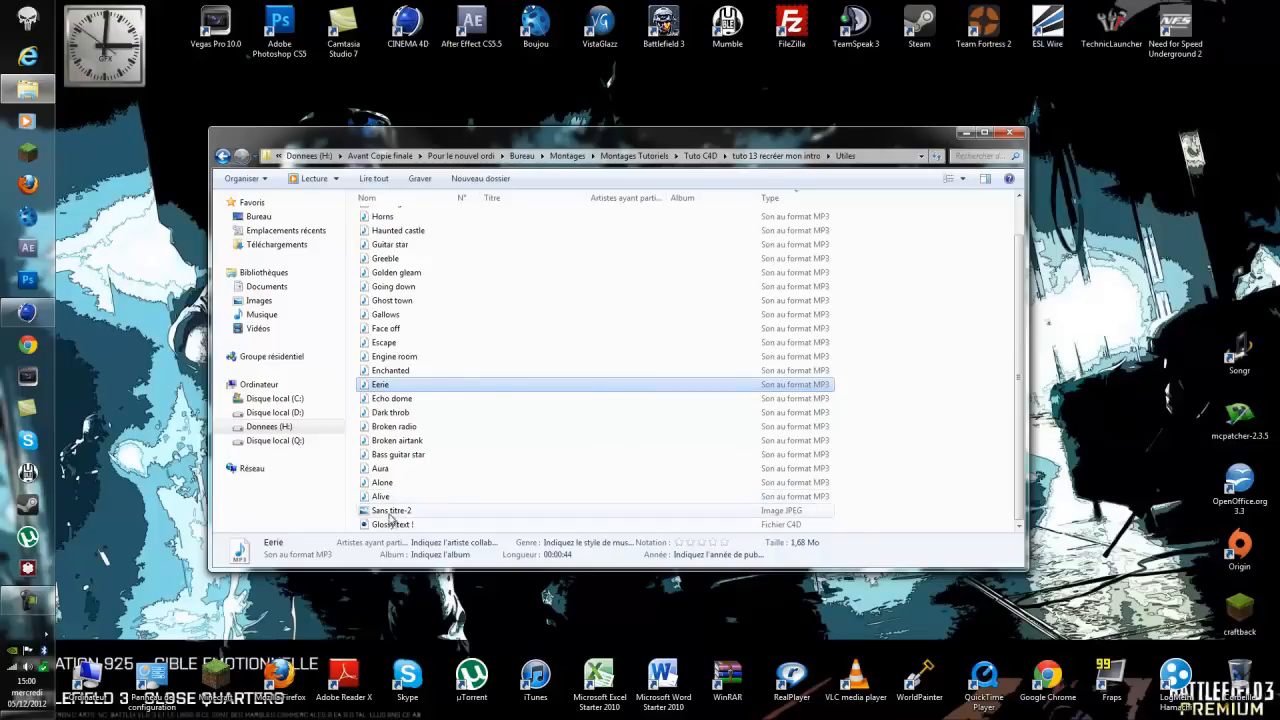
pyautogui.scroll(1, 414, 523)
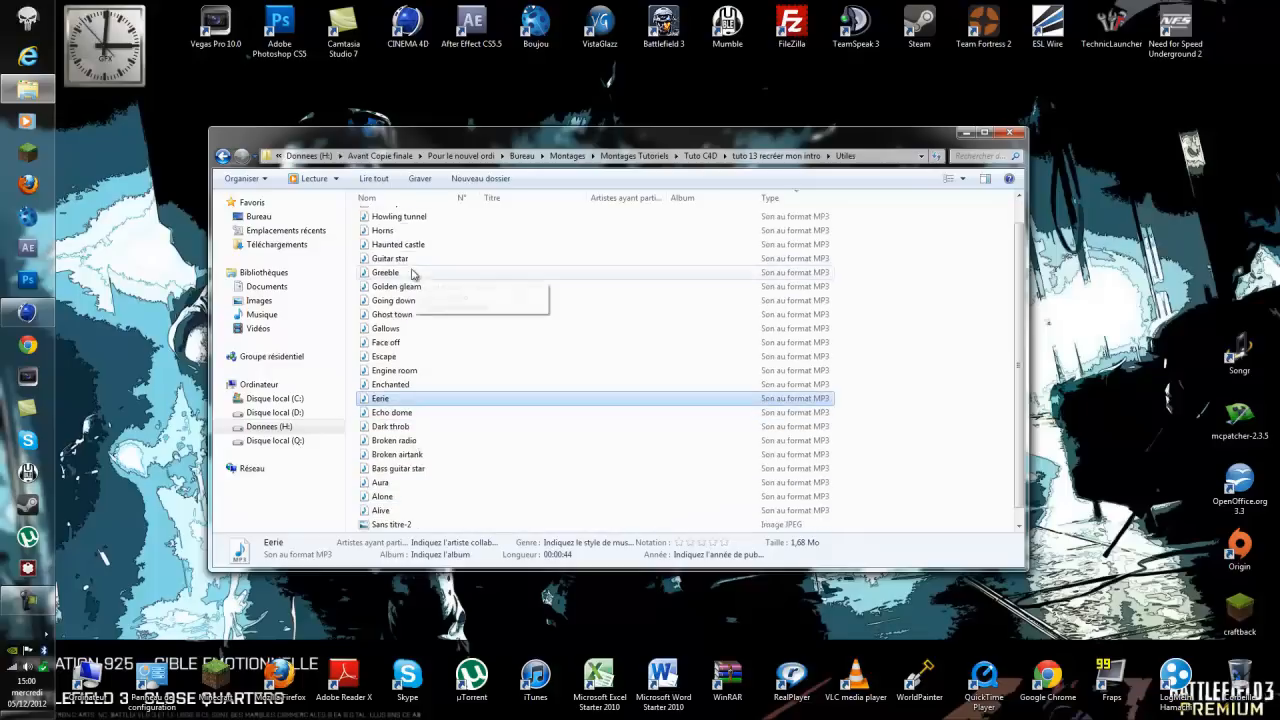
pyautogui.doubleClick(403, 218)
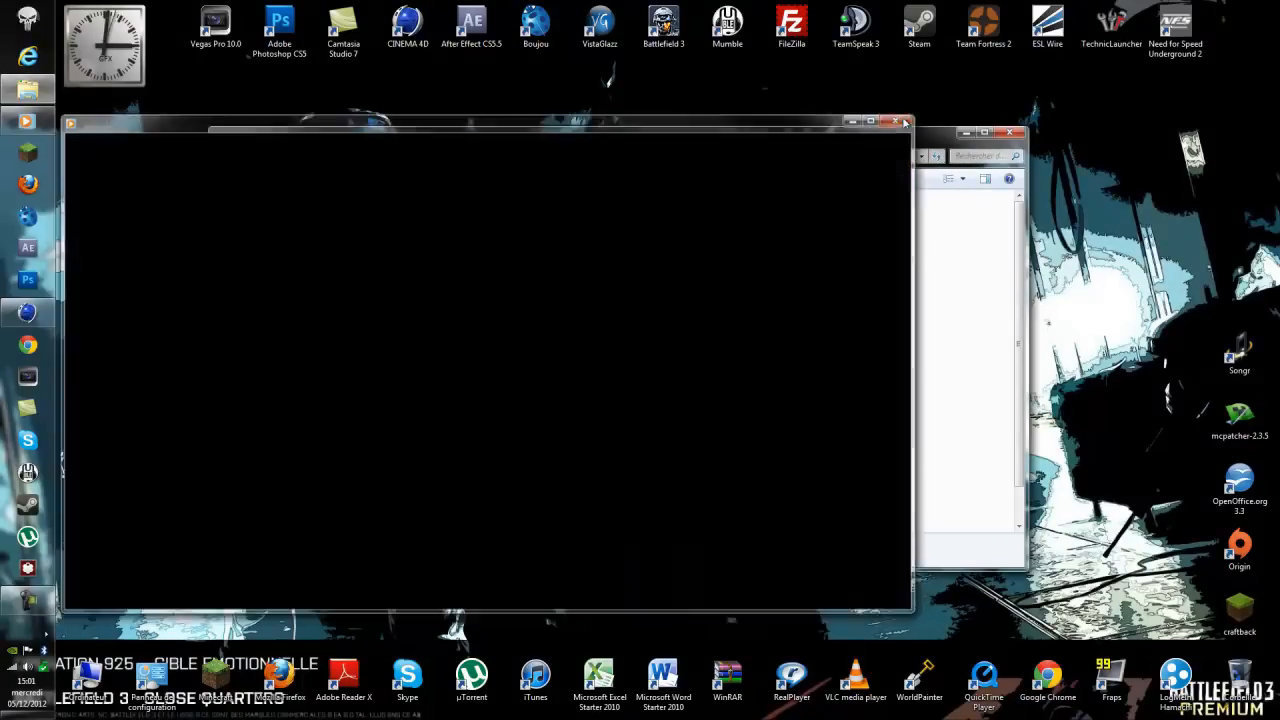
pyautogui.click(903, 121)
# Open the "Glossy text !" scene file from the Utiles folder in CINEMA 4D
pyautogui.scroll(-3, 431, 436)
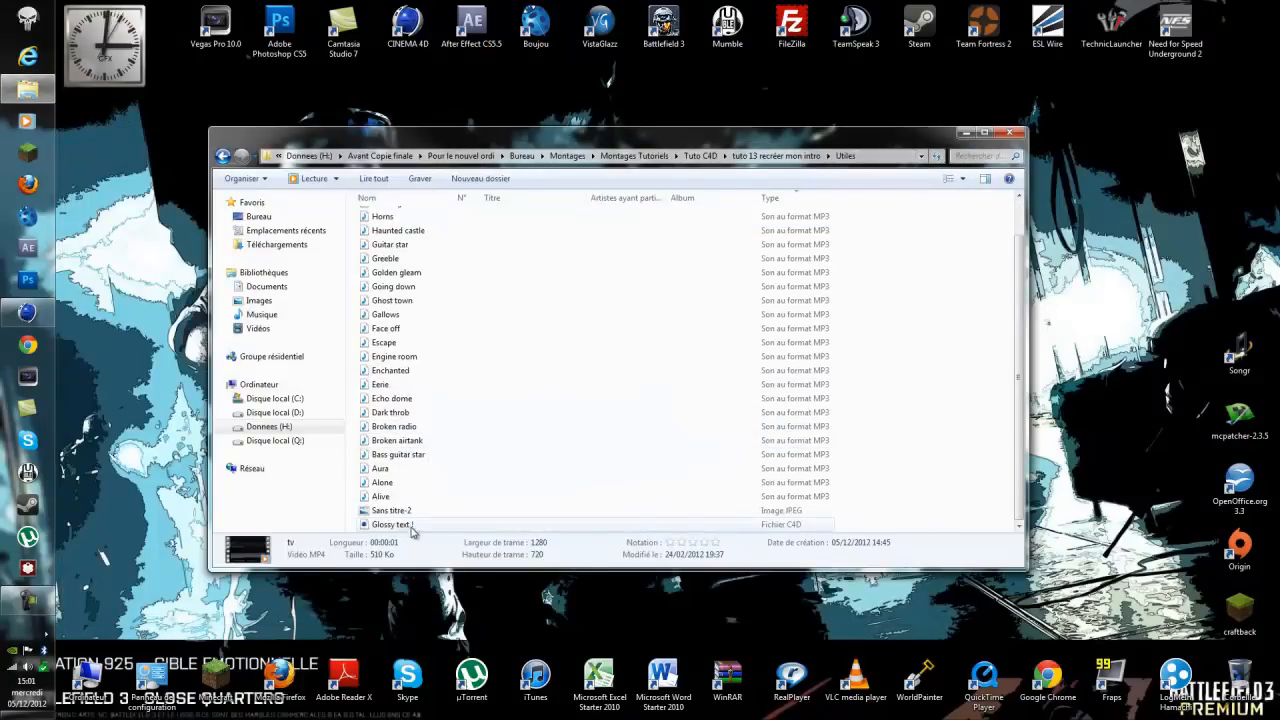
pyautogui.doubleClick(412, 528)
pyautogui.click(661, 411)
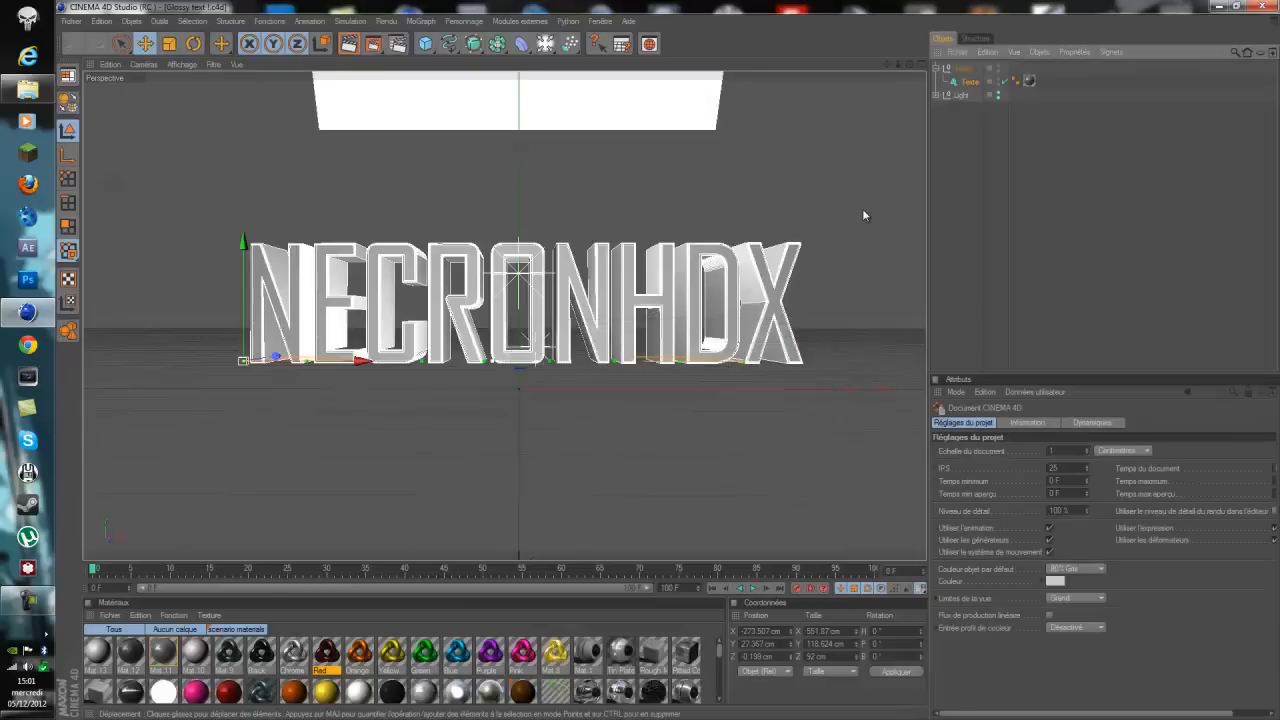
# Select the Texte object inside its parent and look through the scene's available materials
pyautogui.click(970, 83)
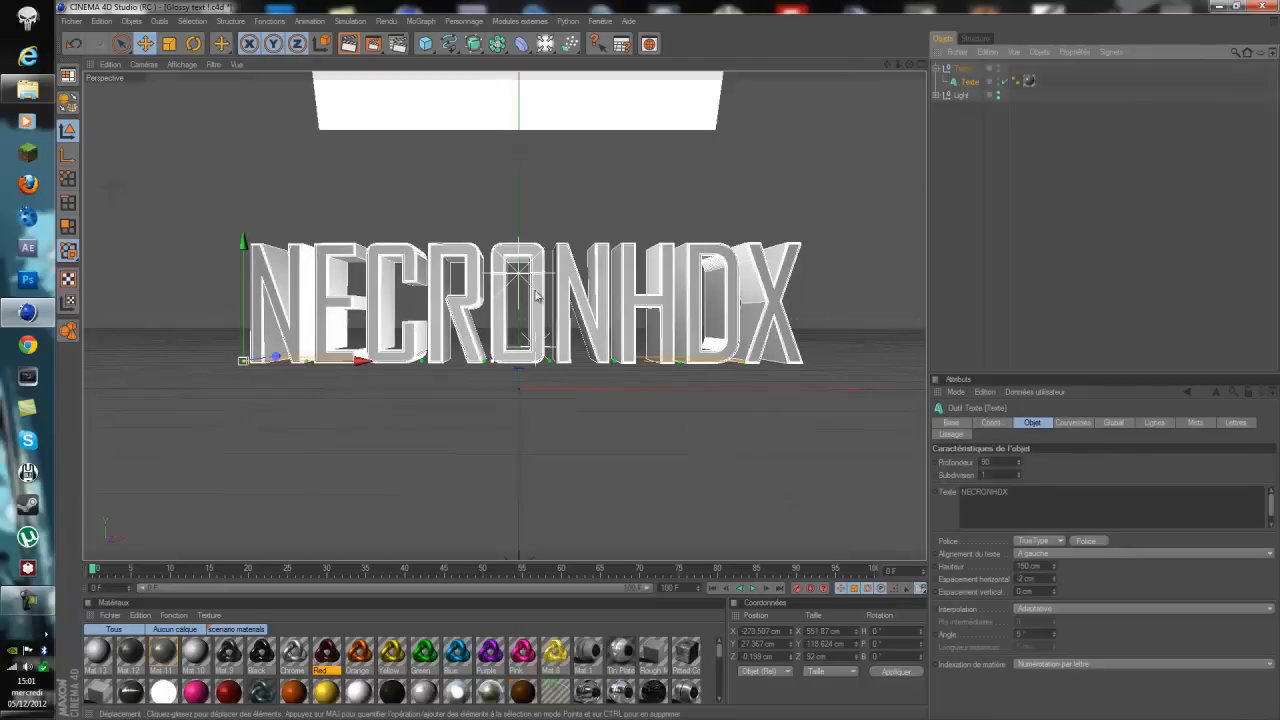
pyautogui.scroll(-5, 598, 661)
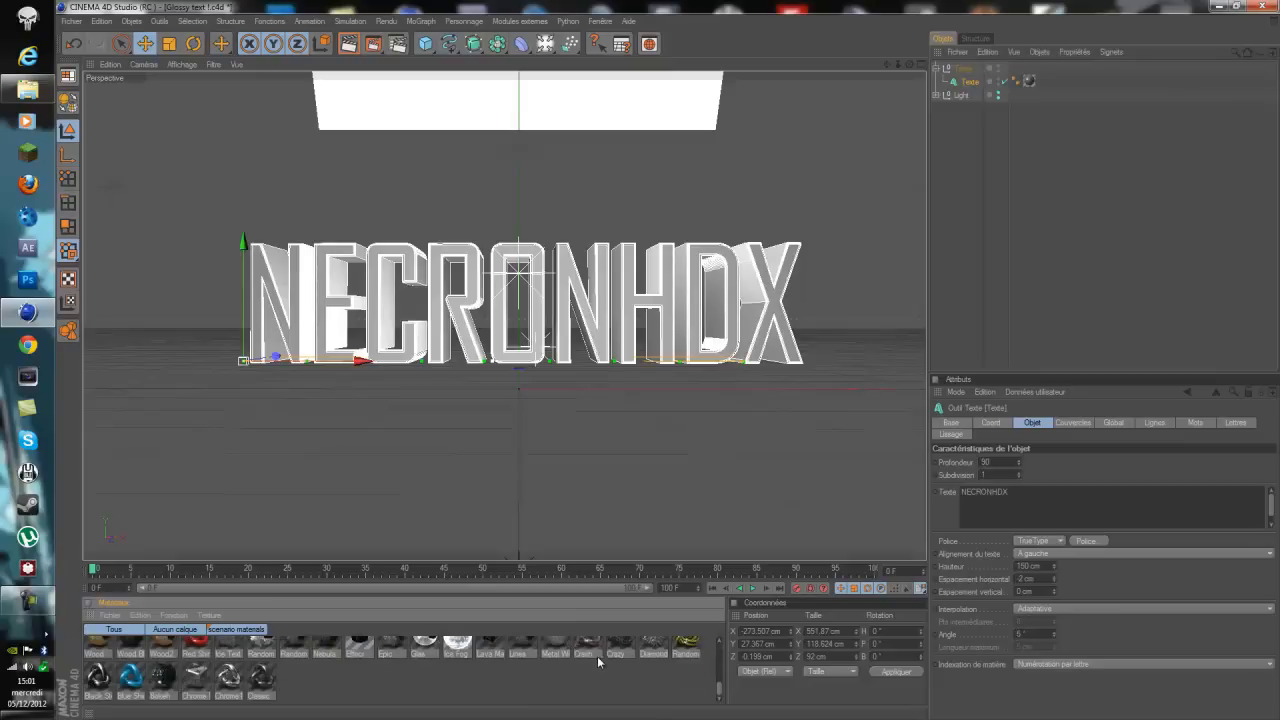
pyautogui.scroll(5, 398, 674)
pyautogui.scroll(-5, 500, 660)
pyautogui.scroll(5, 400, 667)
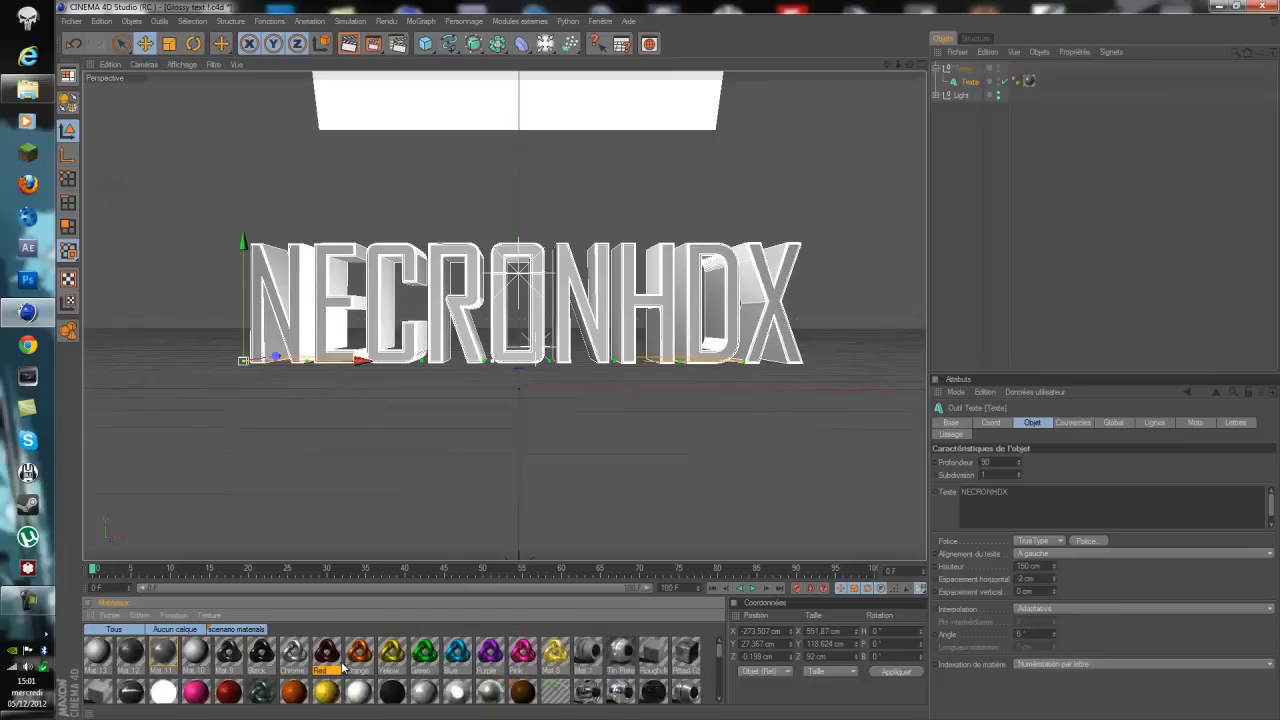
pyautogui.click(969, 82)
pyautogui.moveTo(1067, 10); pyautogui.dragTo(801, 6)
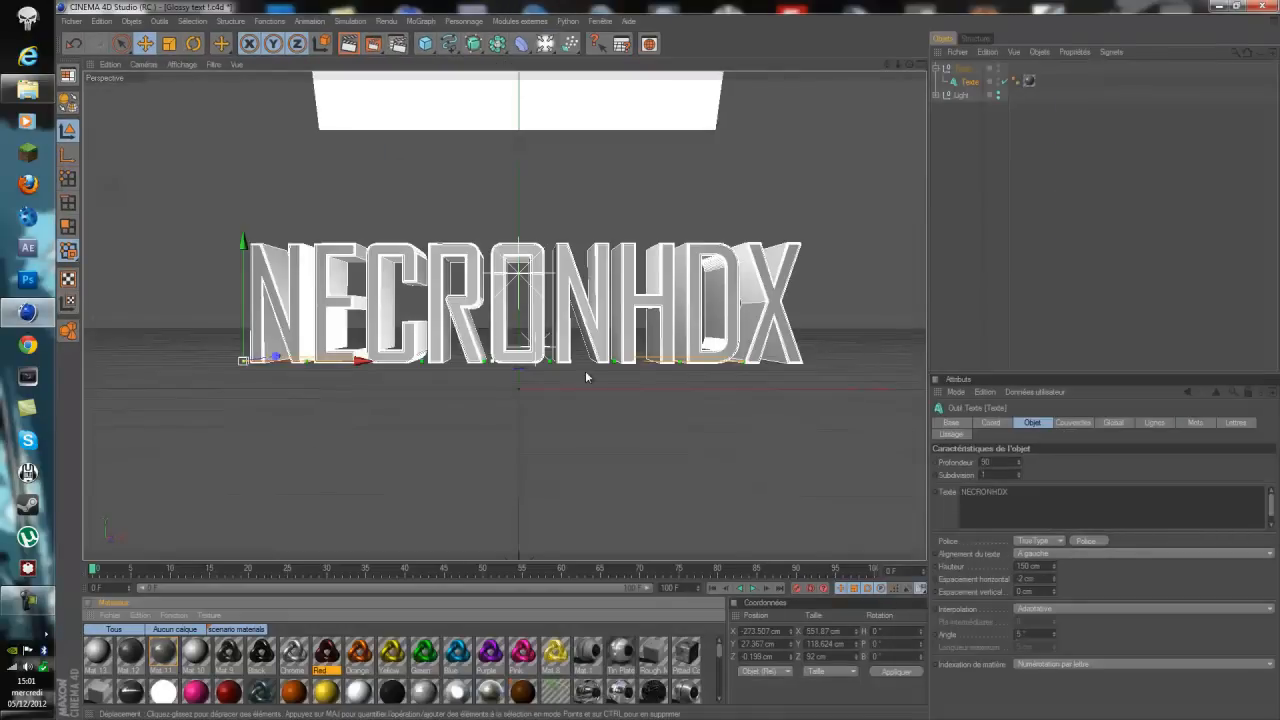
# Set the extrusion depth of the NECRONHDX text object to 60
pyautogui.click(1019, 492)
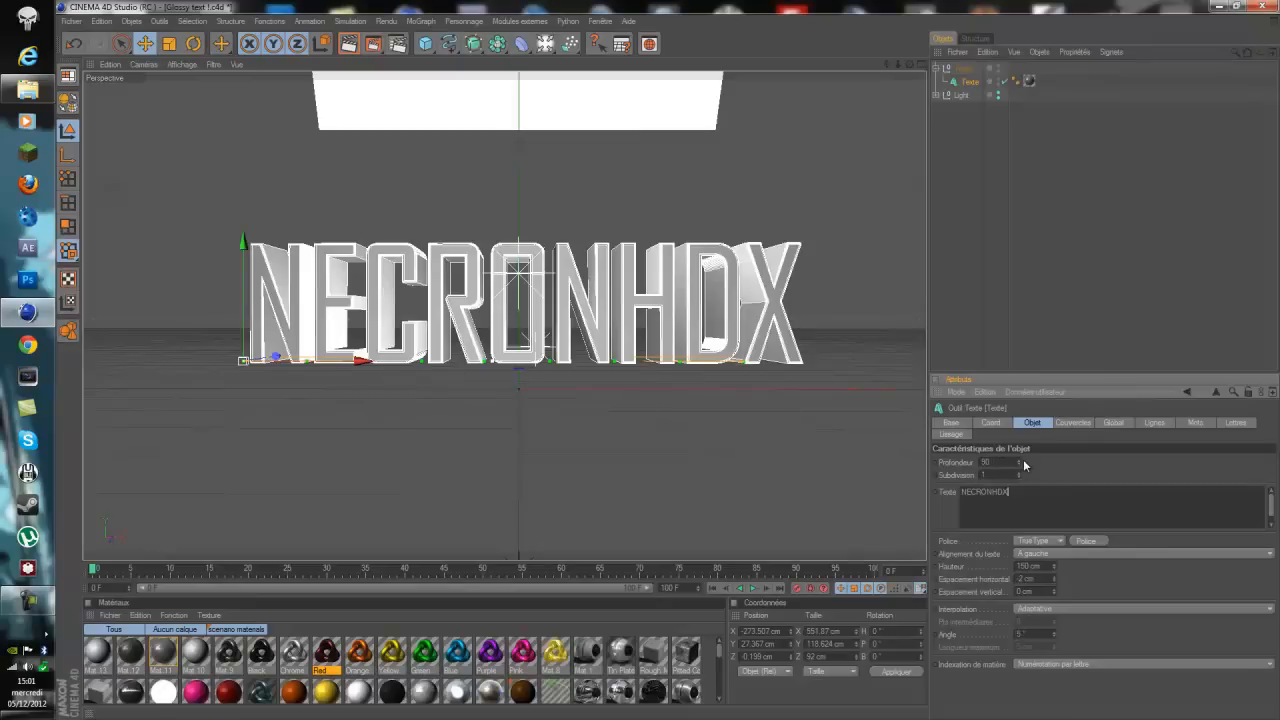
pyautogui.moveTo(1018, 460); pyautogui.dragTo(1020, 461)
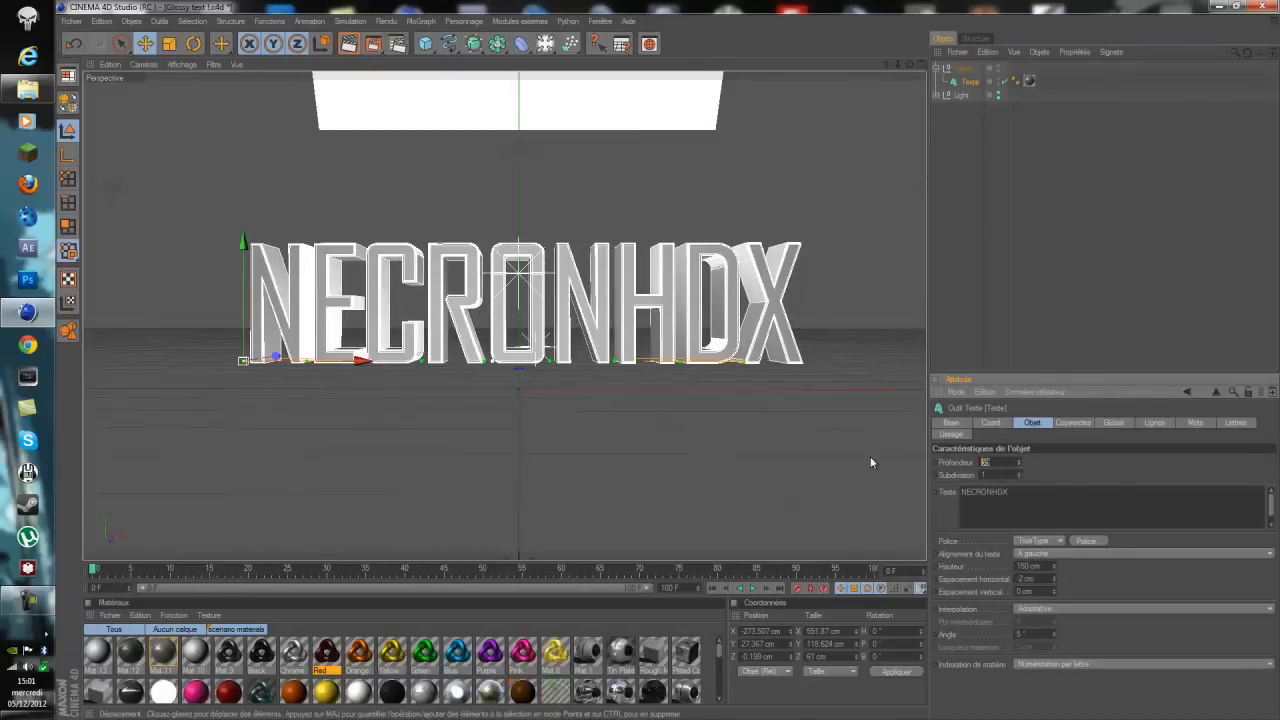
pyautogui.write('80')
pyautogui.press('Return')
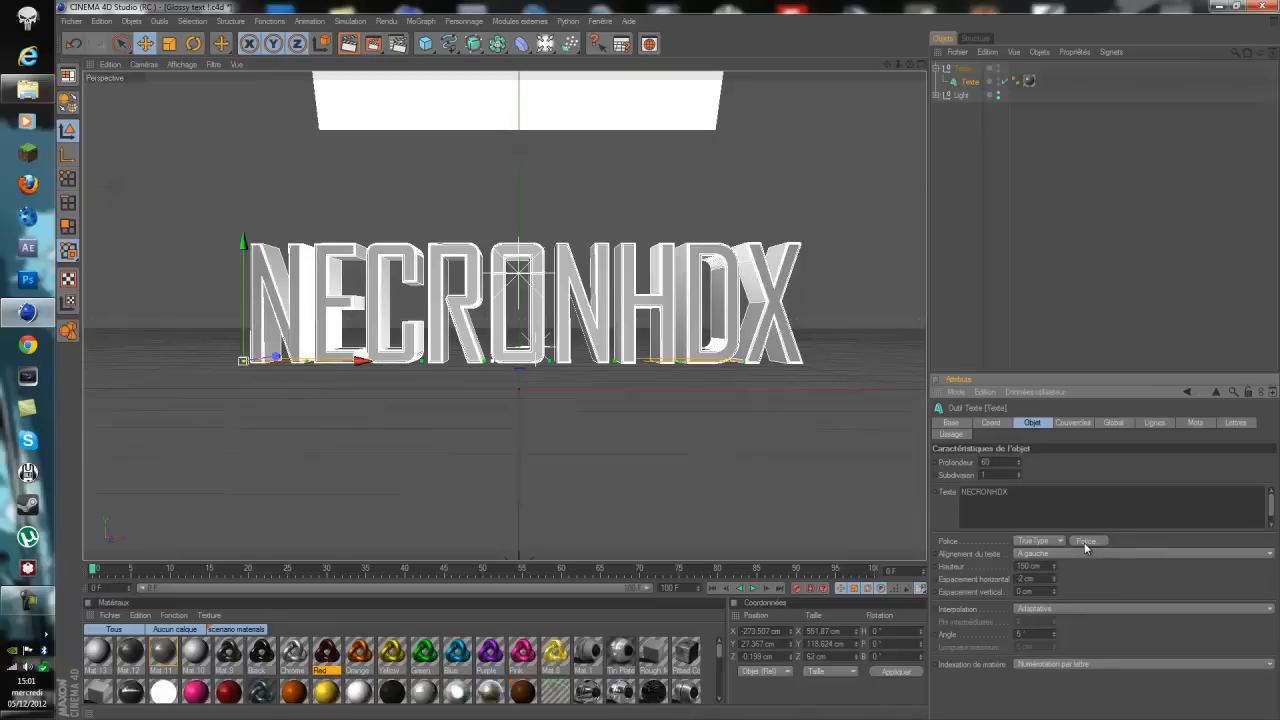
# Set the text's horizontal spacing to -5 cm and recentre it along X at about -261 cm
pyautogui.click(1030, 566)
pyautogui.press('Tab')
pyautogui.write('-5')
pyautogui.press('Return')
pyautogui.moveTo(361, 362); pyautogui.dragTo(671, 361)
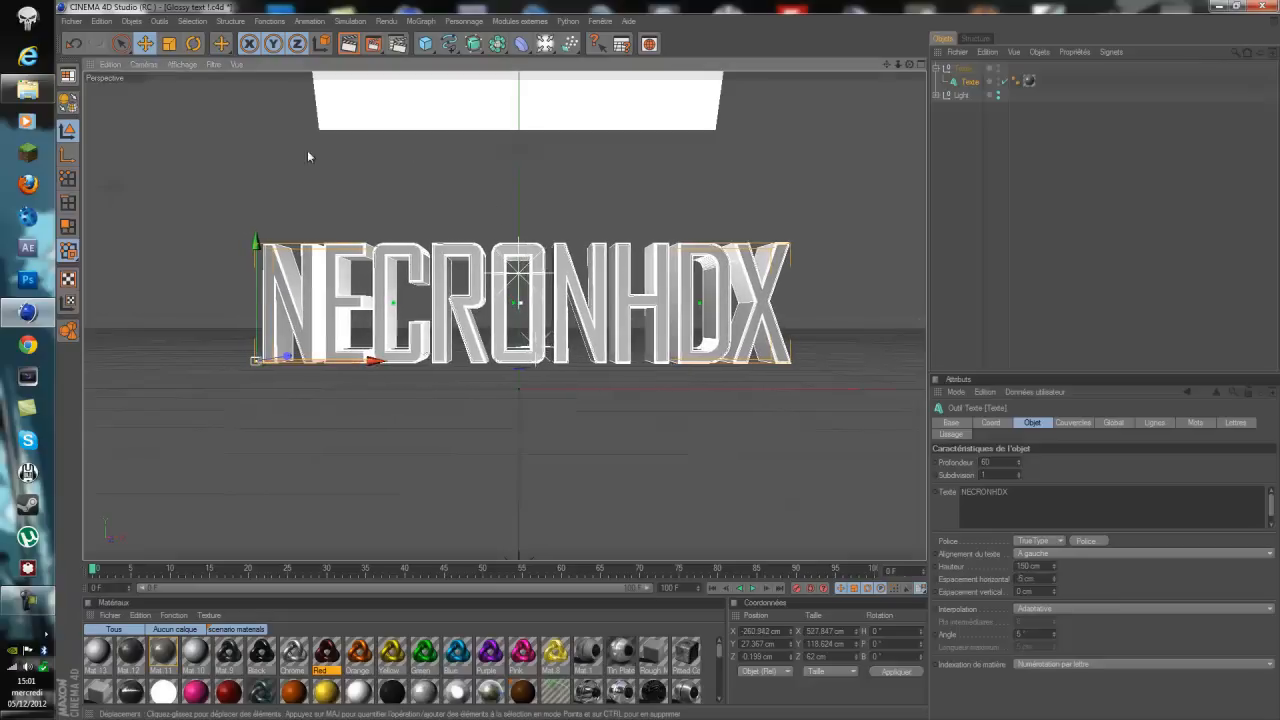
# Set both the start and end caps of the text to Couvercle et biseau, with 5 steps on the start cap
pyautogui.click(1066, 423)
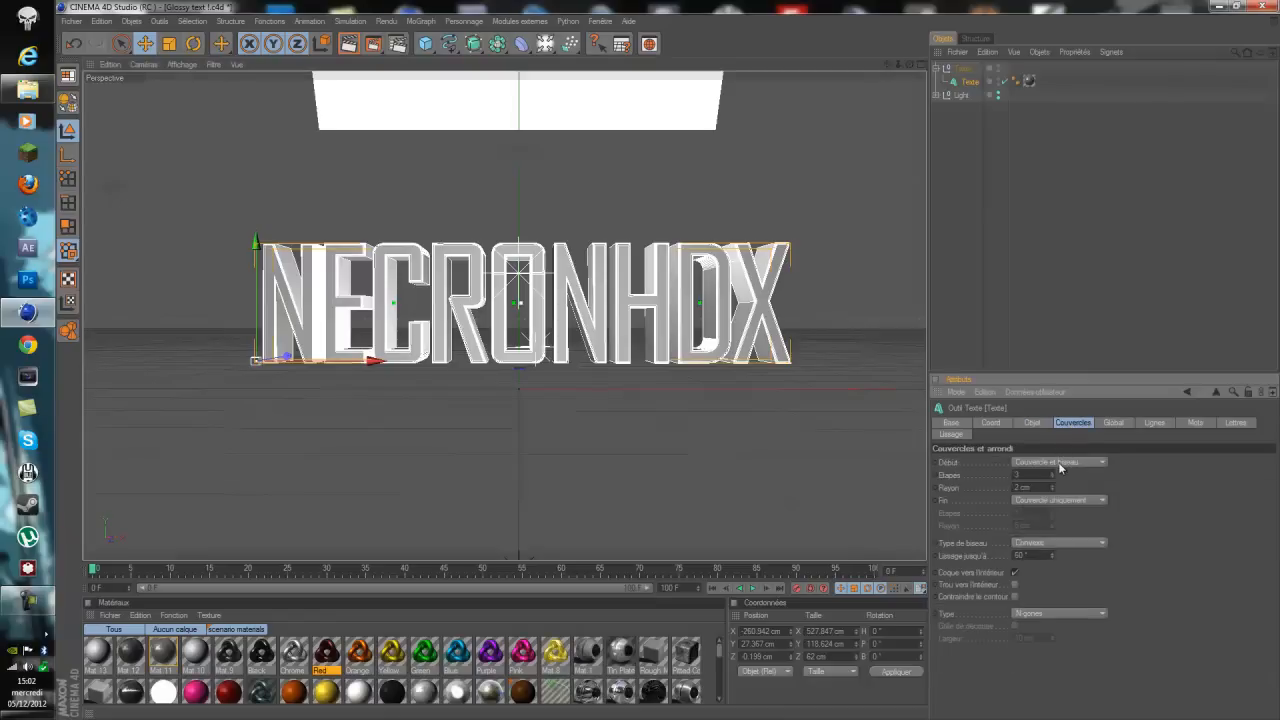
pyautogui.click(1064, 461)
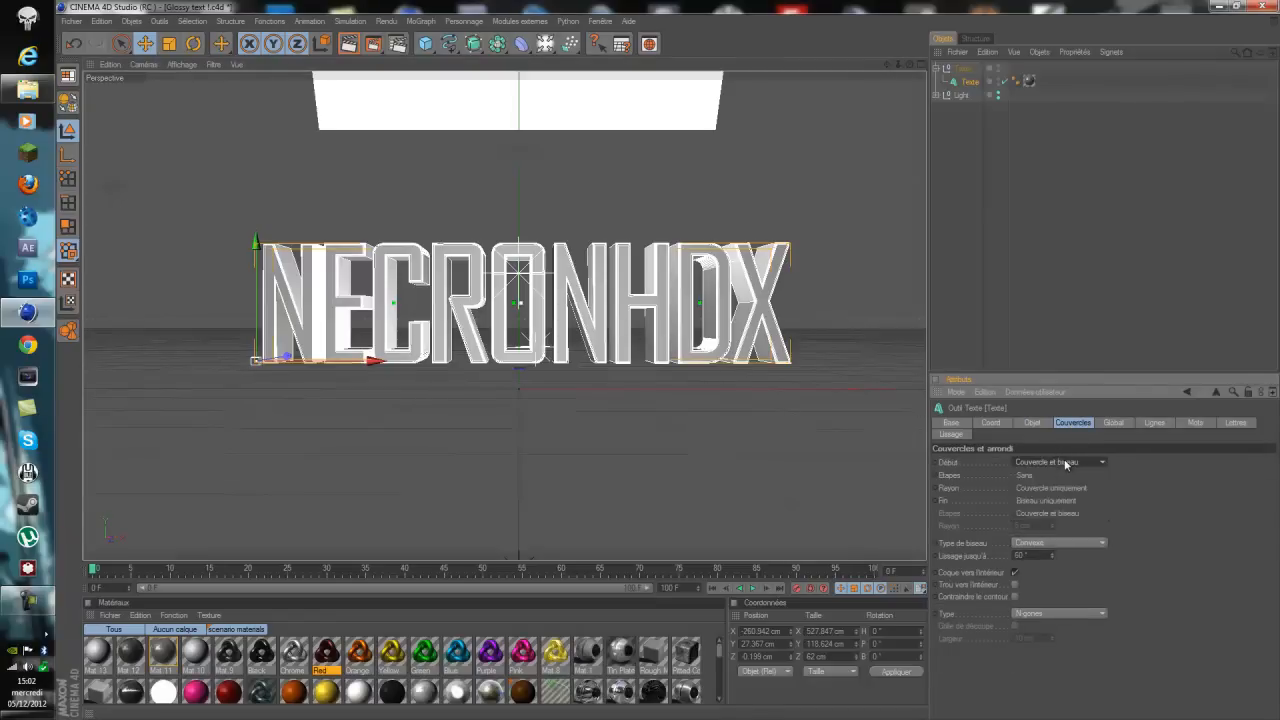
pyautogui.click(1064, 513)
pyautogui.click(1060, 500)
pyautogui.click(1057, 550)
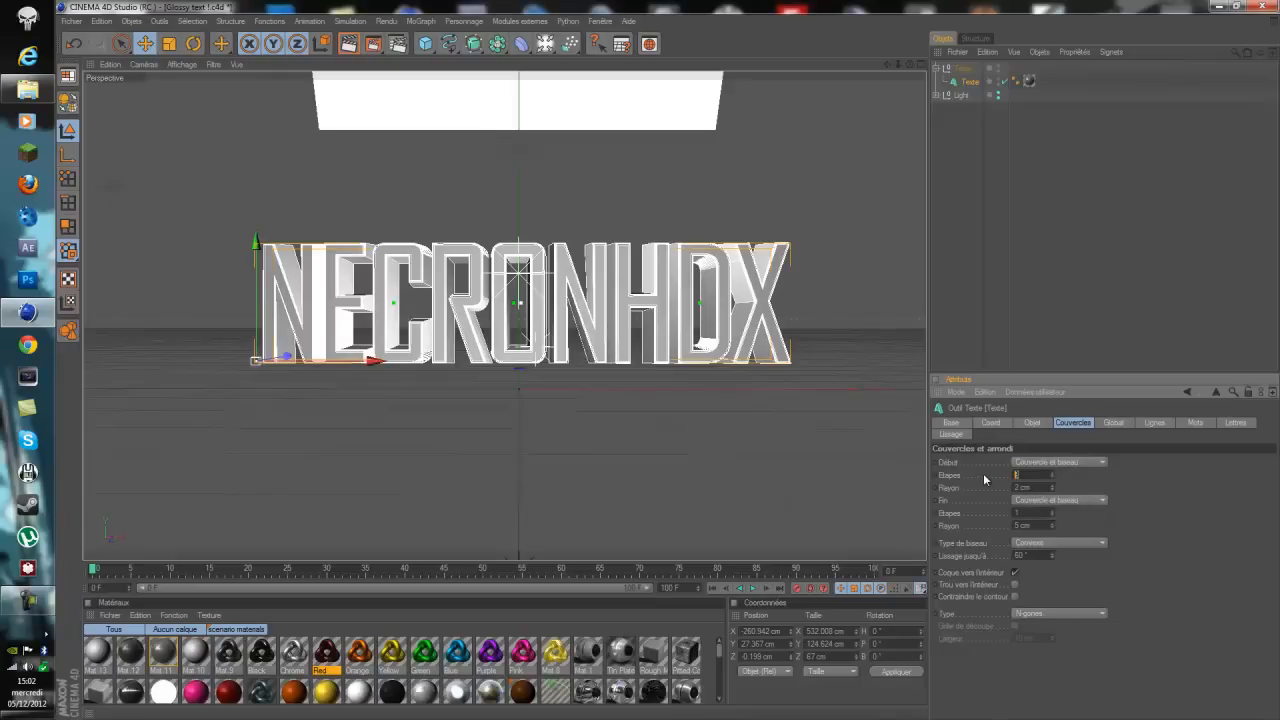
pyautogui.press('Return')
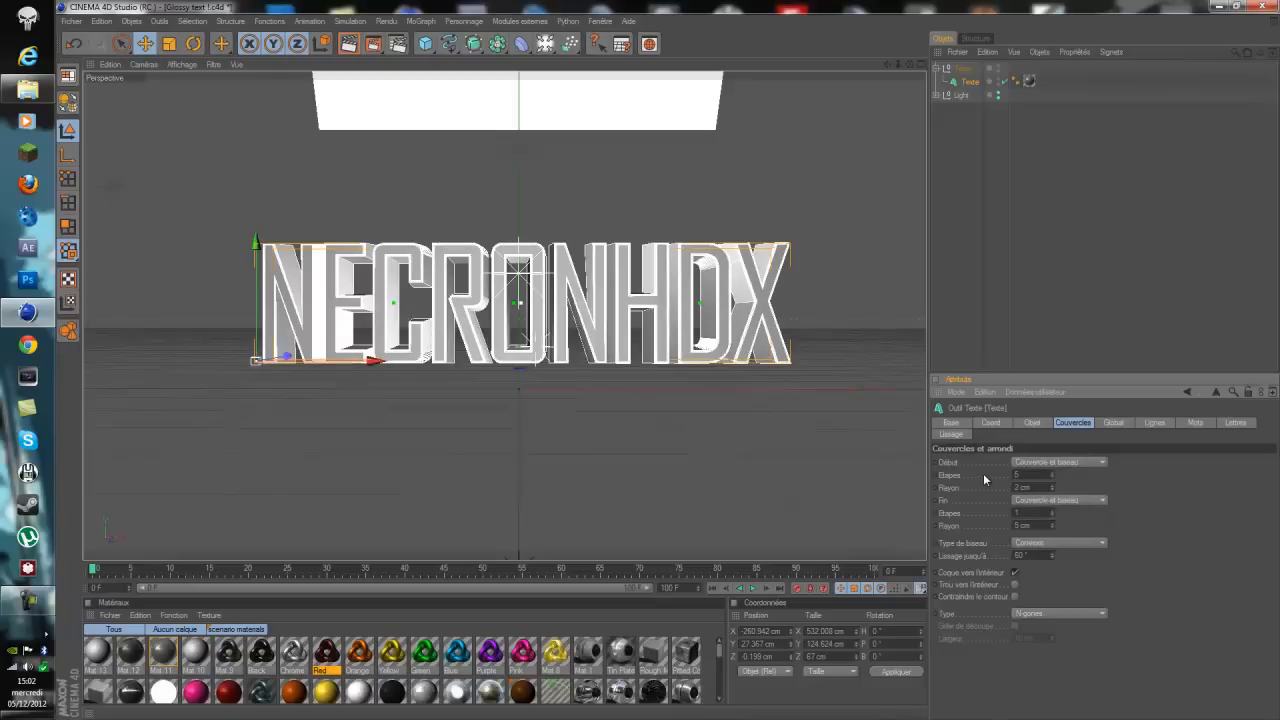
# Set the end cap to 5 steps with a 2 cm radius and the bevel type to 1 étape
pyautogui.moveTo(1035, 514); pyautogui.dragTo(945, 508)
pyautogui.write('5')
pyautogui.press('Tab')
pyautogui.write('2')
pyautogui.press('Return')
pyautogui.click(1031, 543)
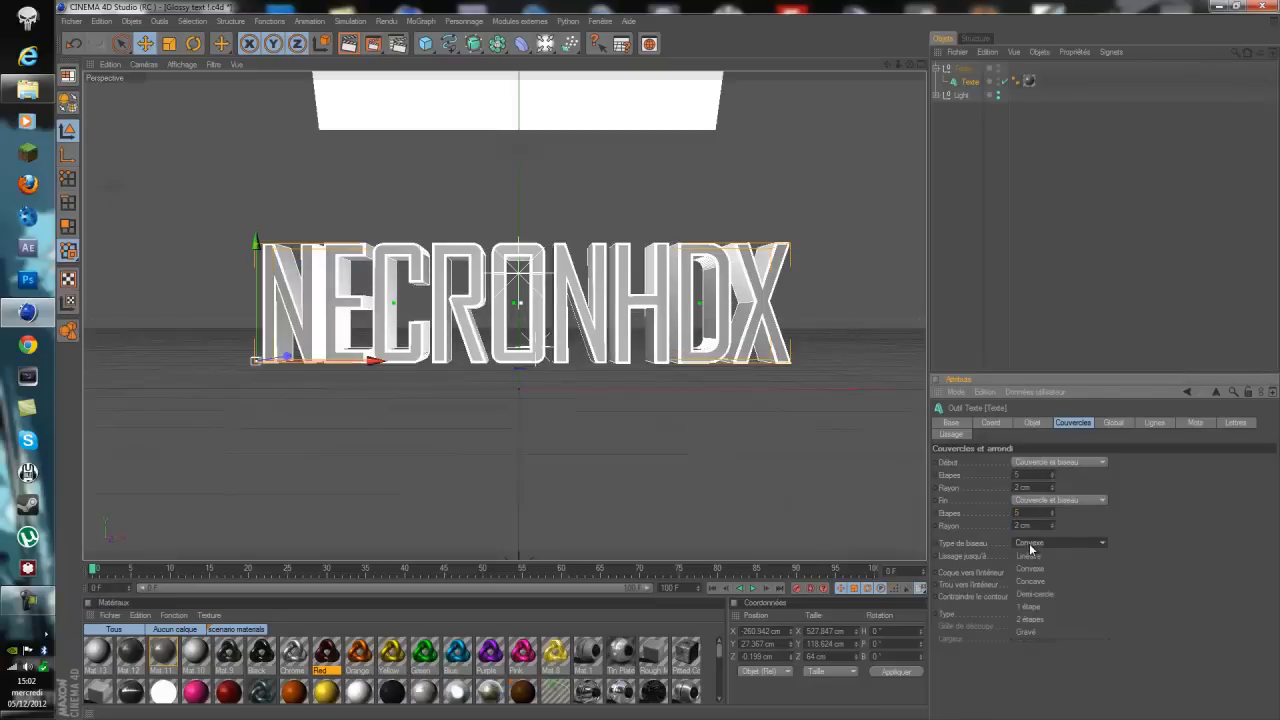
pyautogui.click(1029, 606)
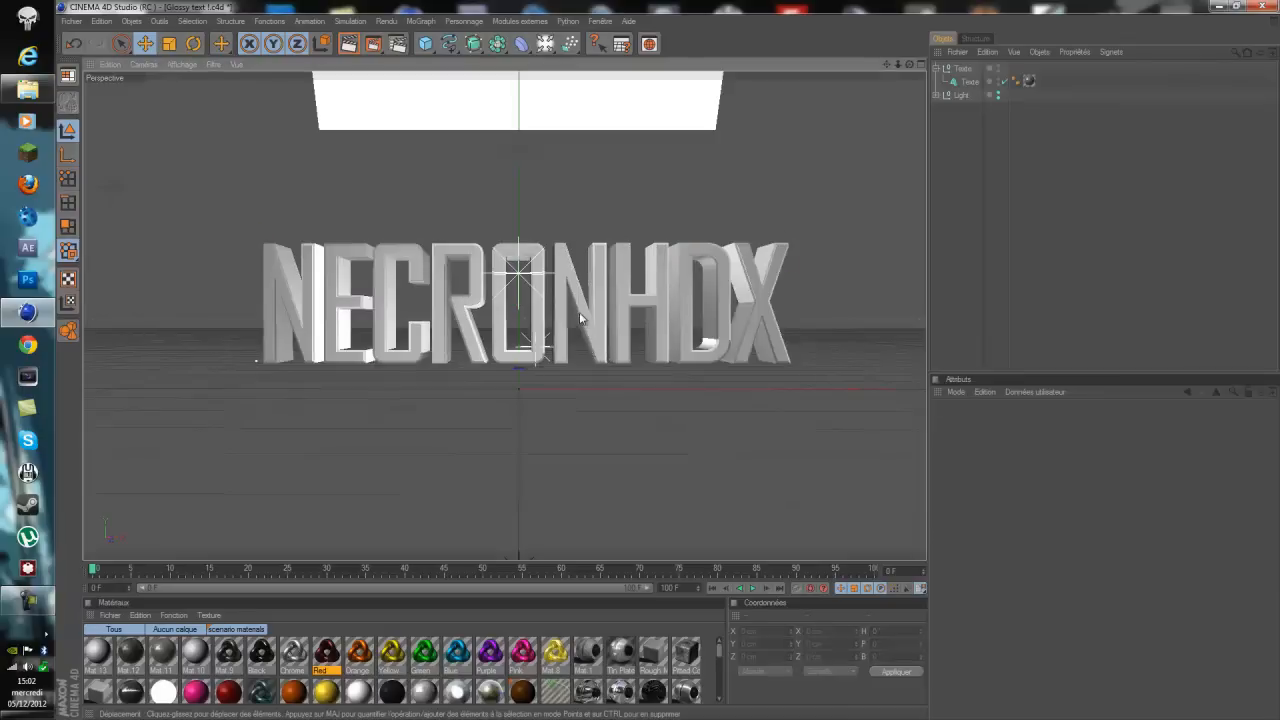
# Render a preview of the viewport close to the letters to examine the bevelled edges
pyautogui.scroll(9, 634, 279)
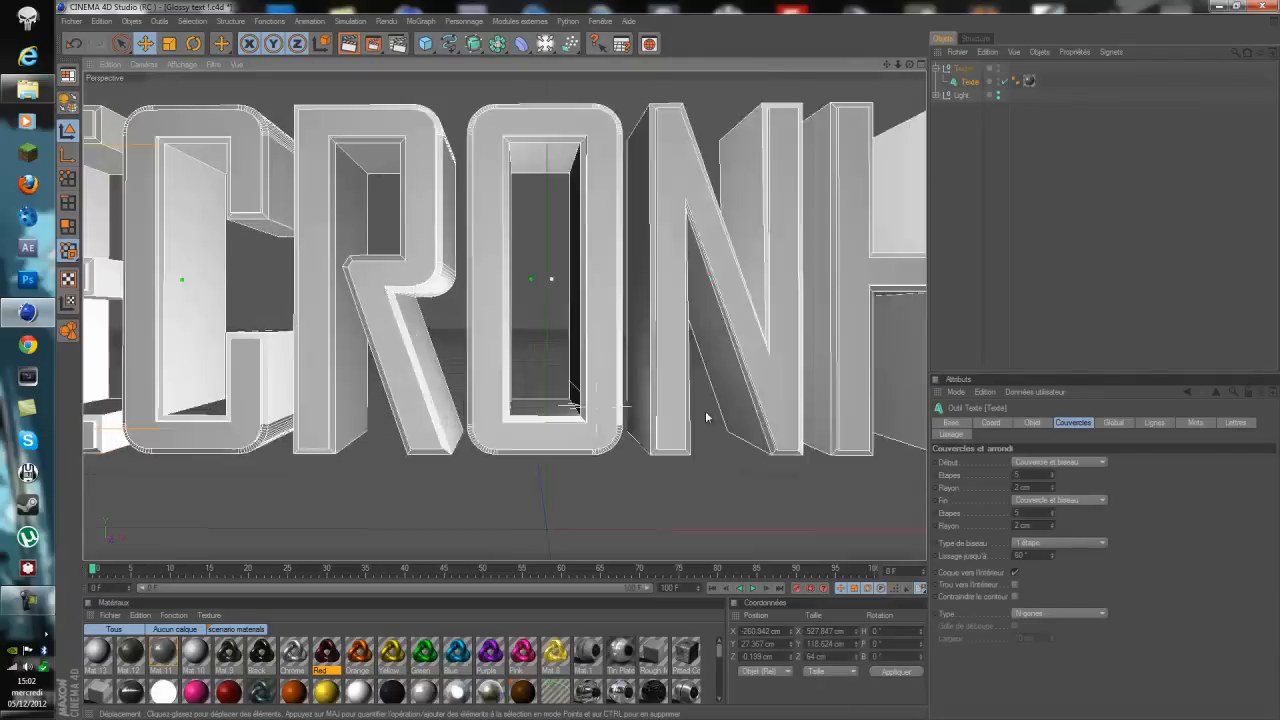
pyautogui.scroll(-6, 700, 414)
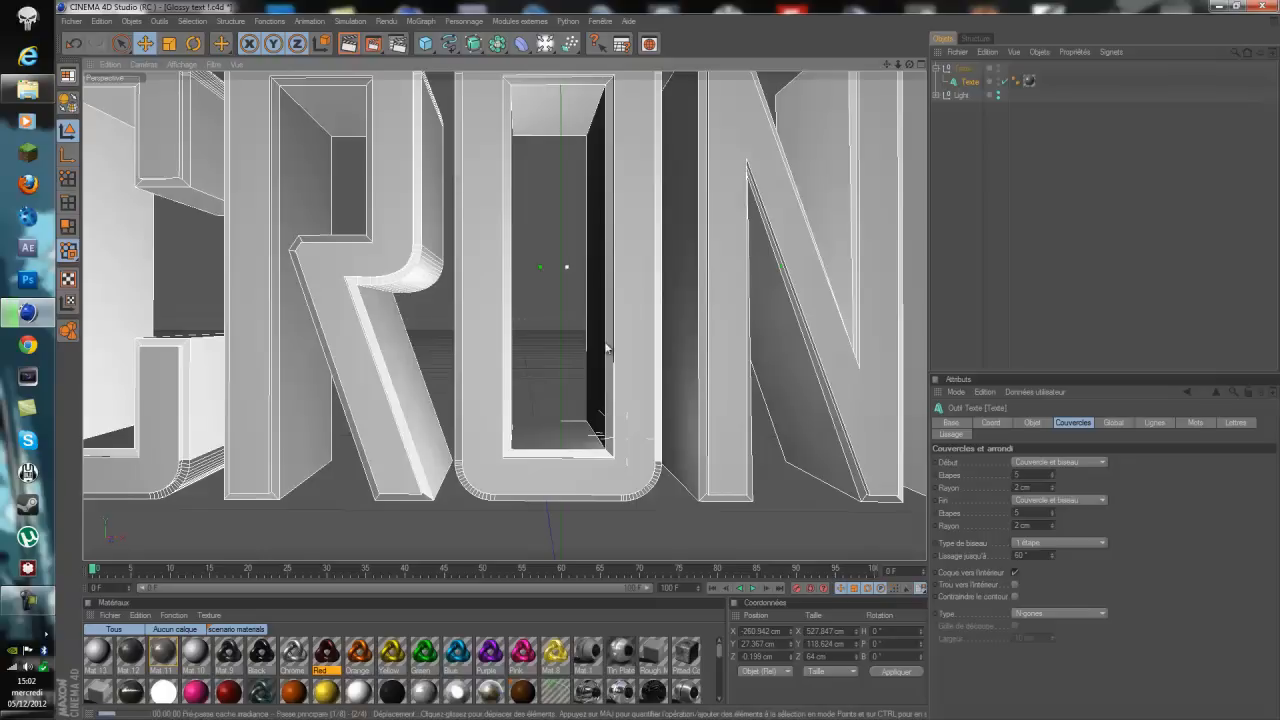
pyautogui.hotkey('ctrl', 'r')
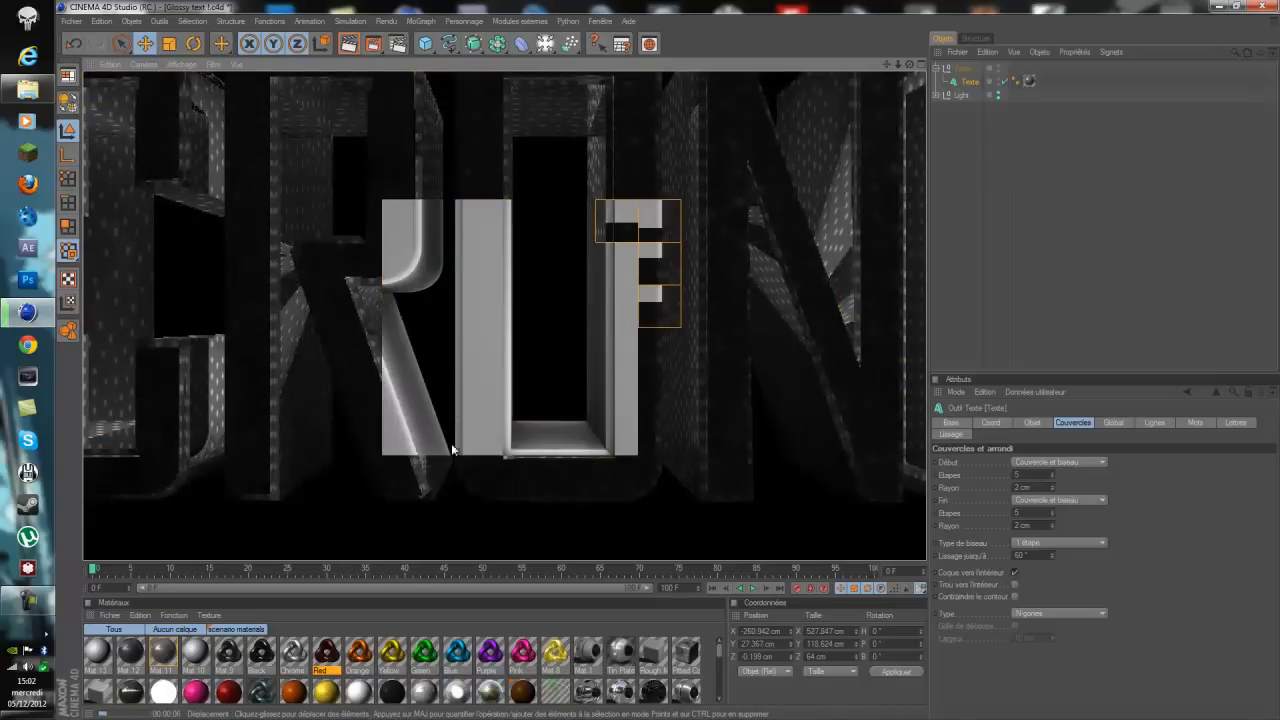
pyautogui.scroll(-10, 531, 289)
pyautogui.scroll(3, 548, 397)
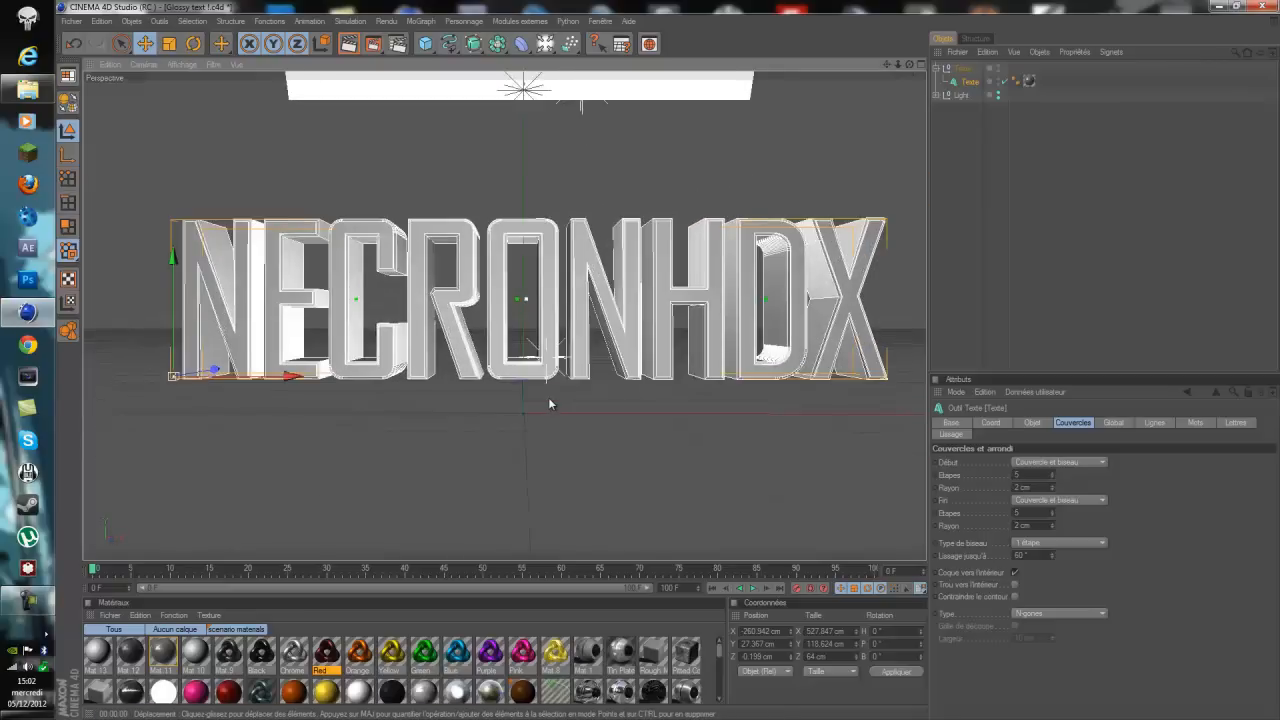
pyautogui.scroll(-1, 548, 397)
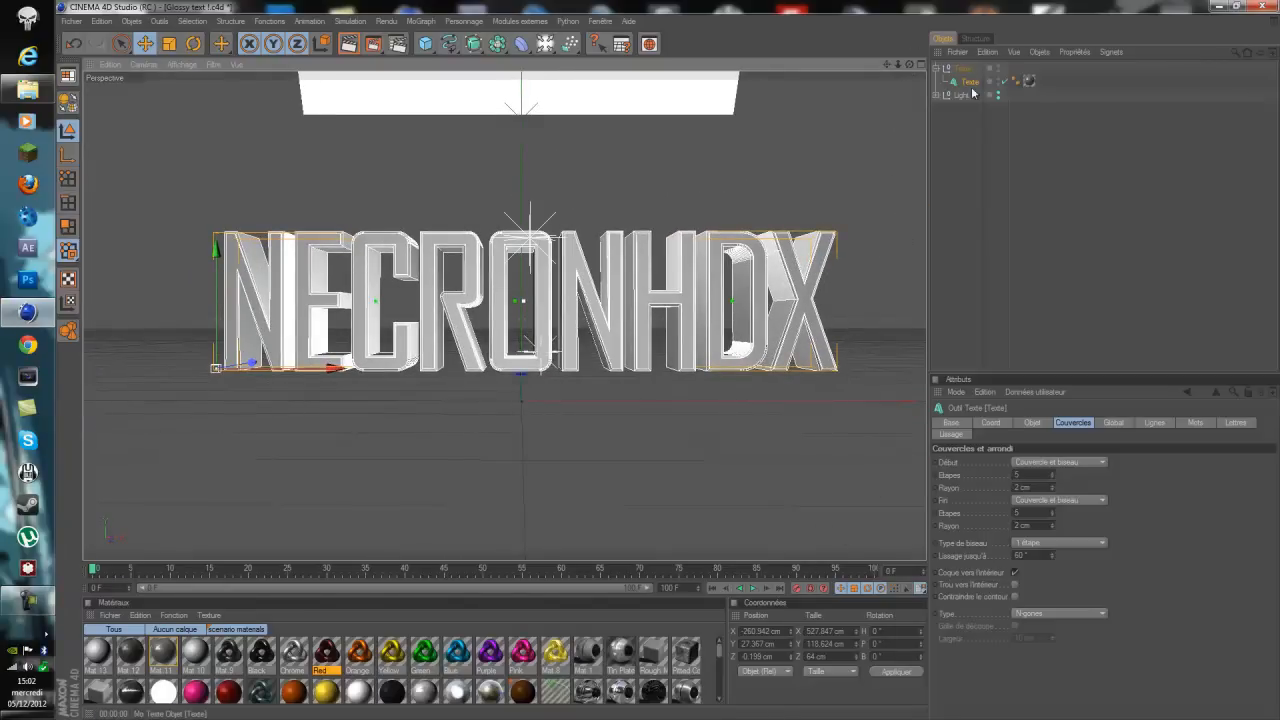
# Remove the Mat 11 texture tag from the Texte object
pyautogui.click(327, 662)
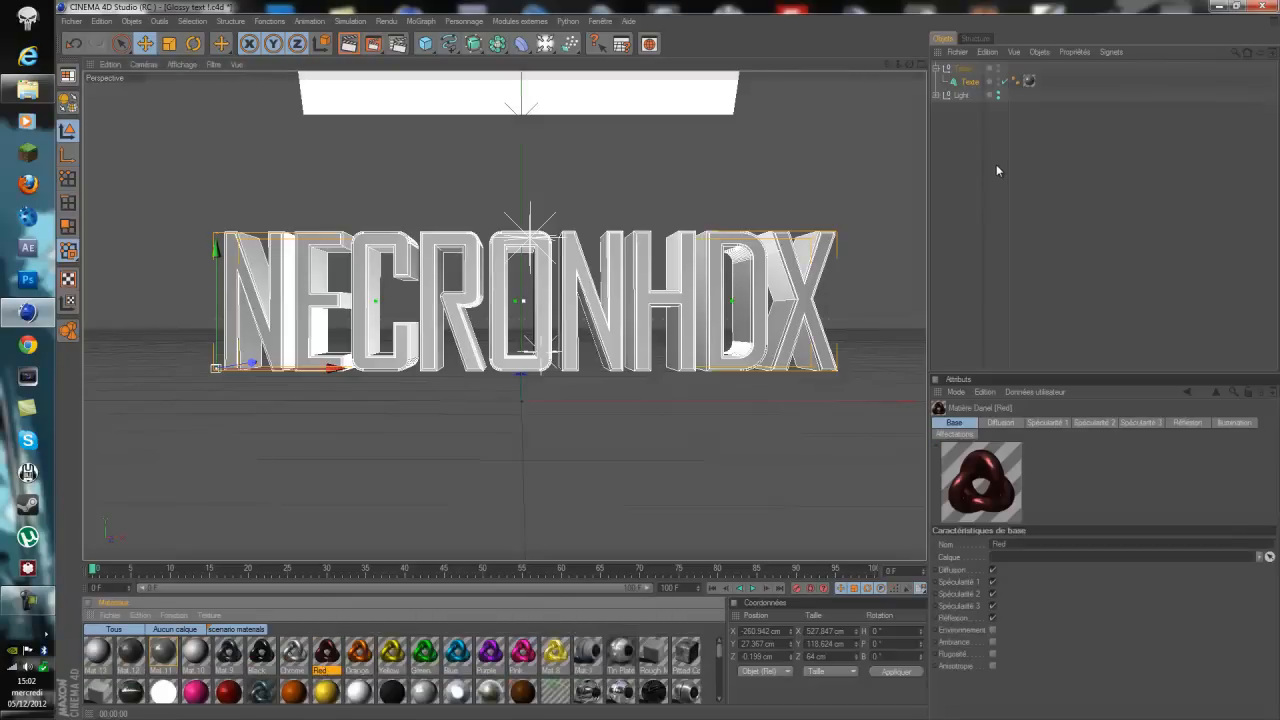
pyautogui.click(1026, 82)
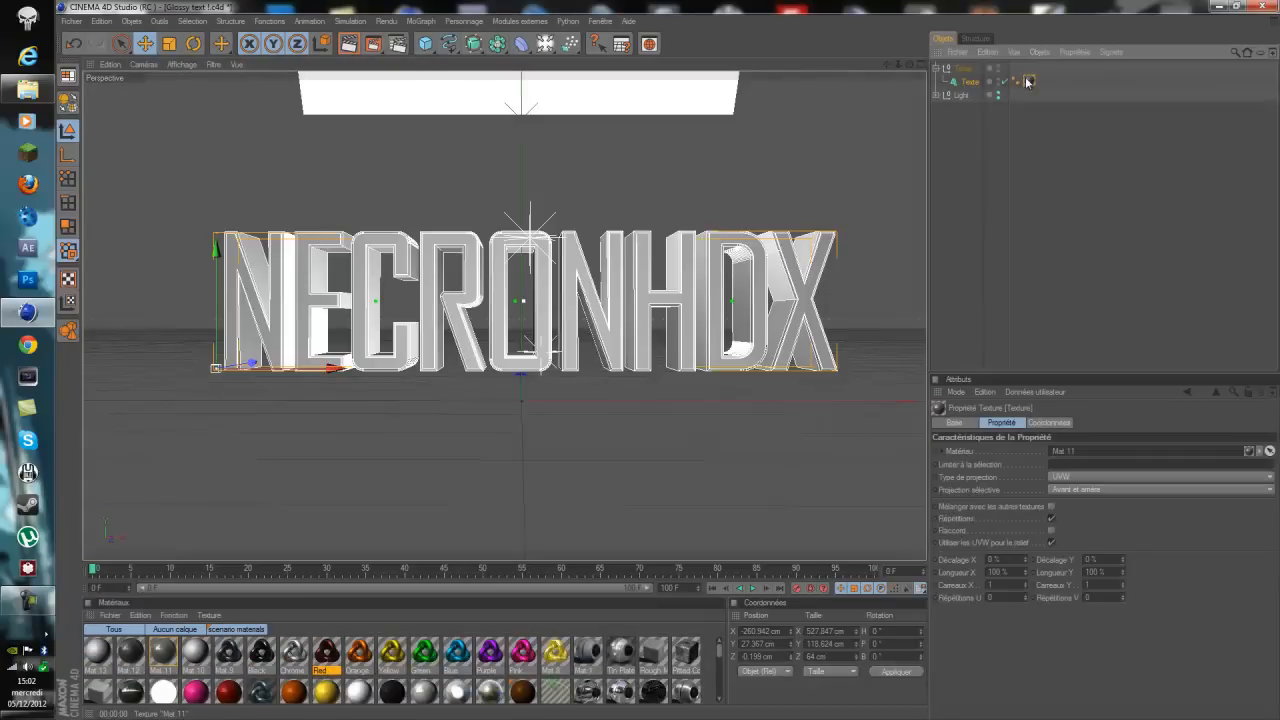
pyautogui.press('Delete')
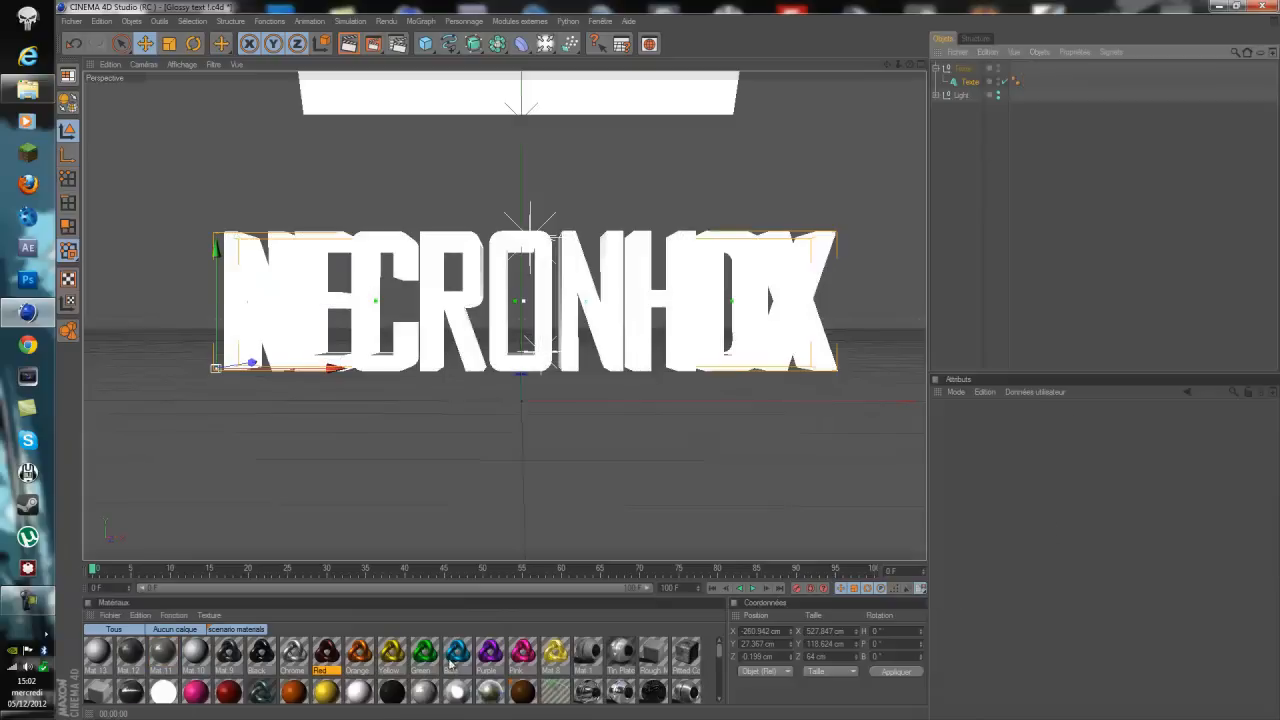
# Give the Texte object the Blue and Glossy Metal materials, placing the Blue tag last with Mélanger avec les autres textures enabled
pyautogui.hotkey('ctrl', 'z')
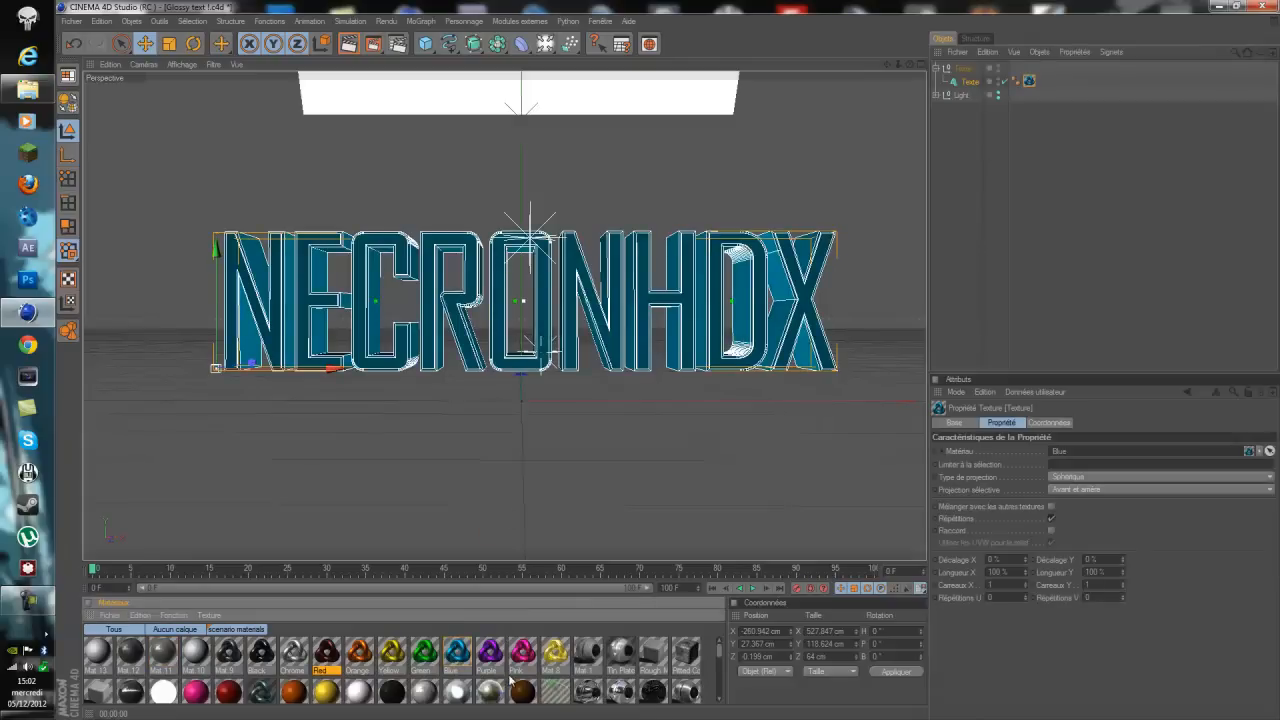
pyautogui.scroll(-1, 512, 680)
pyautogui.moveTo(548, 663); pyautogui.dragTo(554, 331)
pyautogui.moveTo(1029, 81); pyautogui.dragTo(1056, 80)
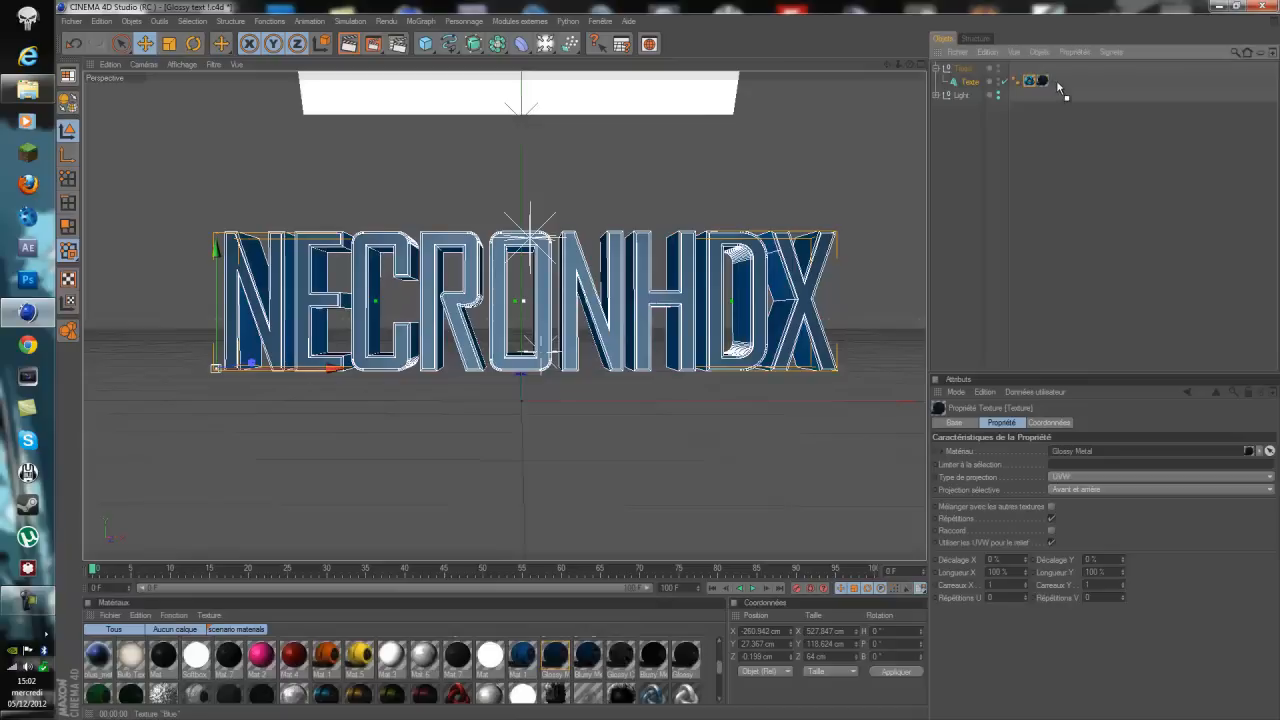
pyautogui.click(1051, 507)
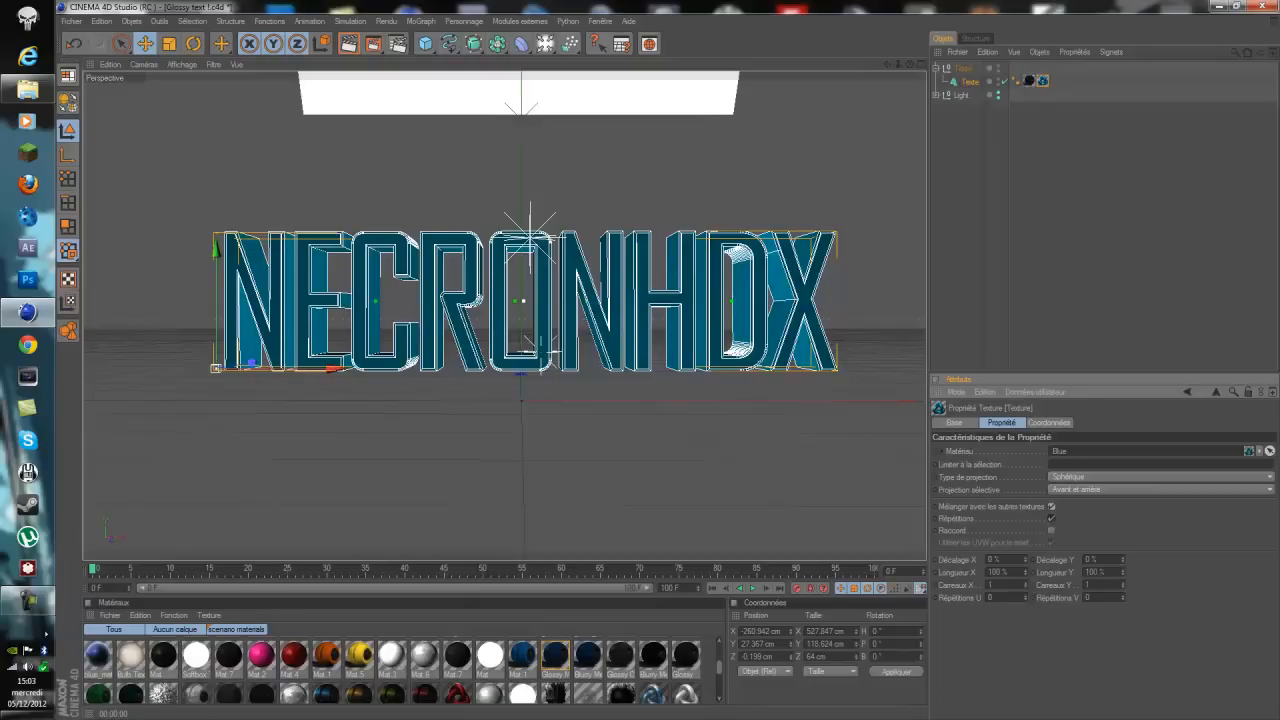
# Set the animation length to 150 frames, extend the visible timeline range to all of it and keep the playhead at frame 0
pyautogui.click(966, 84)
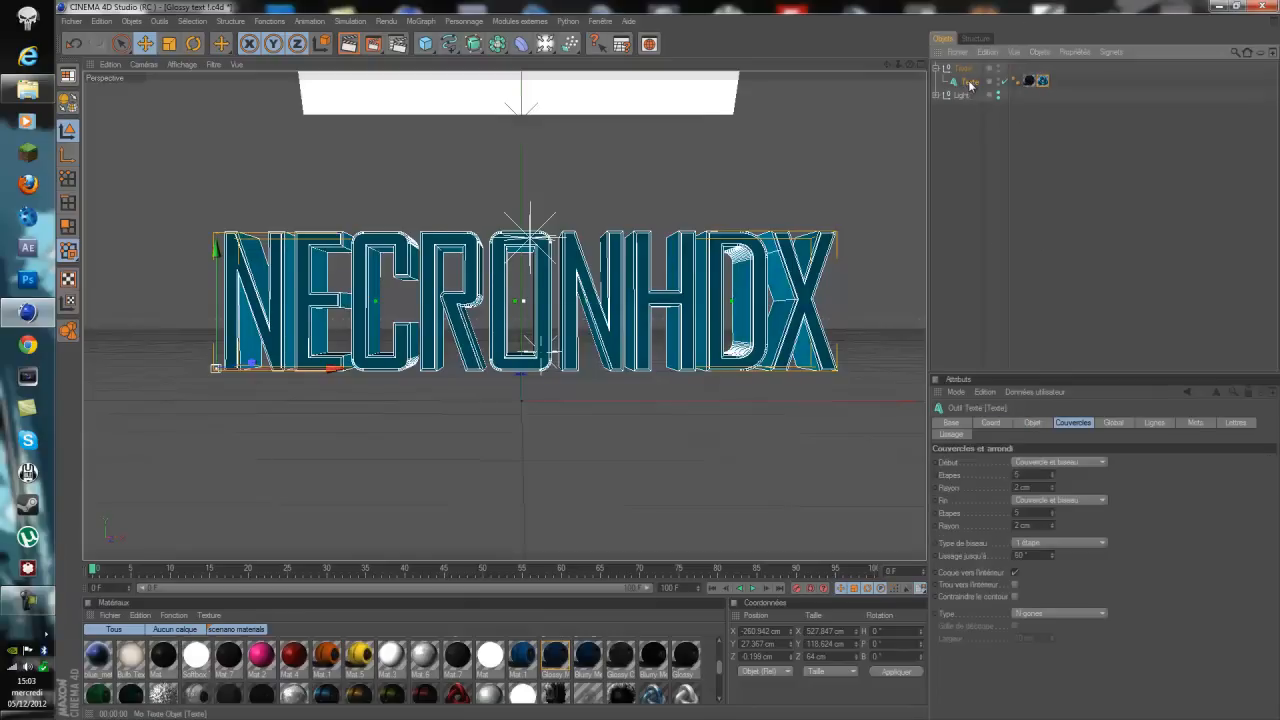
pyautogui.click(1025, 419)
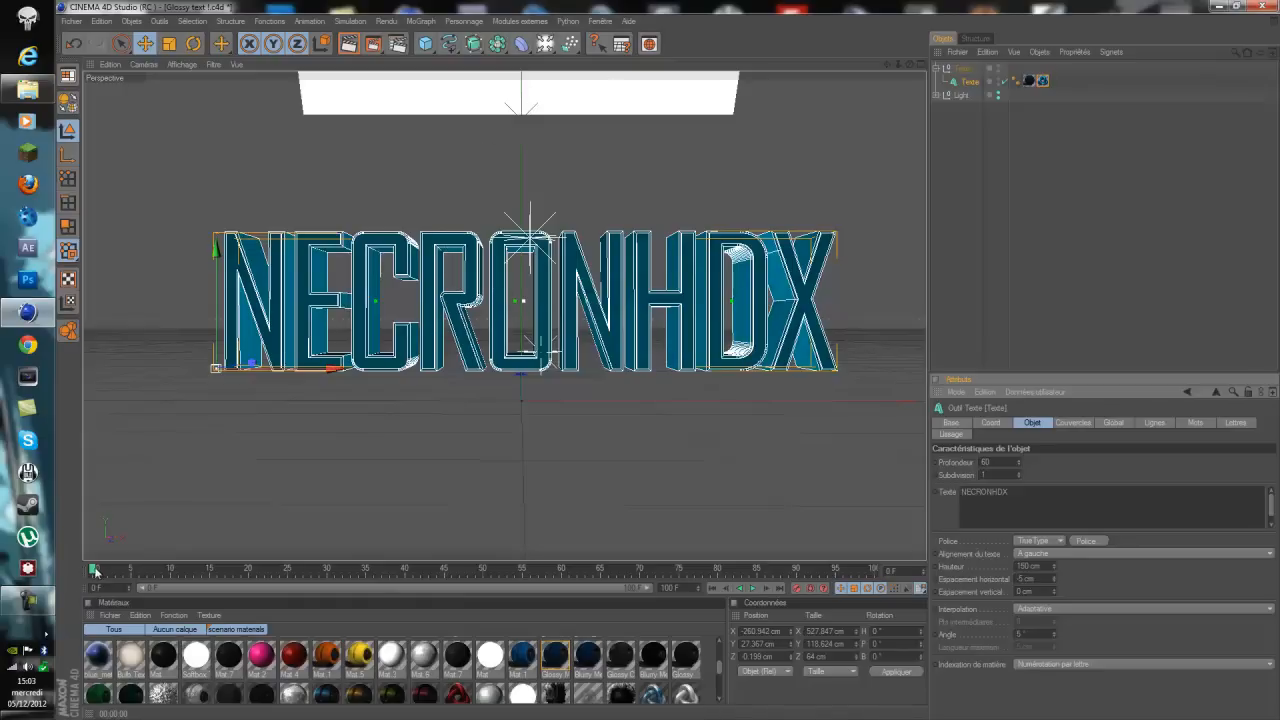
pyautogui.moveTo(96, 572); pyautogui.dragTo(286, 539)
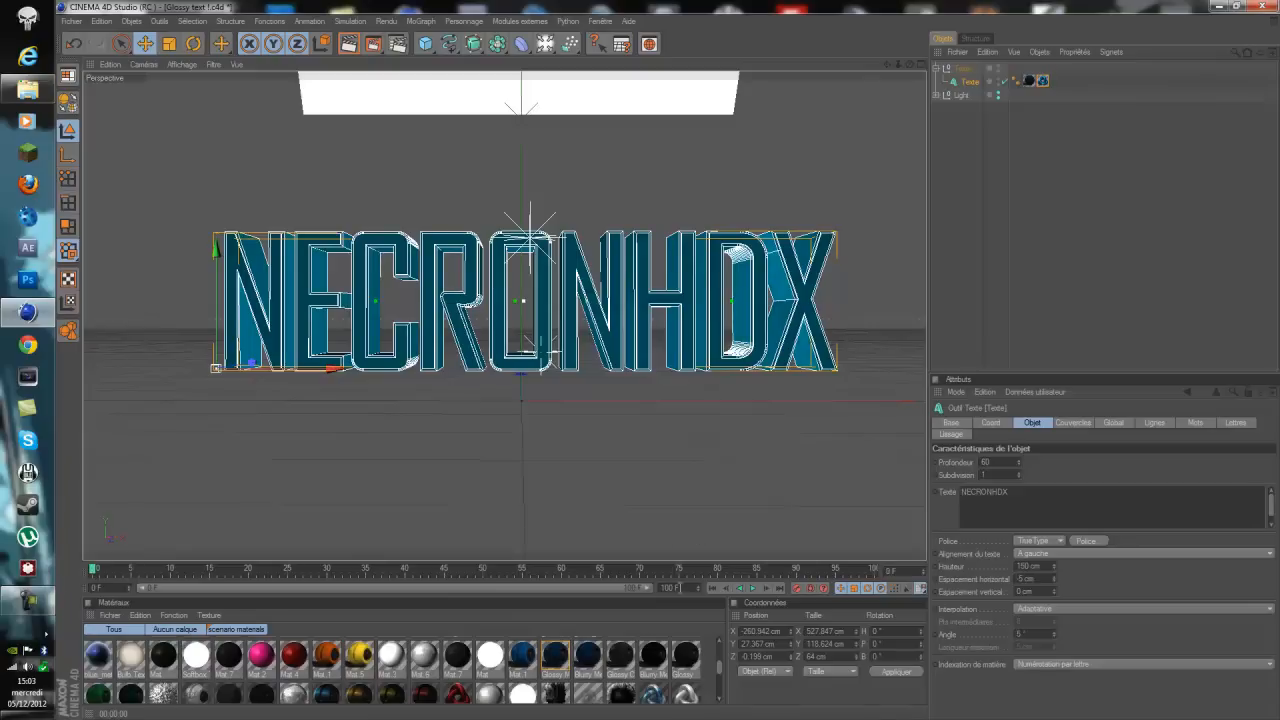
pyautogui.write('150')
pyautogui.press('Return')
pyautogui.moveTo(484, 591); pyautogui.dragTo(648, 591)
pyautogui.moveTo(97, 570)
pyautogui.mouseDown()
pyautogui.moveTo(660, 570)
pyautogui.moveTo(92, 570)
pyautogui.mouseUp()
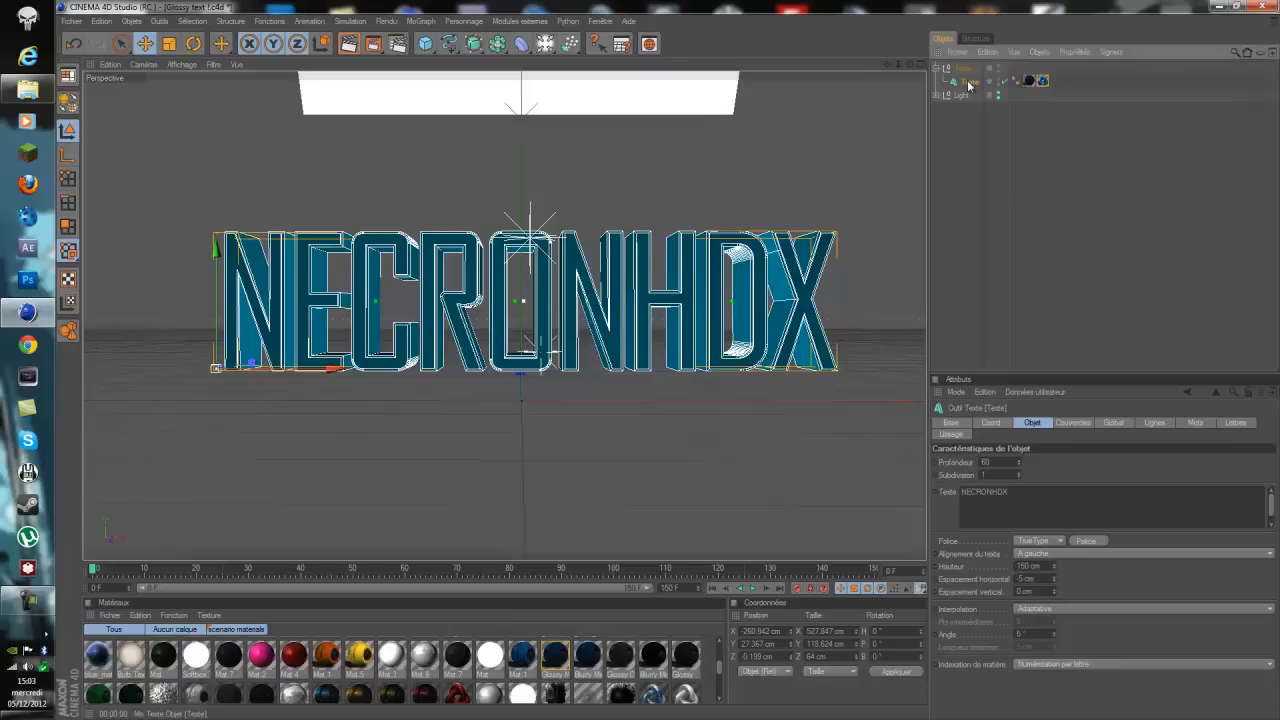
# Rotate the text object to a 90° pitch so the letters lie flat, and set its depth to 45
pyautogui.click(195, 45)
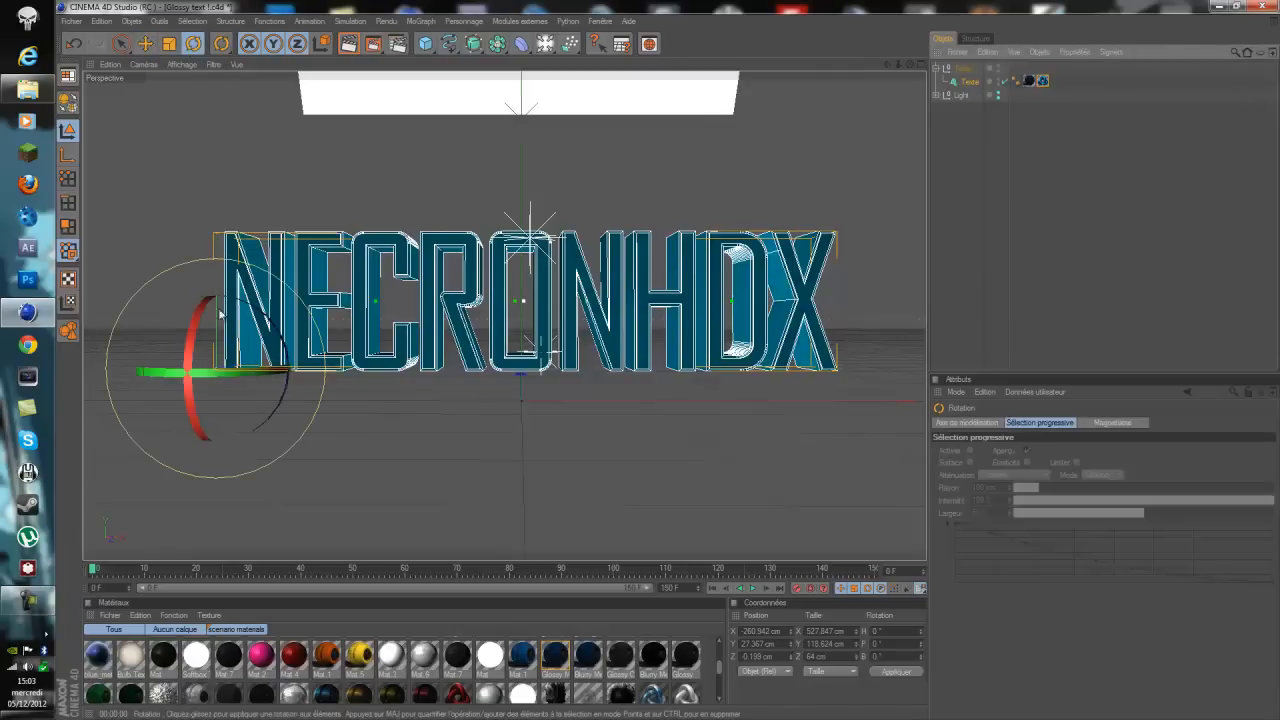
pyautogui.moveTo(200, 323); pyautogui.dragTo(207, 397)
pyautogui.click(968, 81)
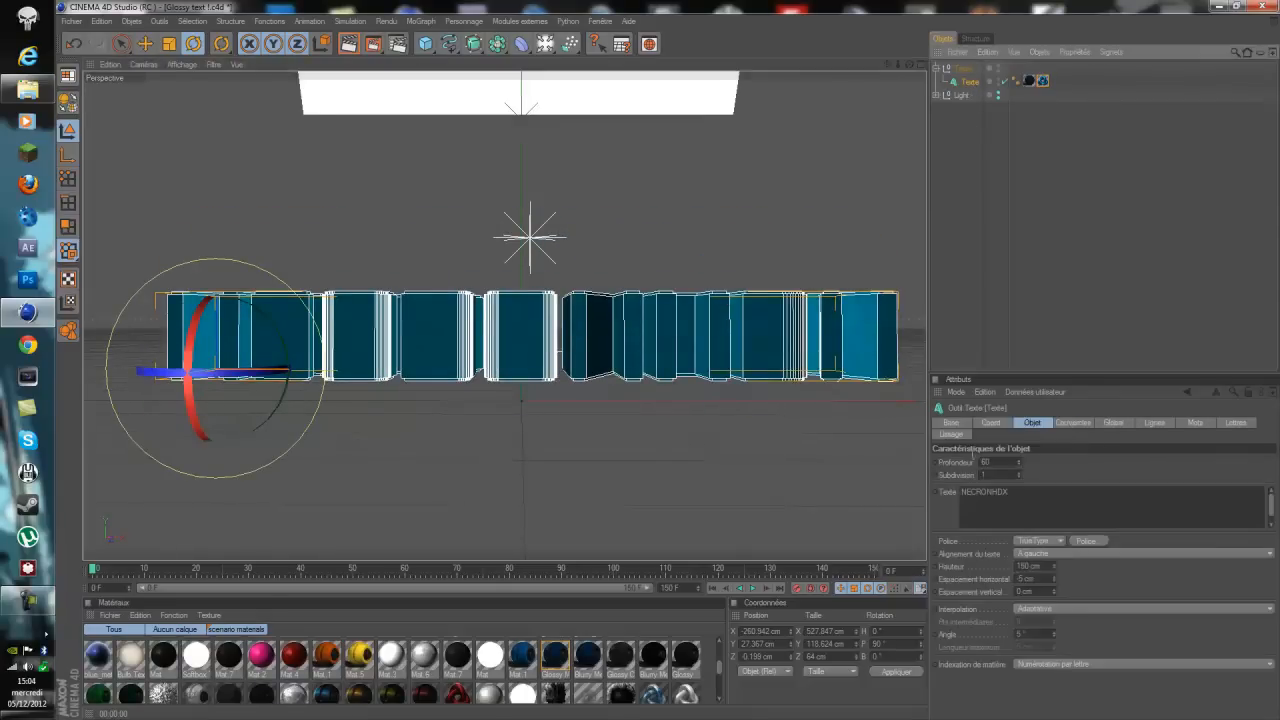
pyautogui.moveTo(1018, 462); pyautogui.dragTo(1018, 463)
pyautogui.doubleClick(985, 462)
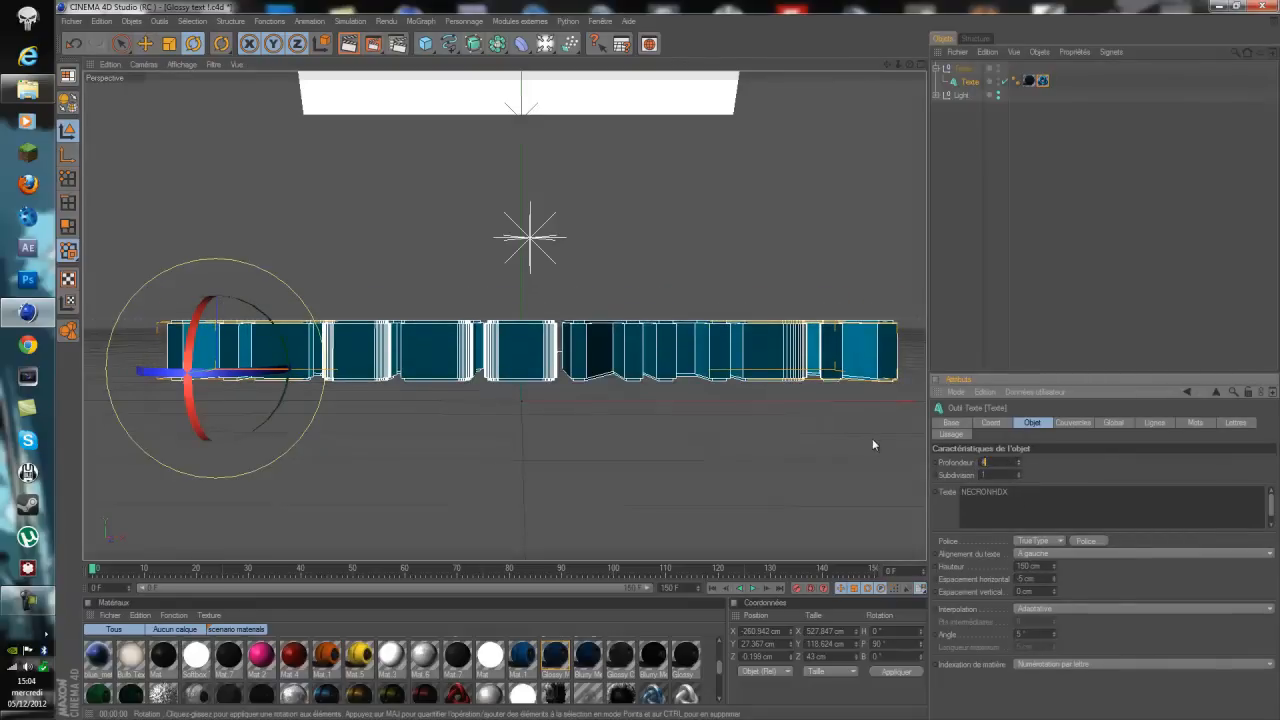
pyautogui.write('45')
pyautogui.press('Return')
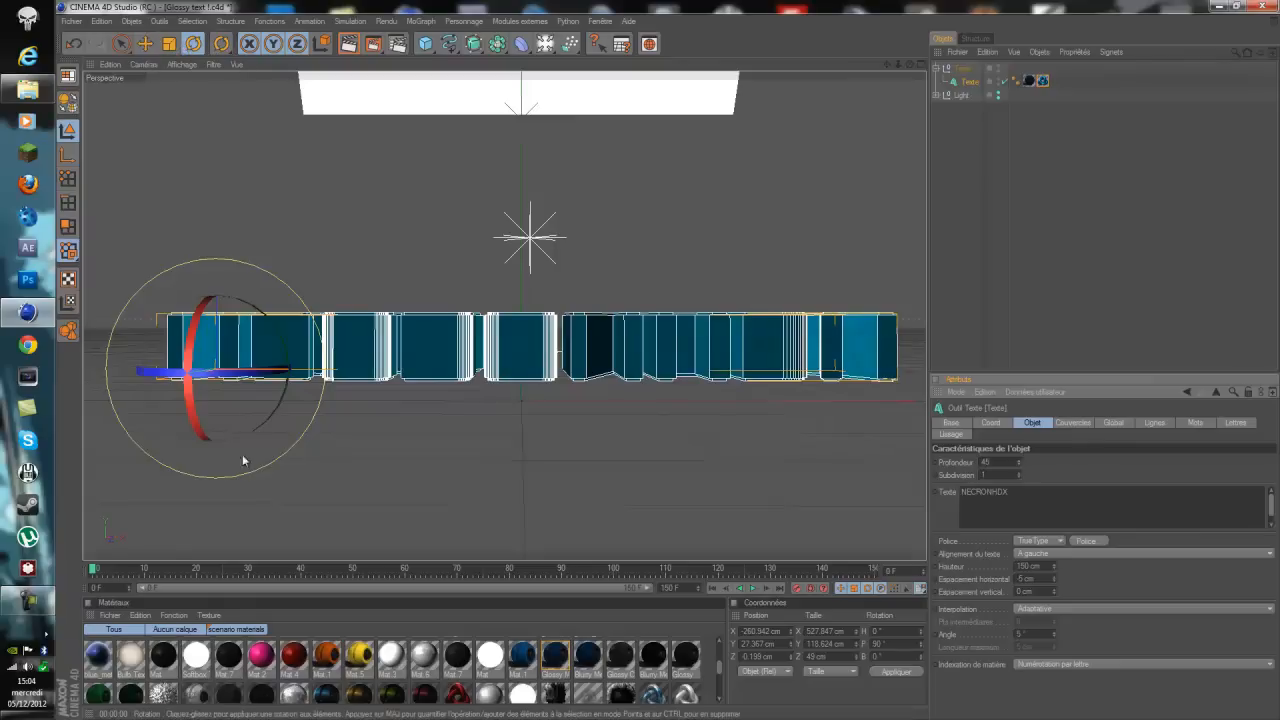
# Make the Texte object editable and expand its hierarchy down to the individual letter extrusions
pyautogui.click(970, 88)
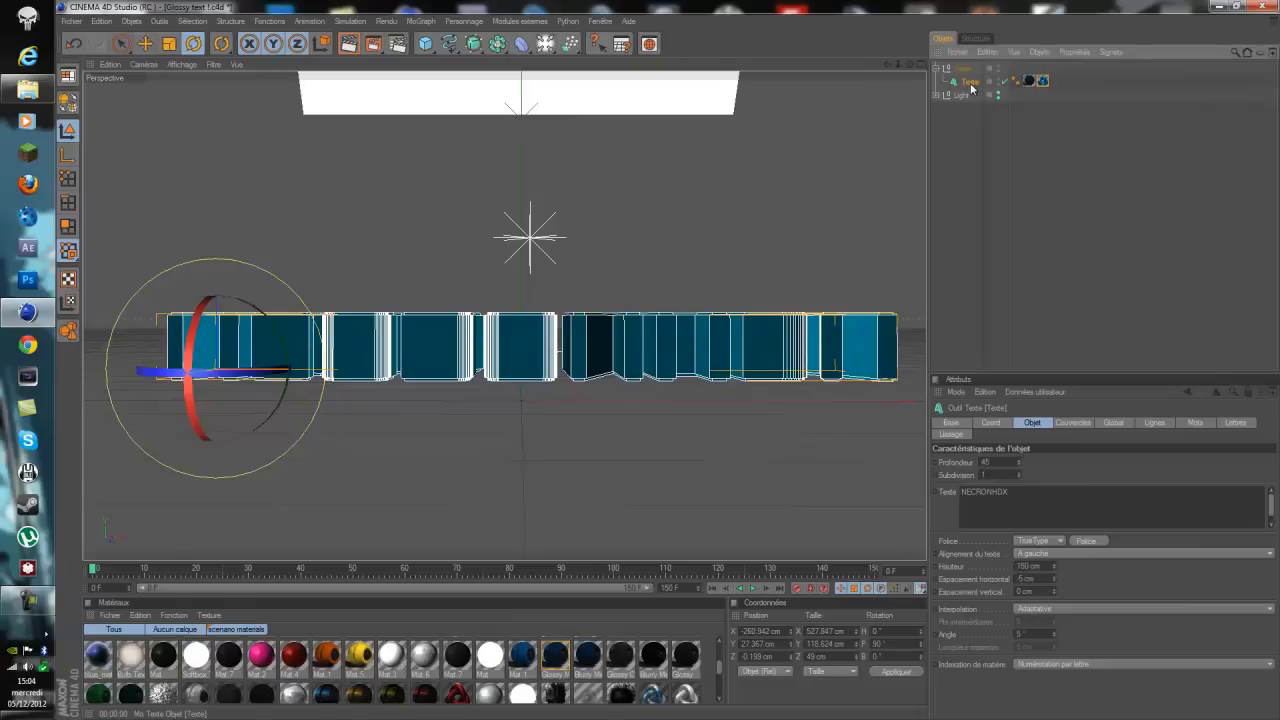
pyautogui.click(68, 101)
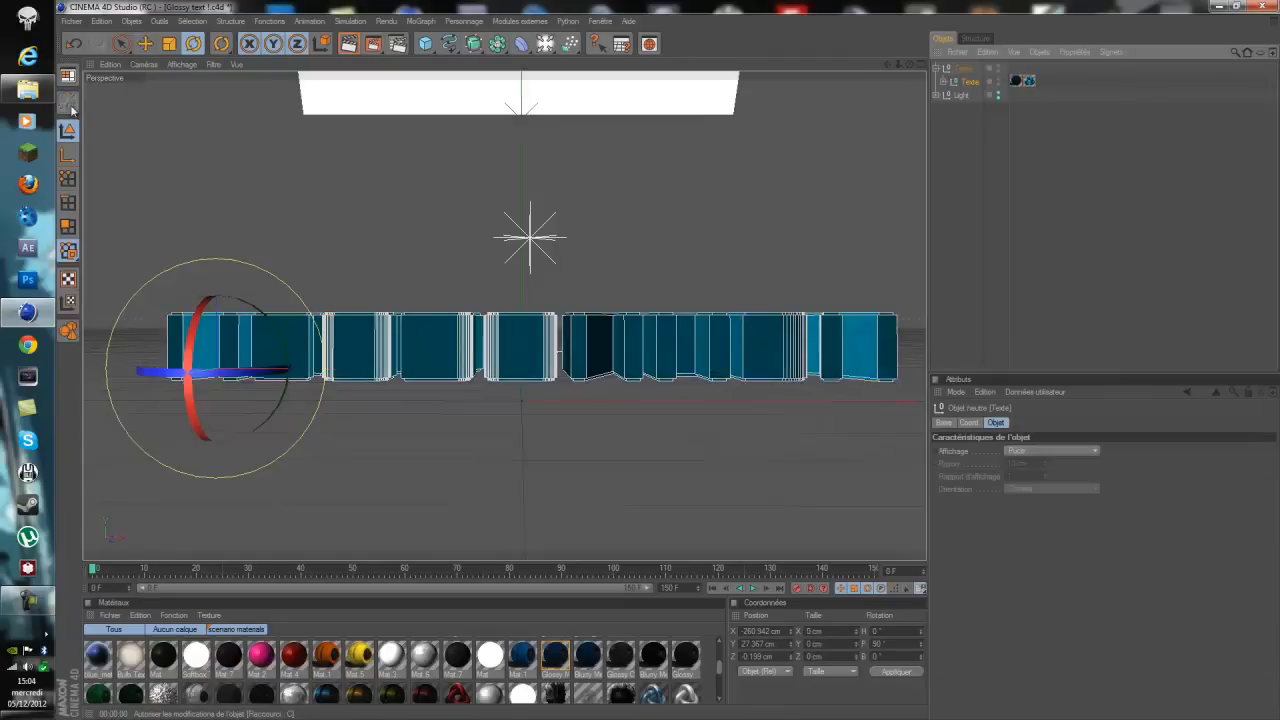
pyautogui.click(943, 81)
pyautogui.click(950, 94)
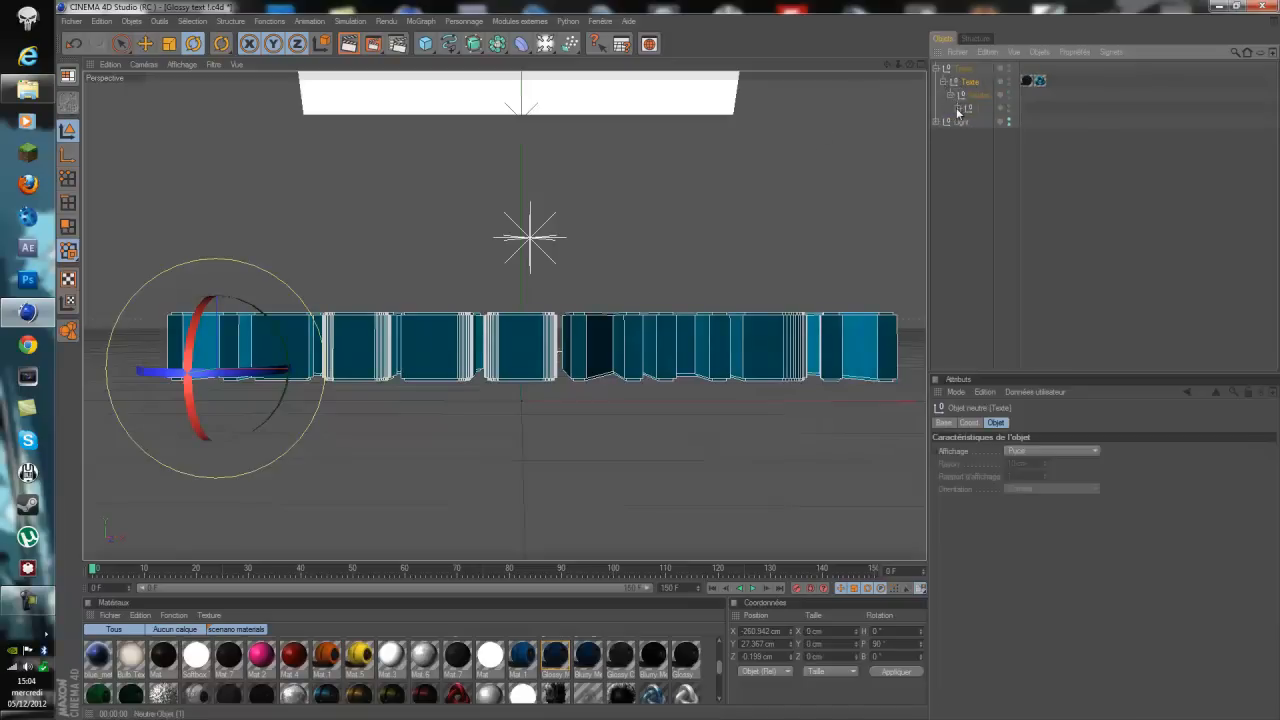
pyautogui.click(958, 107)
pyautogui.click(967, 121)
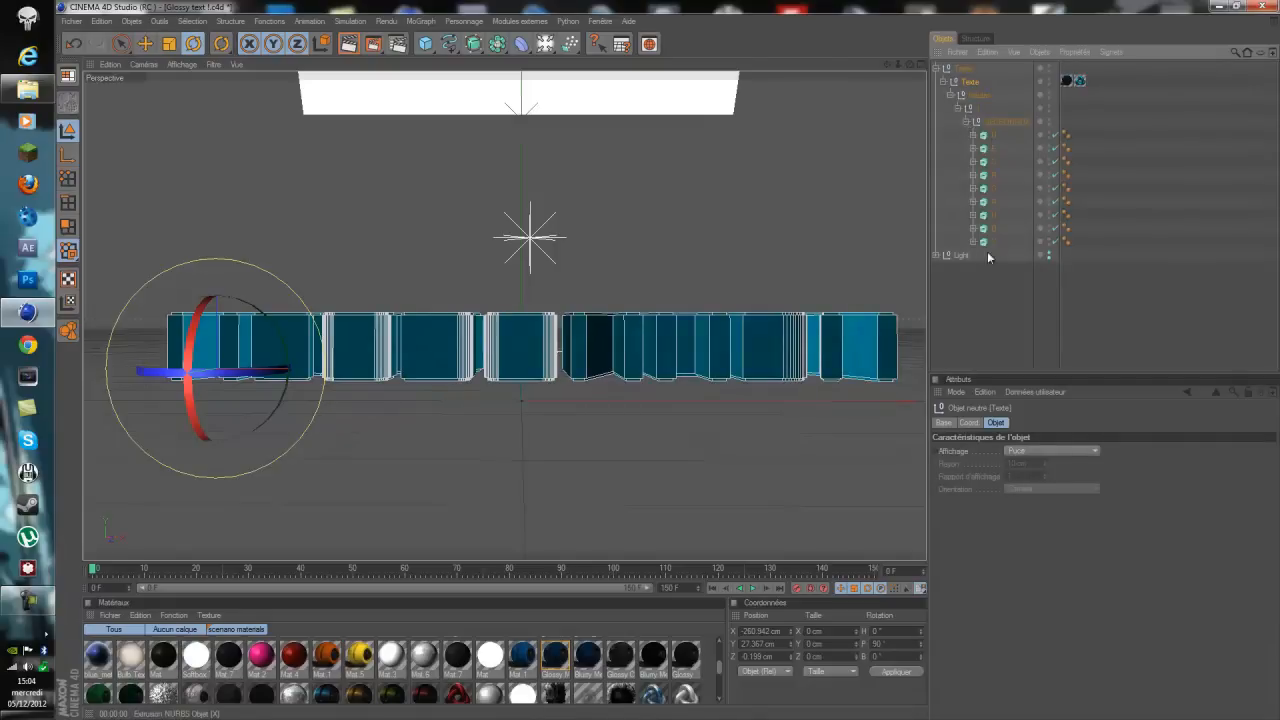
# Go through the letter extrusions from the first N to the second N to identify each one in the viewport
pyautogui.click(993, 136)
pyautogui.click(993, 149)
pyautogui.click(993, 163)
pyautogui.click(993, 175)
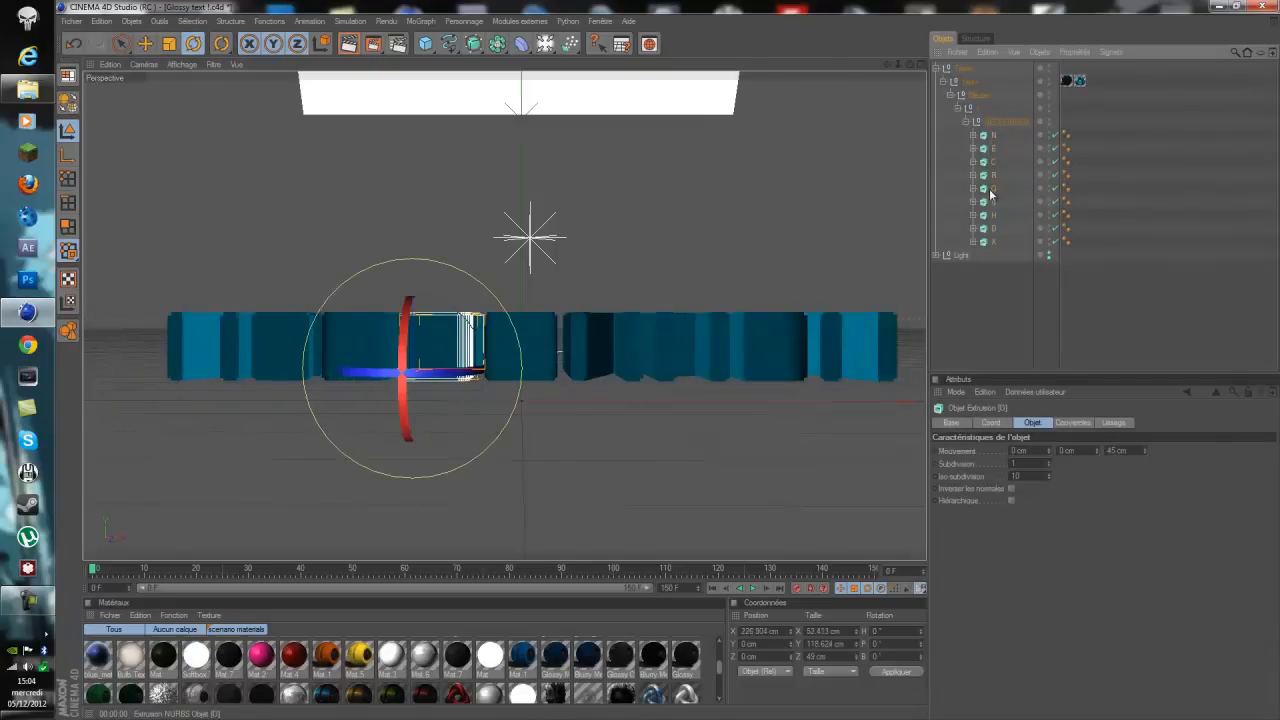
pyautogui.click(993, 188)
pyautogui.click(993, 201)
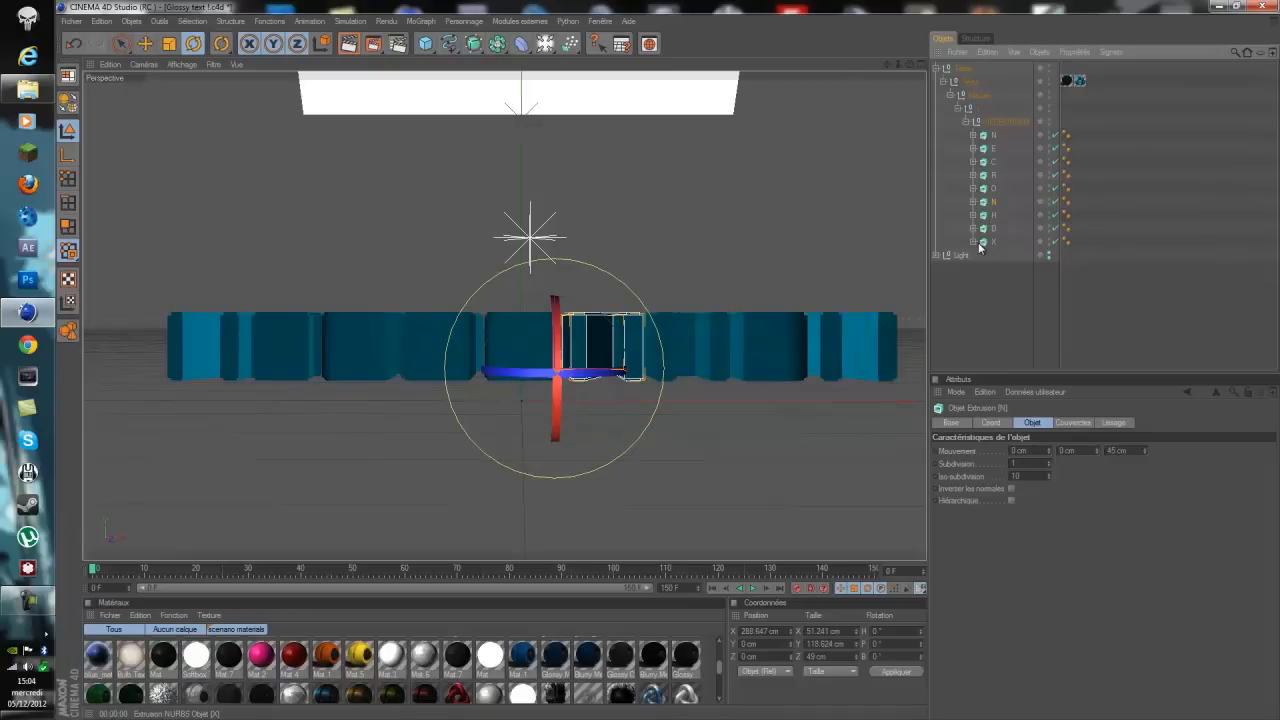
# Animate the first letter N from lying flat at frame 0 to standing up with a -90° pitch at frame 15
pyautogui.click(993, 136)
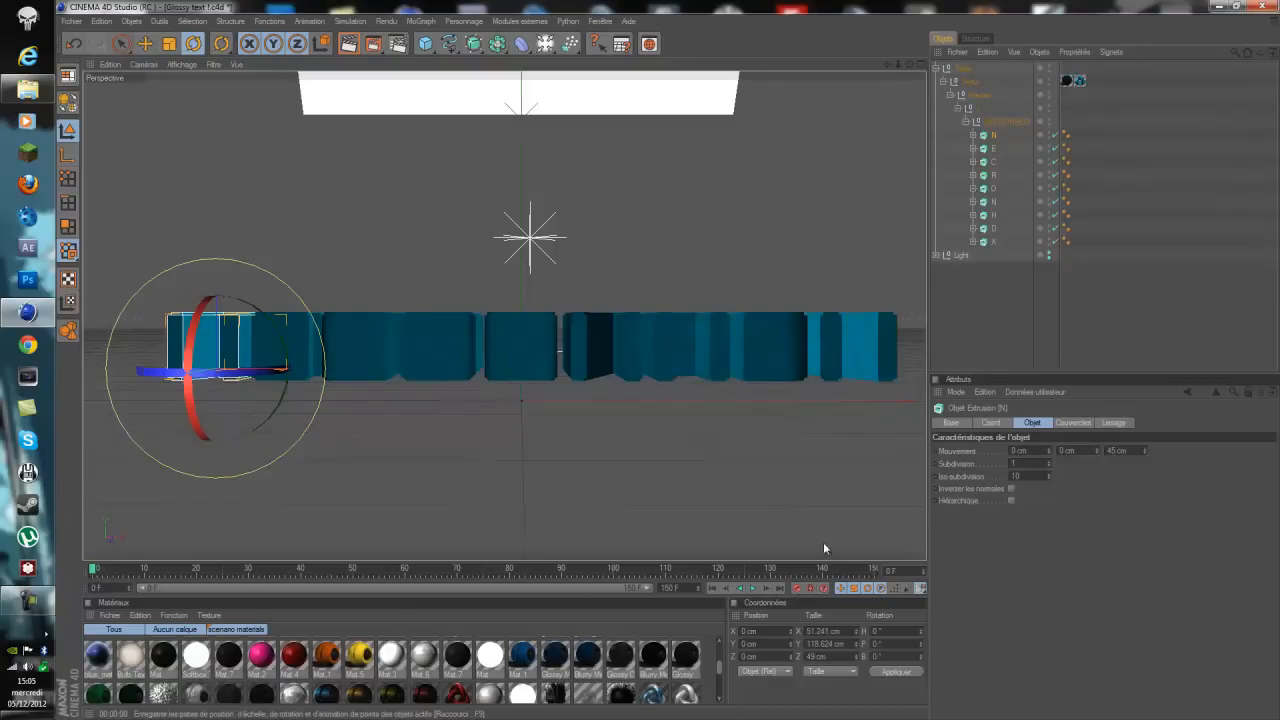
pyautogui.click(992, 137)
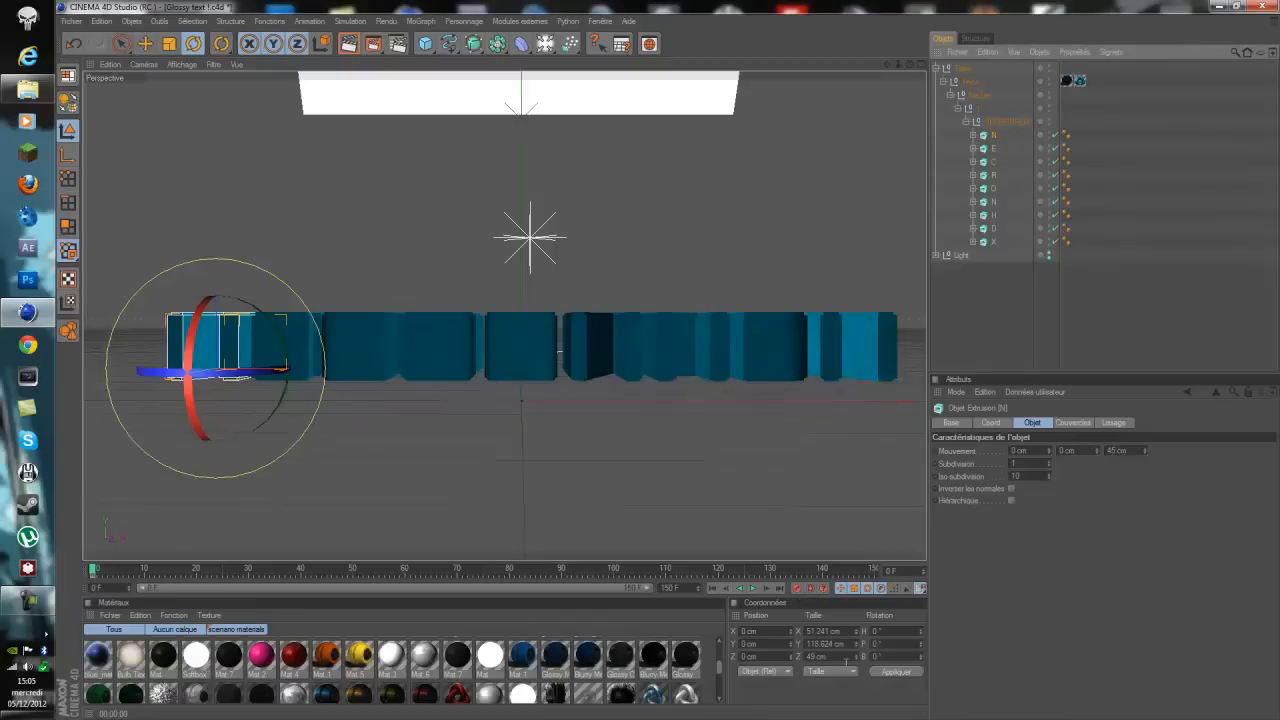
pyautogui.moveTo(193, 420); pyautogui.dragTo(208, 334)
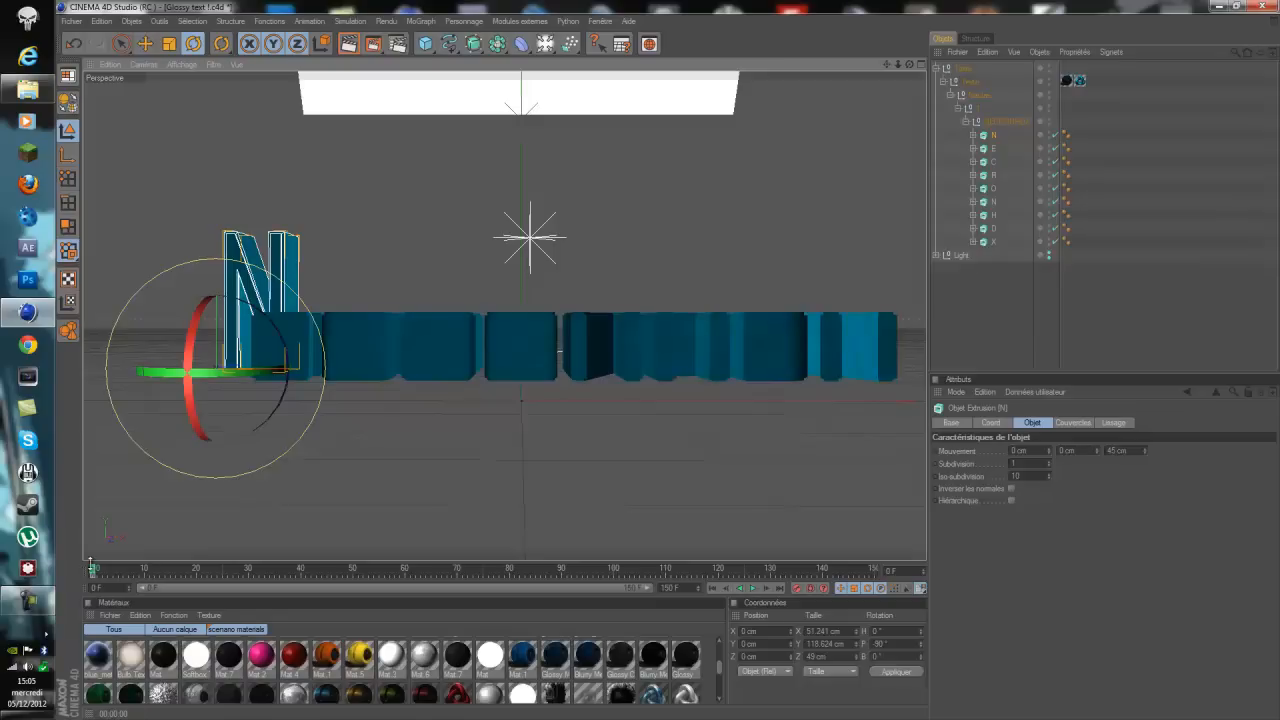
pyautogui.click(92, 568)
pyautogui.moveTo(92, 568); pyautogui.dragTo(171, 568)
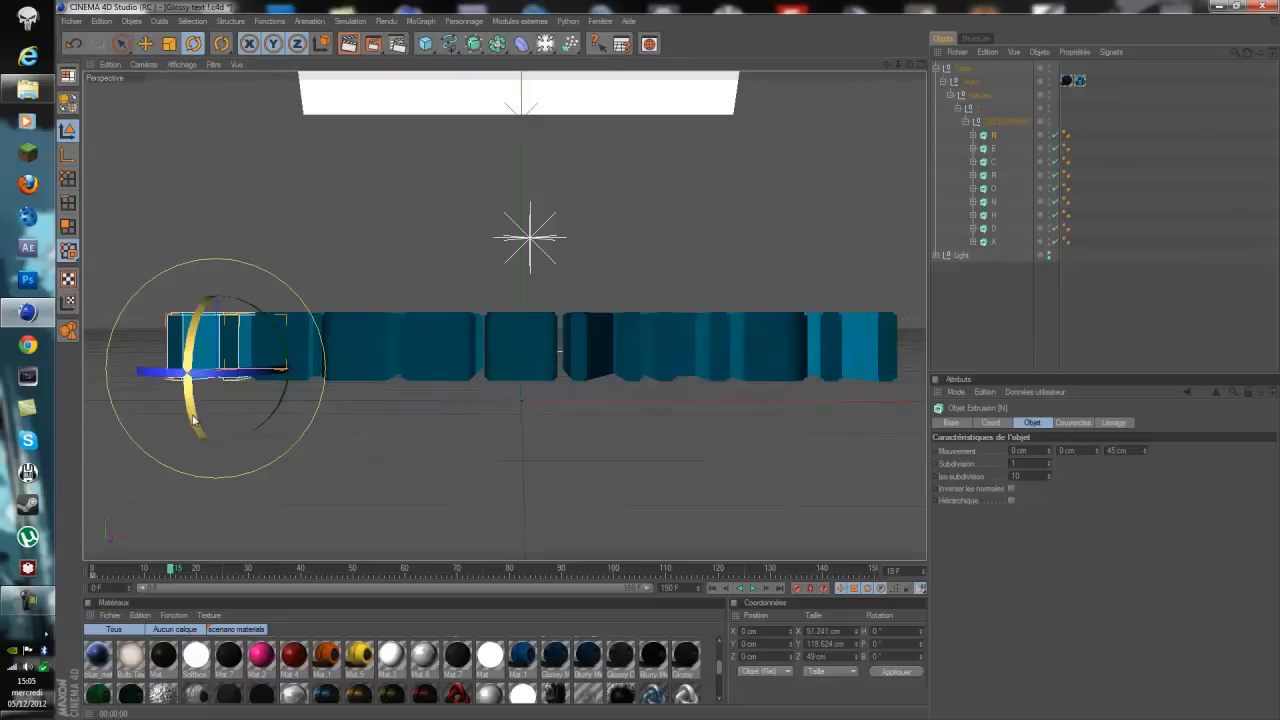
pyautogui.moveTo(196, 428); pyautogui.dragTo(200, 330)
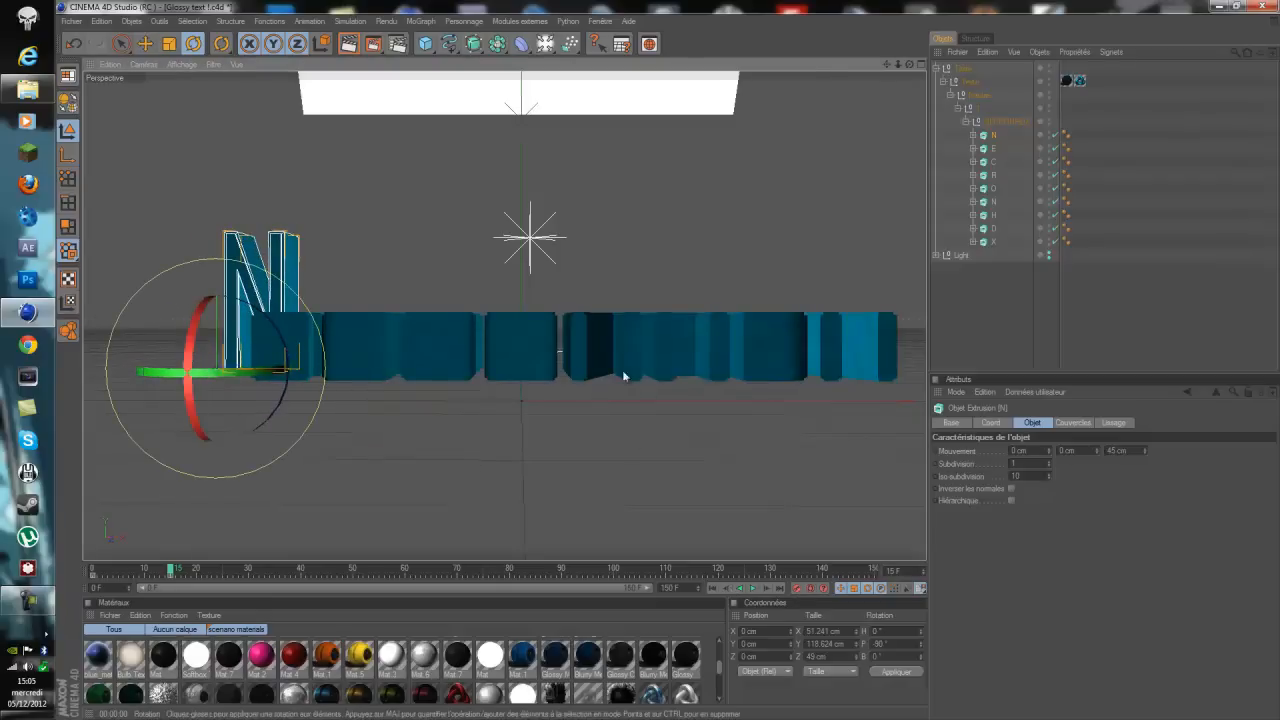
# Animate the letter E from lying flat at frame 15 to standing up with a -90° pitch at frame 30
pyautogui.click(993, 150)
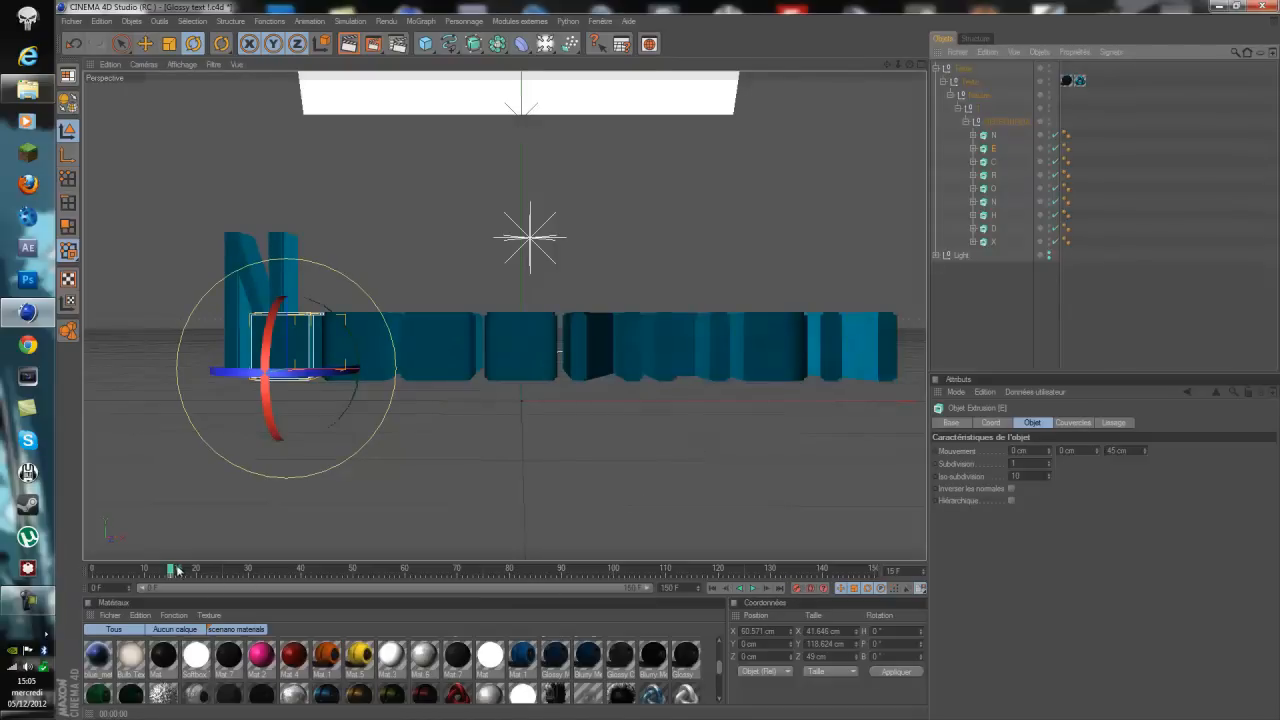
pyautogui.moveTo(237, 572); pyautogui.dragTo(253, 575)
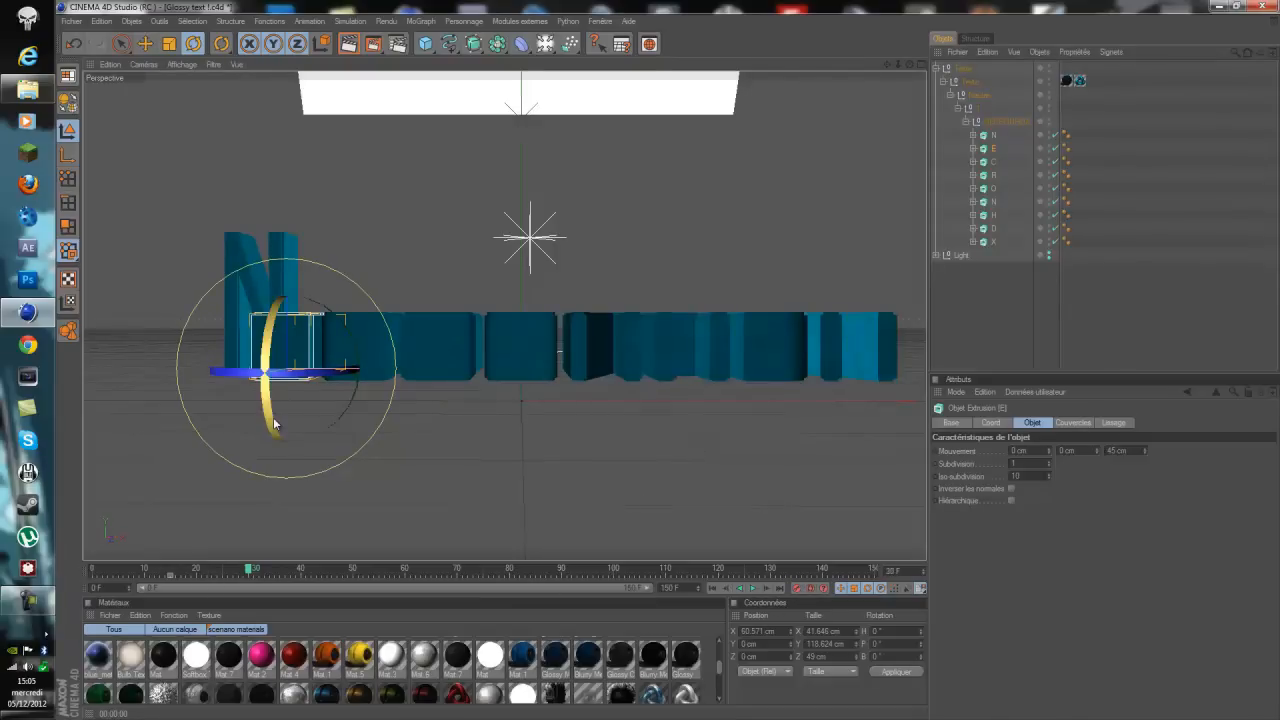
pyautogui.moveTo(270, 395); pyautogui.dragTo(280, 336)
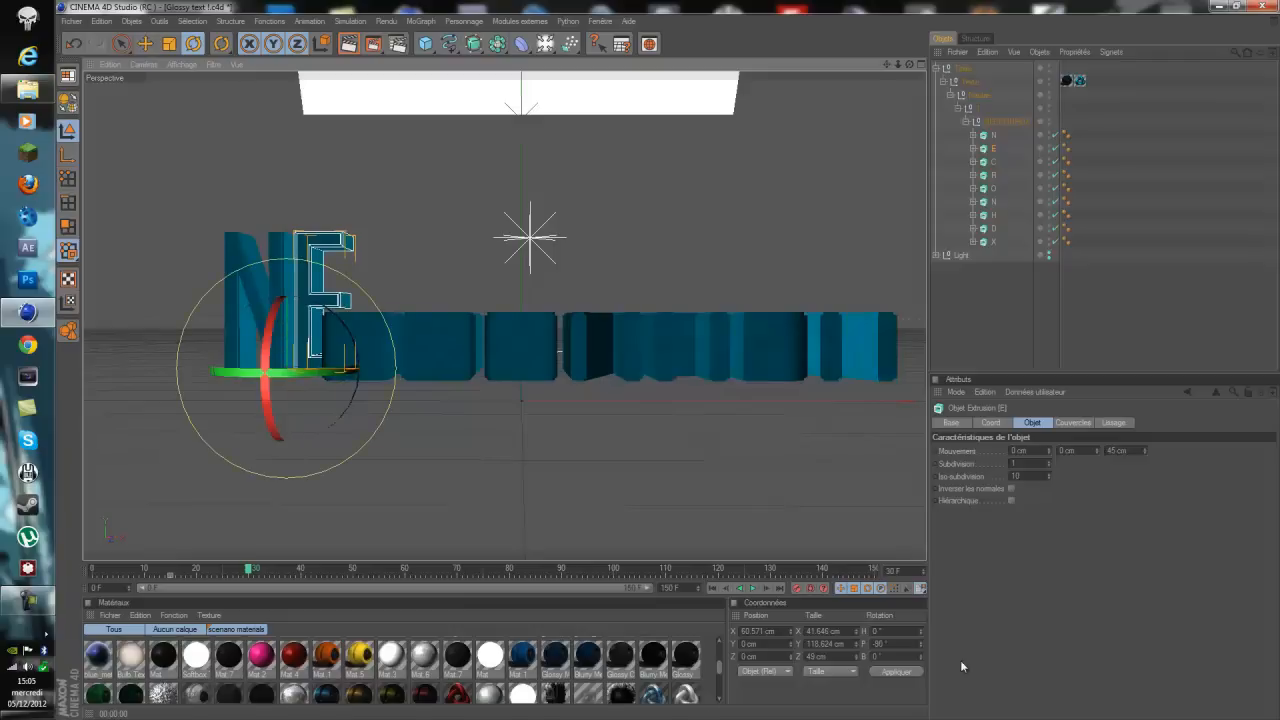
# Animate the letter C from lying flat at frame 30 to standing up with a -90° pitch at frame 45
pyautogui.click(991, 165)
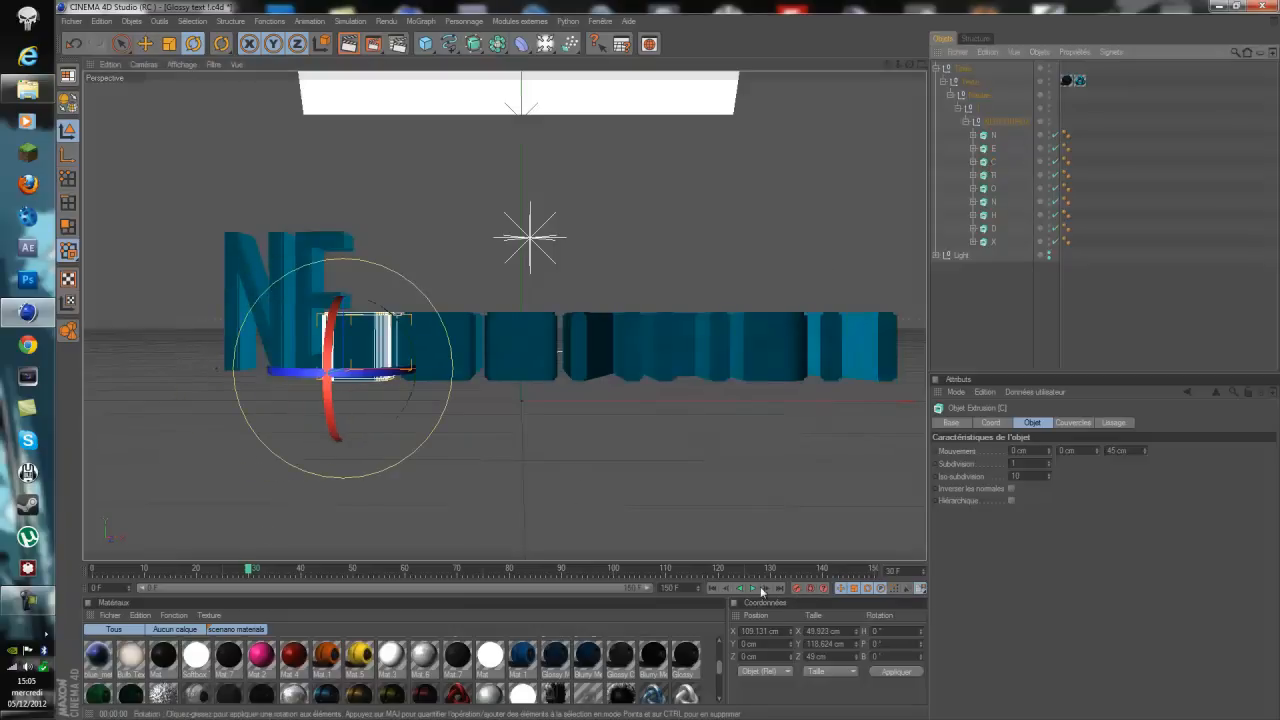
pyautogui.moveTo(256, 573); pyautogui.dragTo(328, 572)
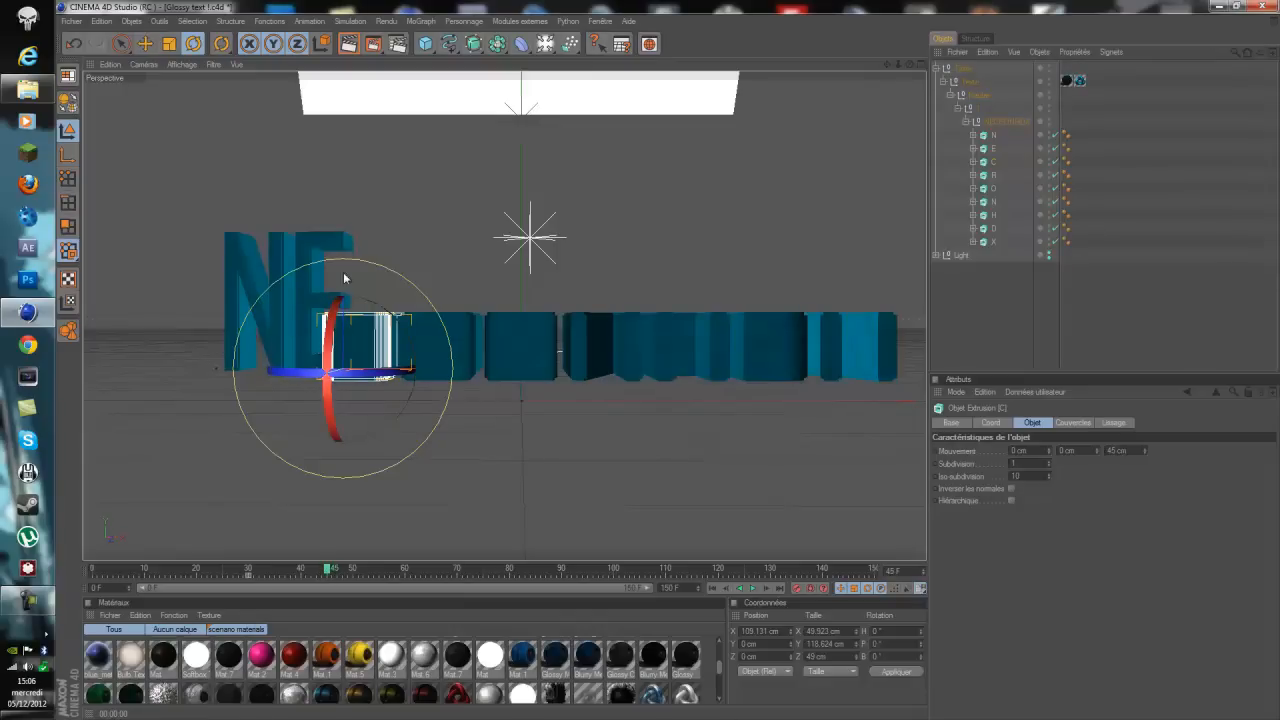
pyautogui.click(872, 641)
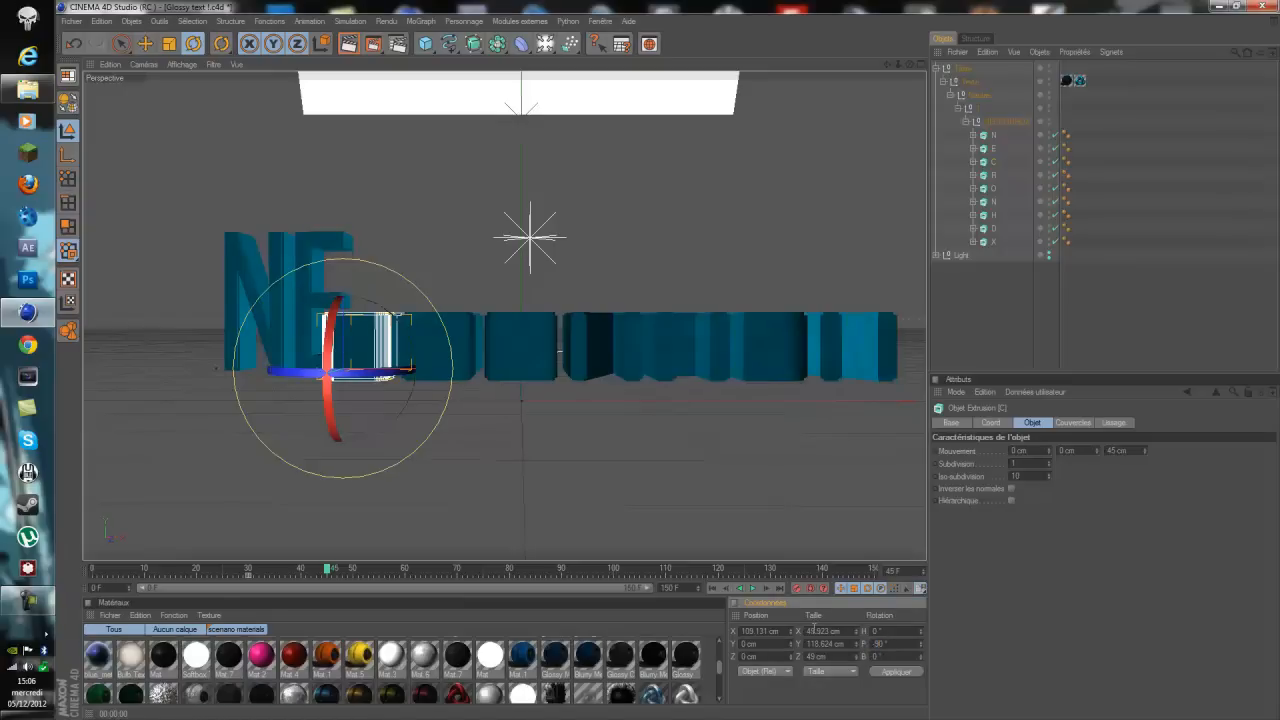
pyautogui.press('Return')
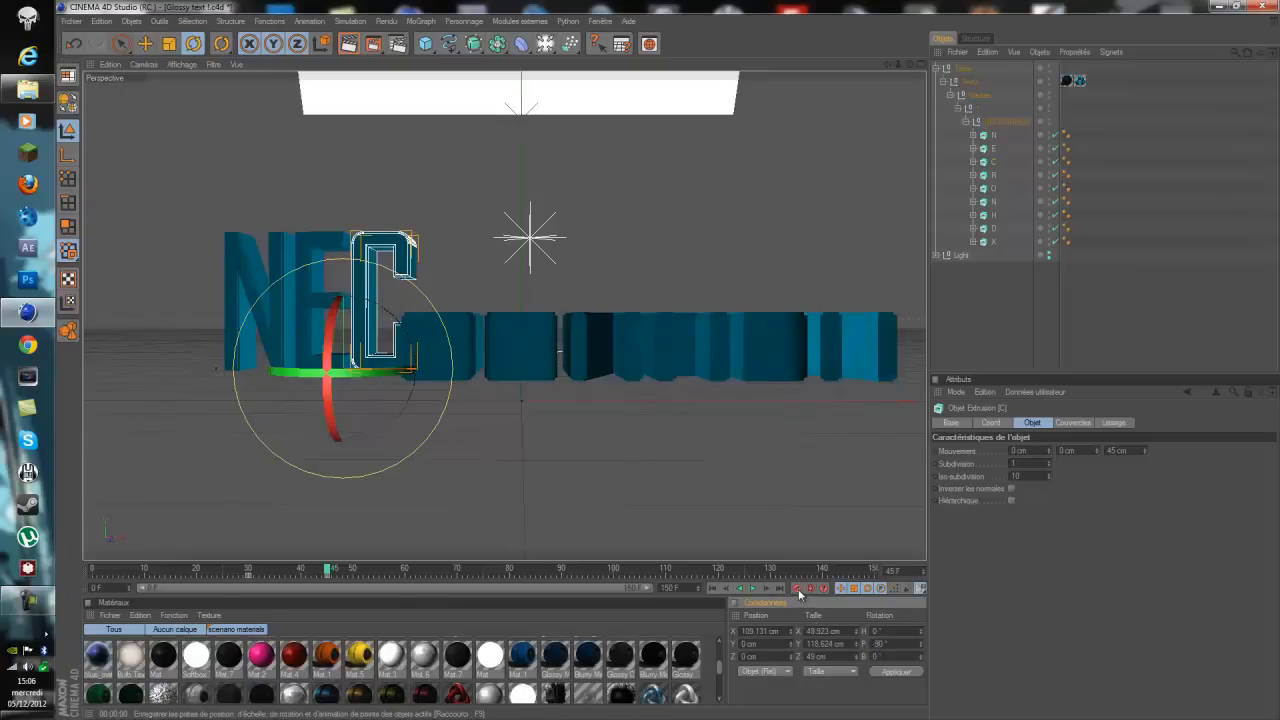
# Animate the letter R from lying flat at frame 45 to standing up with a -90° pitch at frame 60
pyautogui.click(993, 176)
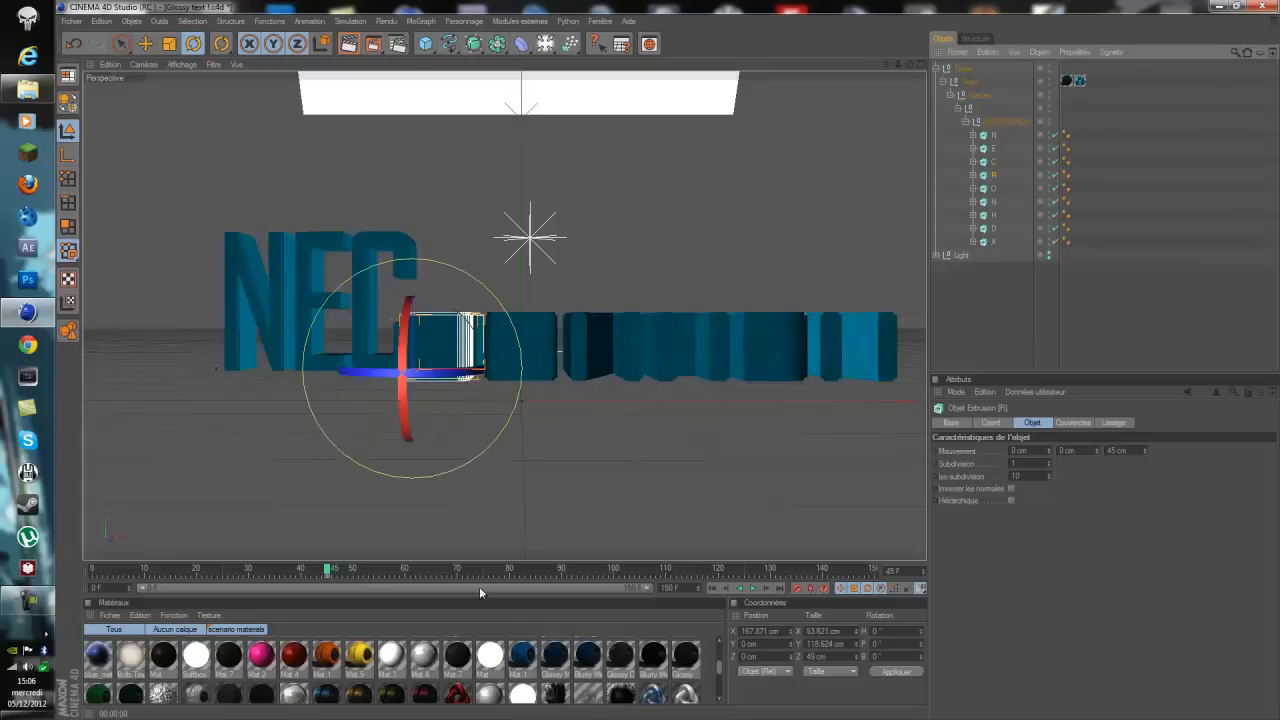
pyautogui.click(406, 576)
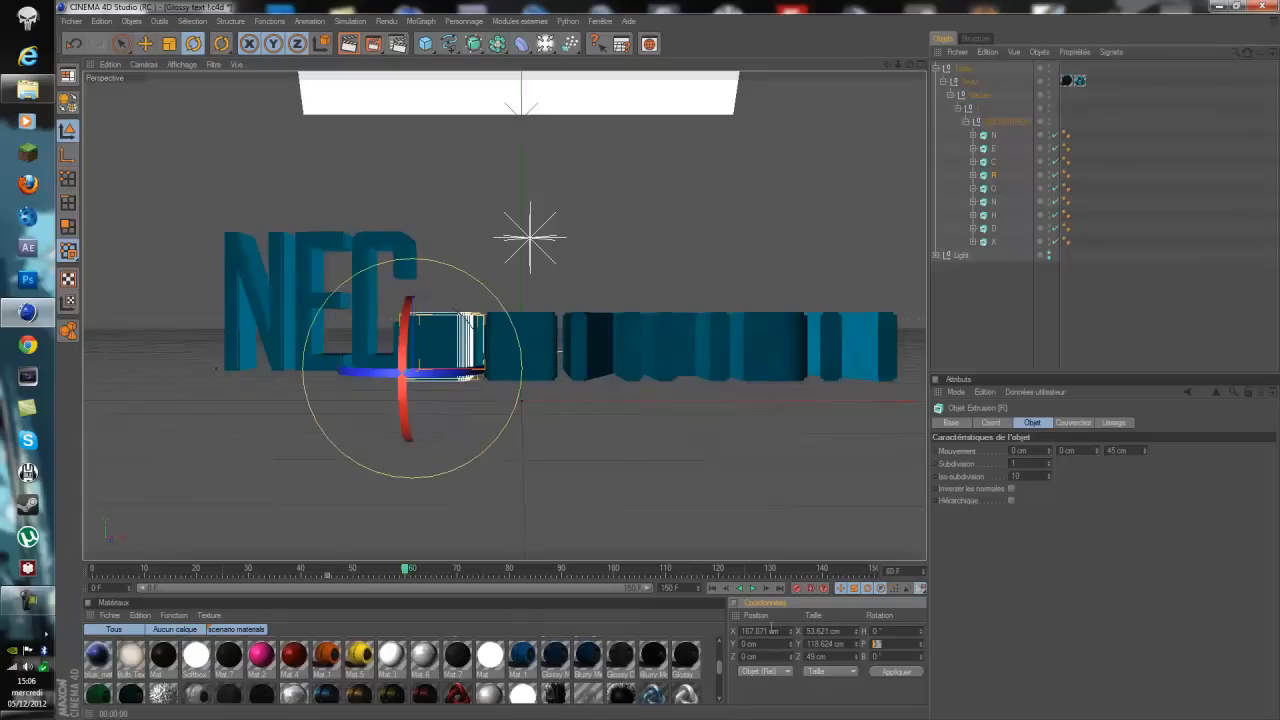
pyautogui.write('-90')
pyautogui.press('Return')
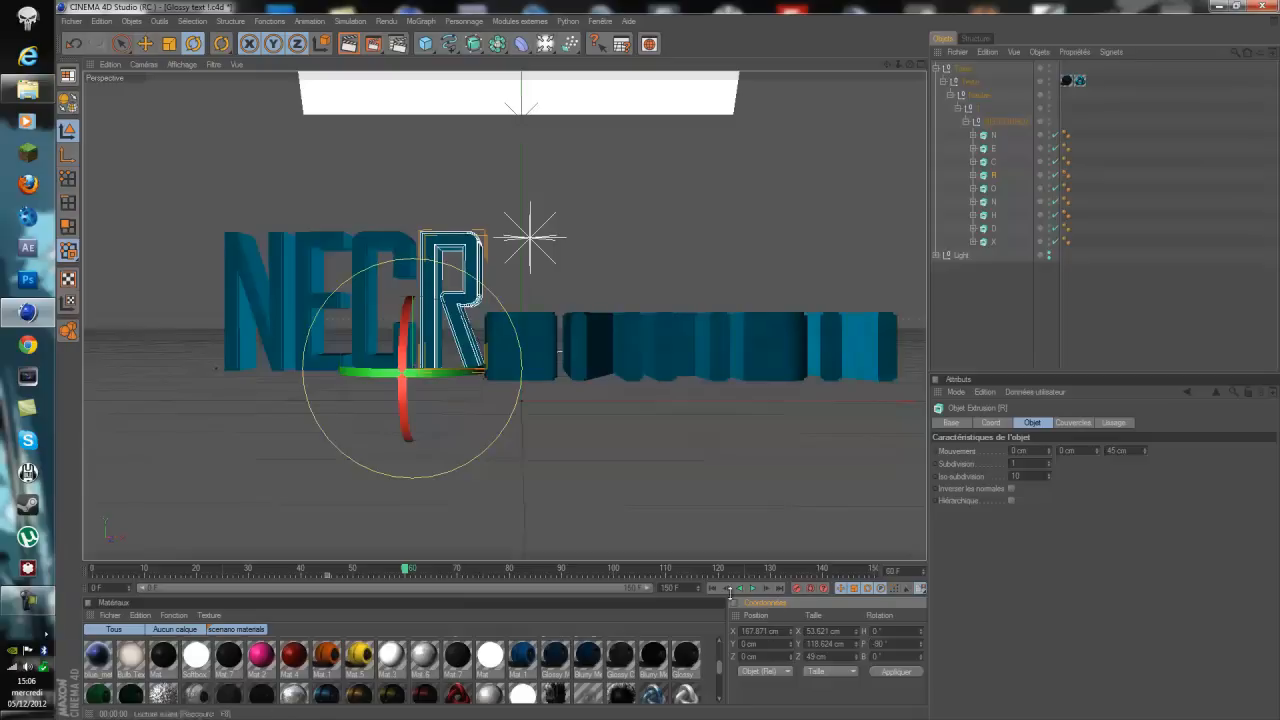
# Animate the letter O from lying flat at frame 60 to standing up with a -90° pitch at frame 75
pyautogui.click(483, 573)
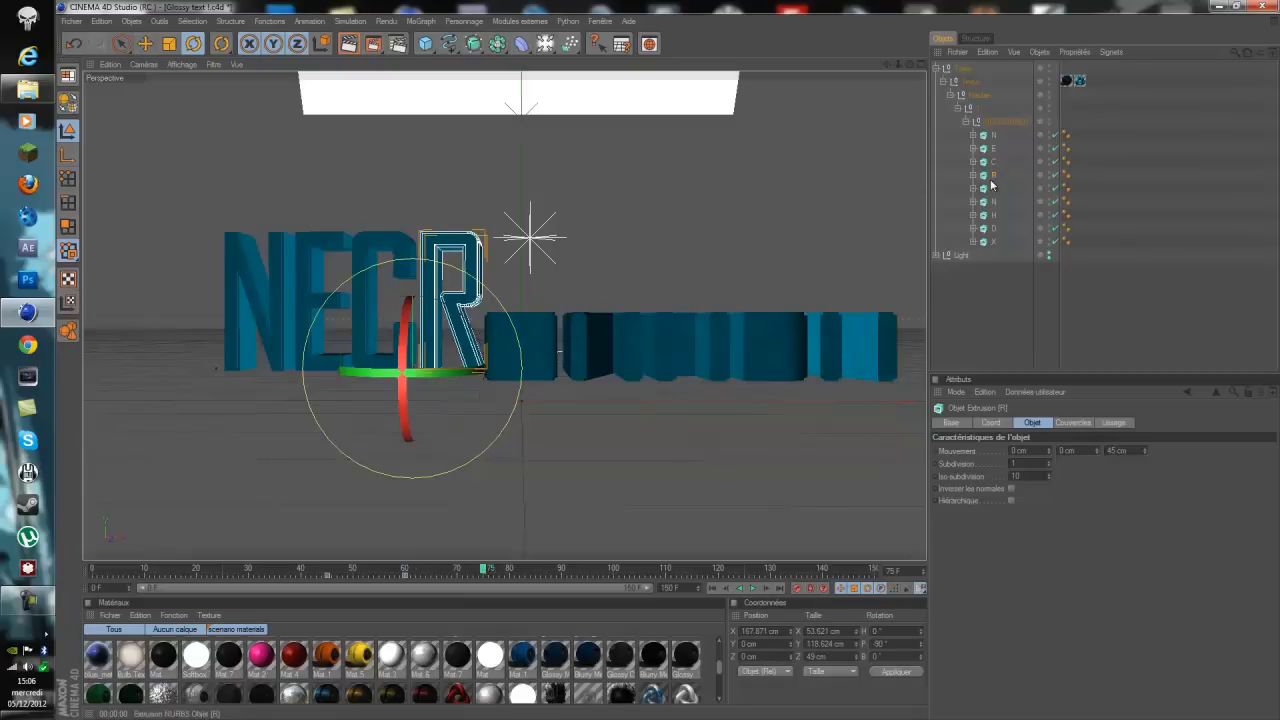
pyautogui.click(992, 189)
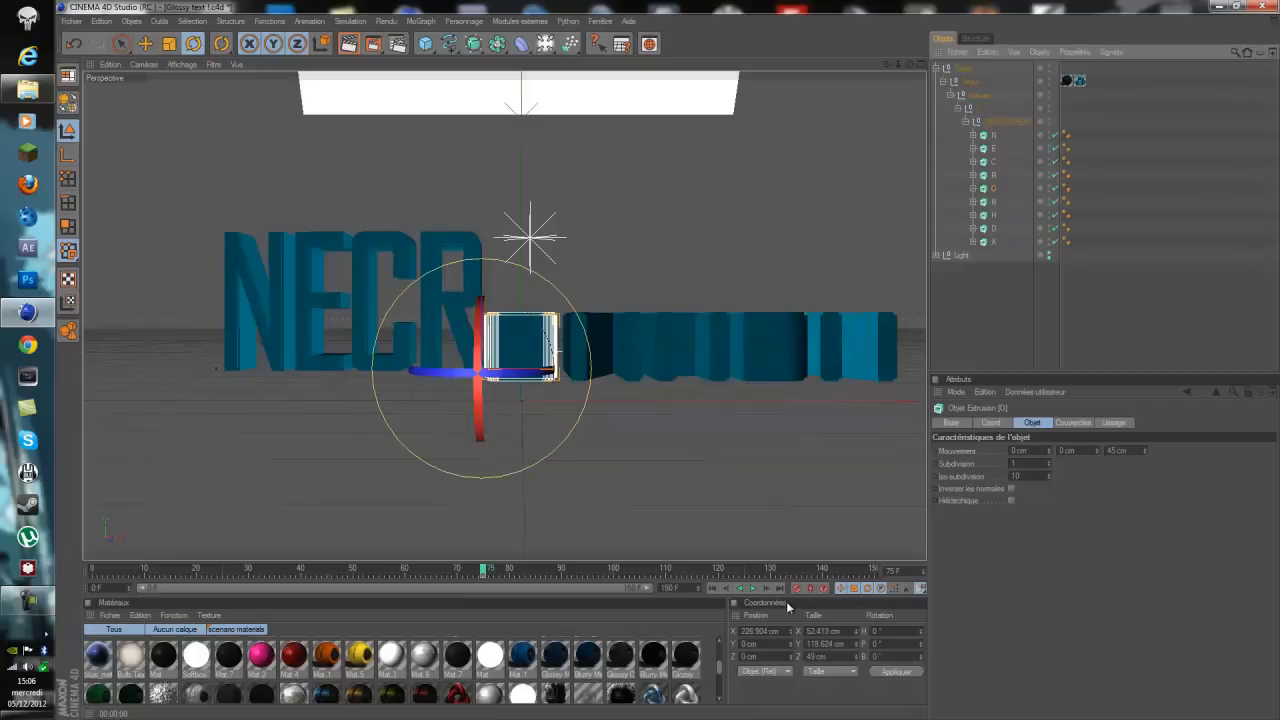
pyautogui.click(901, 643)
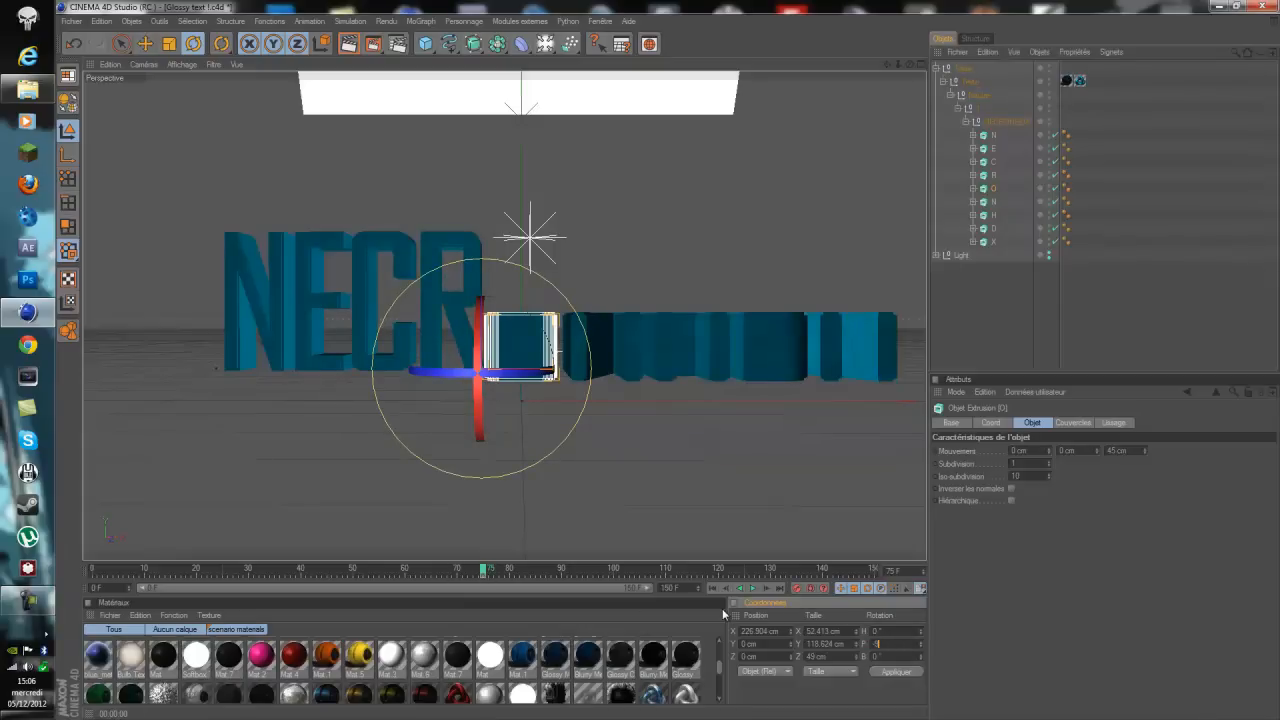
pyautogui.write('-90')
pyautogui.press('Return')
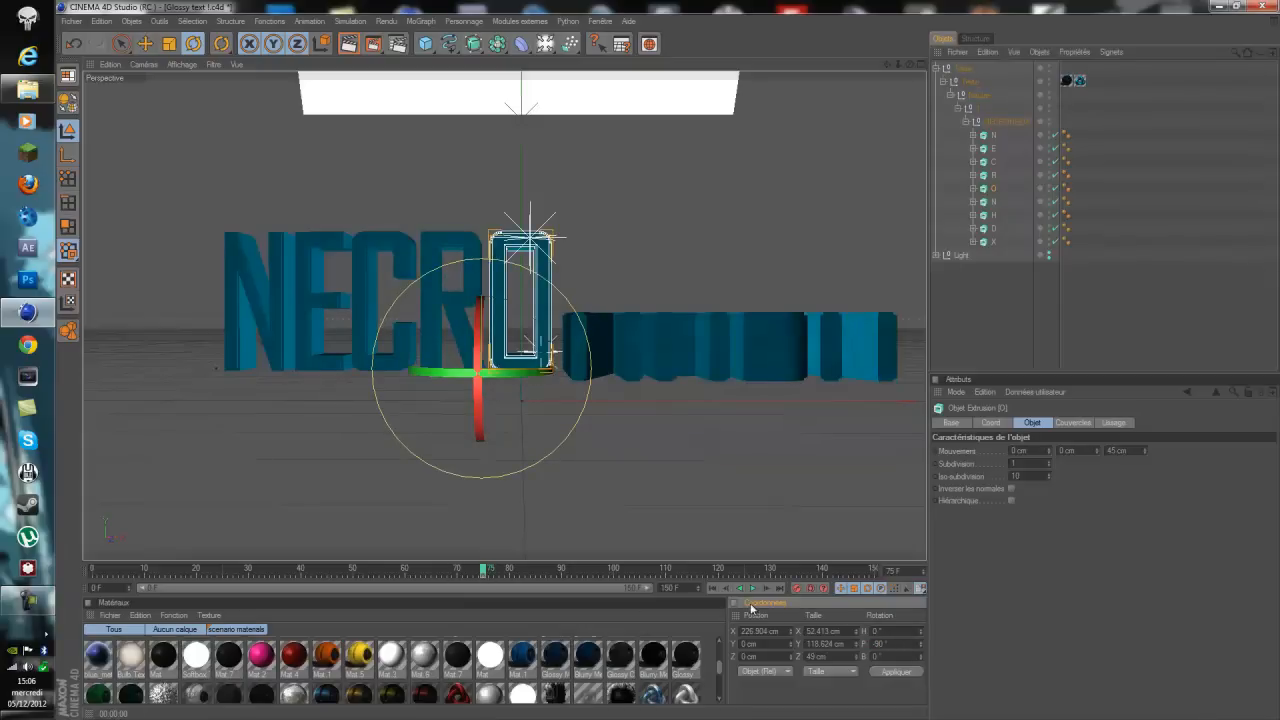
pyautogui.click(405, 571)
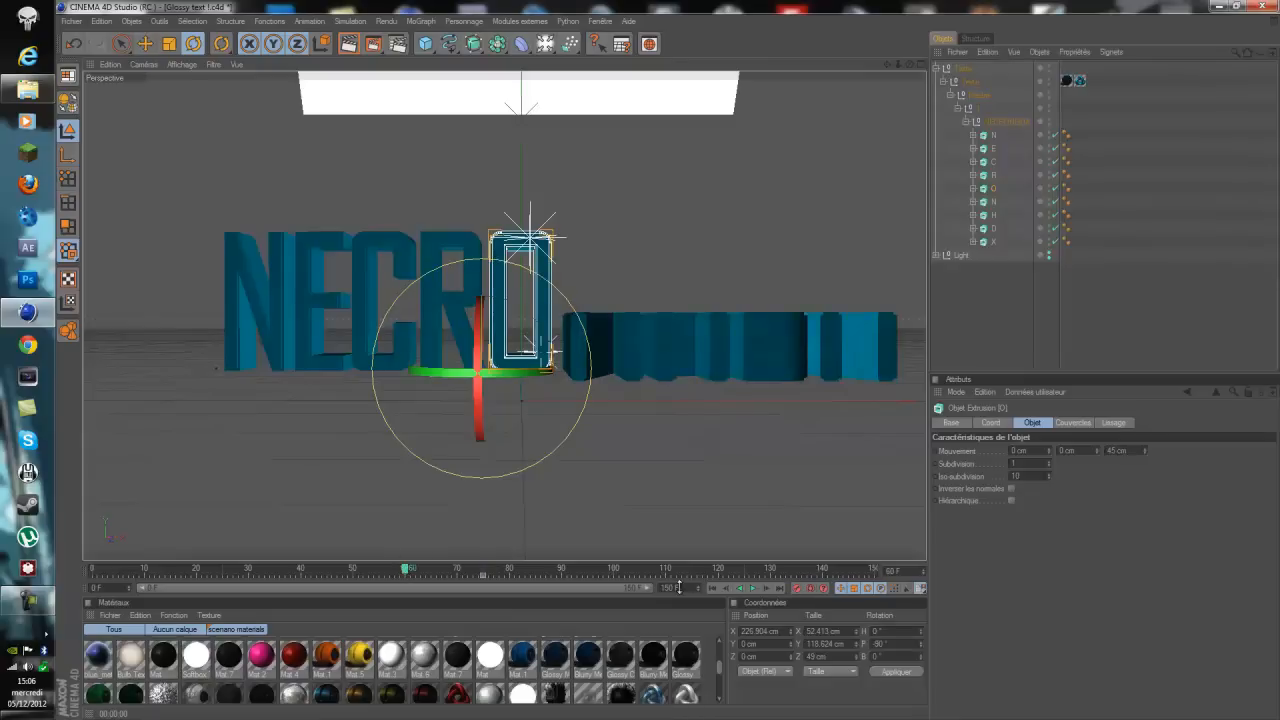
pyautogui.click(878, 643)
pyautogui.write('0')
pyautogui.press('Return')
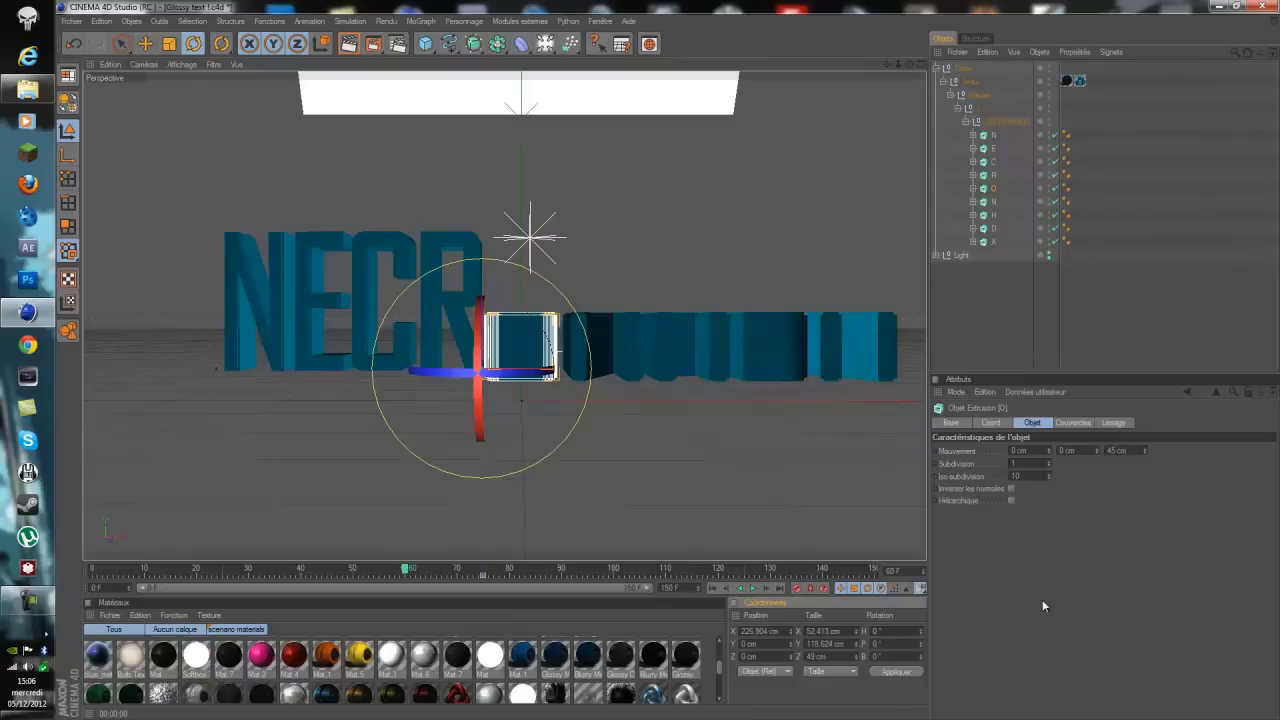
# Play the animation from frame 0 to check the letters standing up so far
pyautogui.moveTo(405, 570); pyautogui.dragTo(90, 568)
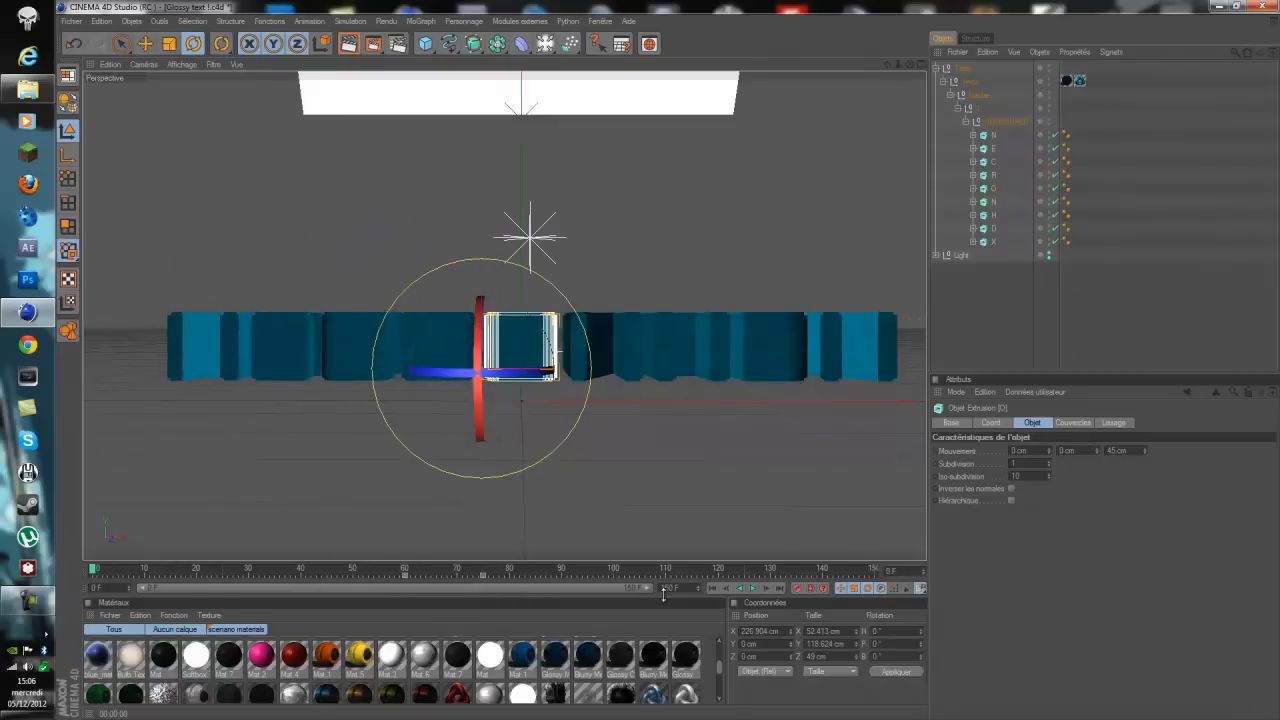
pyautogui.click(750, 589)
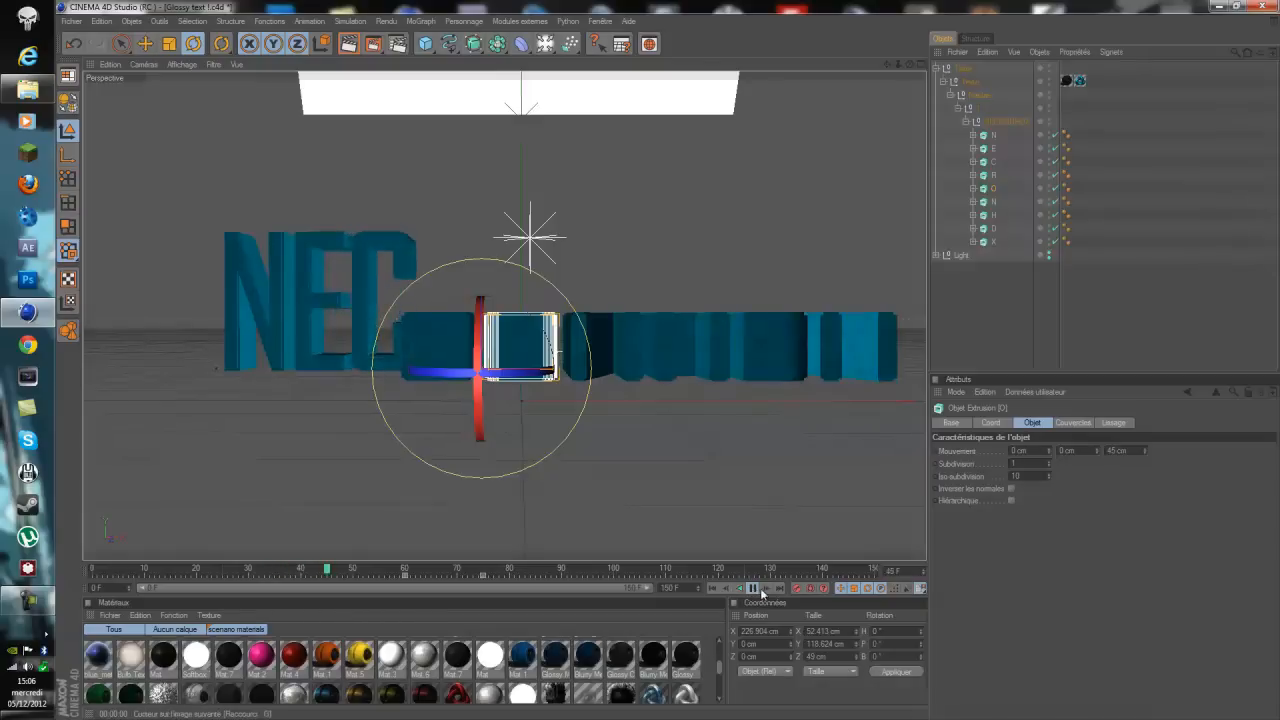
pyautogui.click(752, 589)
# Animate the second letter N from lying flat at frame 75 to standing up with a -90° pitch at frame 90
pyautogui.moveTo(399, 570); pyautogui.dragTo(484, 573)
pyautogui.click(993, 203)
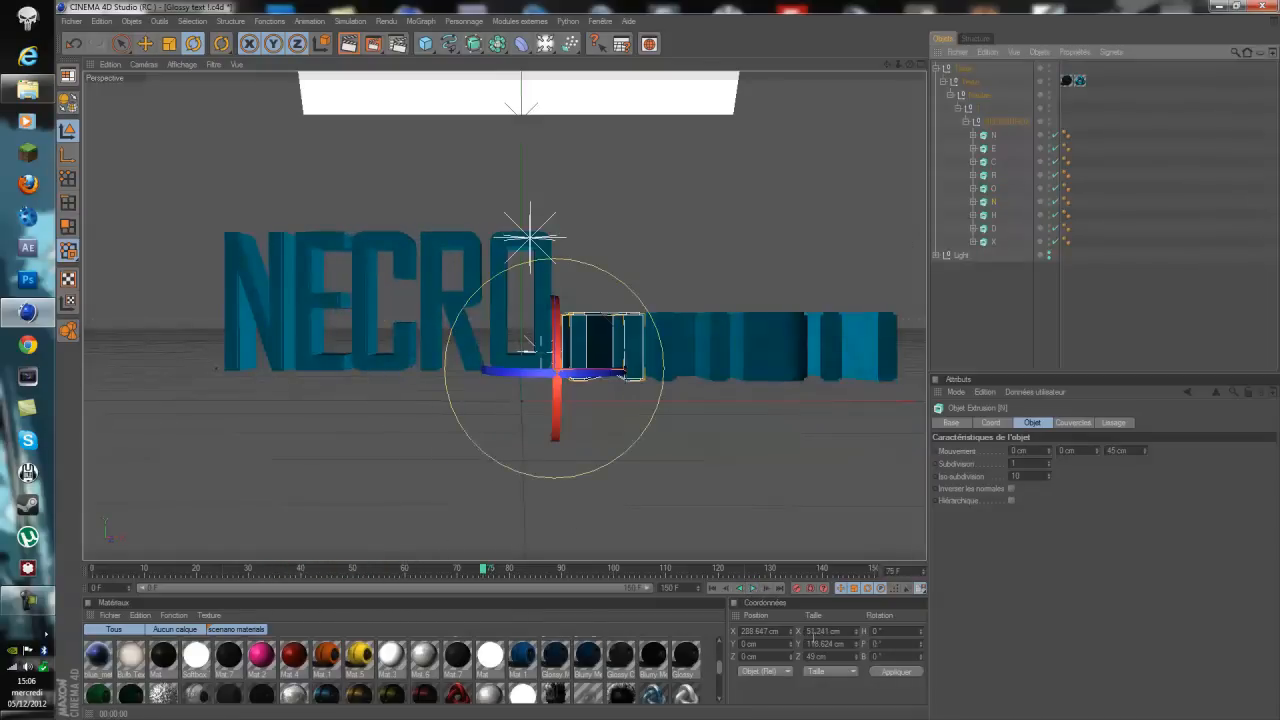
pyautogui.click(563, 568)
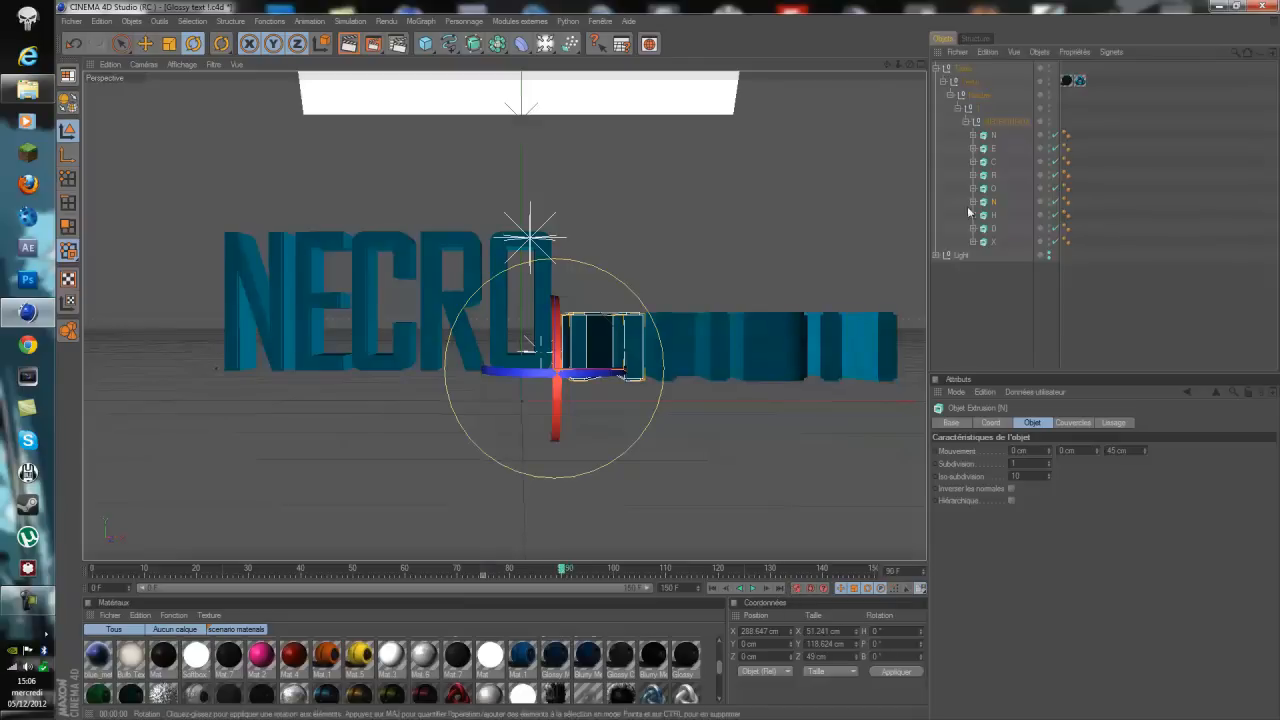
pyautogui.click(894, 643)
pyautogui.write('-90')
pyautogui.press('Return')
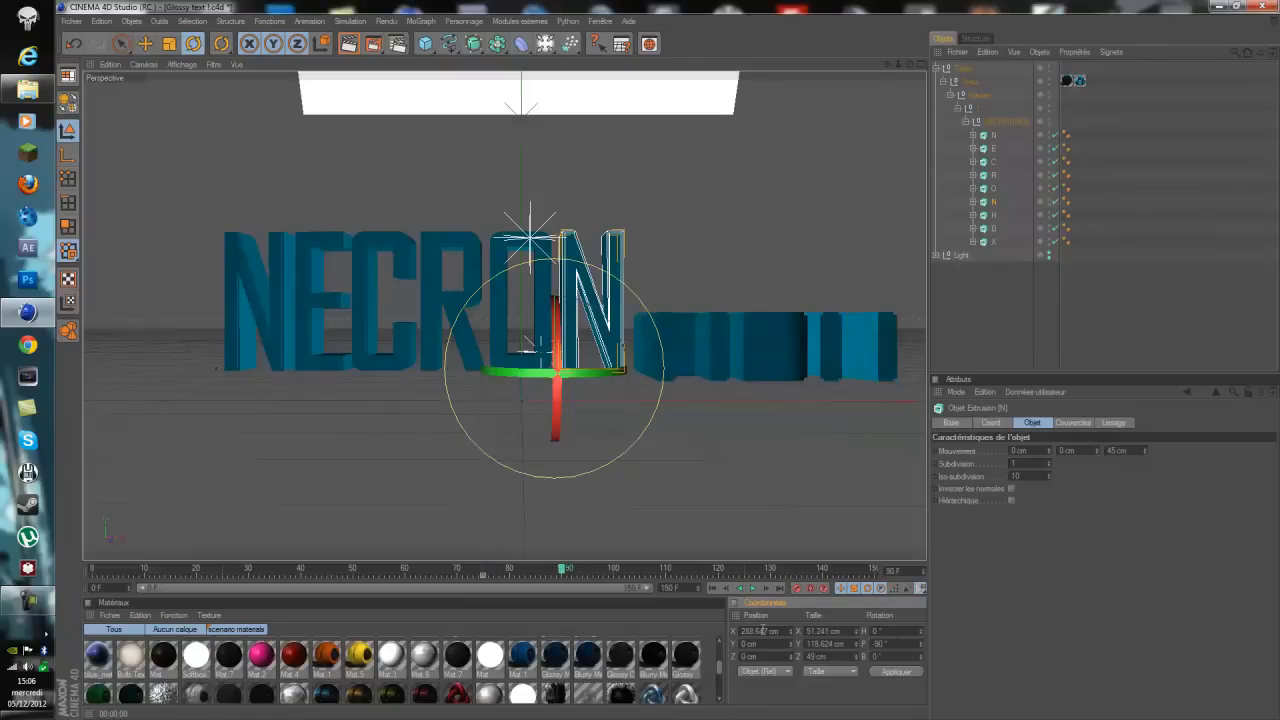
# Animate the letter H from lying flat at frame 90 to standing up with a -90° pitch at frame 105
pyautogui.click(993, 214)
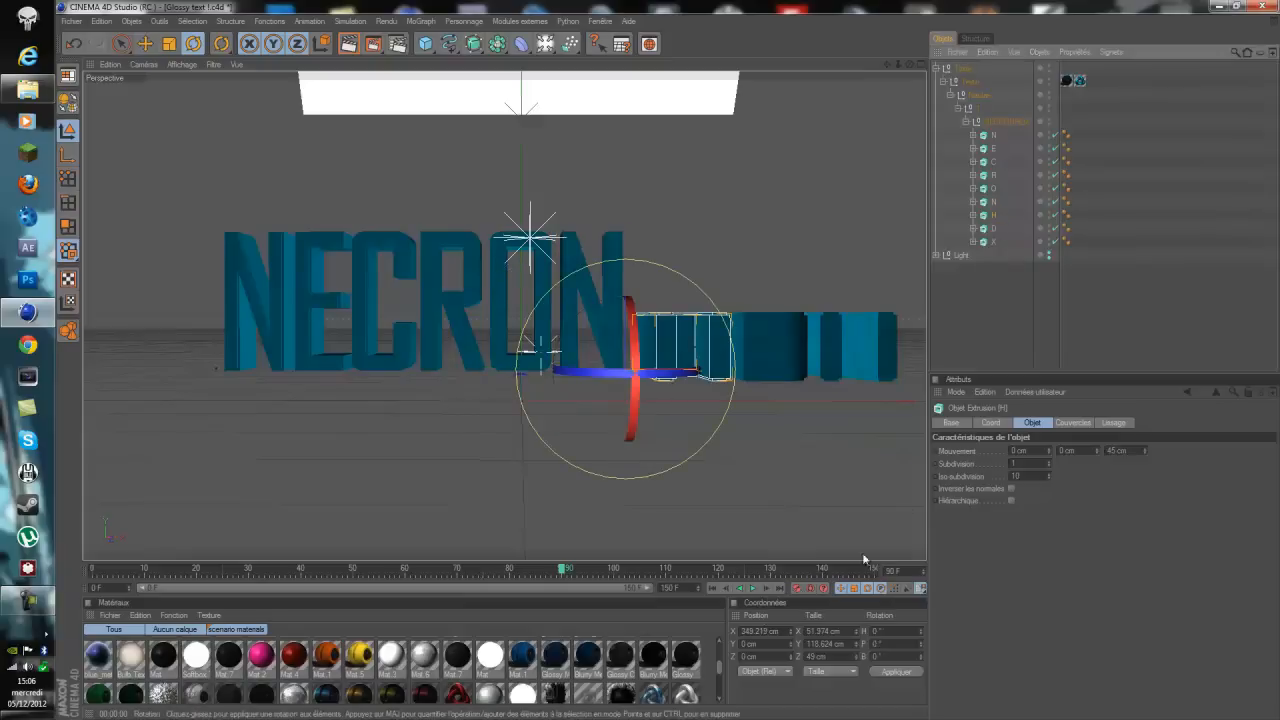
pyautogui.click(638, 570)
pyautogui.click(893, 644)
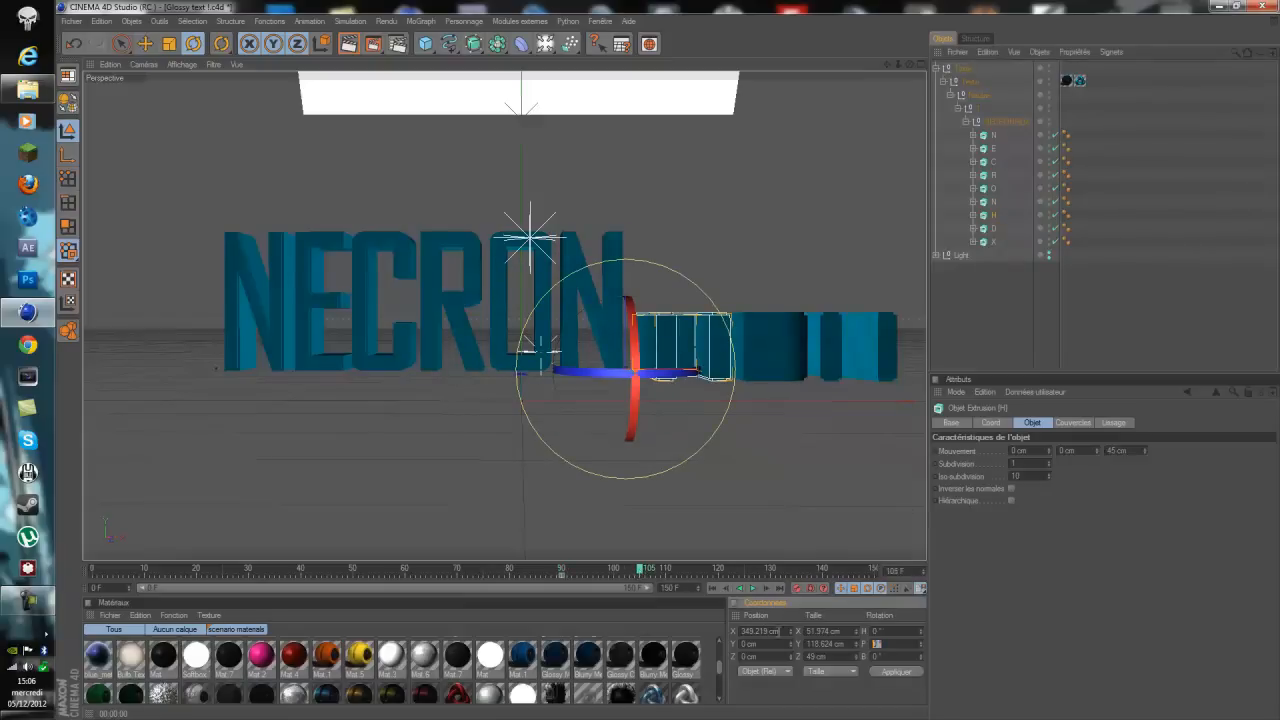
pyautogui.write('-90')
pyautogui.press('Return')
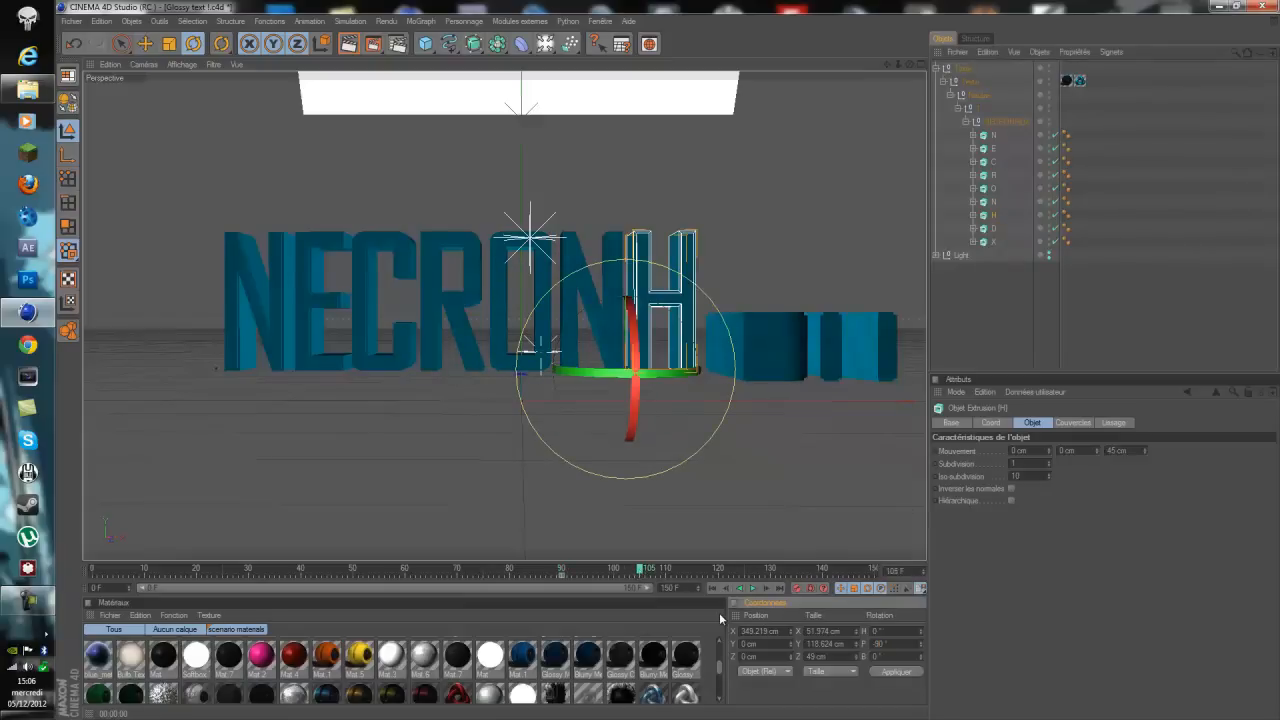
# Animate the letter D from lying flat at frame 105 to standing up with a -90° pitch at frame 120
pyautogui.click(993, 228)
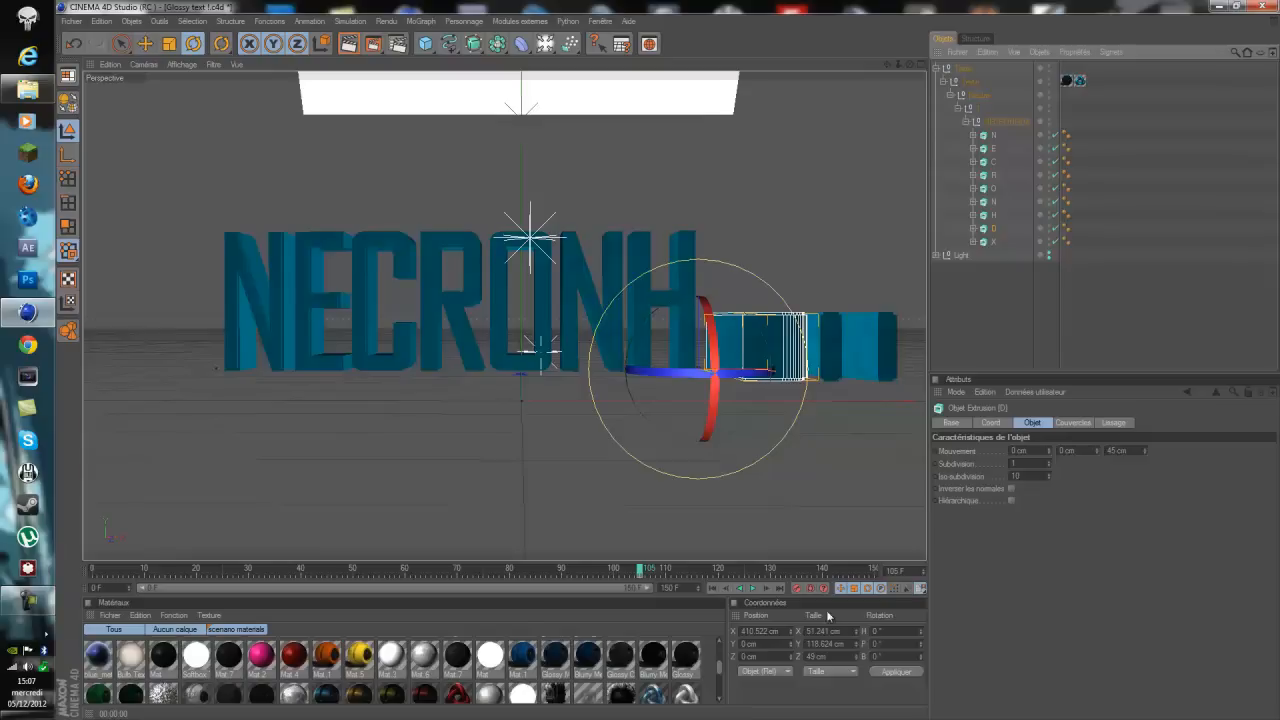
pyautogui.click(718, 570)
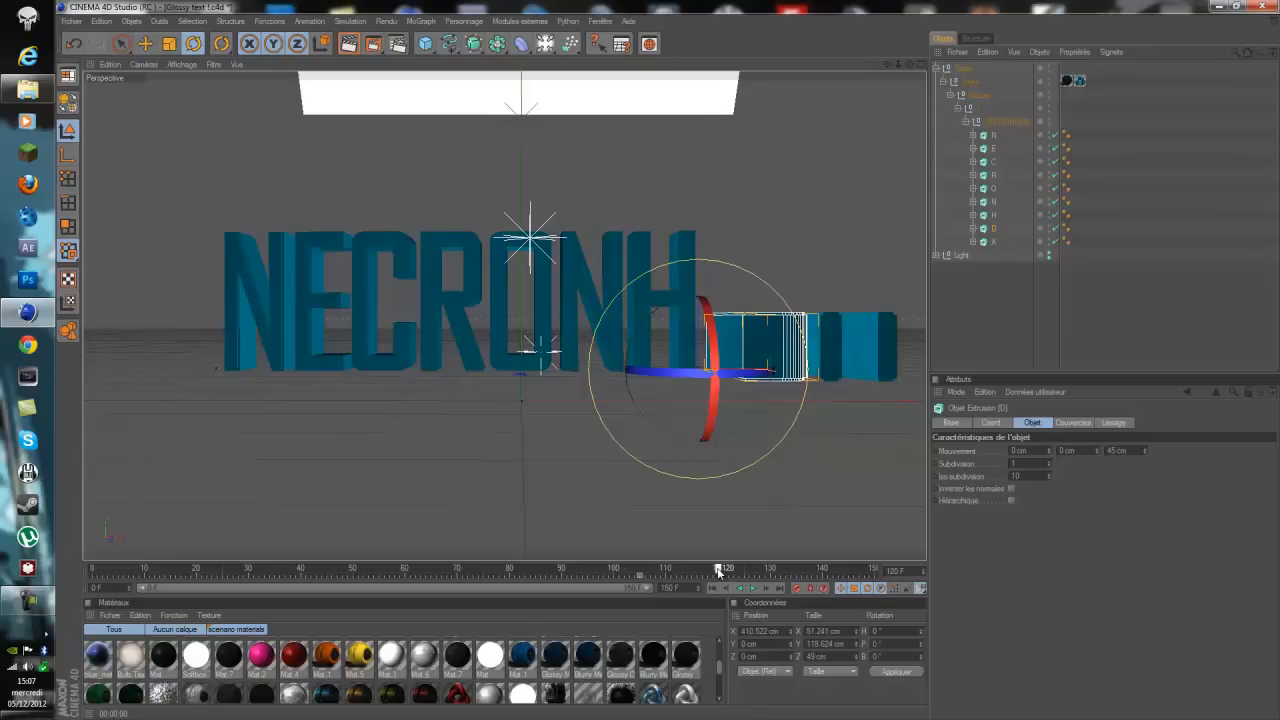
pyautogui.doubleClick(885, 645)
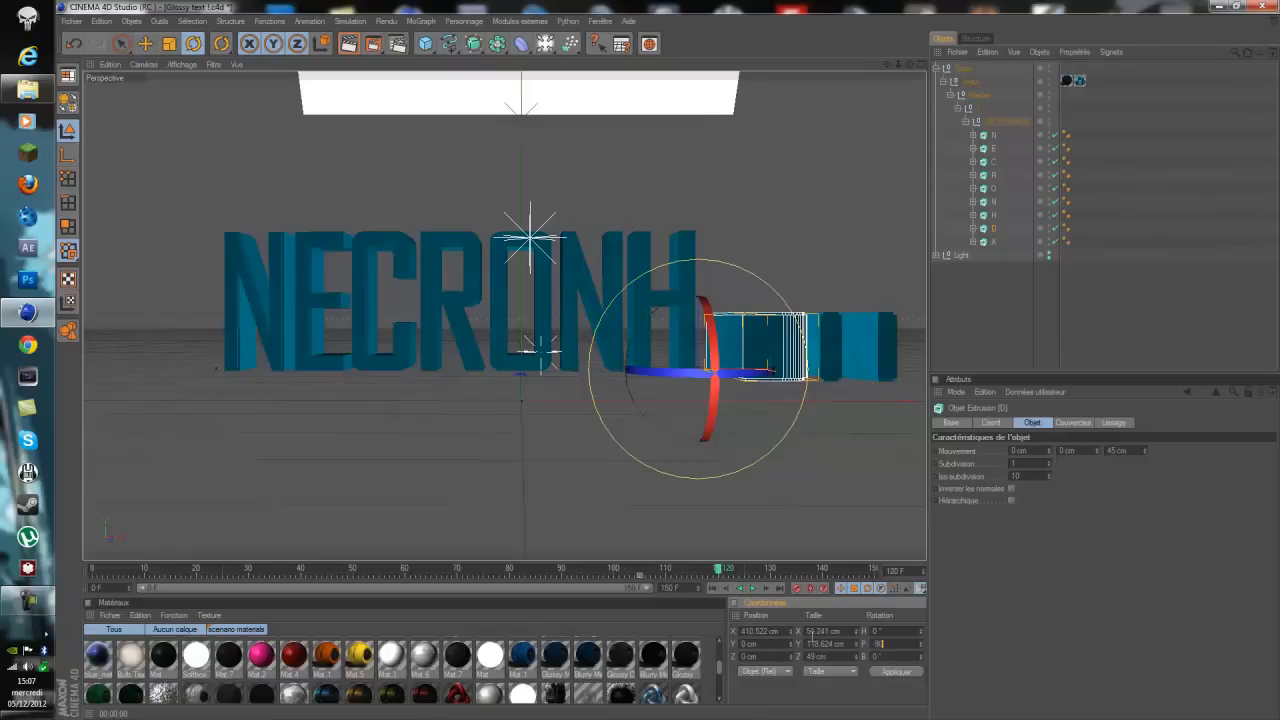
pyautogui.write('-90')
pyautogui.press('Return')
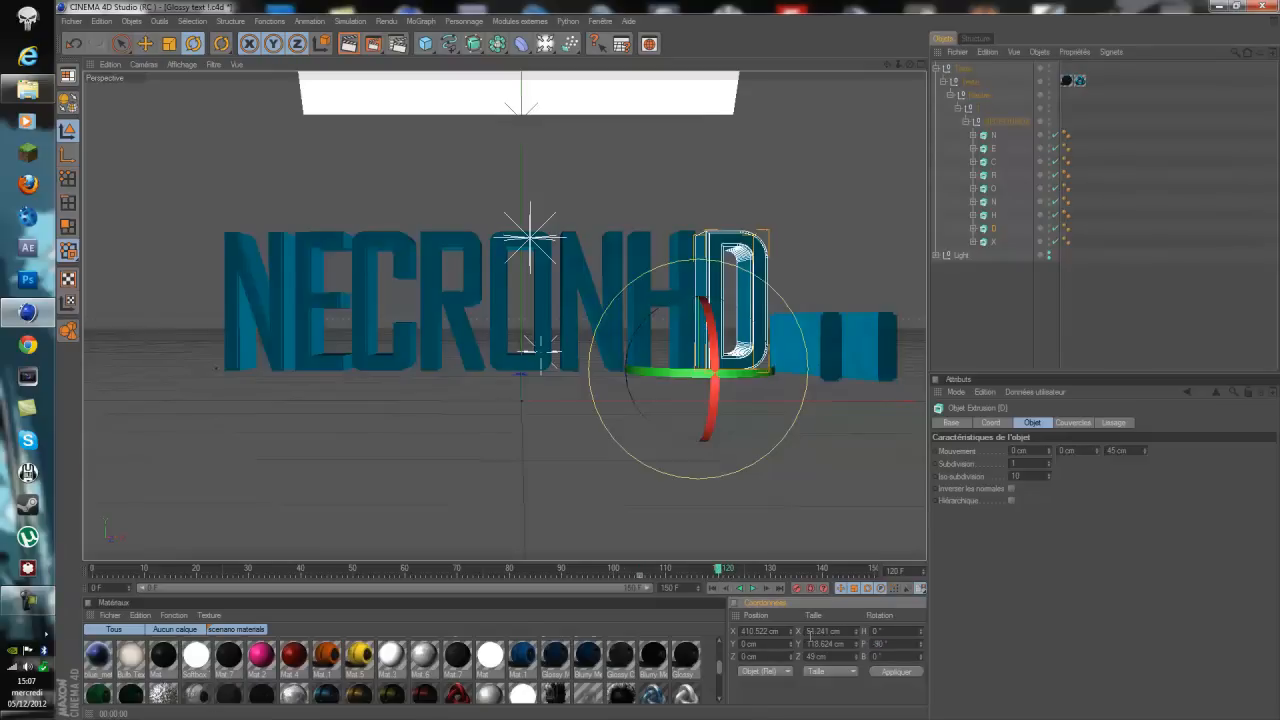
# Animate the letter X from lying flat at frame 120 to standing up with a -90° pitch at frame 135
pyautogui.click(797, 569)
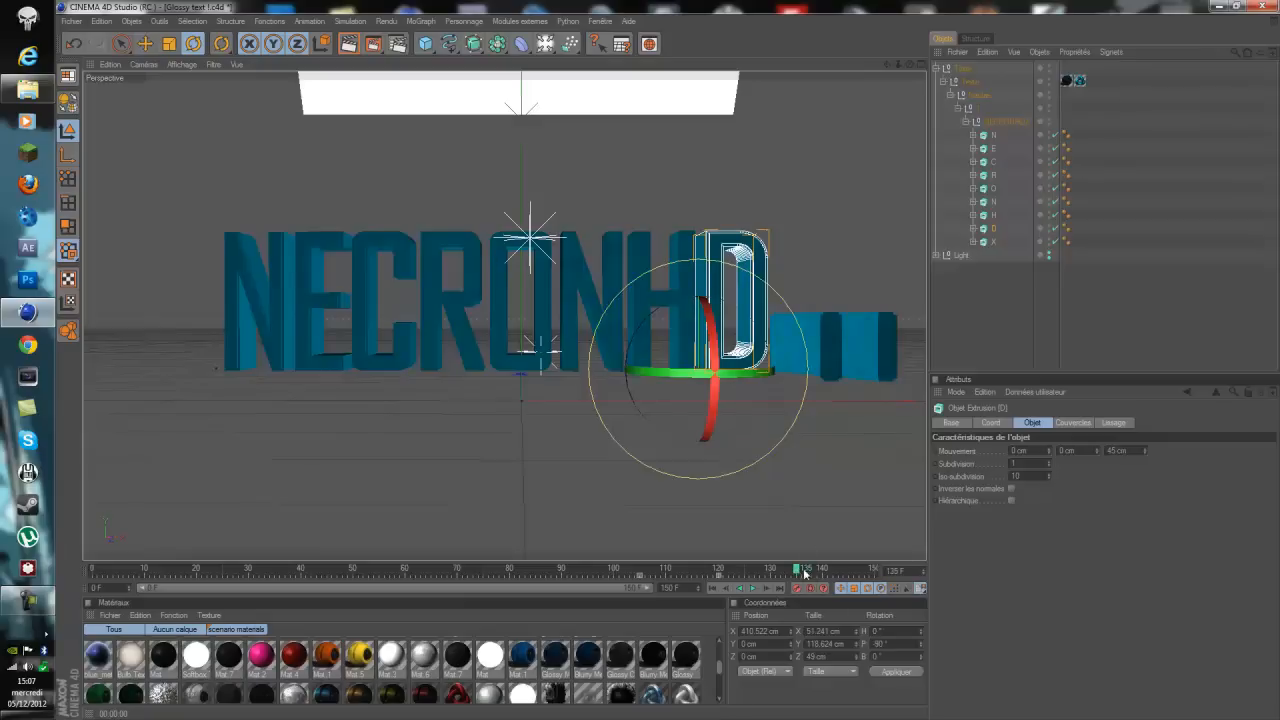
pyautogui.click(722, 570)
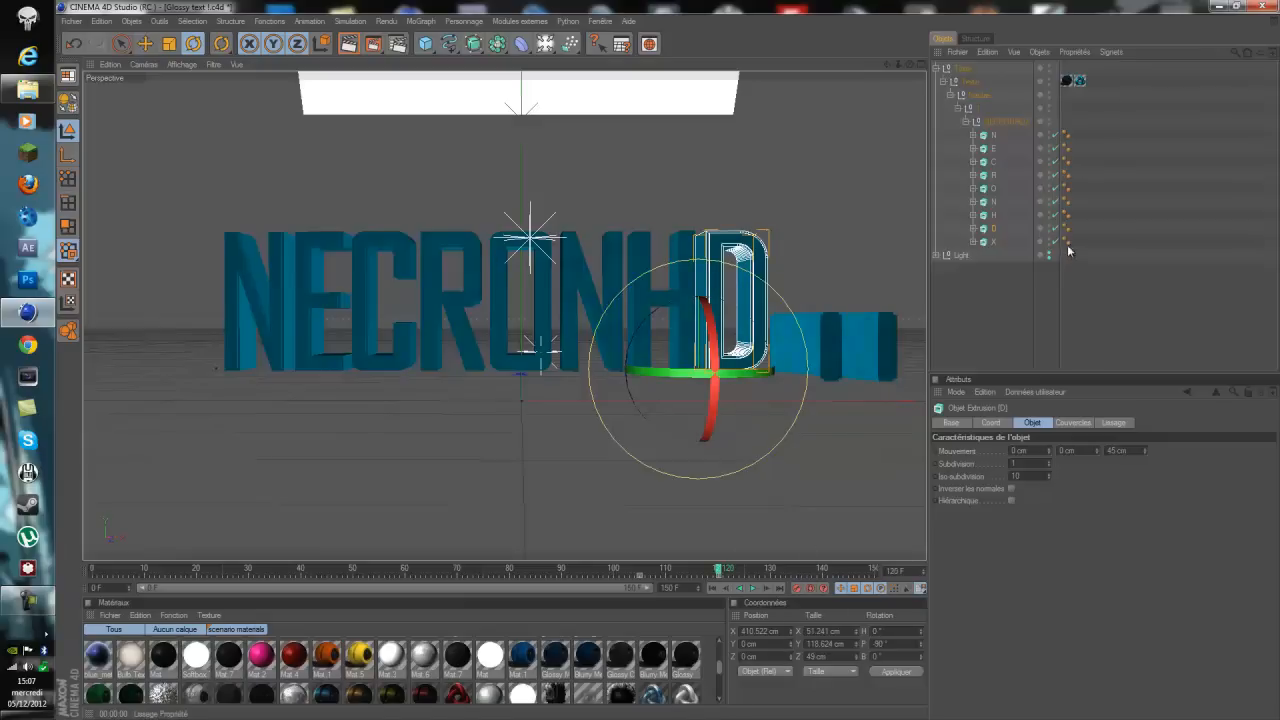
pyautogui.click(994, 242)
pyautogui.click(797, 590)
pyautogui.moveTo(797, 561); pyautogui.dragTo(797, 559)
pyautogui.click(797, 570)
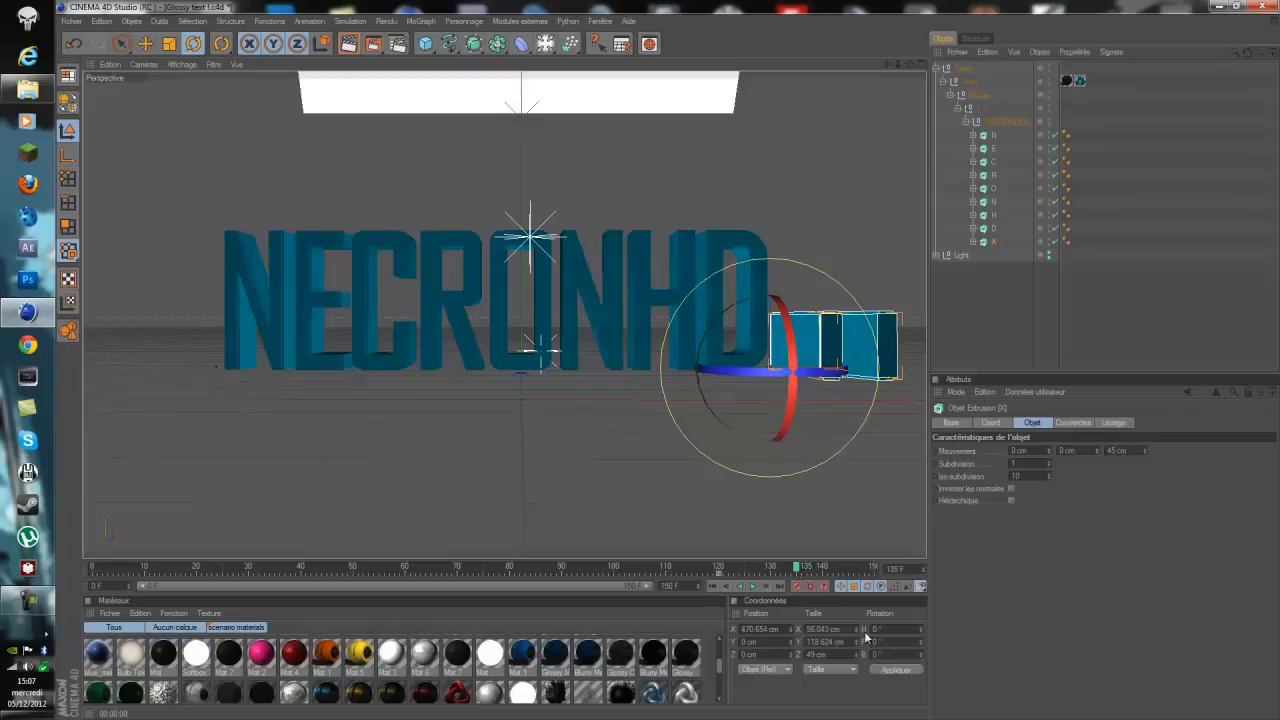
pyautogui.moveTo(889, 643); pyautogui.dragTo(759, 617)
pyautogui.write('-90')
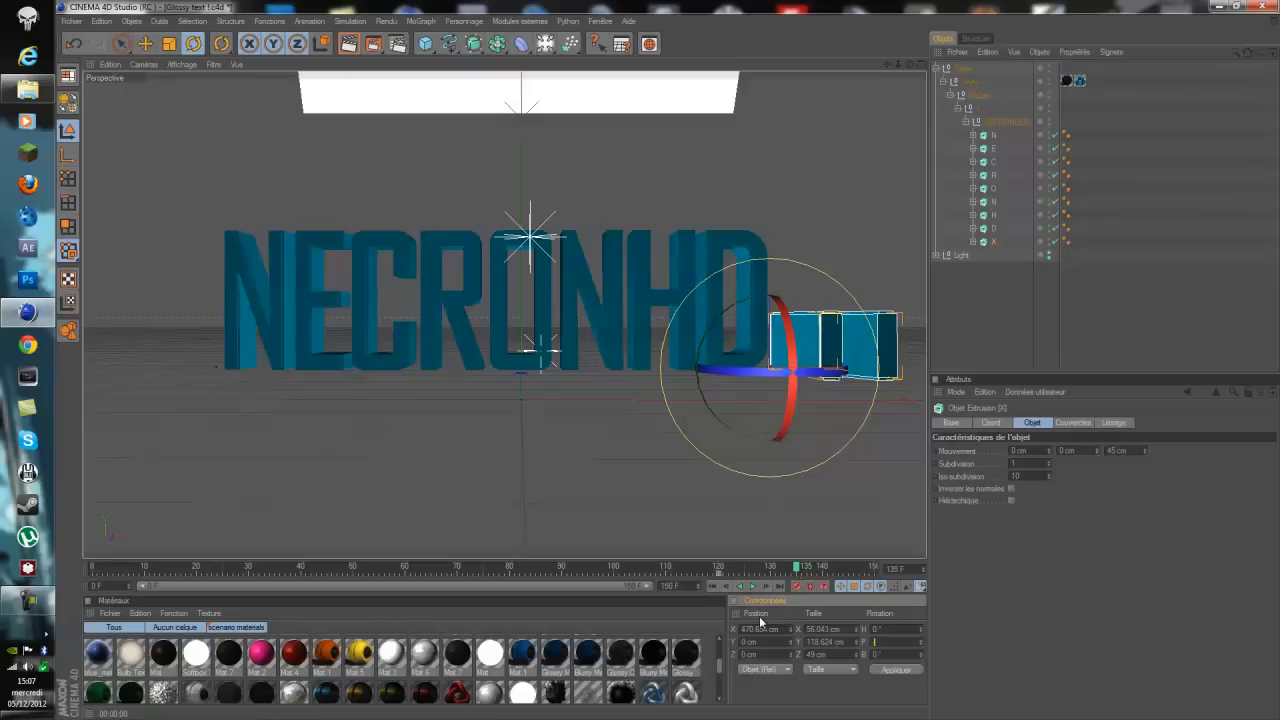
pyautogui.press('Return')
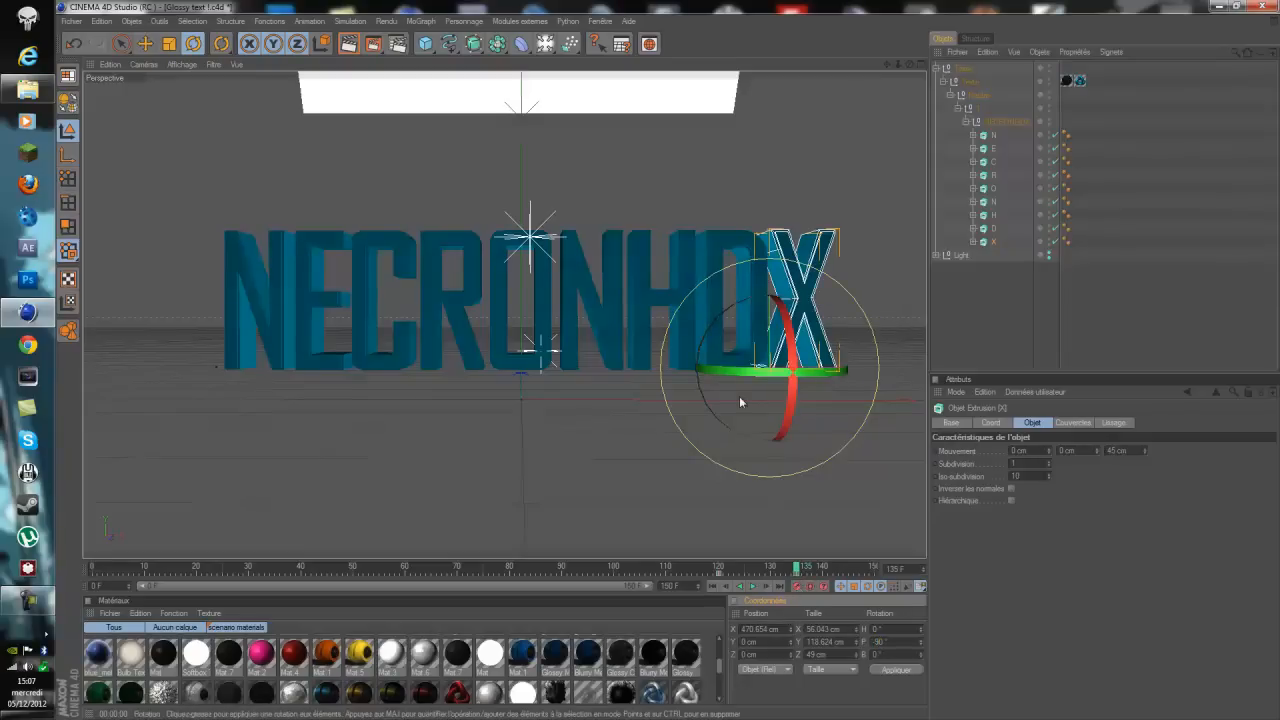
# Play the complete letter animation from the first frame with no object selected
pyautogui.click(713, 586)
pyautogui.click(751, 586)
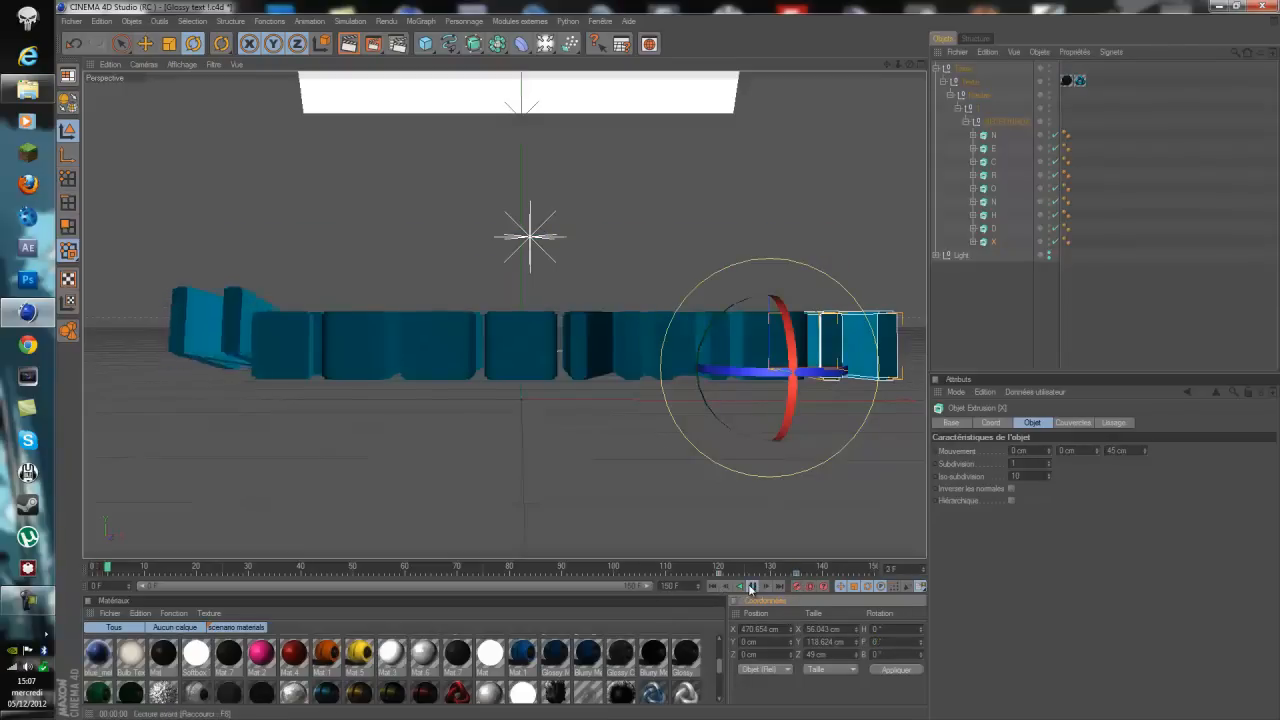
pyautogui.press('e')
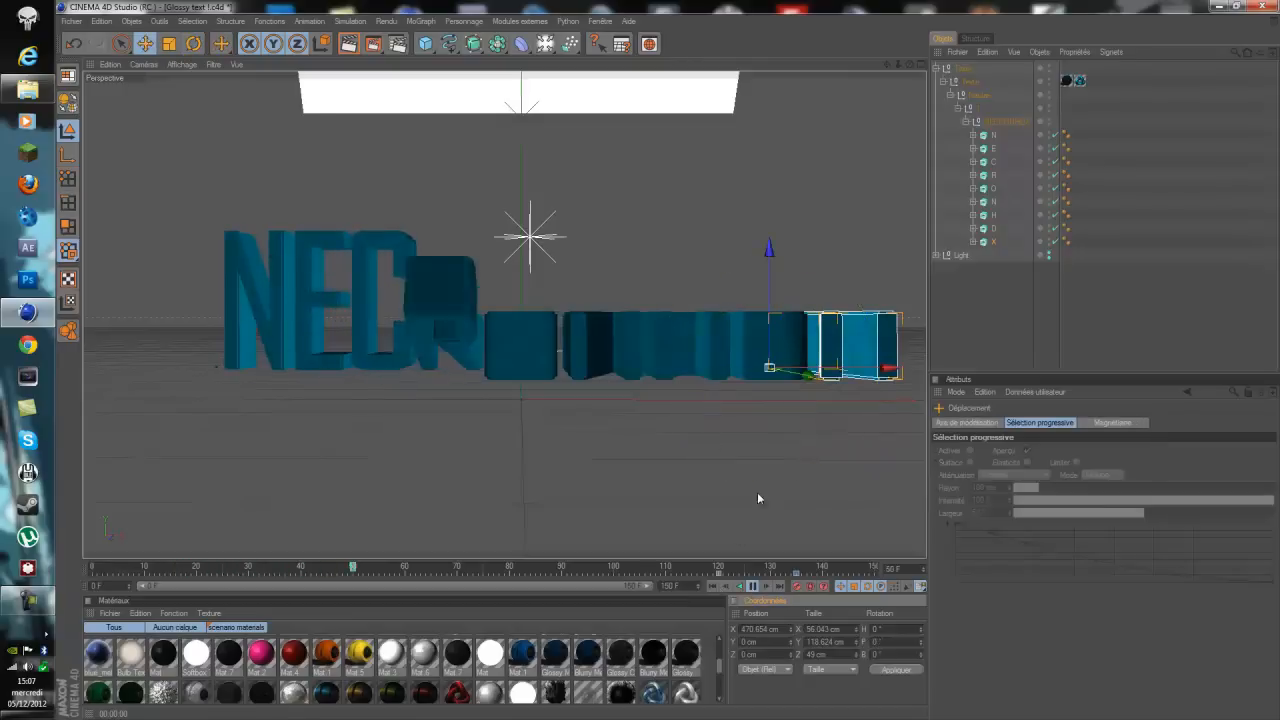
pyautogui.click(977, 339)
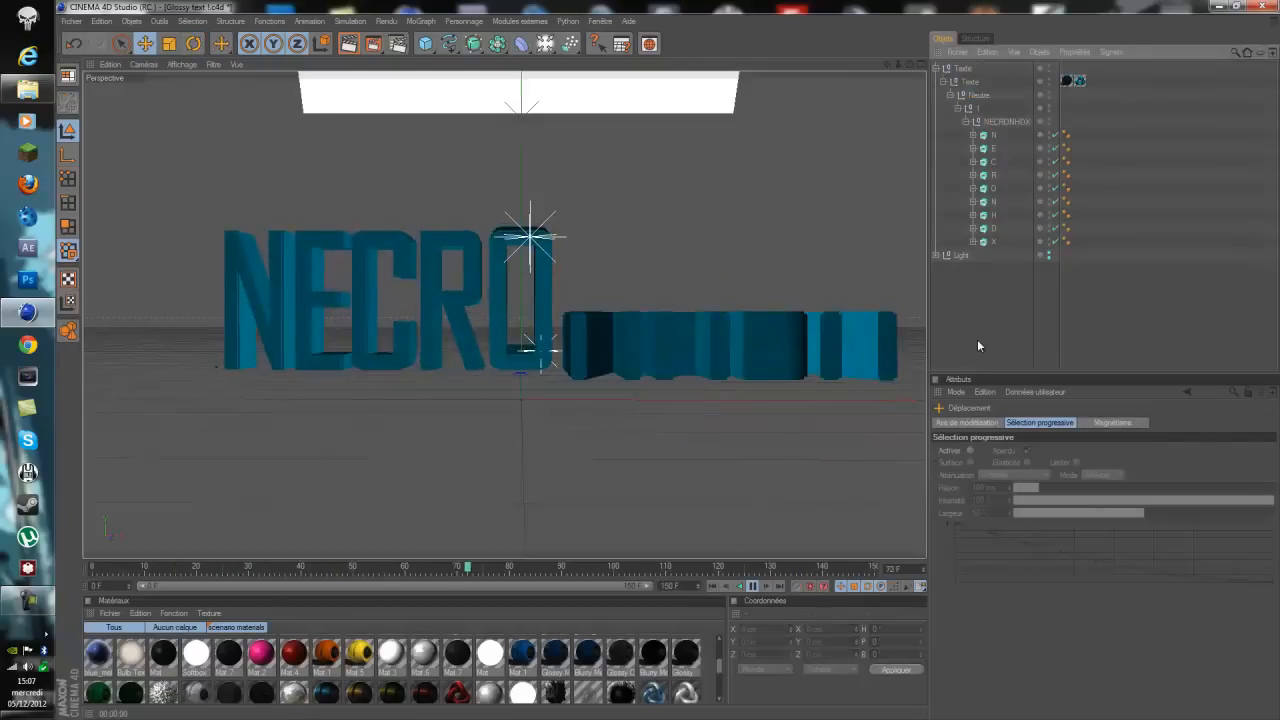
pyautogui.click(752, 587)
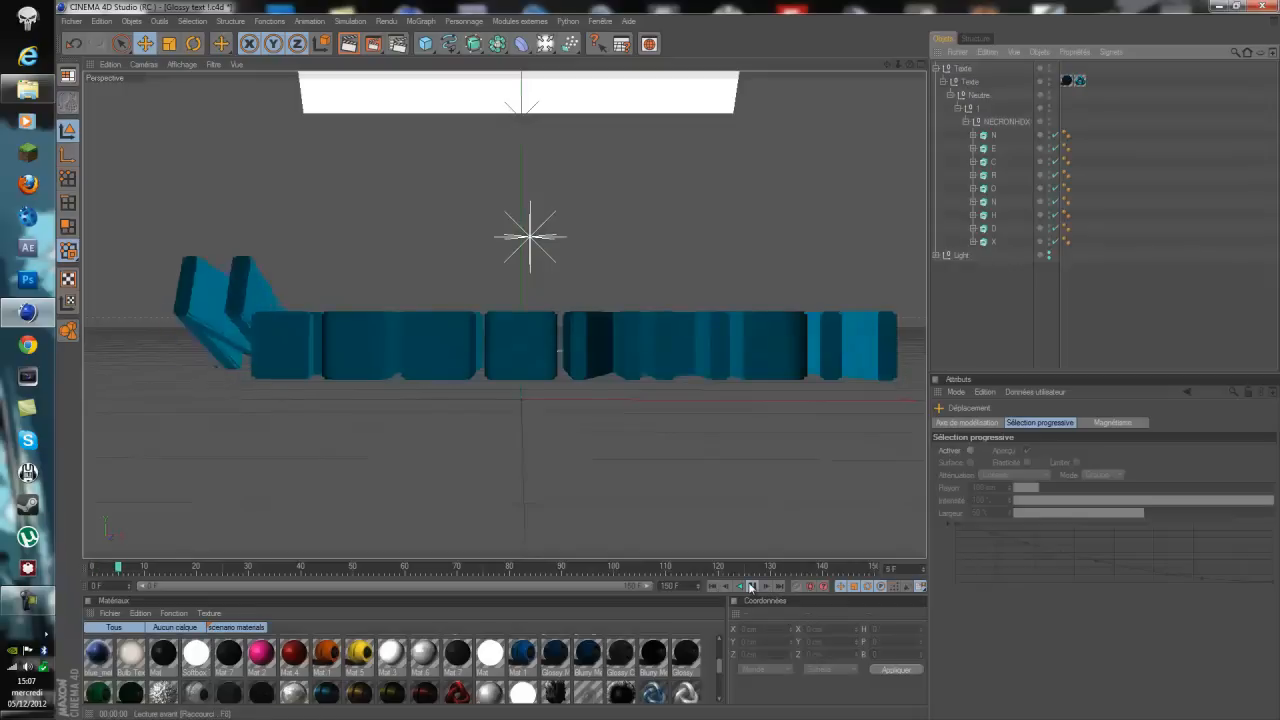
pyautogui.click(751, 586)
# Set the animation's end to frame 170 and stretch the preview range to it
pyautogui.moveTo(264, 568); pyautogui.dragTo(808, 569)
pyautogui.moveTo(683, 588); pyautogui.dragTo(528, 572)
pyautogui.write('170')
pyautogui.press('Return')
pyautogui.moveTo(592, 586); pyautogui.dragTo(874, 571)
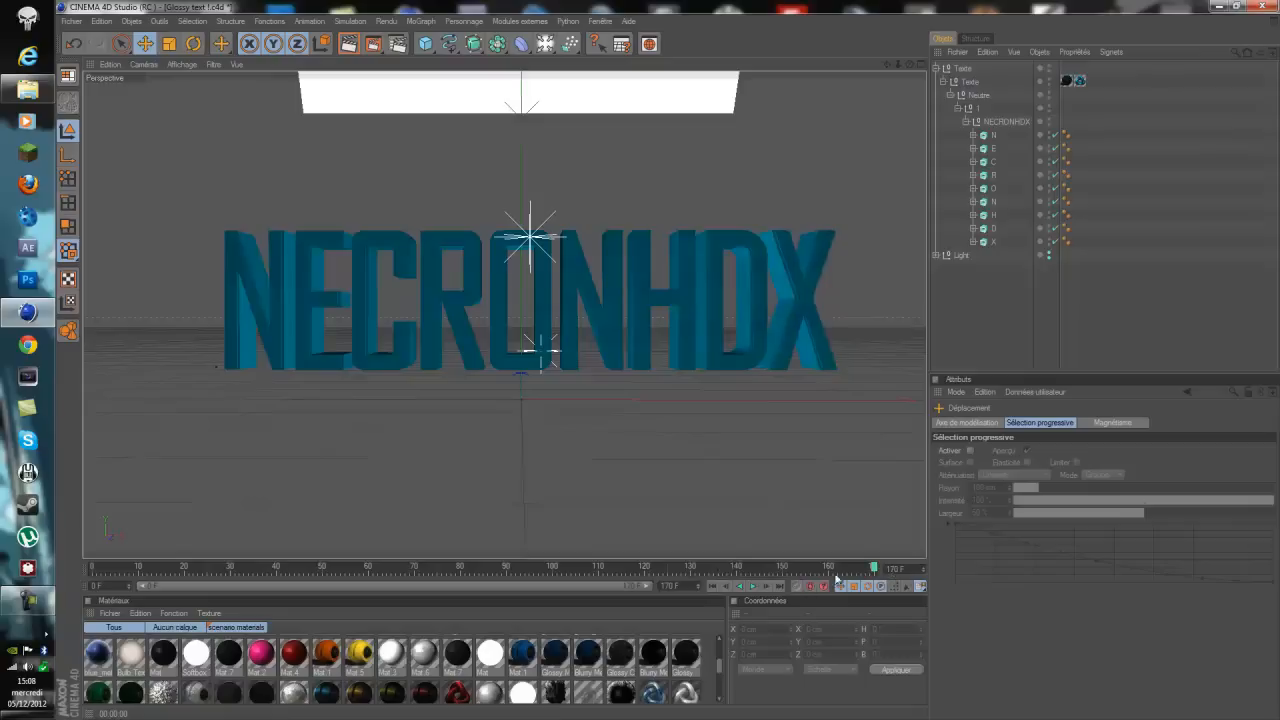
# Extend the animation and its preview range to frame 200, and return to frame 0
pyautogui.doubleClick(668, 586)
pyautogui.write('200')
pyautogui.press('Return')
pyautogui.moveTo(576, 587); pyautogui.dragTo(664, 587)
pyautogui.moveTo(759, 568); pyautogui.dragTo(749, 603)
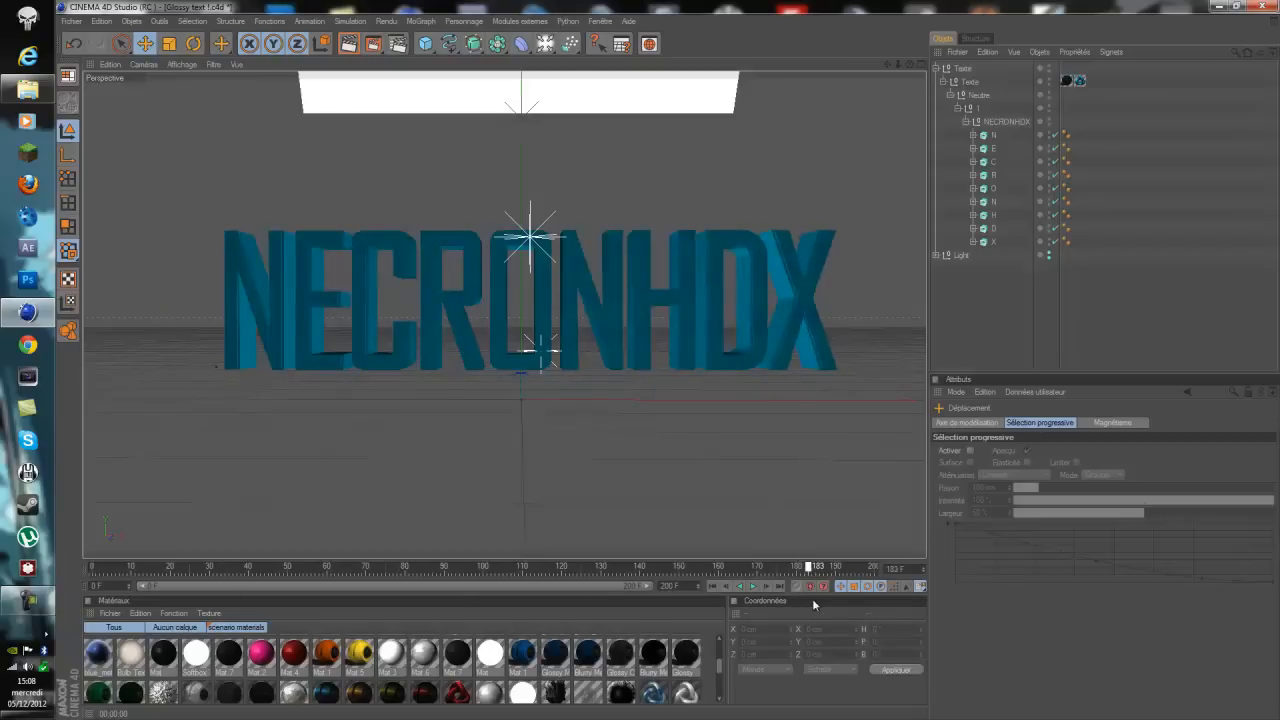
pyautogui.moveTo(891, 604); pyautogui.dragTo(95, 568)
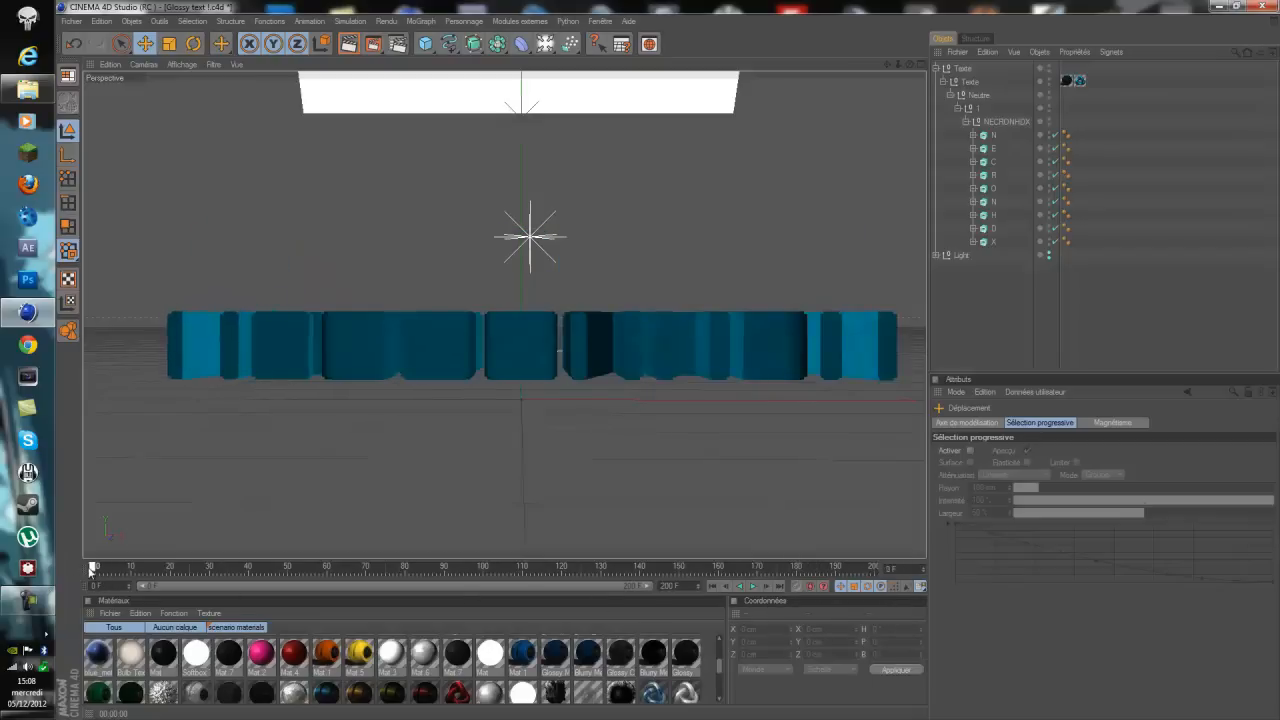
# Collapse the text hierarchy, add a null object, and raise it to about 47 cm on Y at the letters' height
pyautogui.click(937, 68)
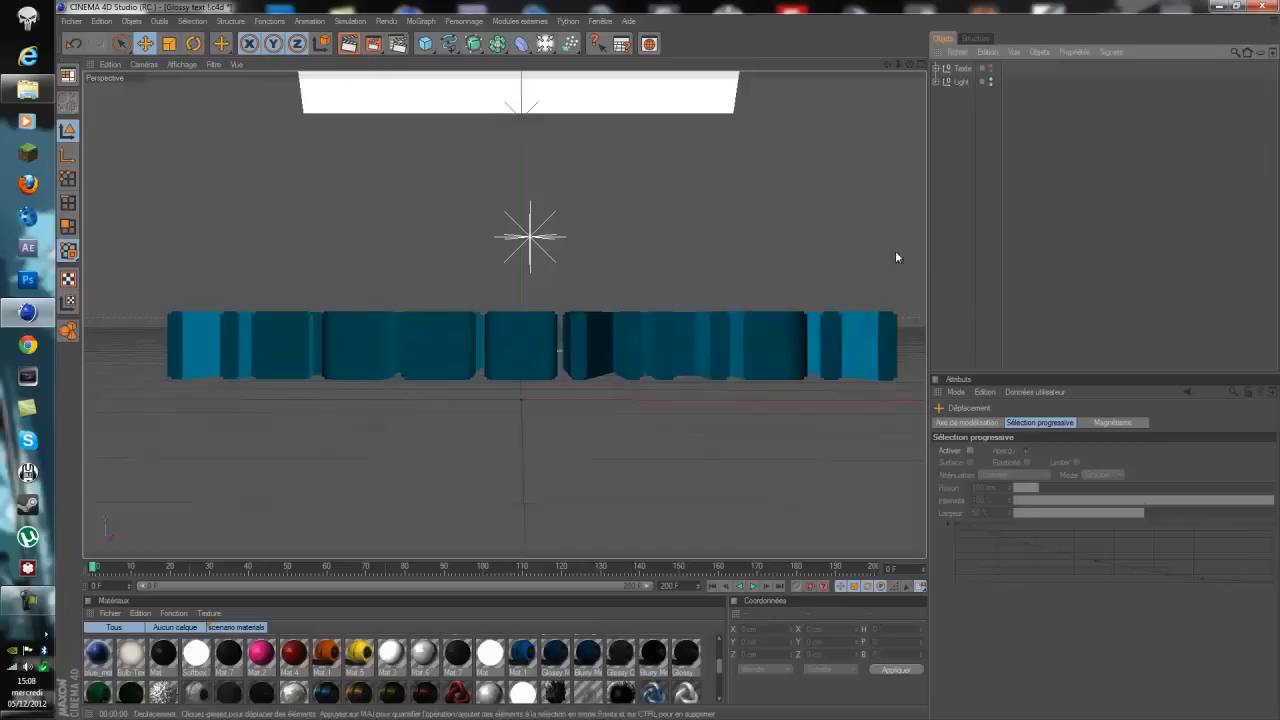
pyautogui.click(131, 21)
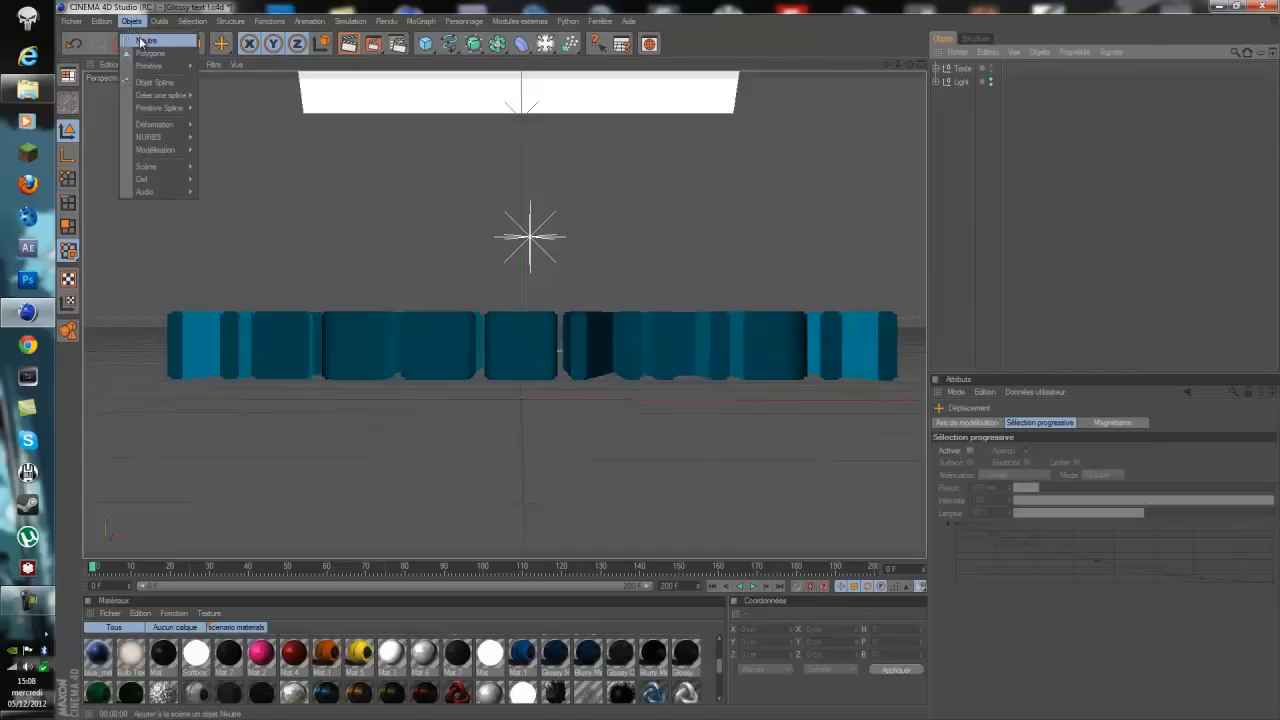
pyautogui.click(145, 40)
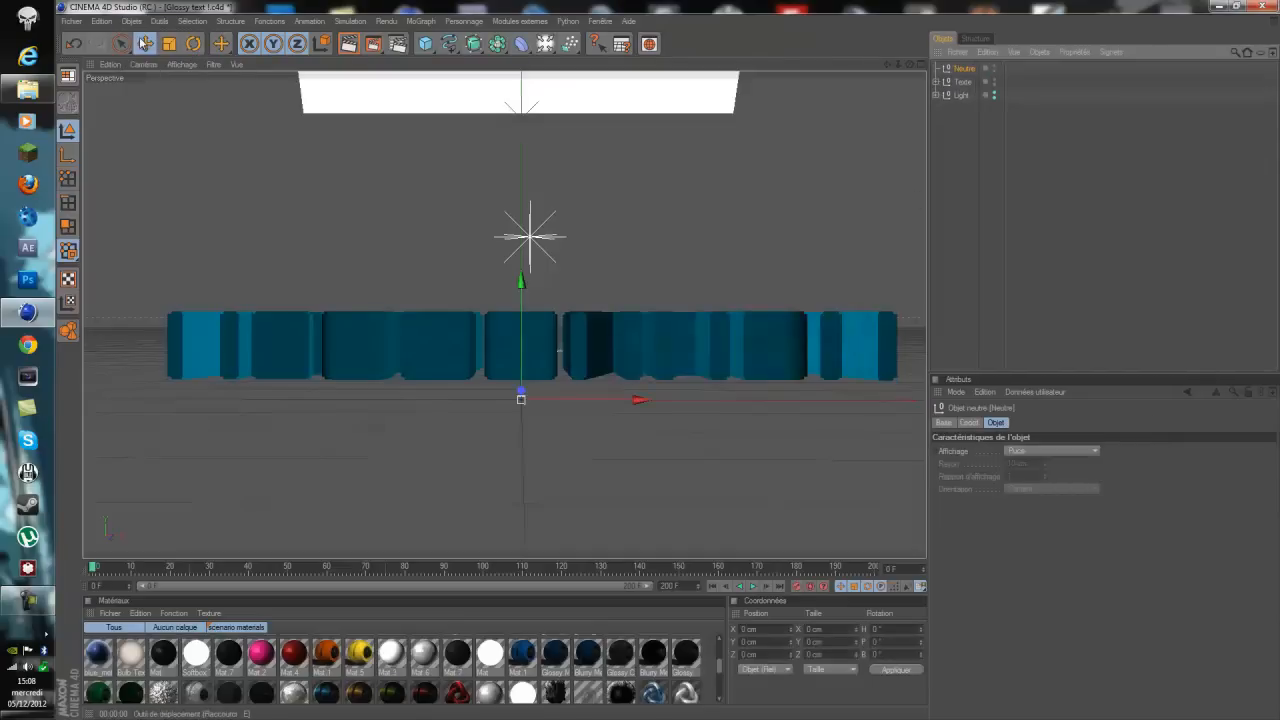
pyautogui.middleClick(521, 325)
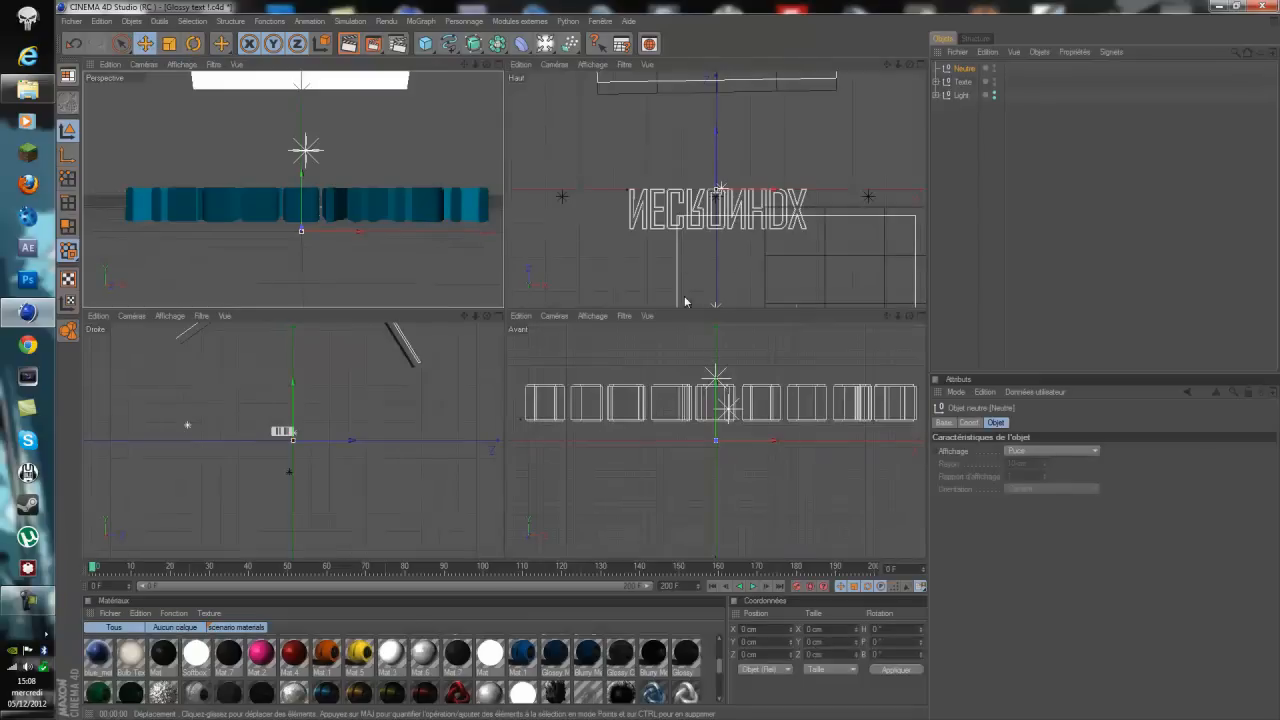
pyautogui.moveTo(295, 418); pyautogui.dragTo(504, 359)
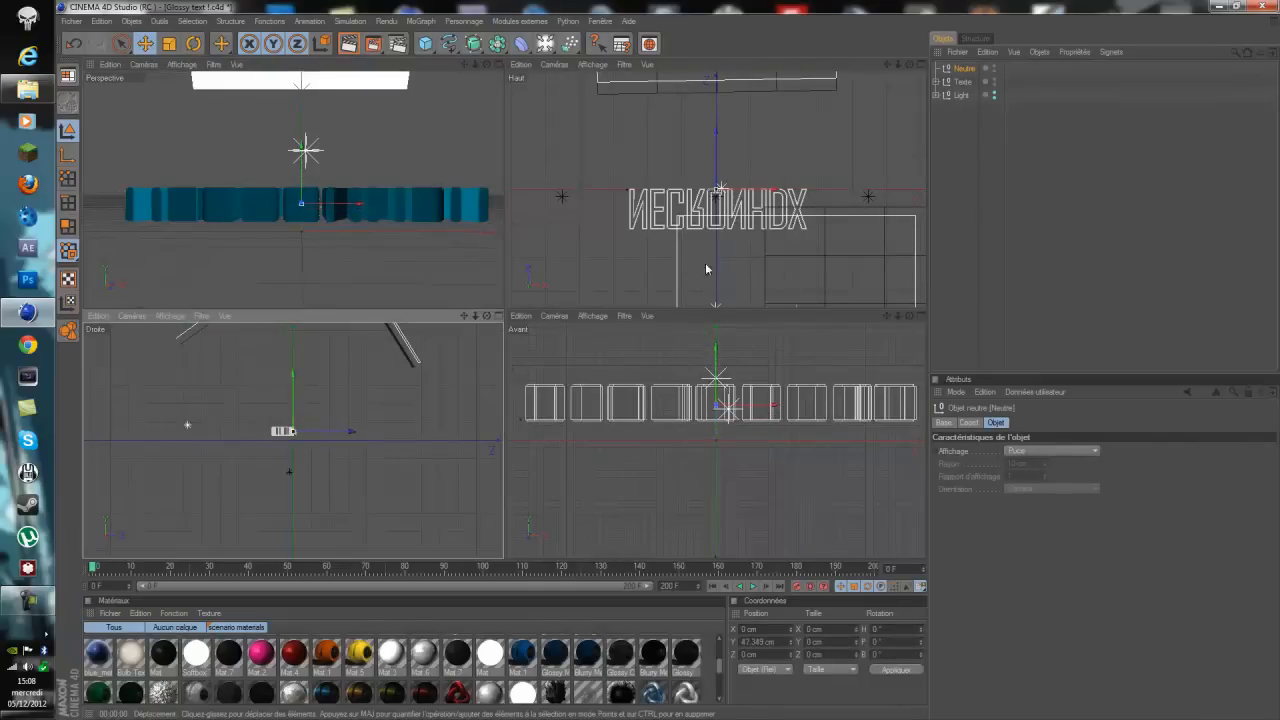
# Position the null at about 61.6 cm on Y and -2 cm on Z, and nest a new active camera under it
pyautogui.moveTo(716, 153); pyautogui.dragTo(668, 314)
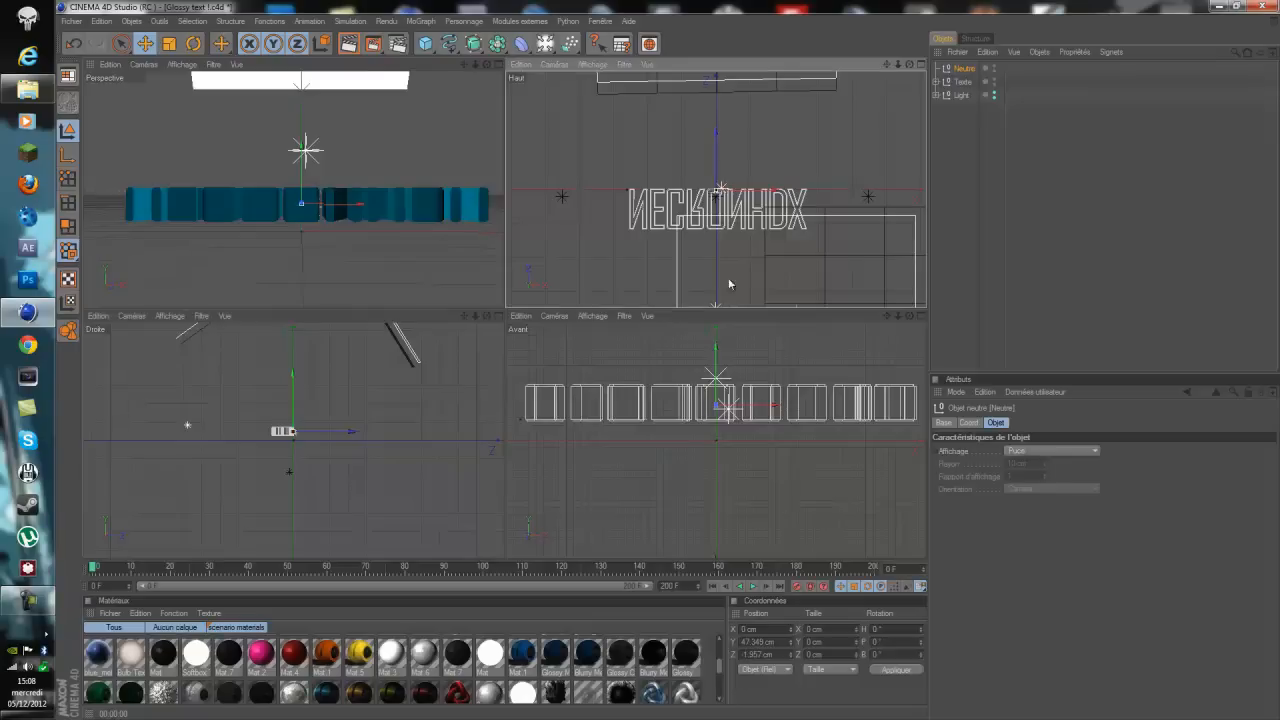
pyautogui.moveTo(716, 361); pyautogui.dragTo(655, 362)
pyautogui.middleClick(333, 183)
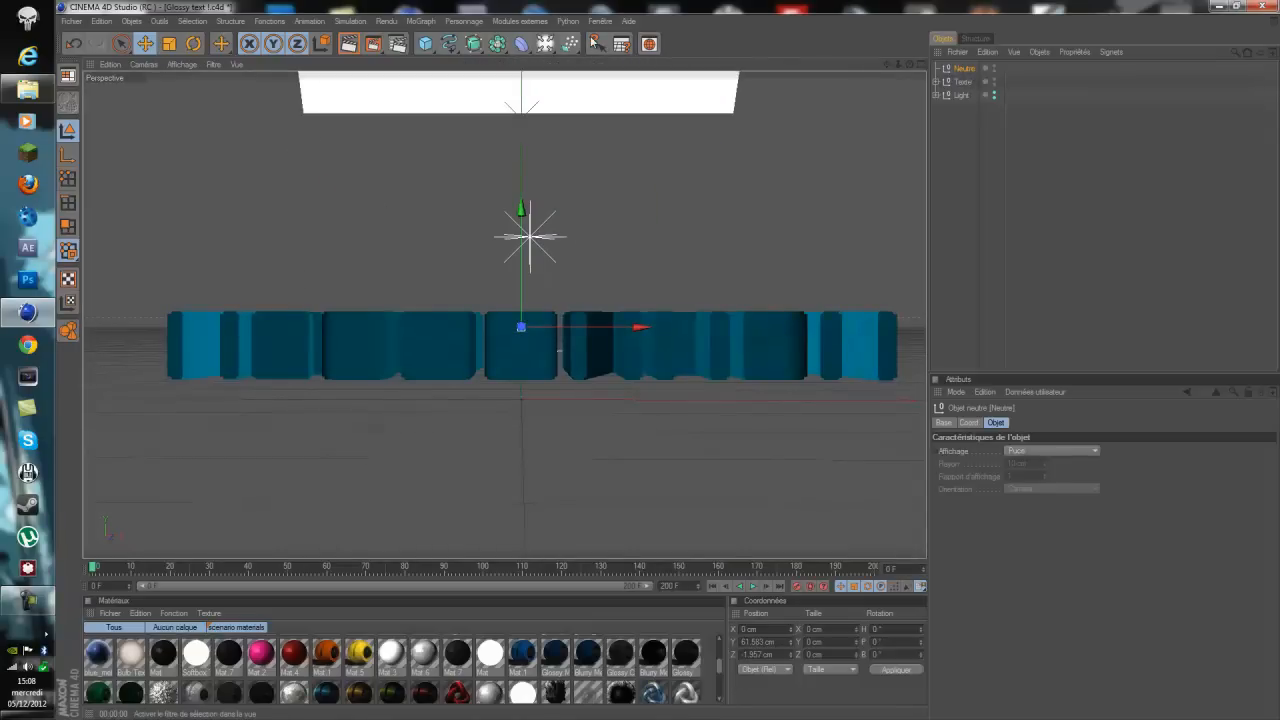
pyautogui.moveTo(545, 44); pyautogui.dragTo(613, 133)
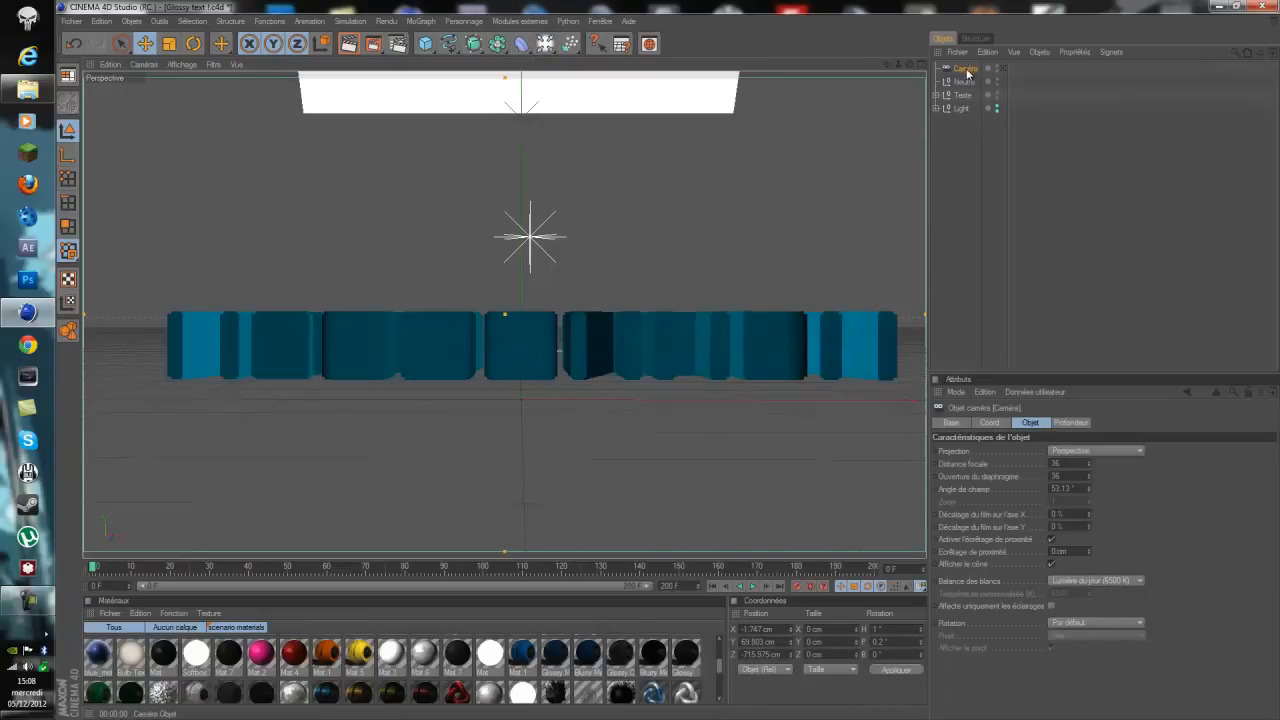
pyautogui.moveTo(967, 72); pyautogui.dragTo(968, 86)
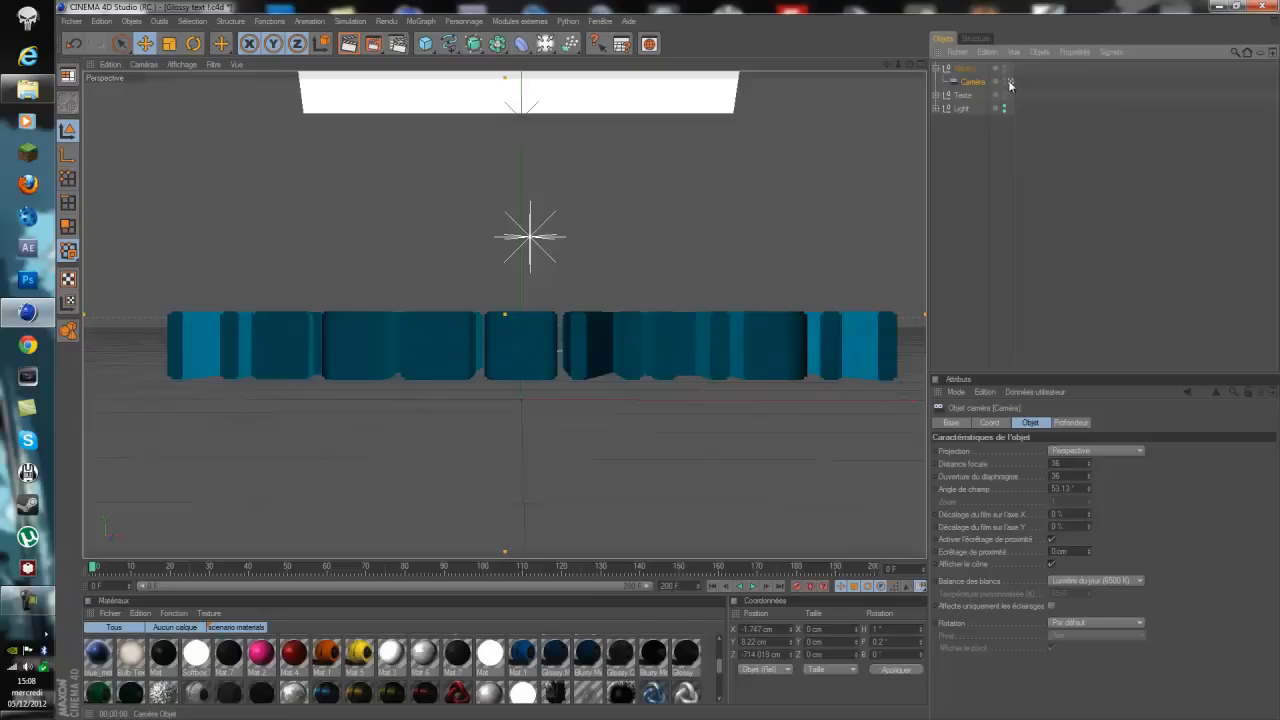
# Keyframe the null's coordinates at frame 0, and keyframe its heading rotation at 360° on frame 135
pyautogui.click(958, 70)
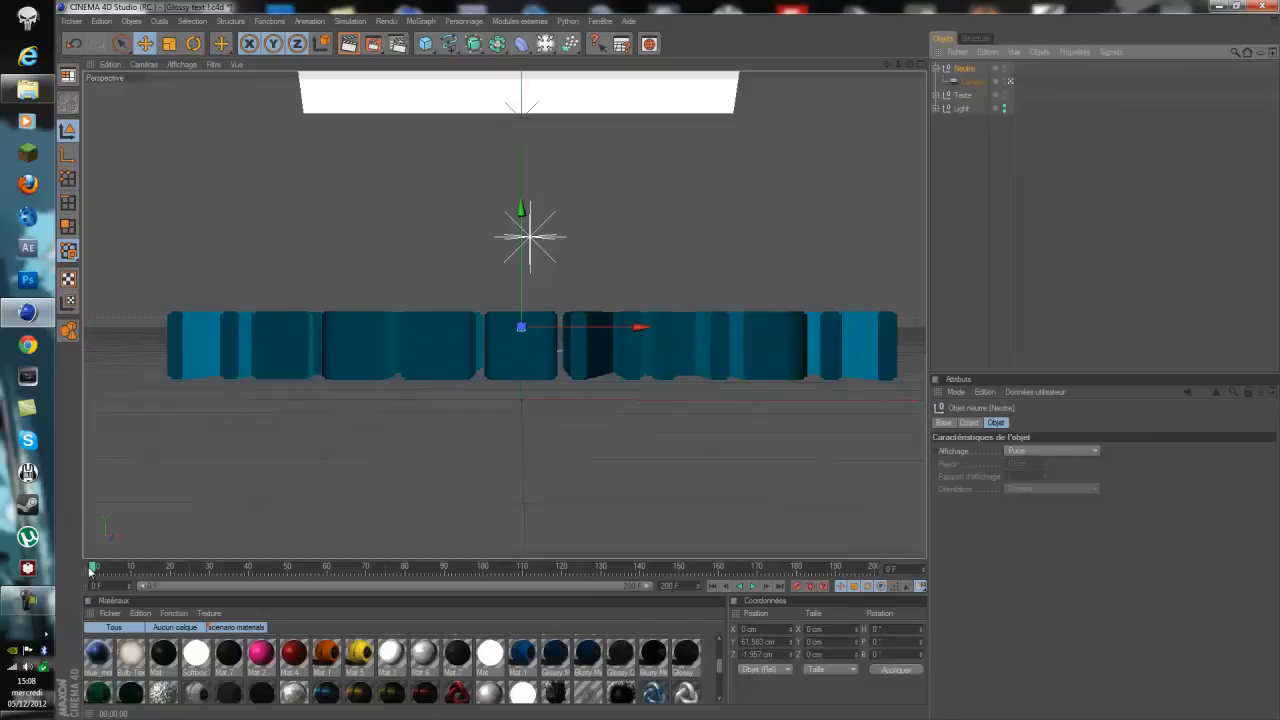
pyautogui.click(968, 423)
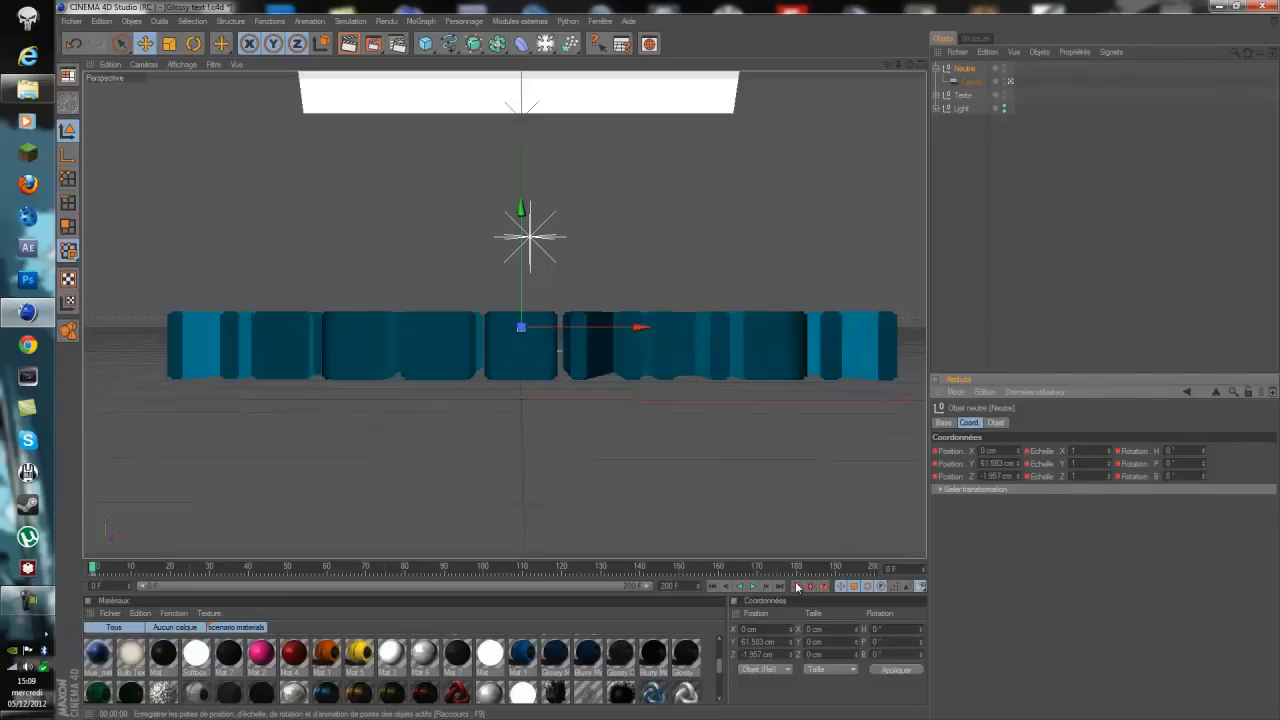
pyautogui.moveTo(487, 569); pyautogui.dragTo(621, 570)
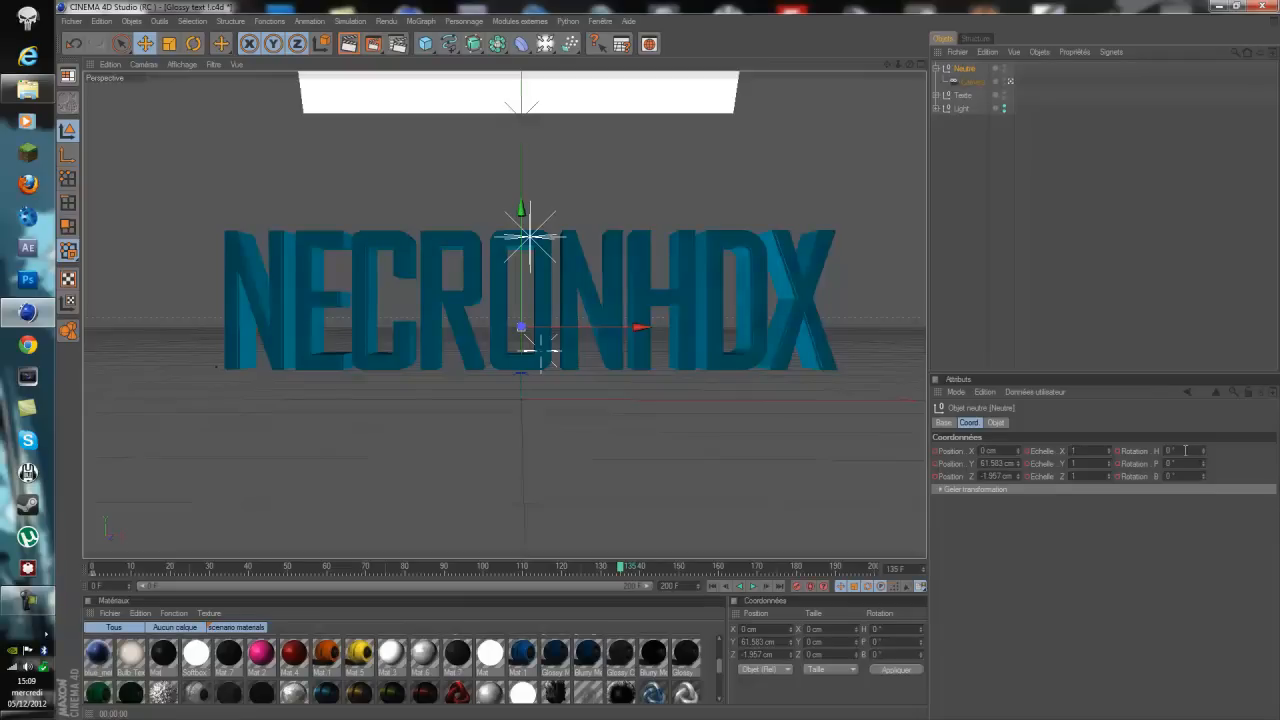
pyautogui.click(1185, 451)
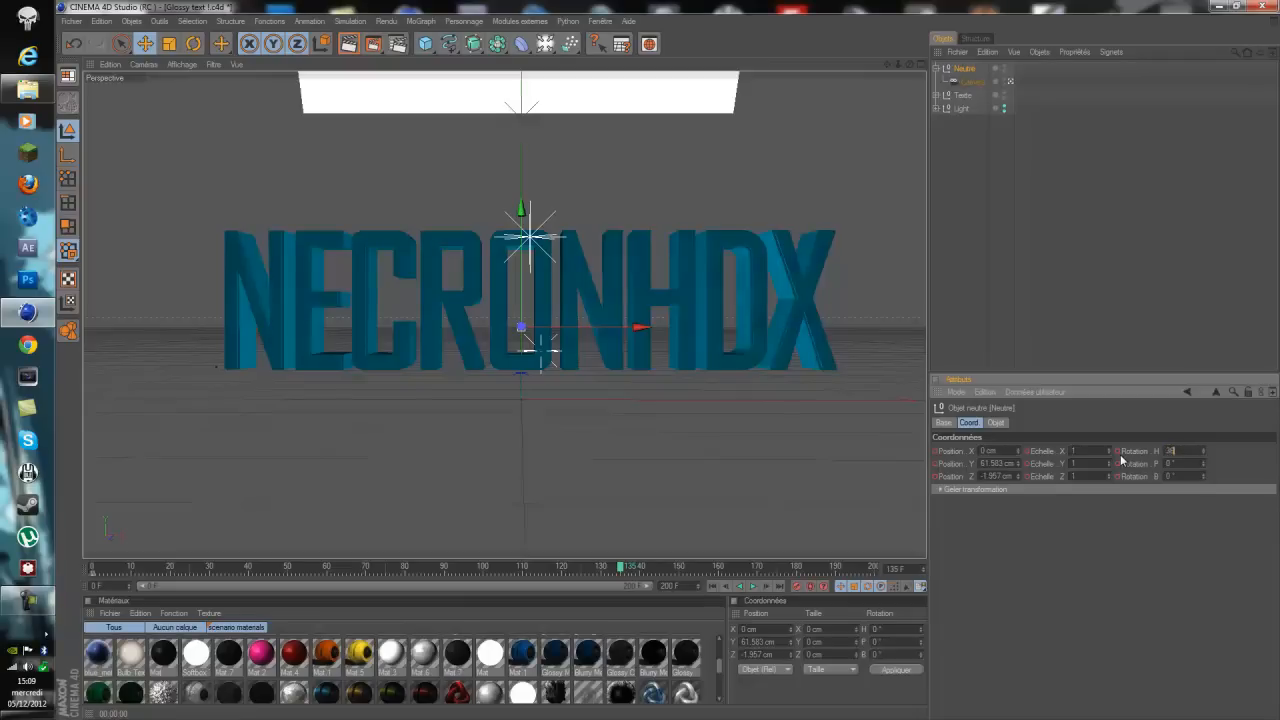
pyautogui.click(796, 589)
# Play the animation from the first frame to check the camera rotation, and park the playhead at frame 147
pyautogui.click(713, 588)
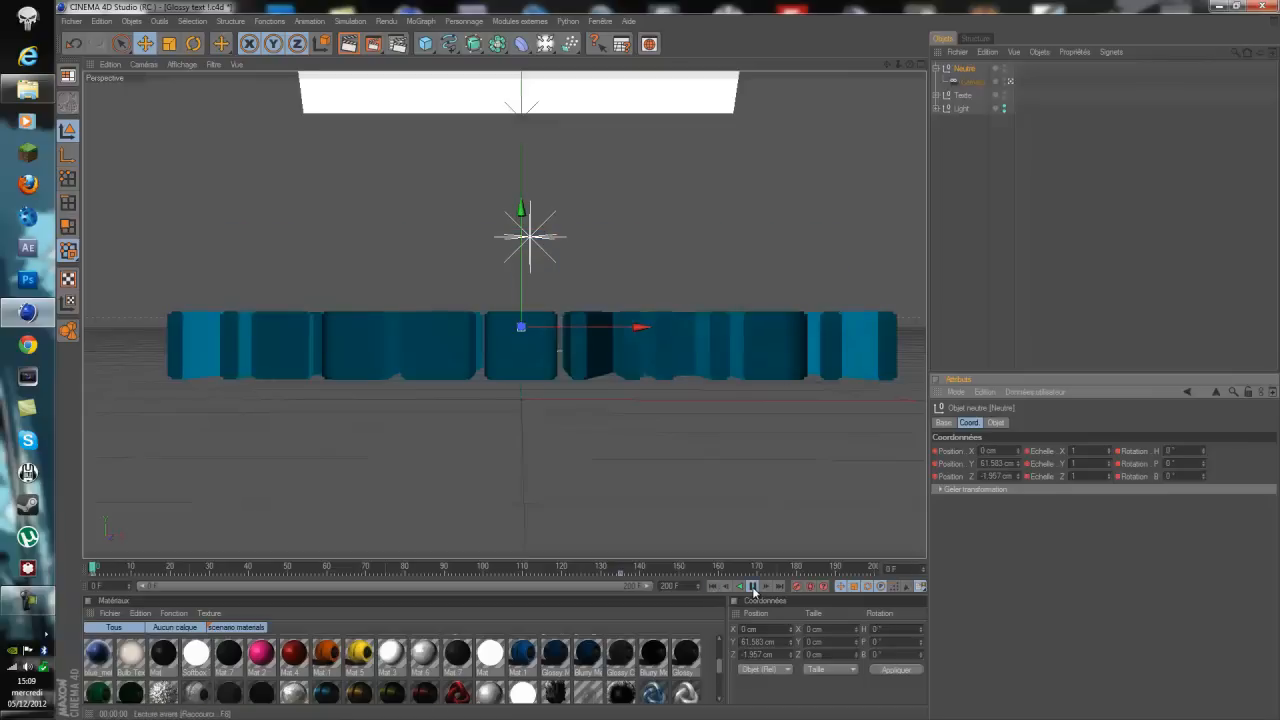
pyautogui.click(753, 588)
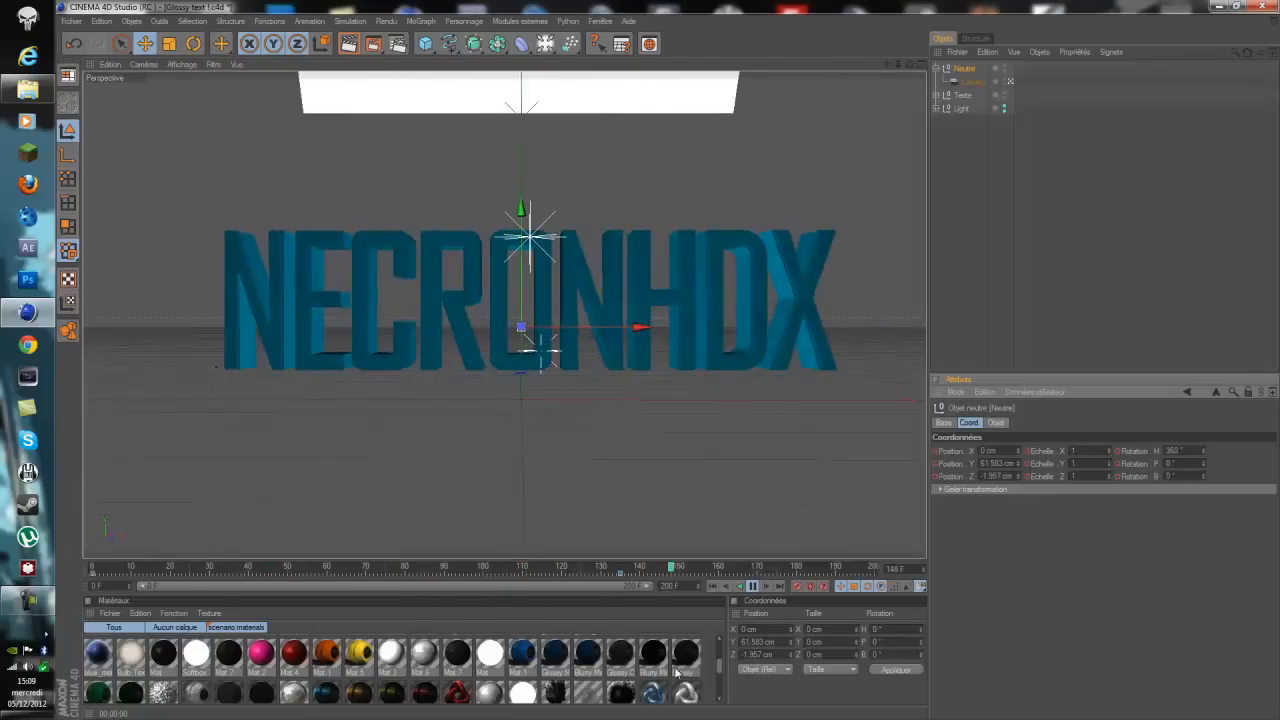
pyautogui.click(753, 589)
pyautogui.moveTo(735, 570); pyautogui.dragTo(668, 606)
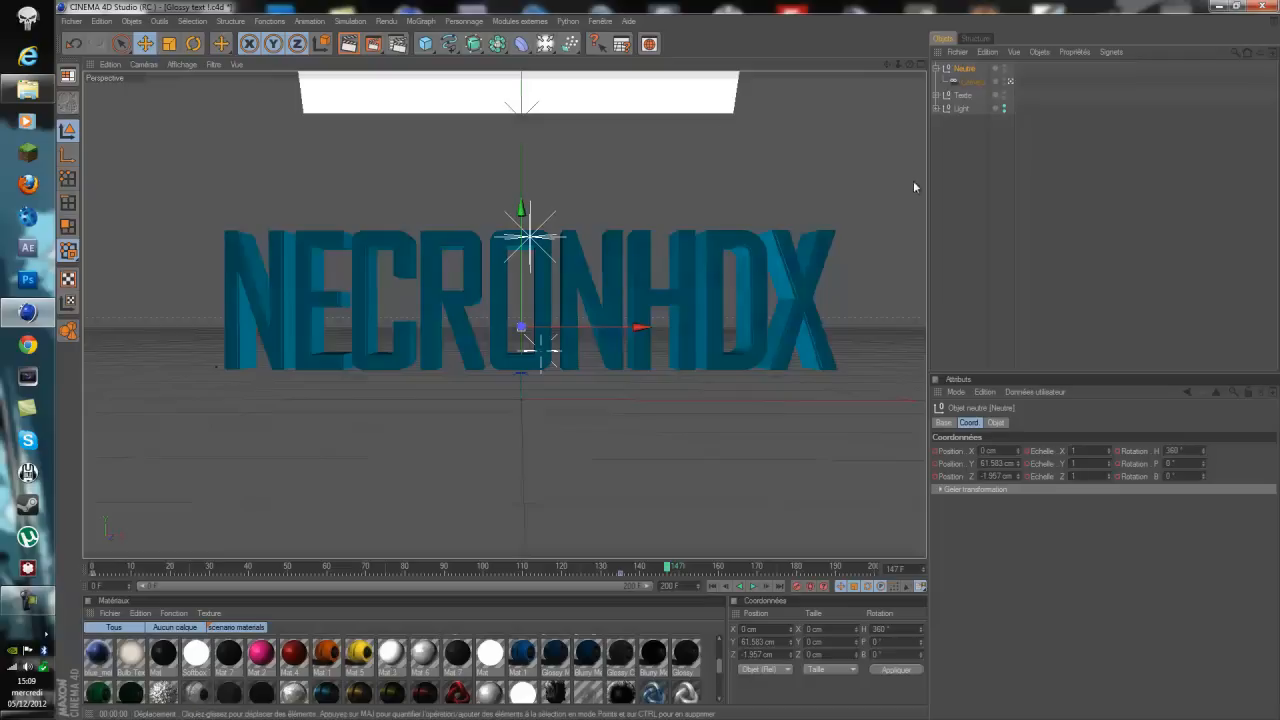
# Deselect everything, collapse the null's hierarchy, and add a Background (Arrière plan) object
pyautogui.click(958, 140)
pyautogui.click(937, 68)
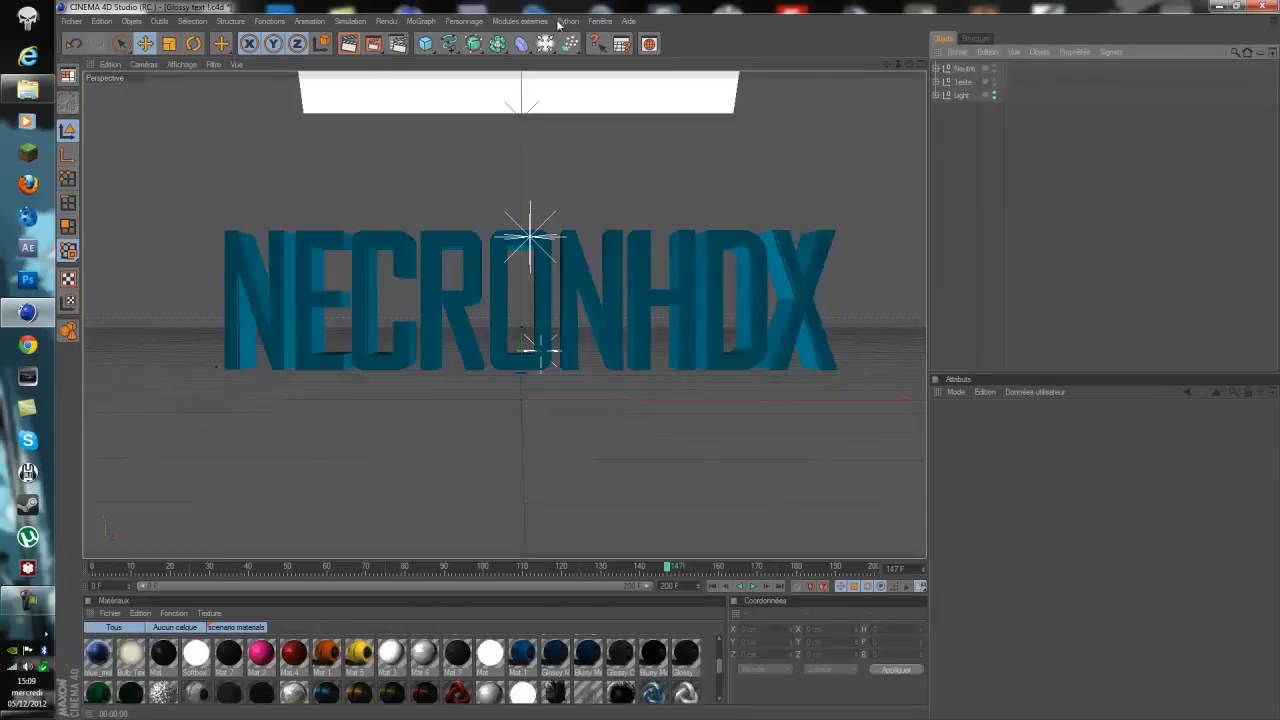
pyautogui.click(545, 44)
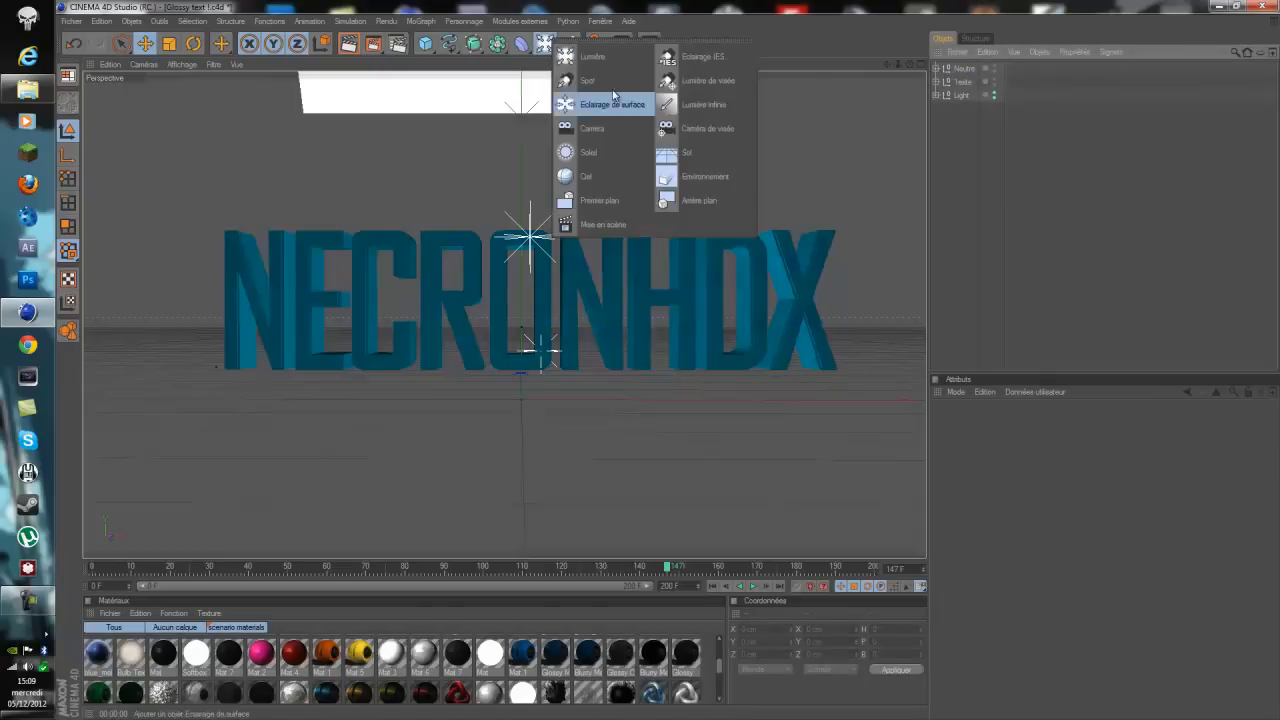
pyautogui.click(697, 202)
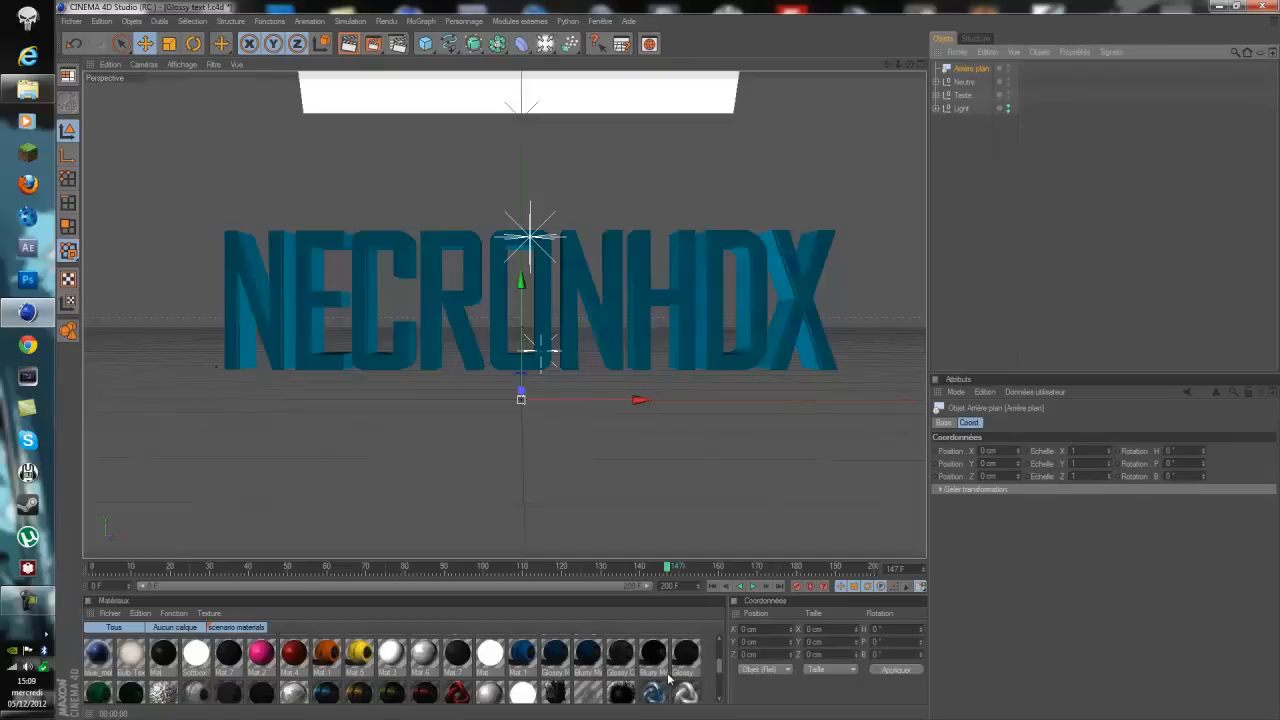
# Browse the project folders in Windows Explorer for the background image Sans titre-2, preview it, and return to the scene
pyautogui.moveTo(720, 670); pyautogui.dragTo(720, 650)
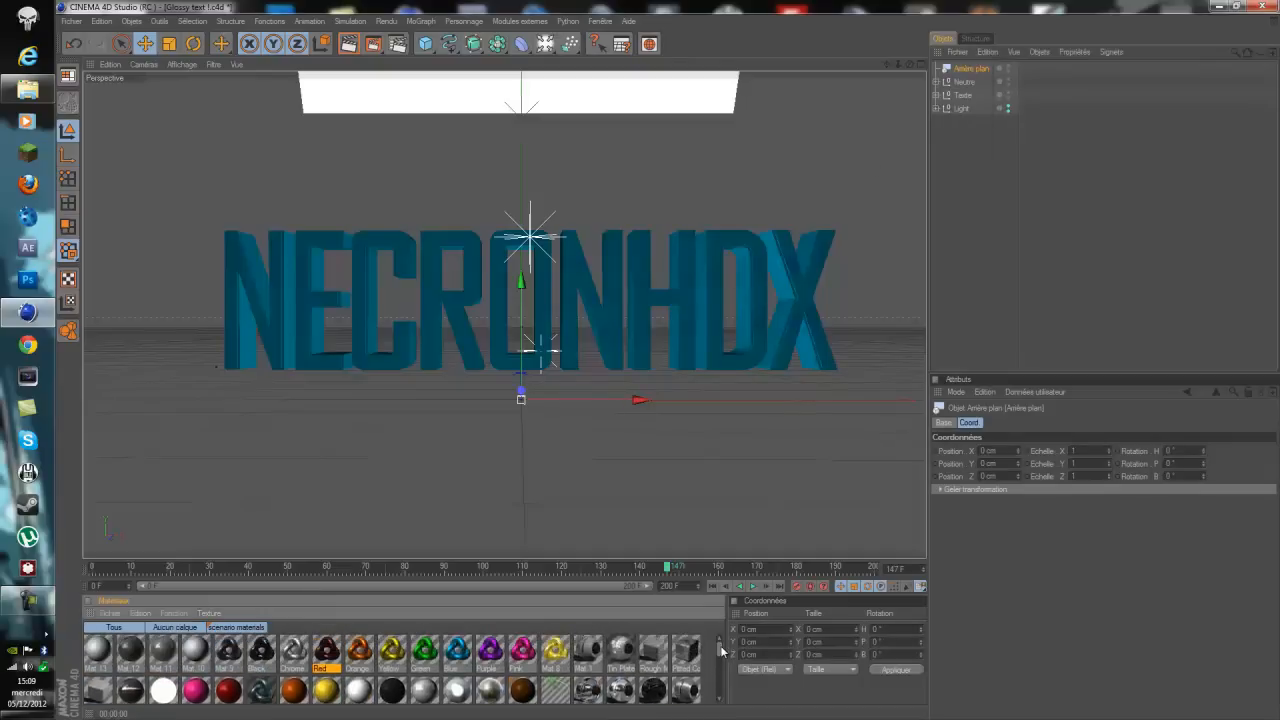
pyautogui.click(27, 89)
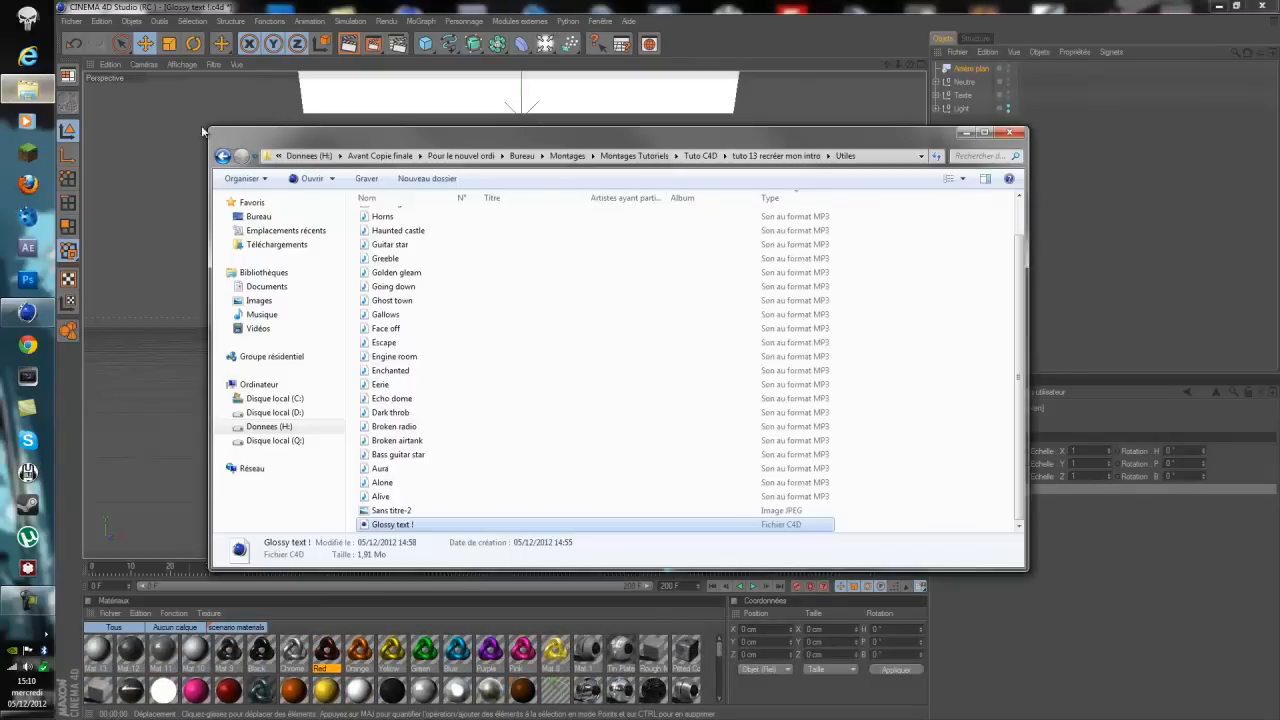
pyautogui.click(222, 155)
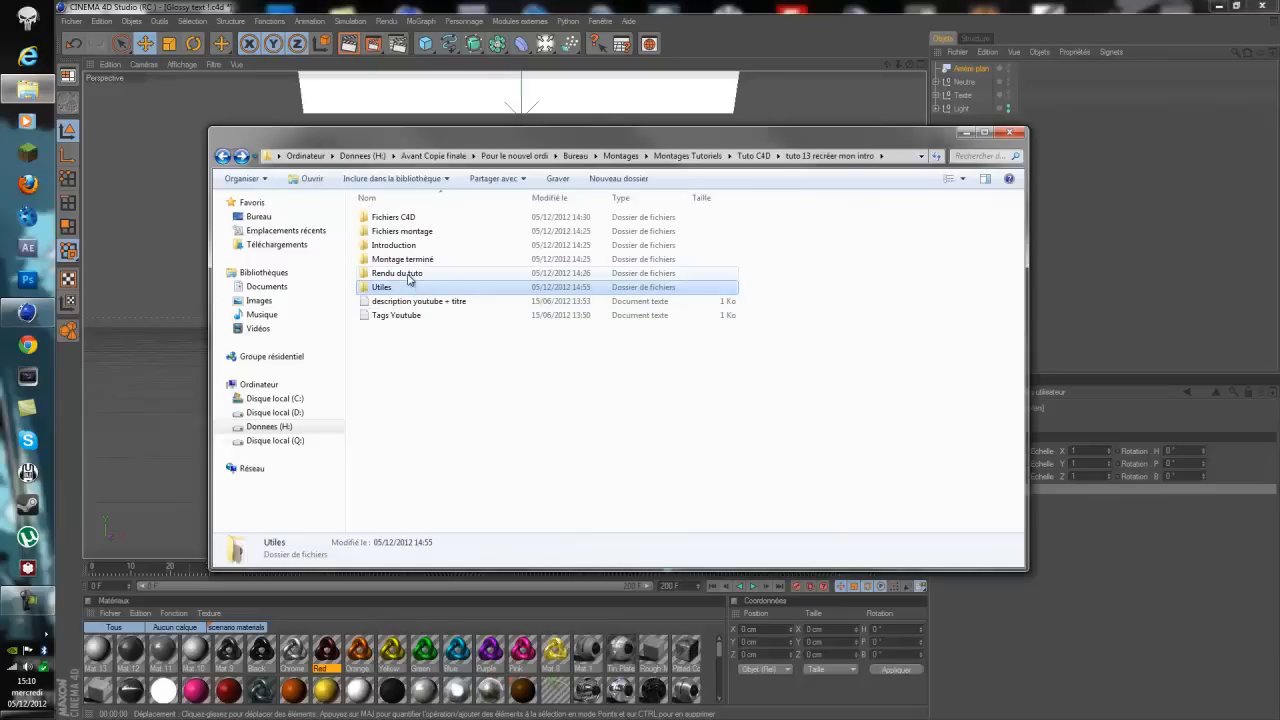
pyautogui.click(241, 156)
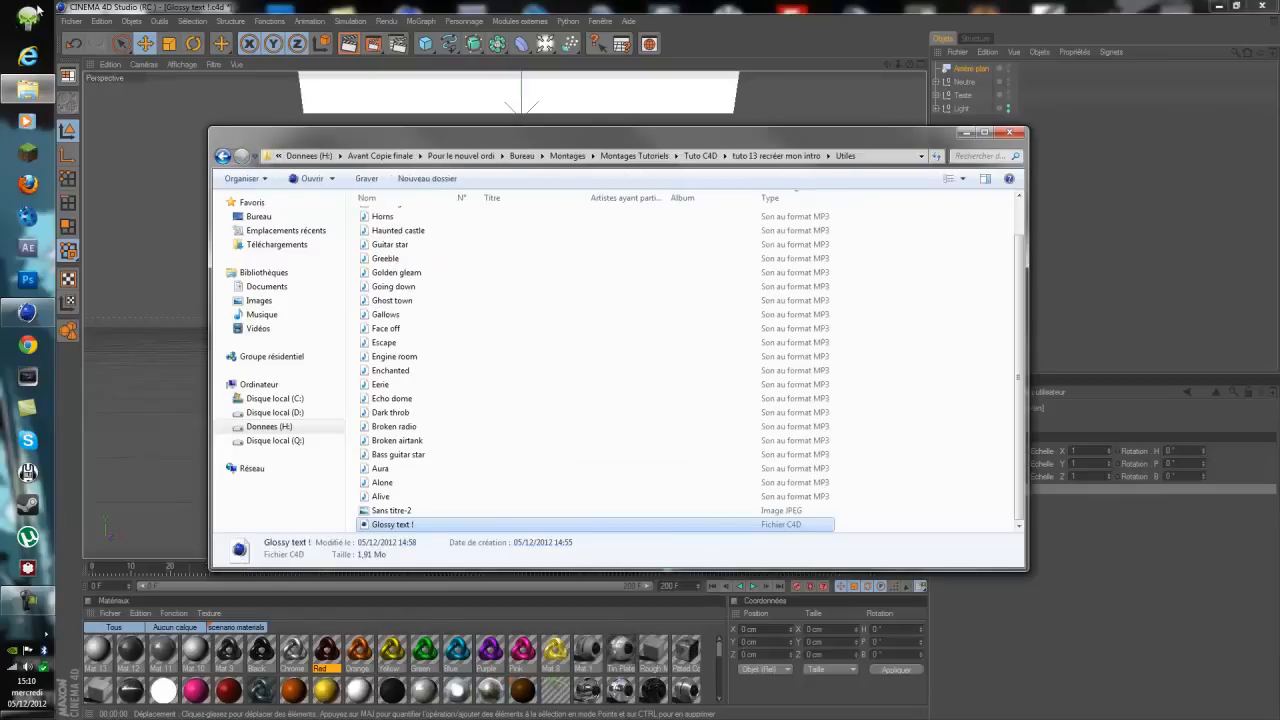
pyautogui.moveTo(280, 138); pyautogui.dragTo(1279, 222)
pyautogui.click(28, 19)
pyautogui.click(263, 213)
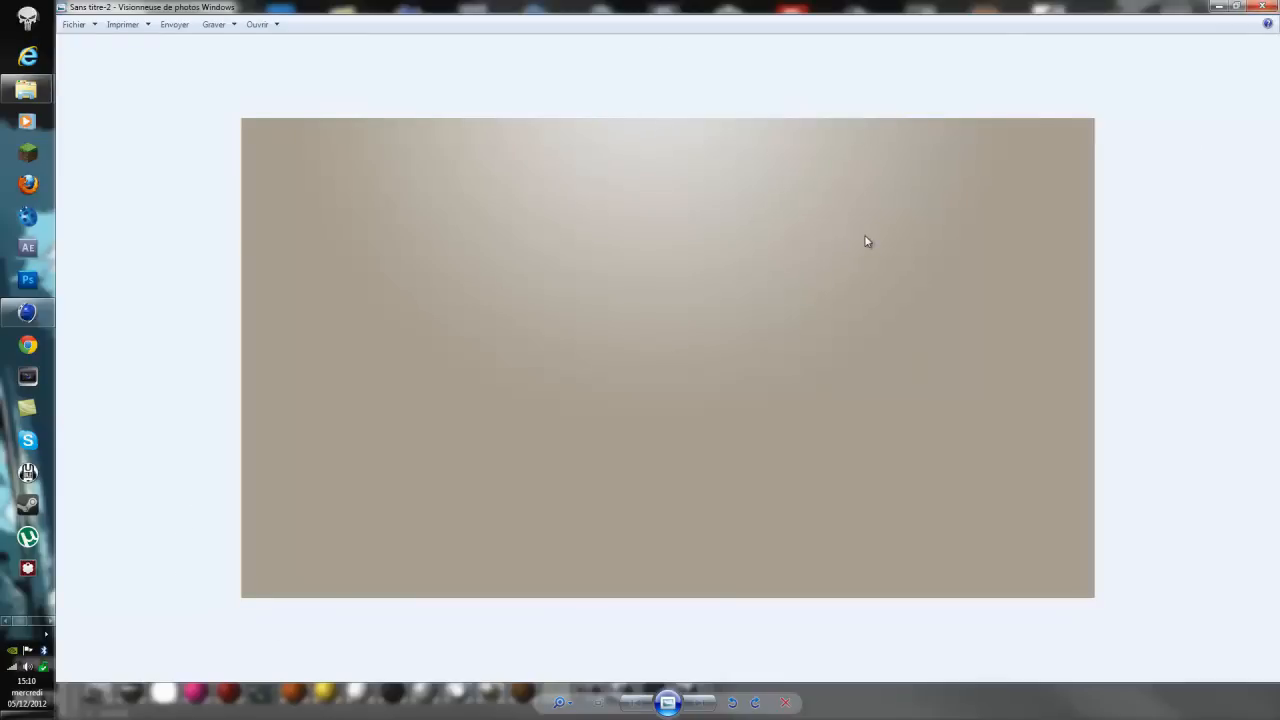
pyautogui.click(1268, 8)
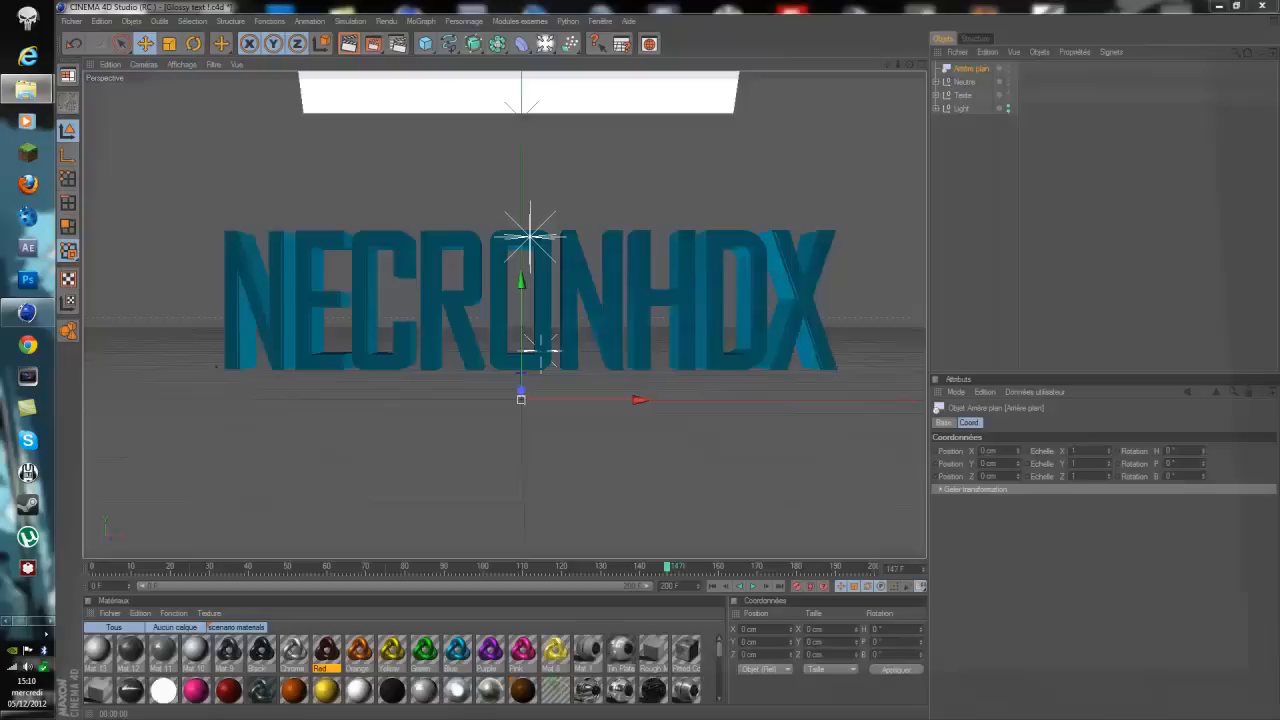
# Load the image Sans titre-2 from the "new intro !" folder as Mat 13's colour texture, without copying it to the project folder
pyautogui.doubleClick(97, 650)
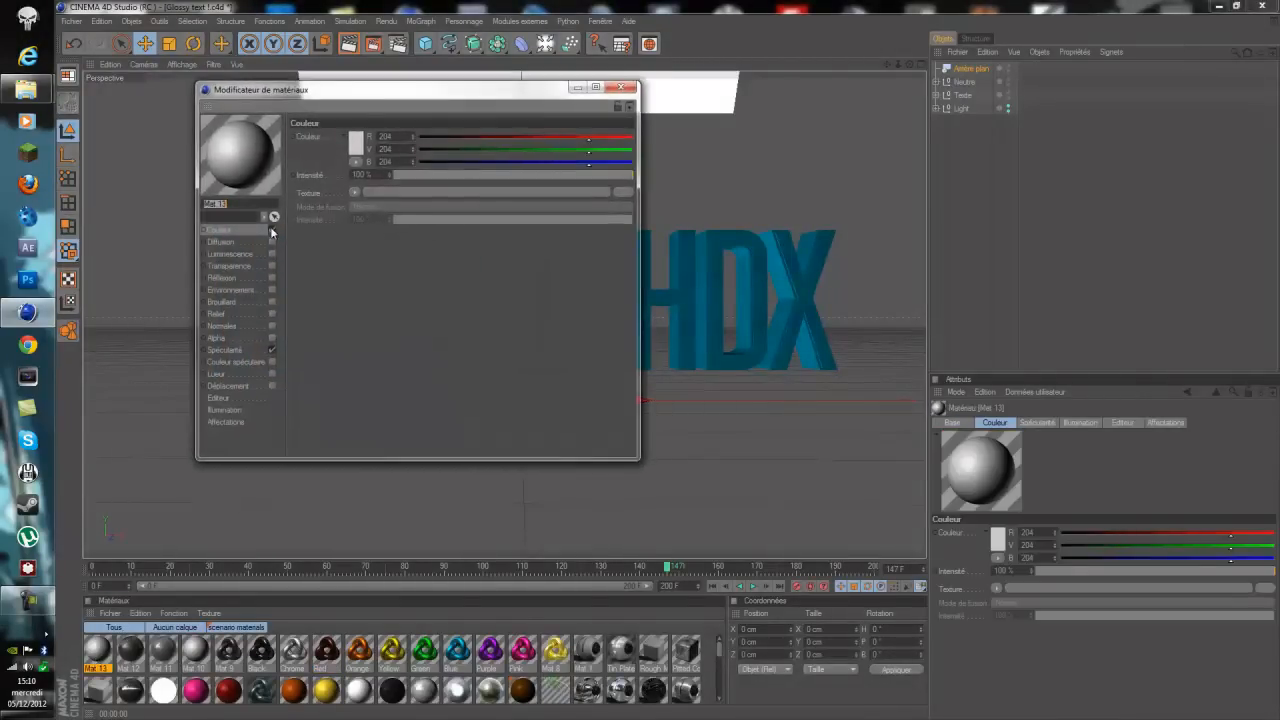
pyautogui.click(353, 193)
pyautogui.click(382, 217)
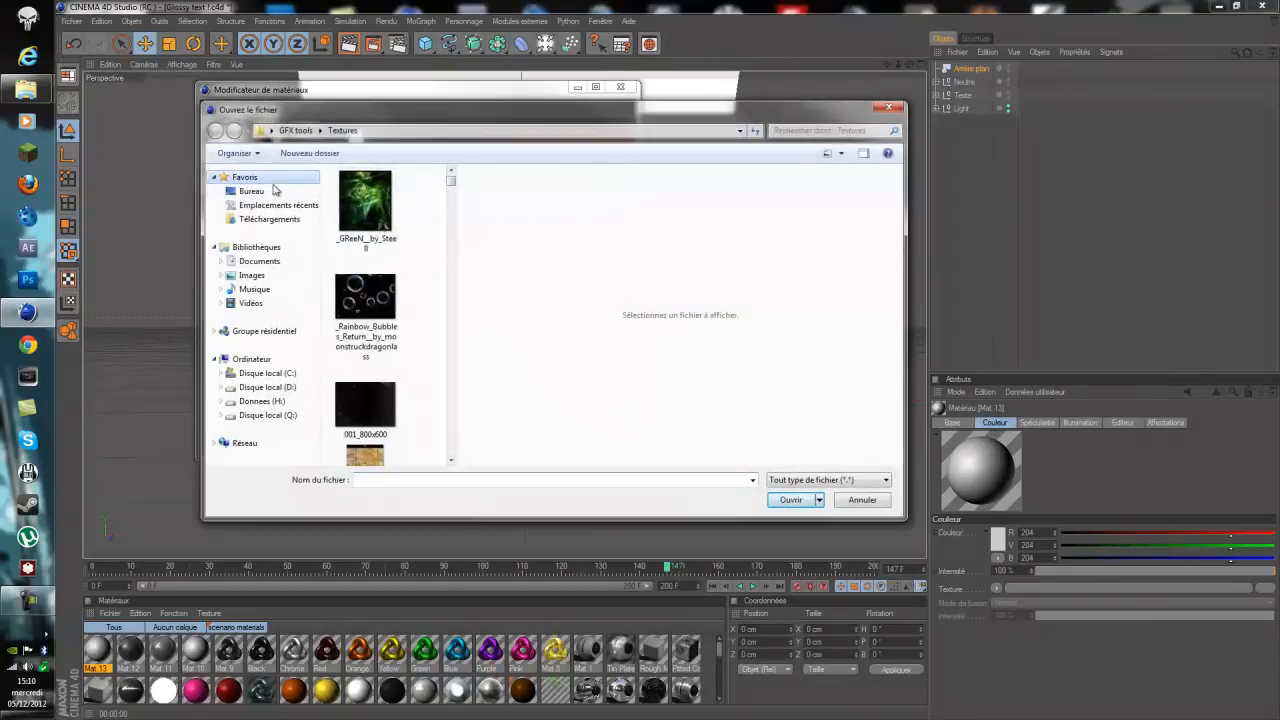
pyautogui.click(262, 401)
pyautogui.doubleClick(367, 192)
pyautogui.doubleClick(368, 443)
pyautogui.scroll(-10, 375, 445)
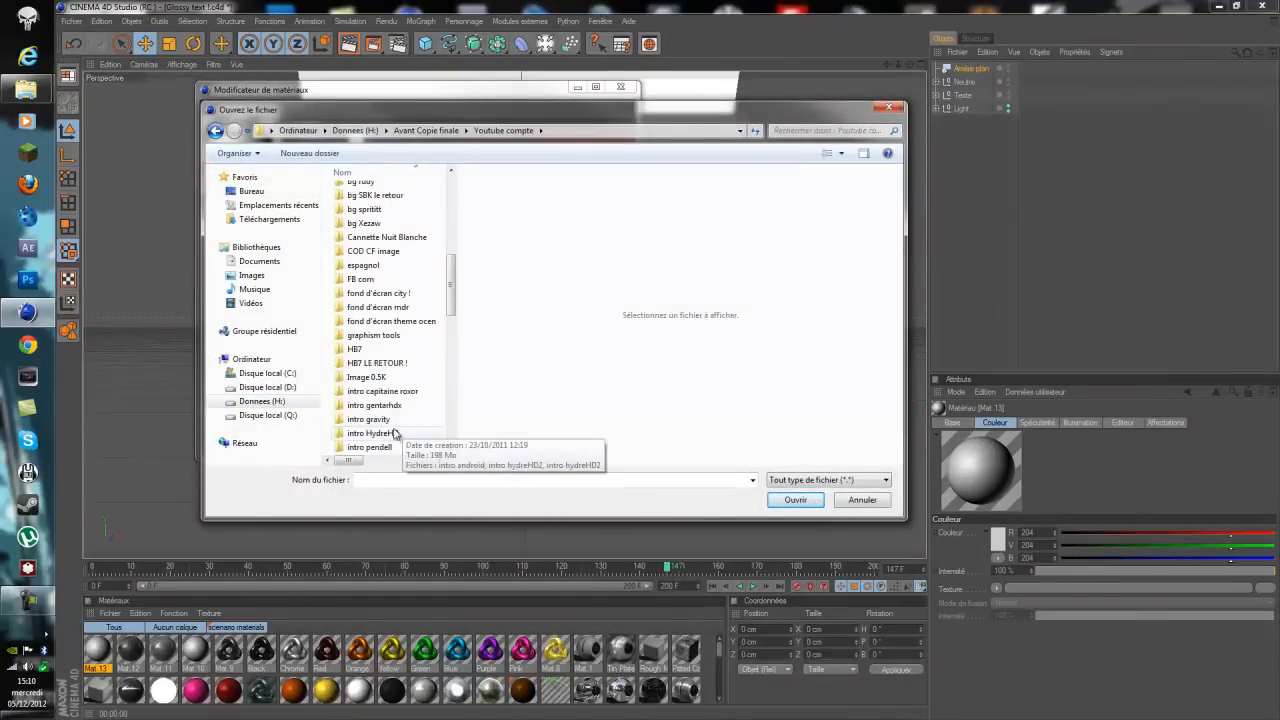
pyautogui.scroll(-5, 395, 410)
pyautogui.click(388, 440)
pyautogui.doubleClick(388, 440)
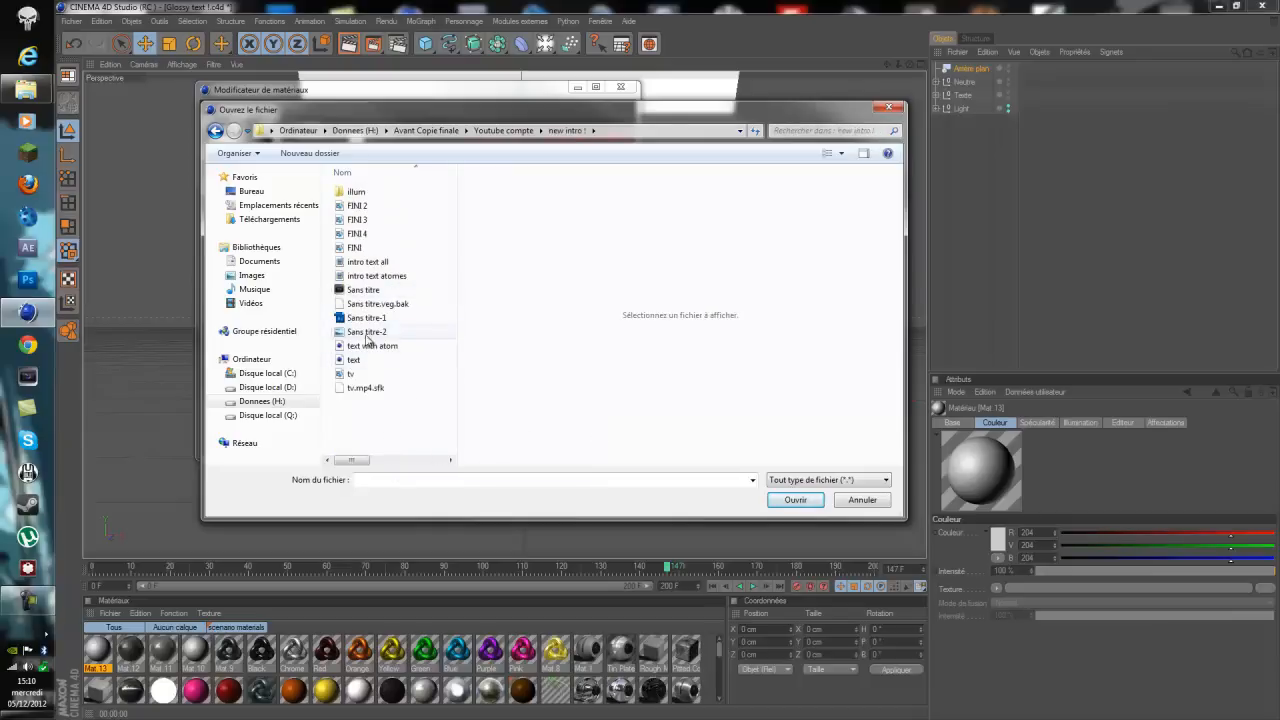
pyautogui.click(368, 333)
pyautogui.click(793, 502)
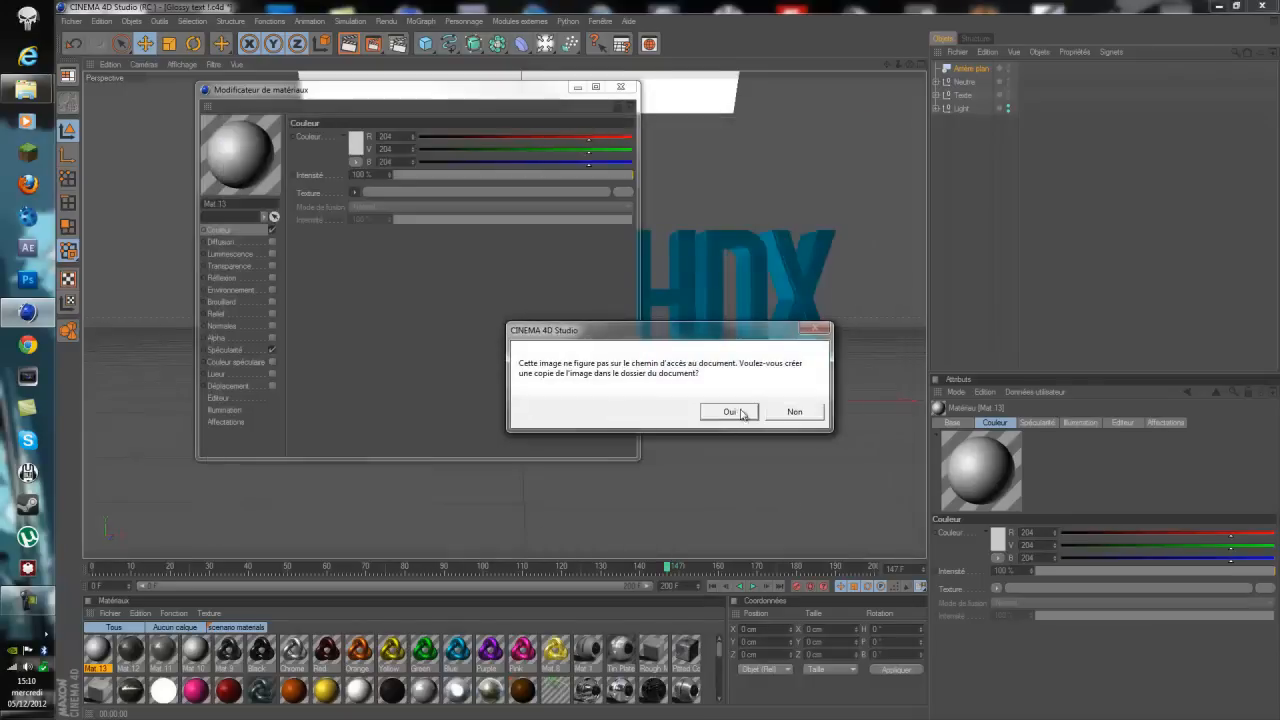
pyautogui.click(793, 412)
pyautogui.click(620, 87)
# Apply Mat 13 to the background object and render the view despite the missing texture
pyautogui.moveTo(104, 646); pyautogui.dragTo(972, 69)
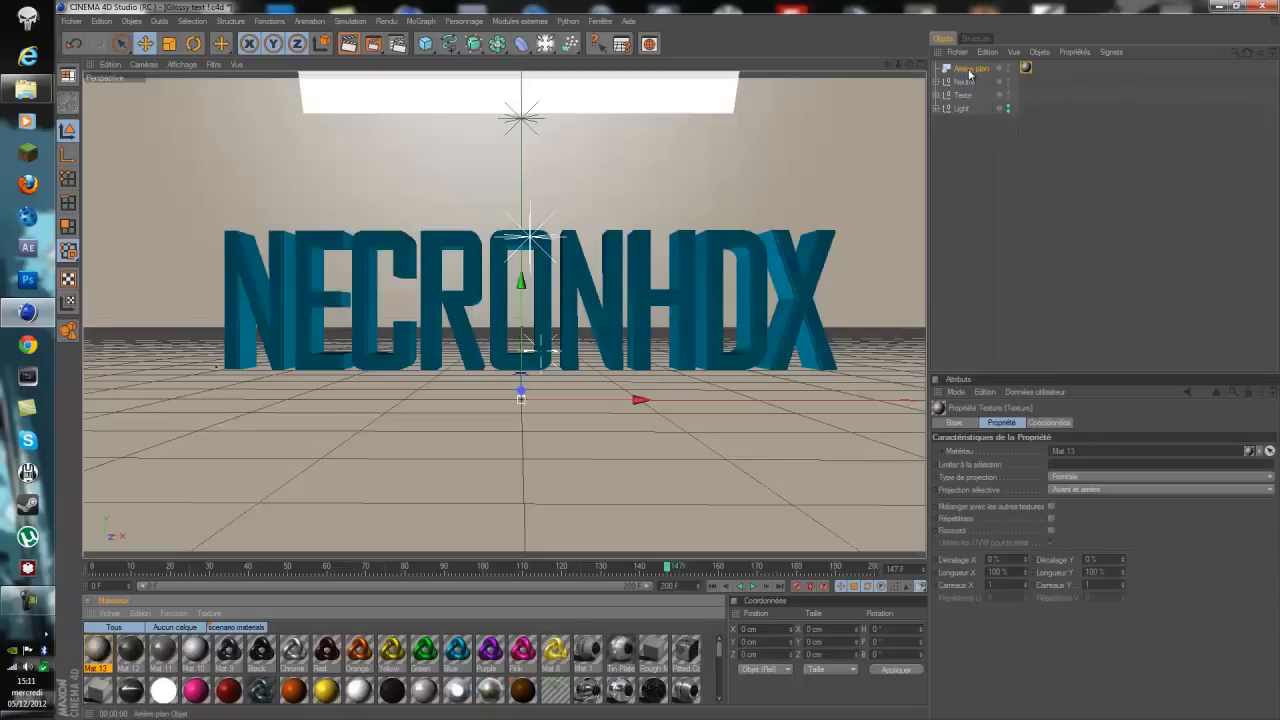
pyautogui.click(345, 43)
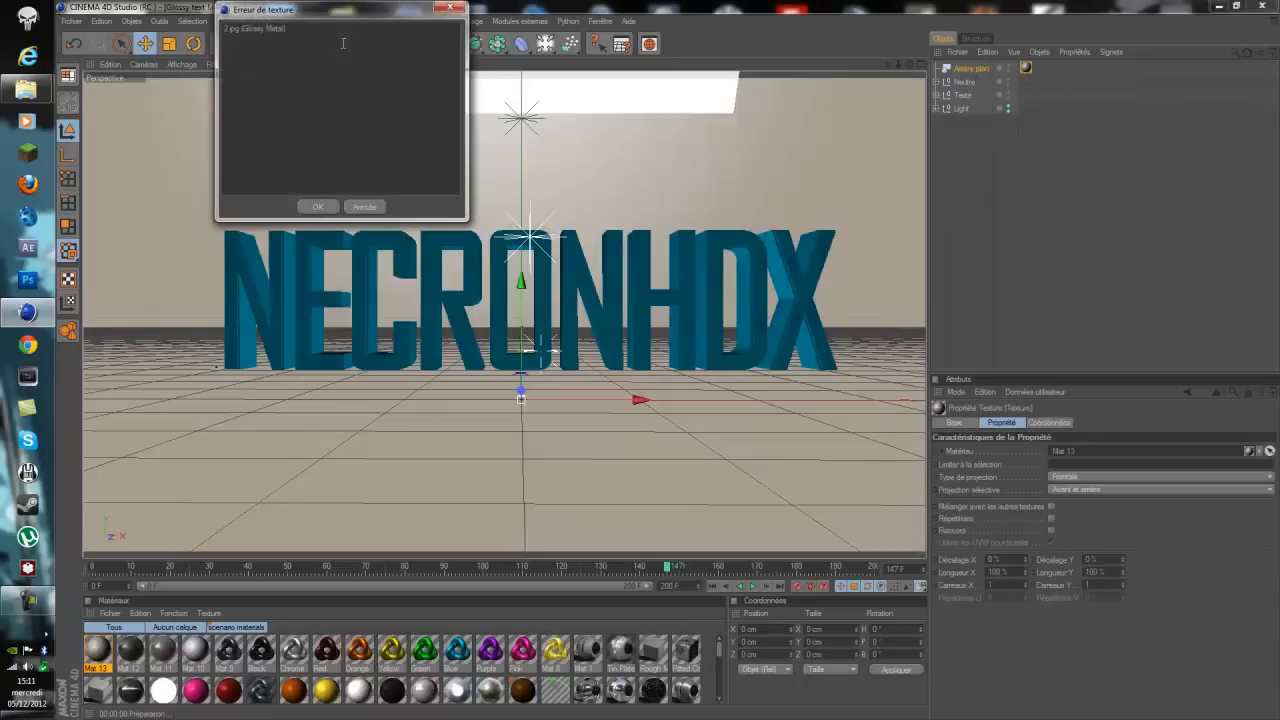
pyautogui.click(327, 206)
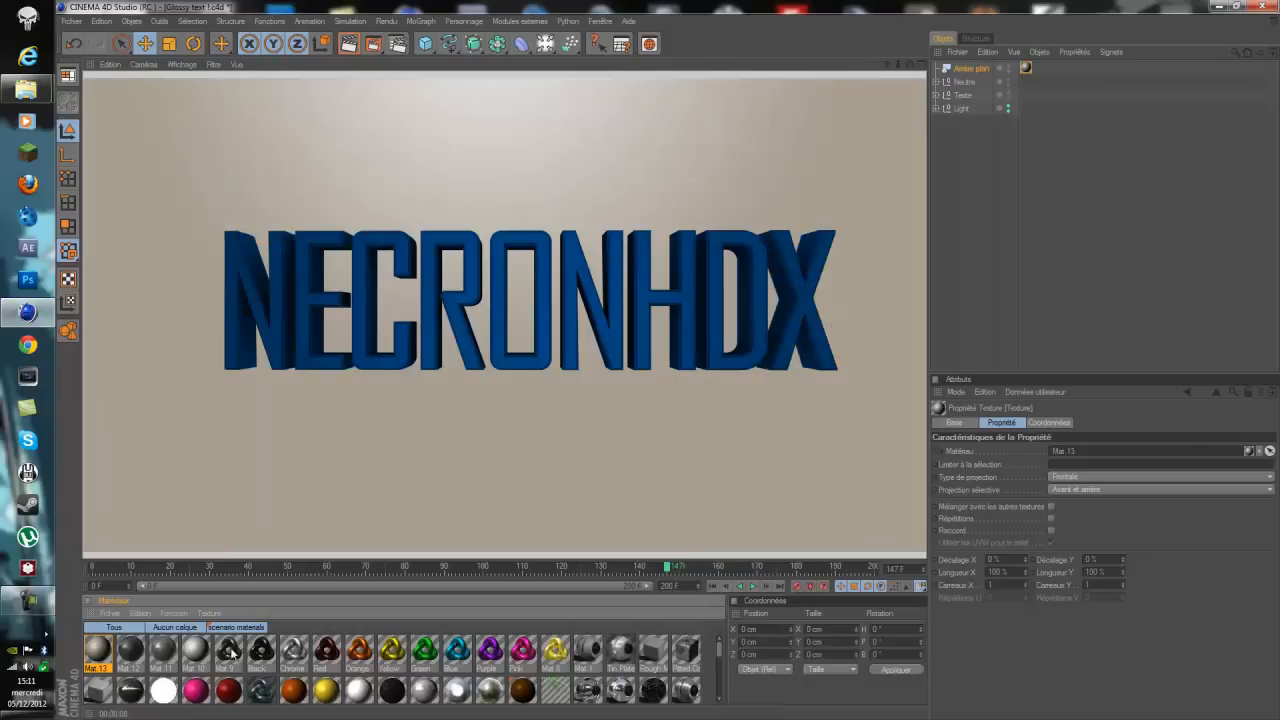
# Replace Mat 13's colour texture with a Dégradé gradient of type 2D - V
pyautogui.doubleClick(104, 658)
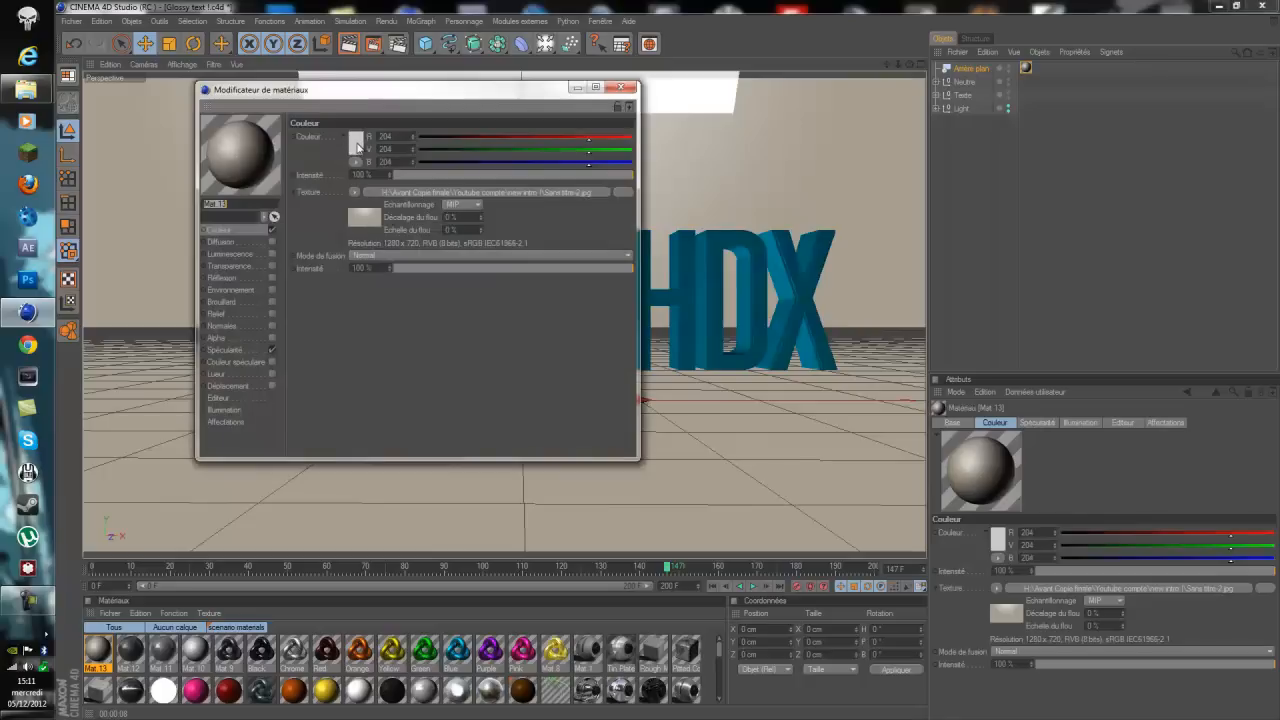
pyautogui.click(357, 146)
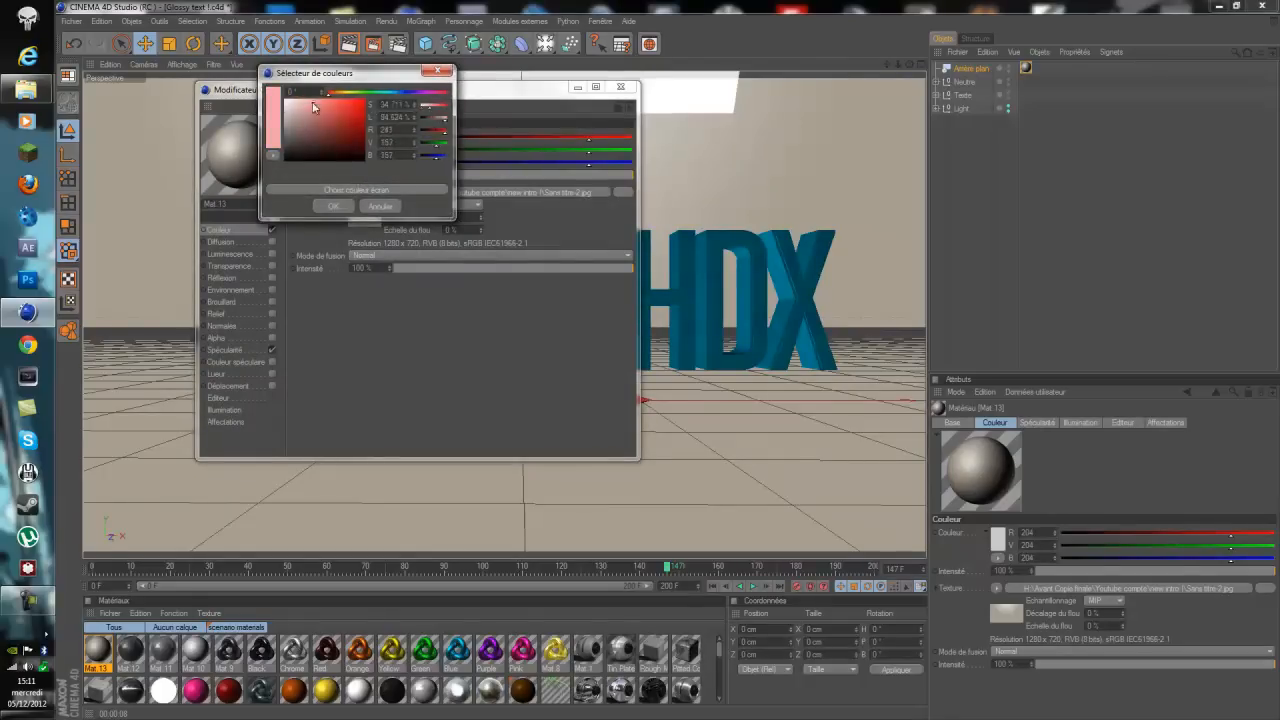
pyautogui.click(380, 207)
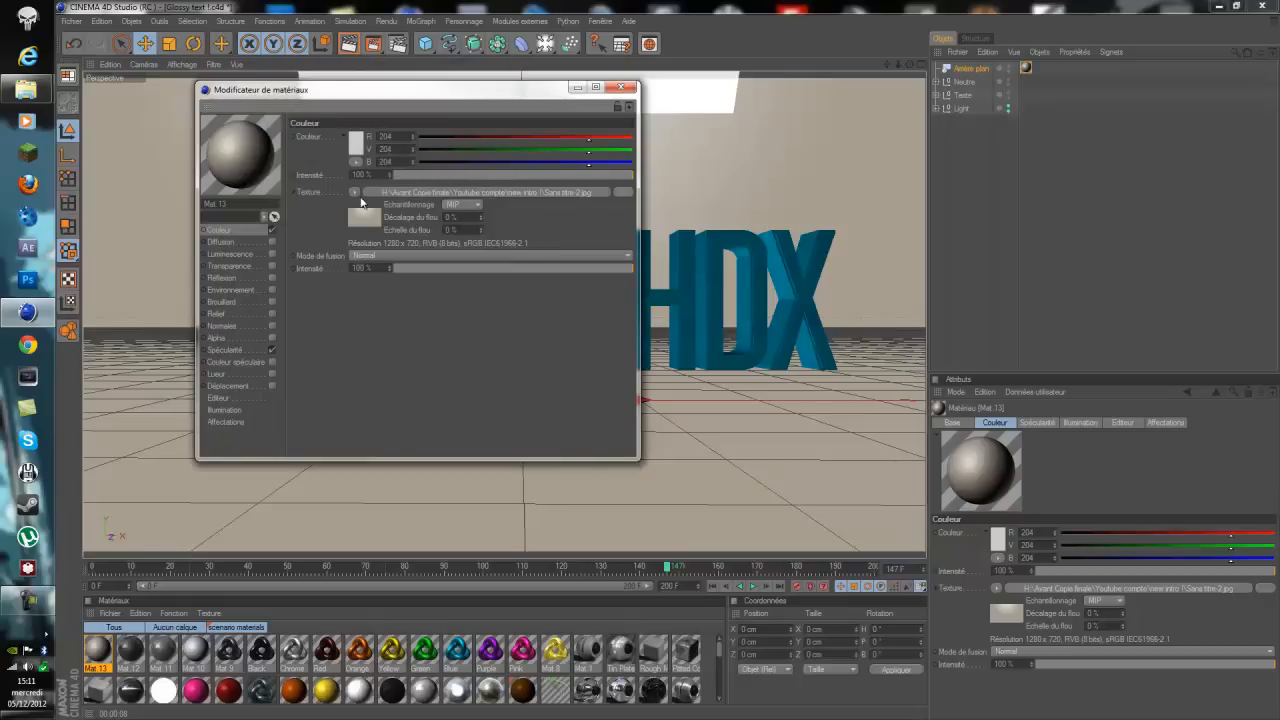
pyautogui.click(354, 192)
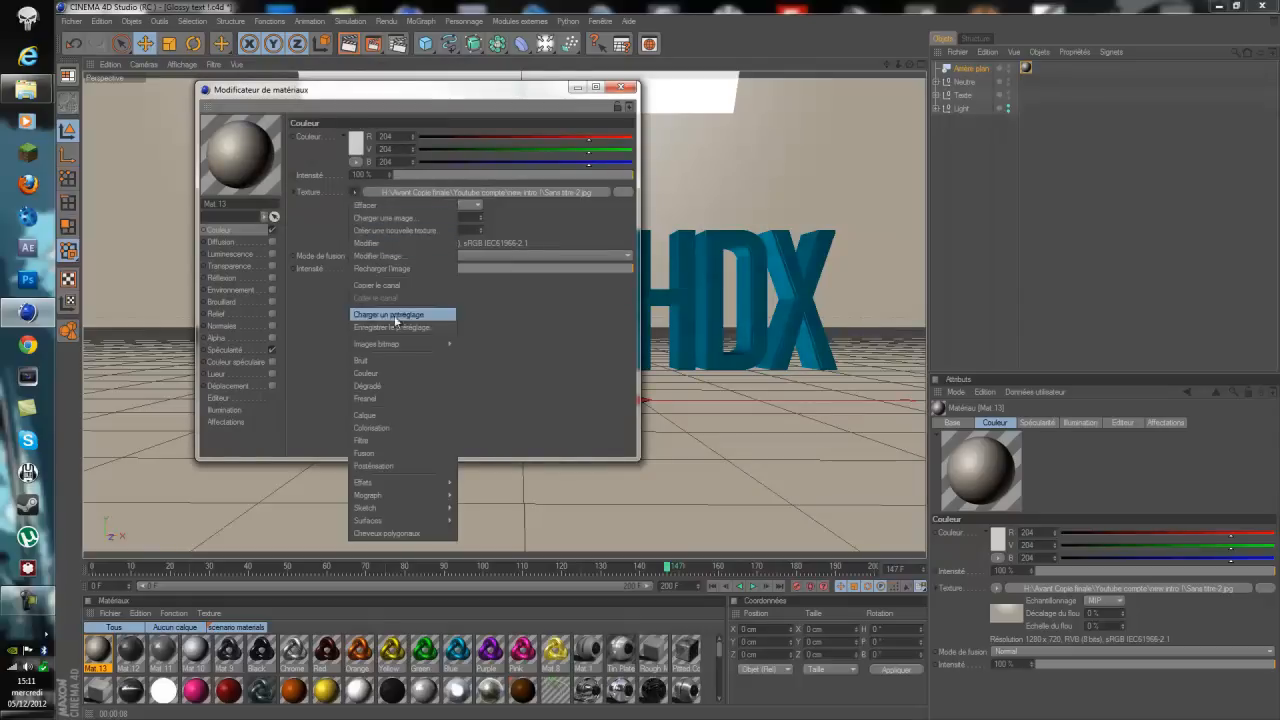
pyautogui.click(376, 383)
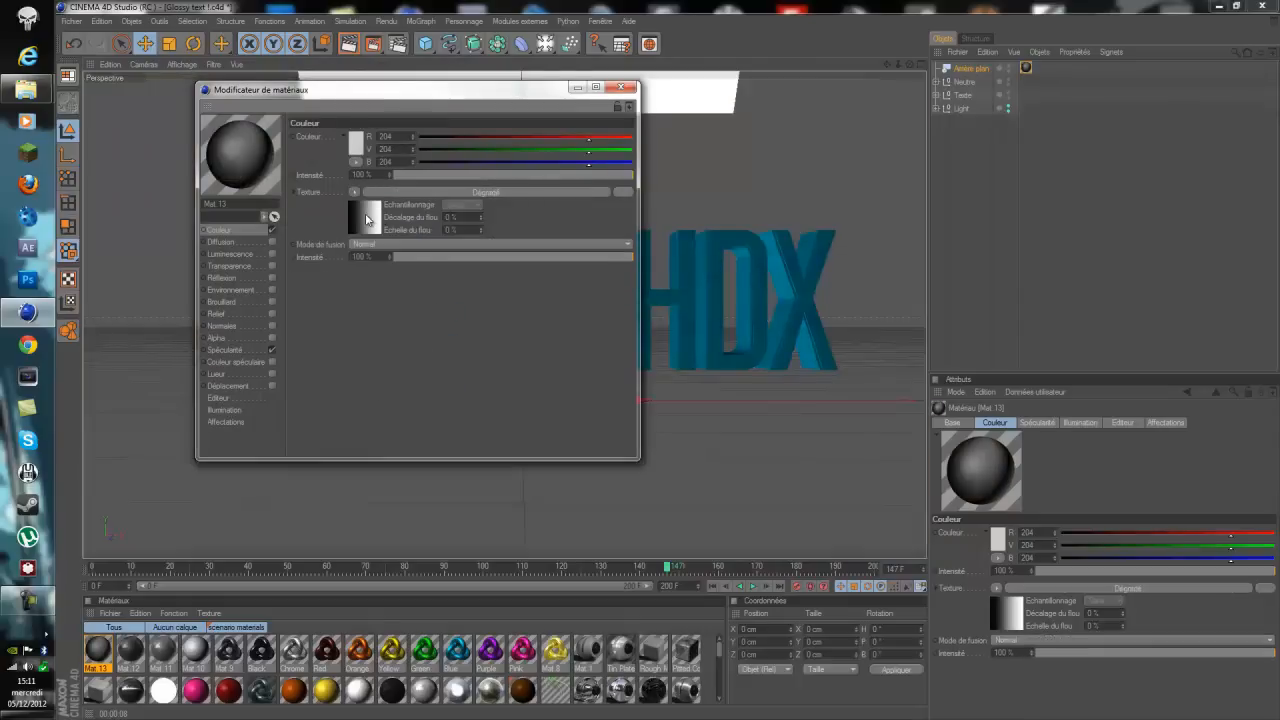
pyautogui.click(364, 227)
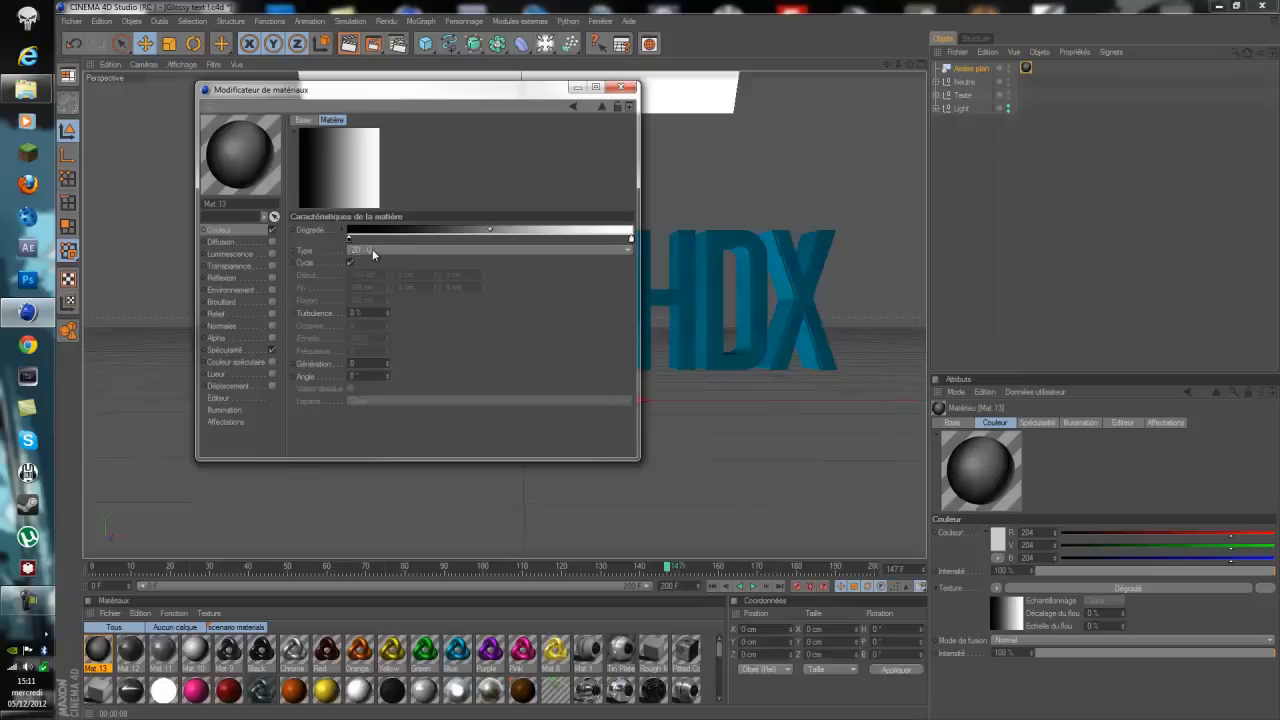
pyautogui.click(371, 251)
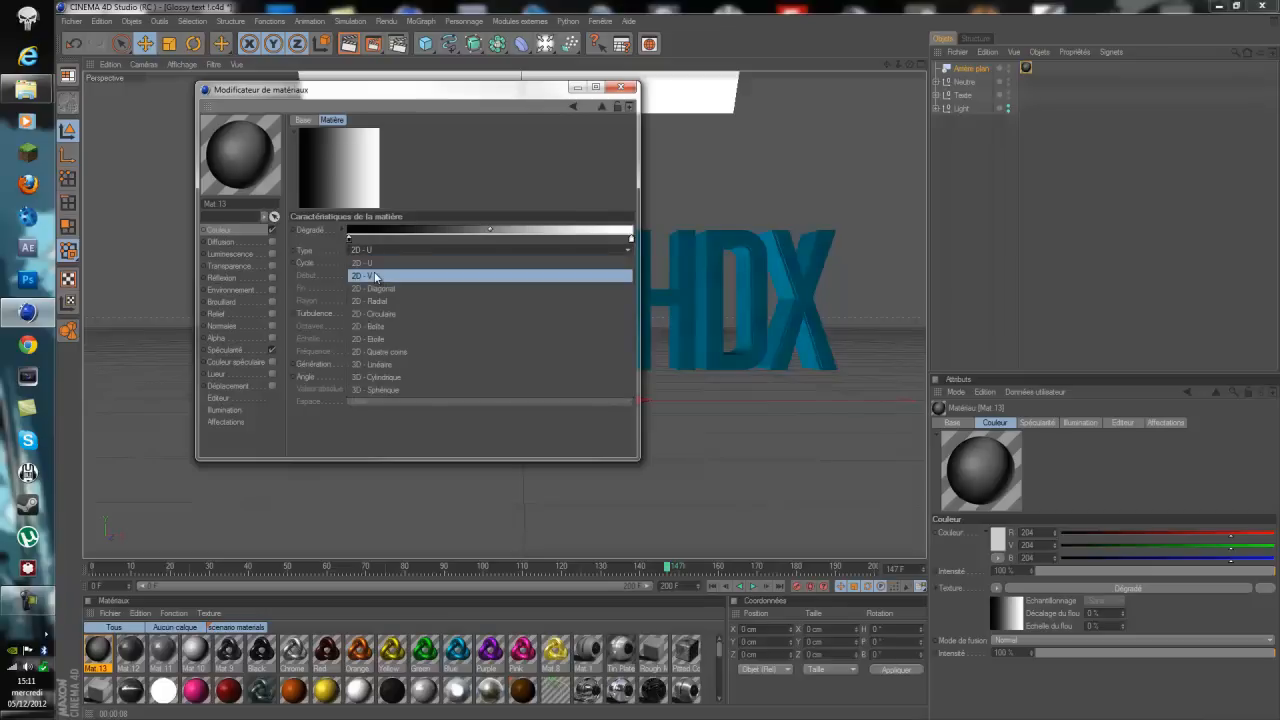
pyautogui.click(375, 276)
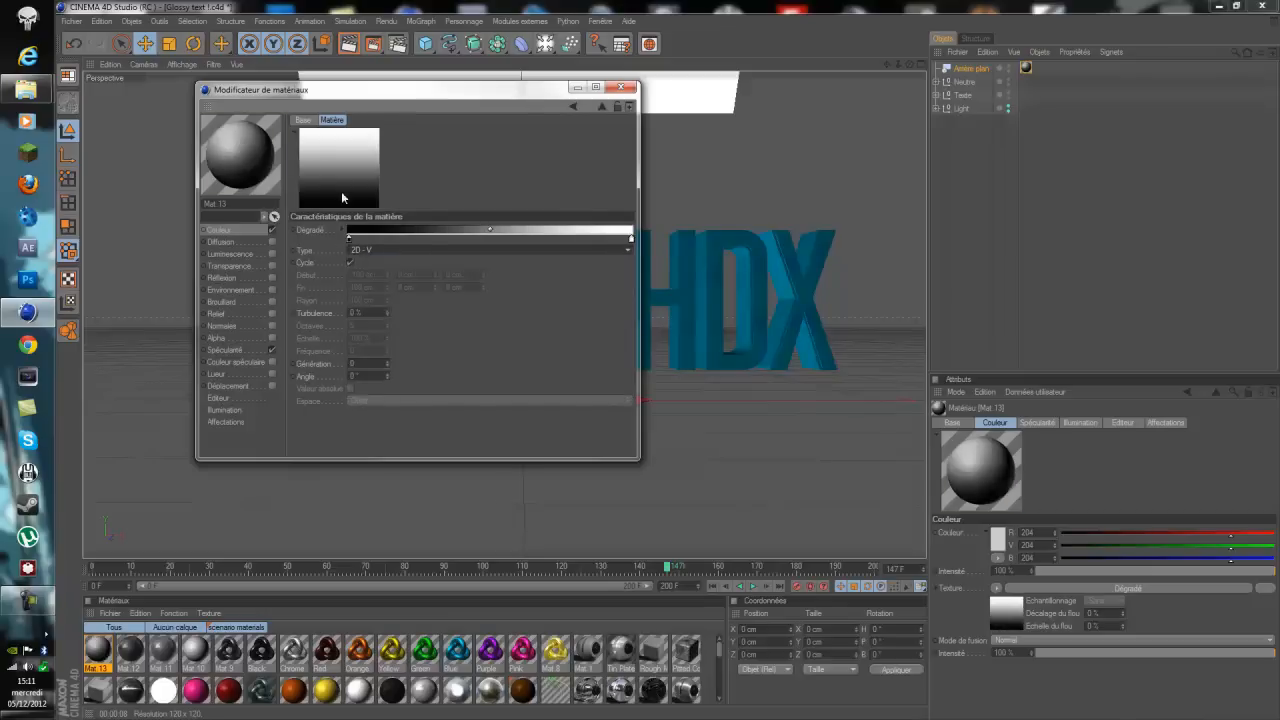
# Change the gradient's black end to red and its white end to green, and render the view despite the missing texture
pyautogui.doubleClick(349, 238)
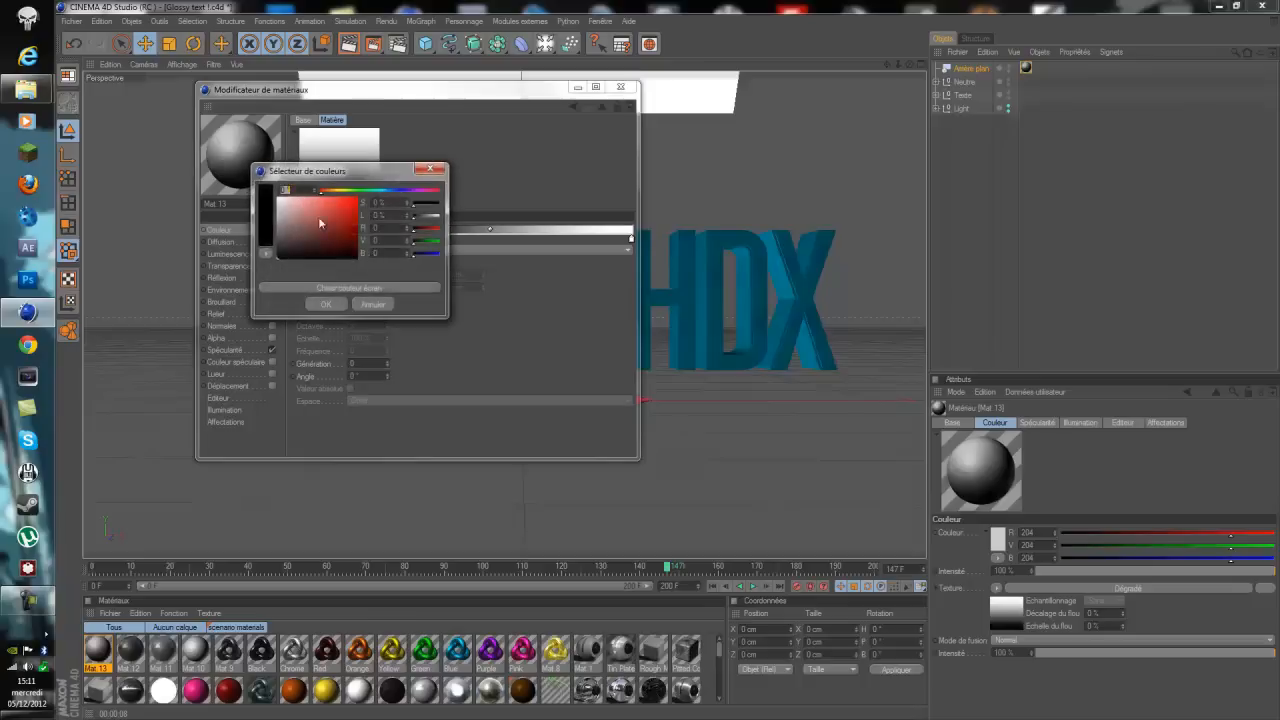
pyautogui.click(322, 305)
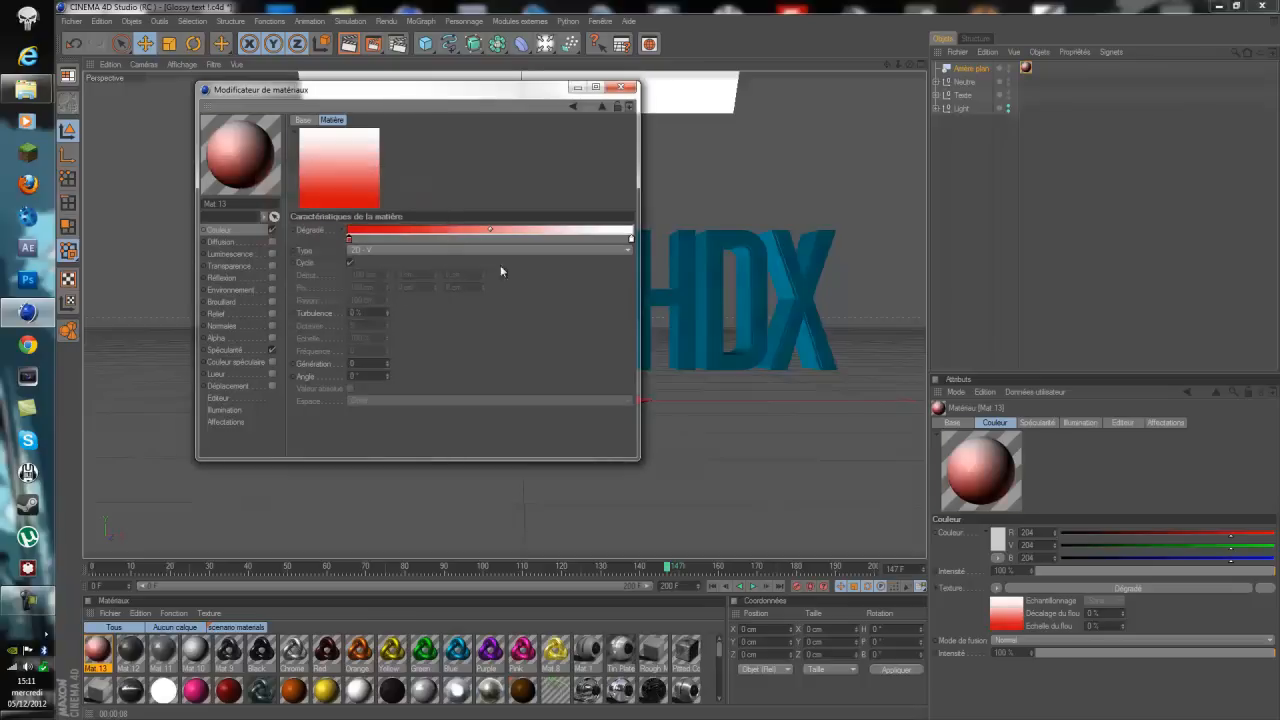
pyautogui.doubleClick(631, 240)
pyautogui.click(637, 191)
pyautogui.click(619, 208)
pyautogui.click(598, 303)
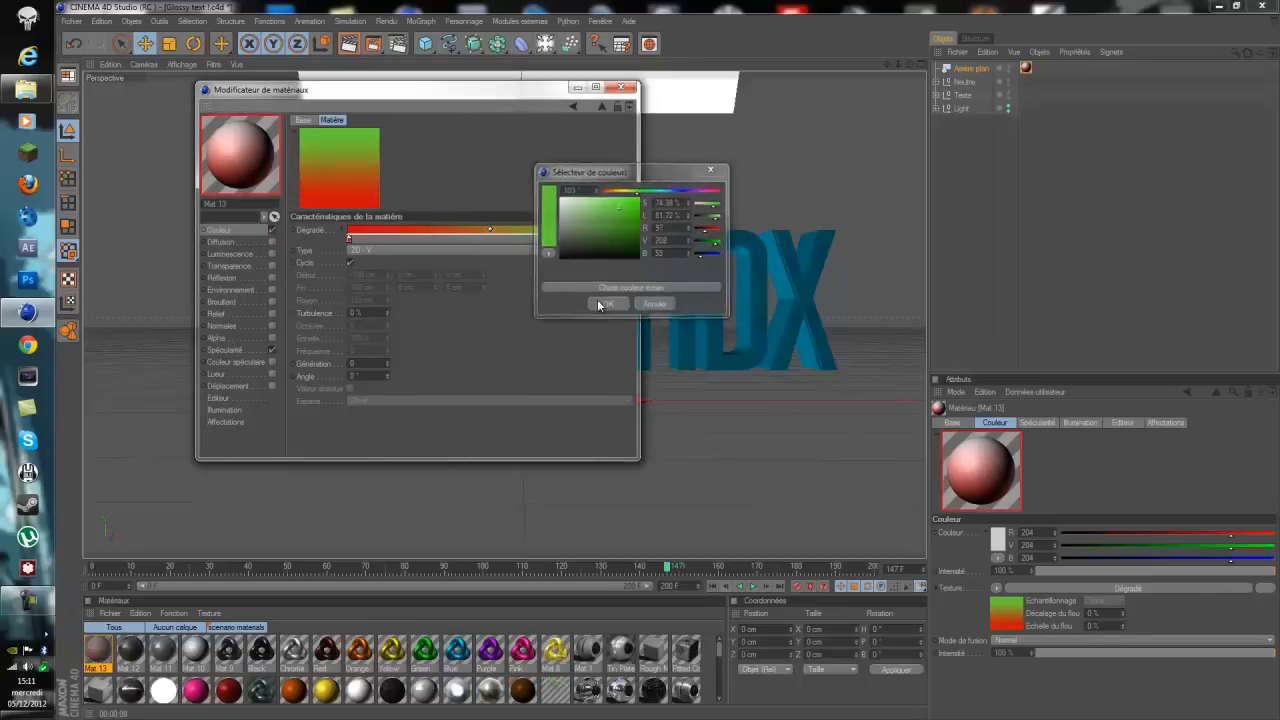
pyautogui.click(624, 88)
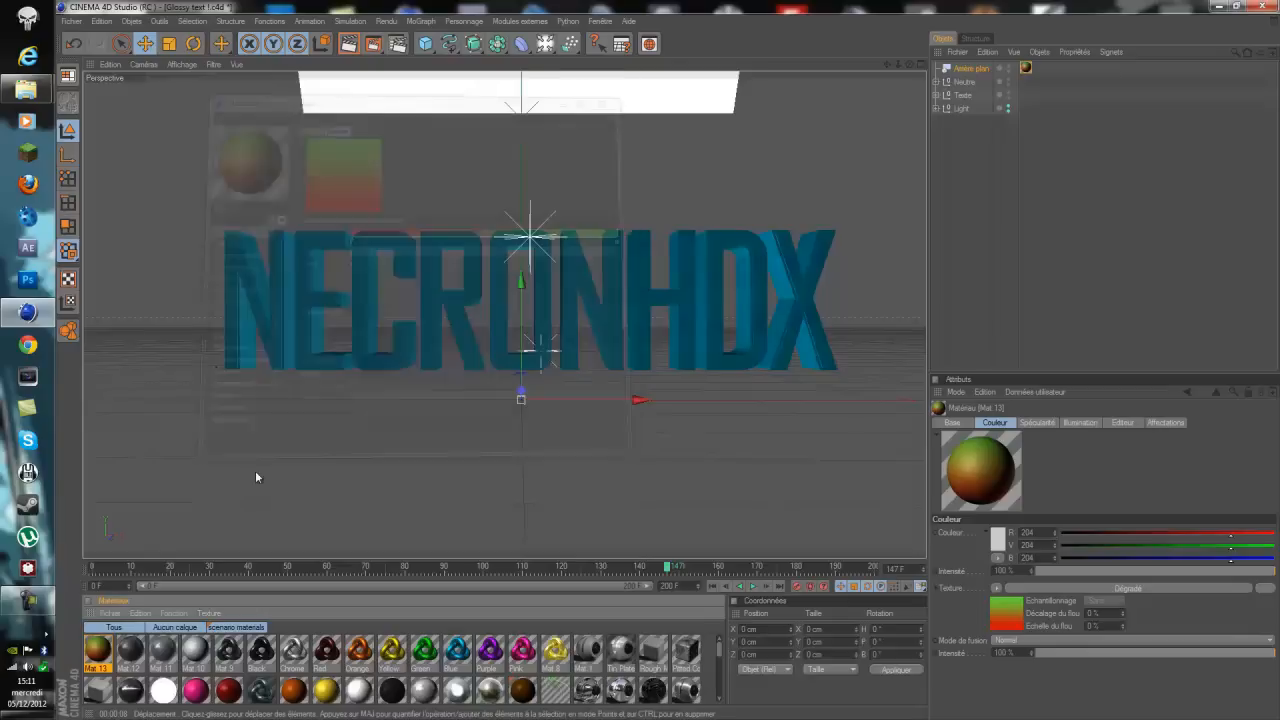
pyautogui.click(349, 44)
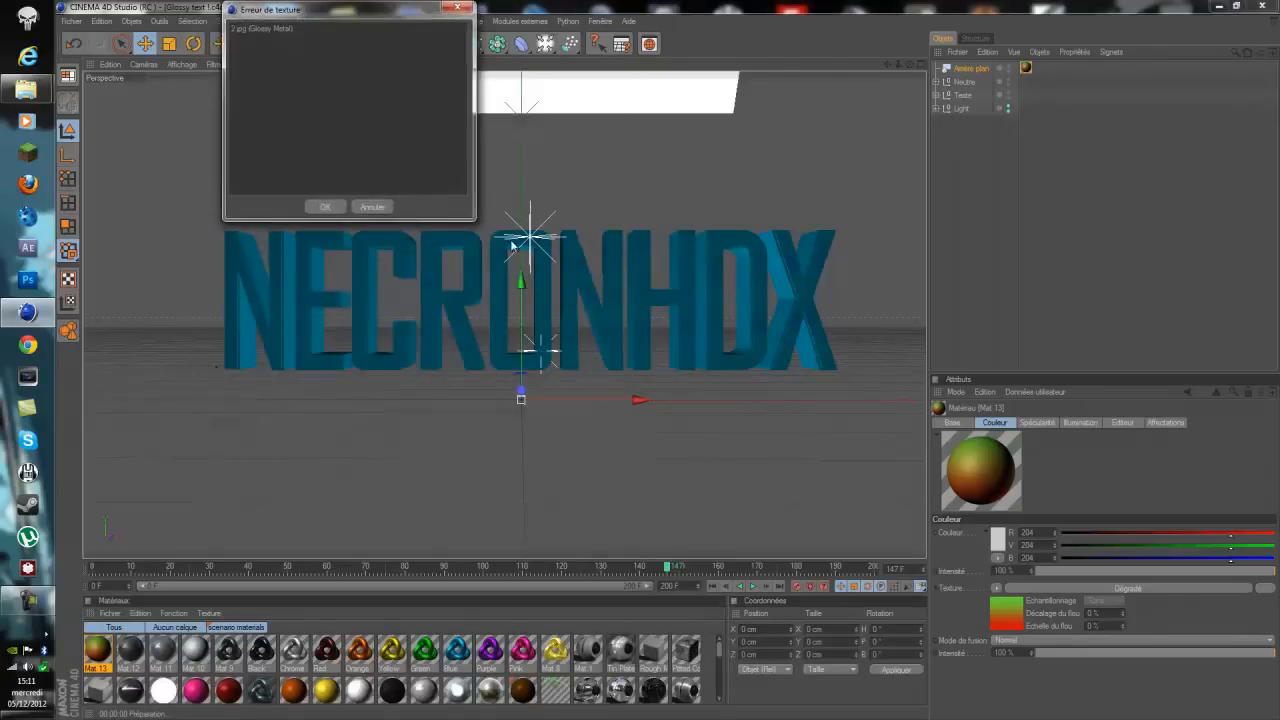
pyautogui.click(323, 200)
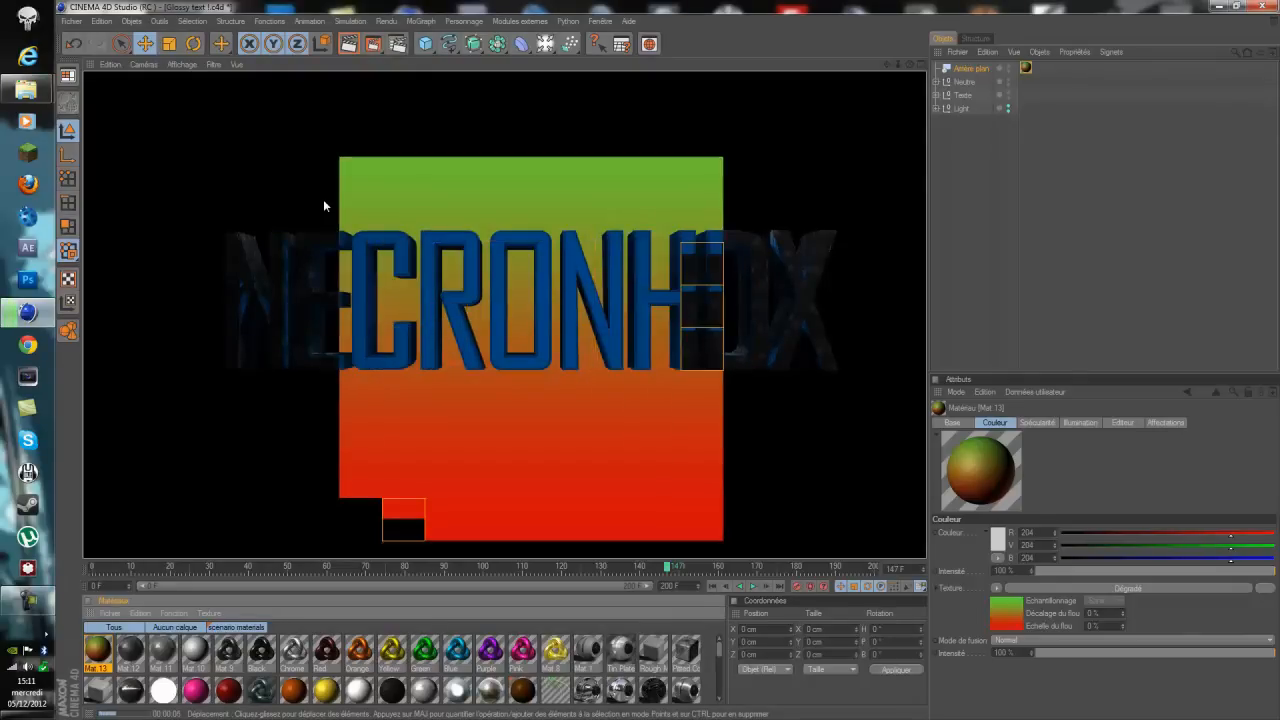
# Undo the gradient changes to restore the image Sans titre-2 as Mat 13's colour texture, and close the material editor
pyautogui.click(105, 652)
pyautogui.doubleClick(97, 650)
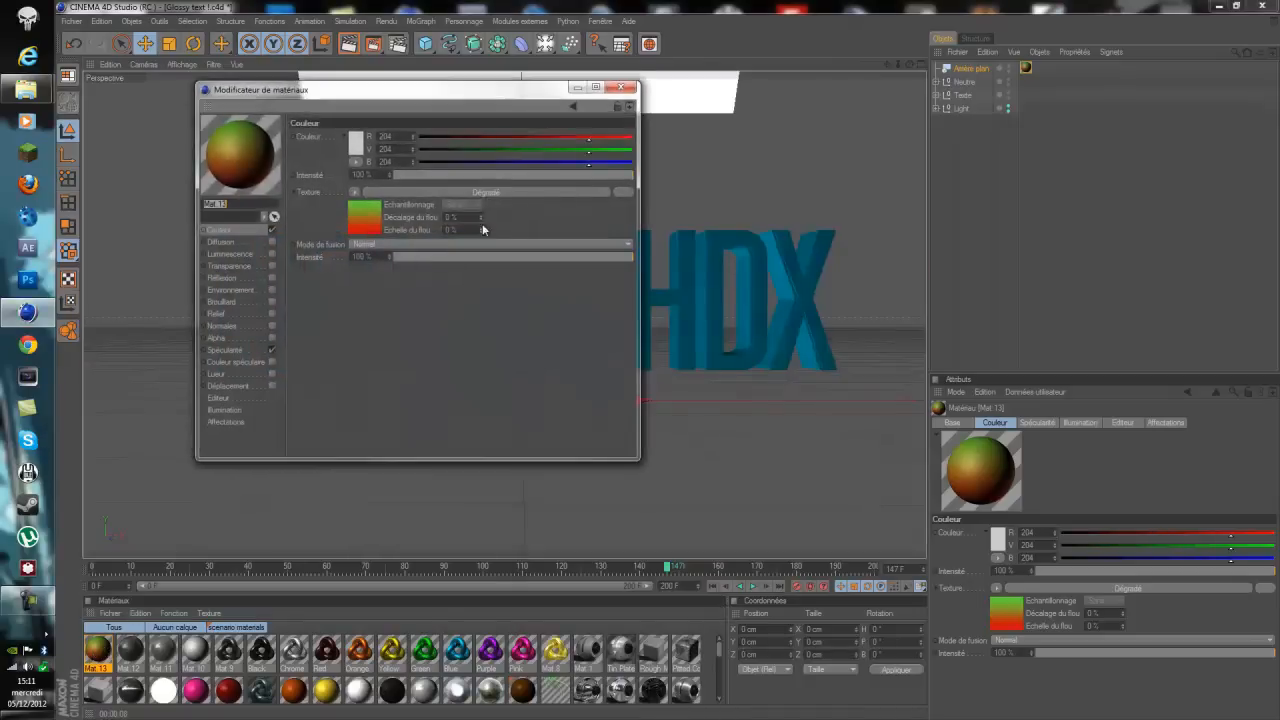
pyautogui.click(74, 44)
pyautogui.click(74, 44)
pyautogui.click(74, 44)
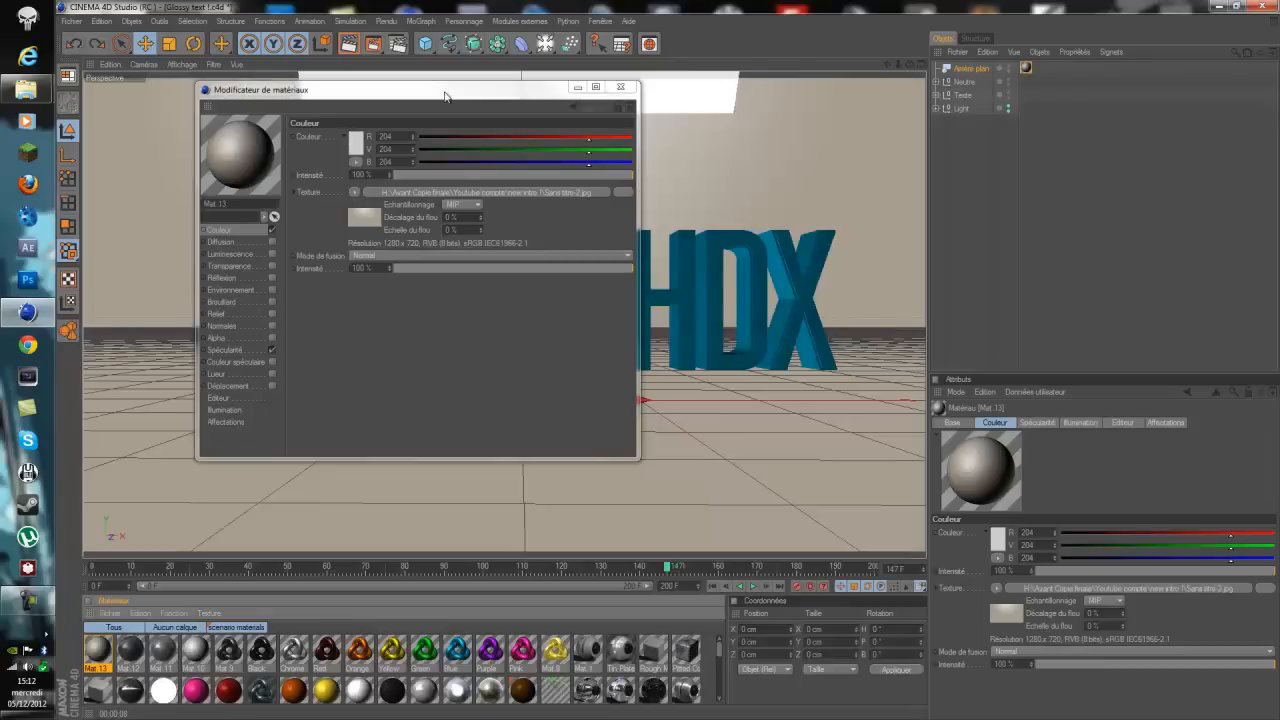
pyautogui.click(620, 87)
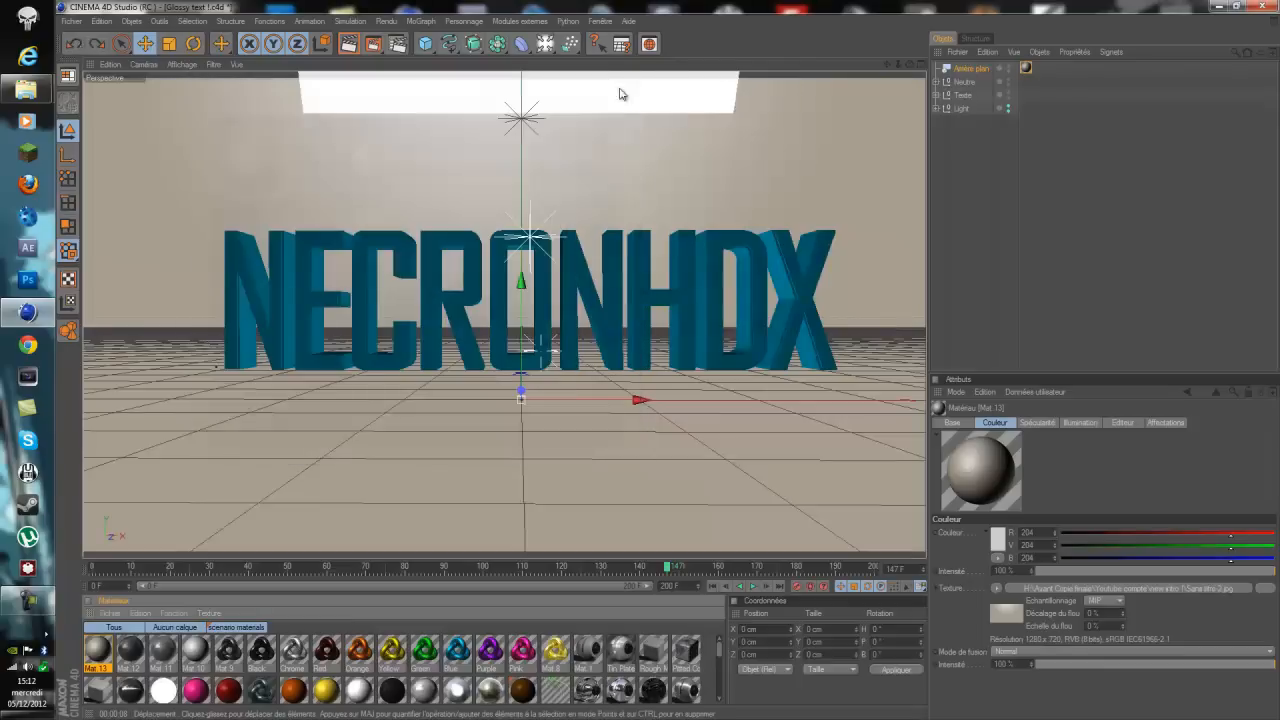
# Set the render output to the HDV/HDTV 720 29.97 preset and the frame range to all frames (Toutes les images)
pyautogui.click(398, 44)
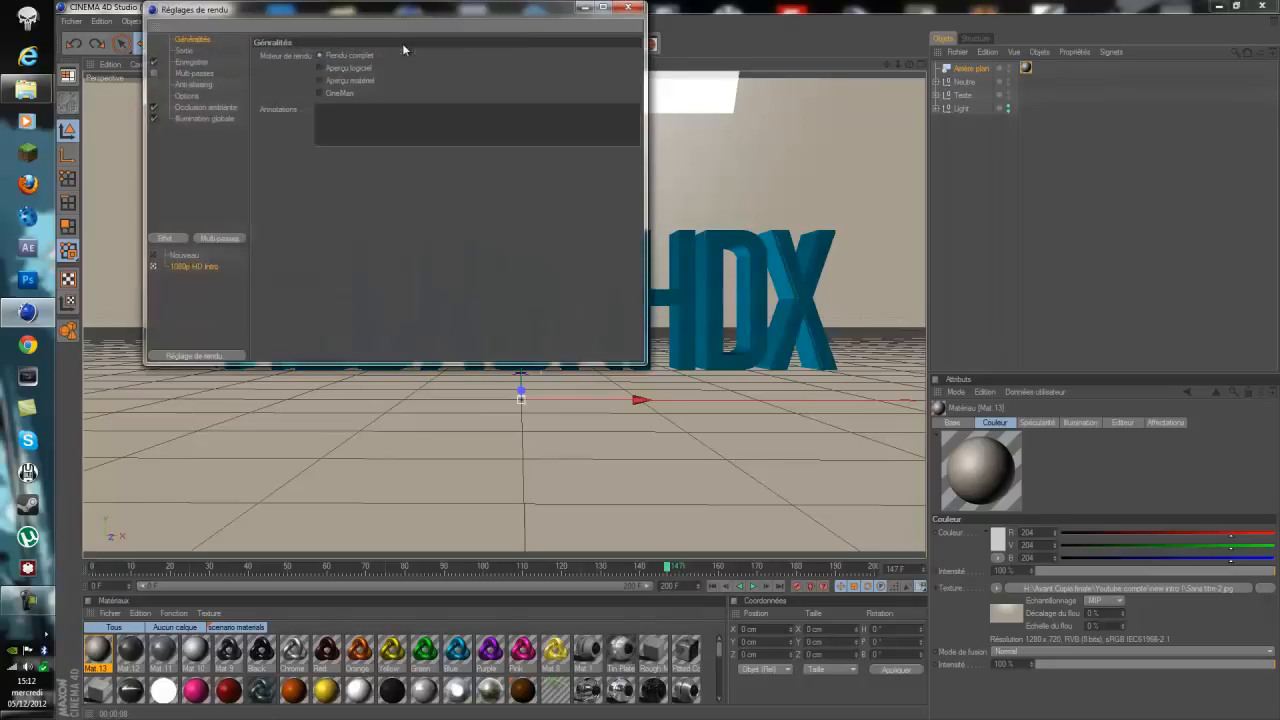
pyautogui.click(184, 51)
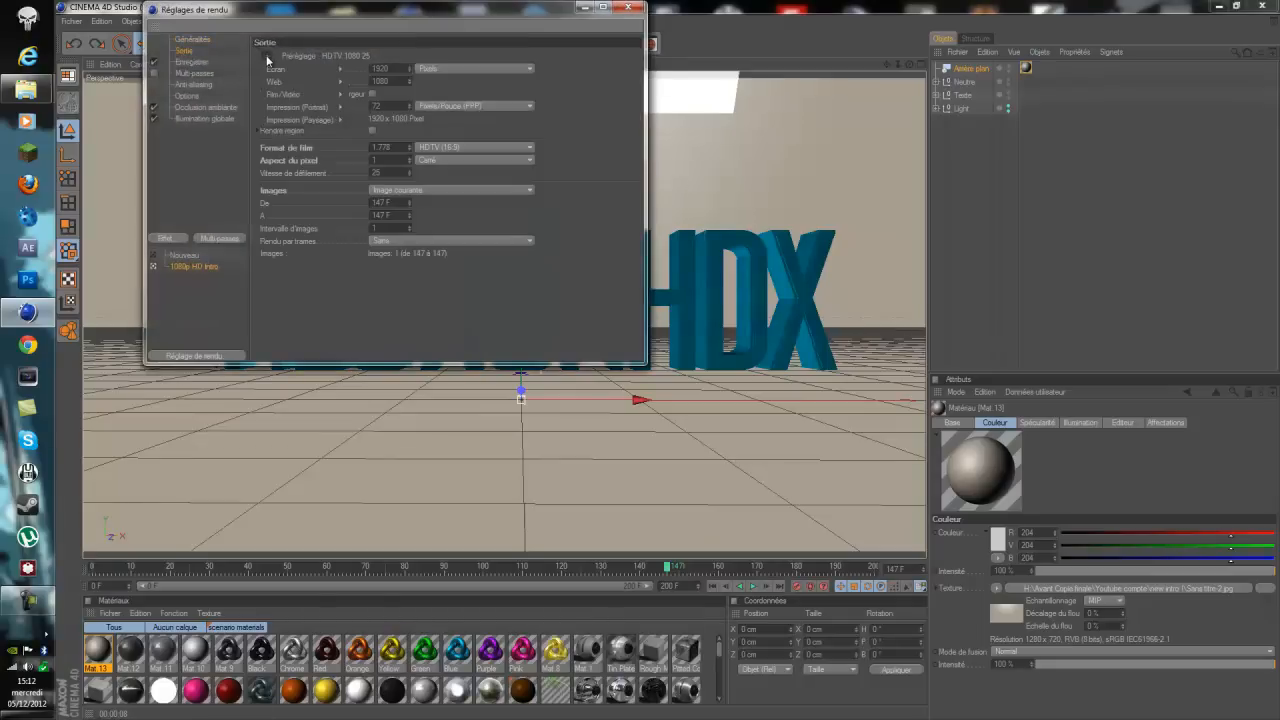
pyautogui.moveTo(300, 94)
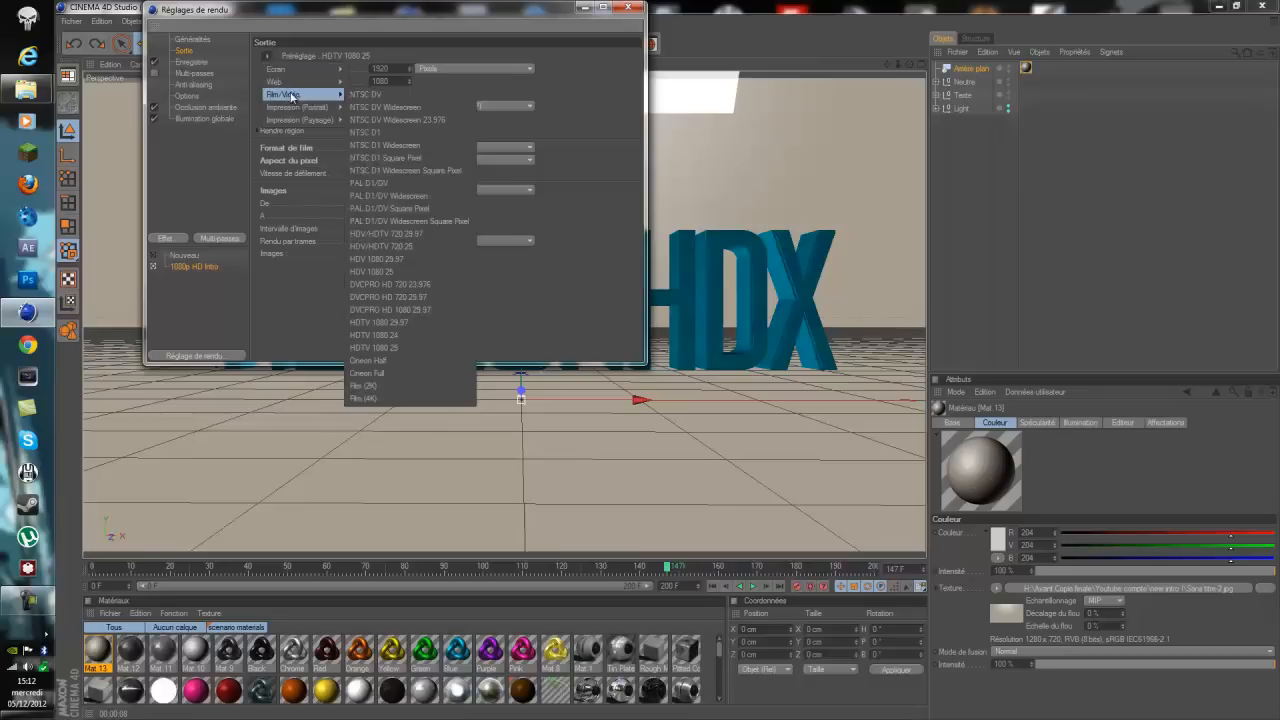
pyautogui.click(427, 233)
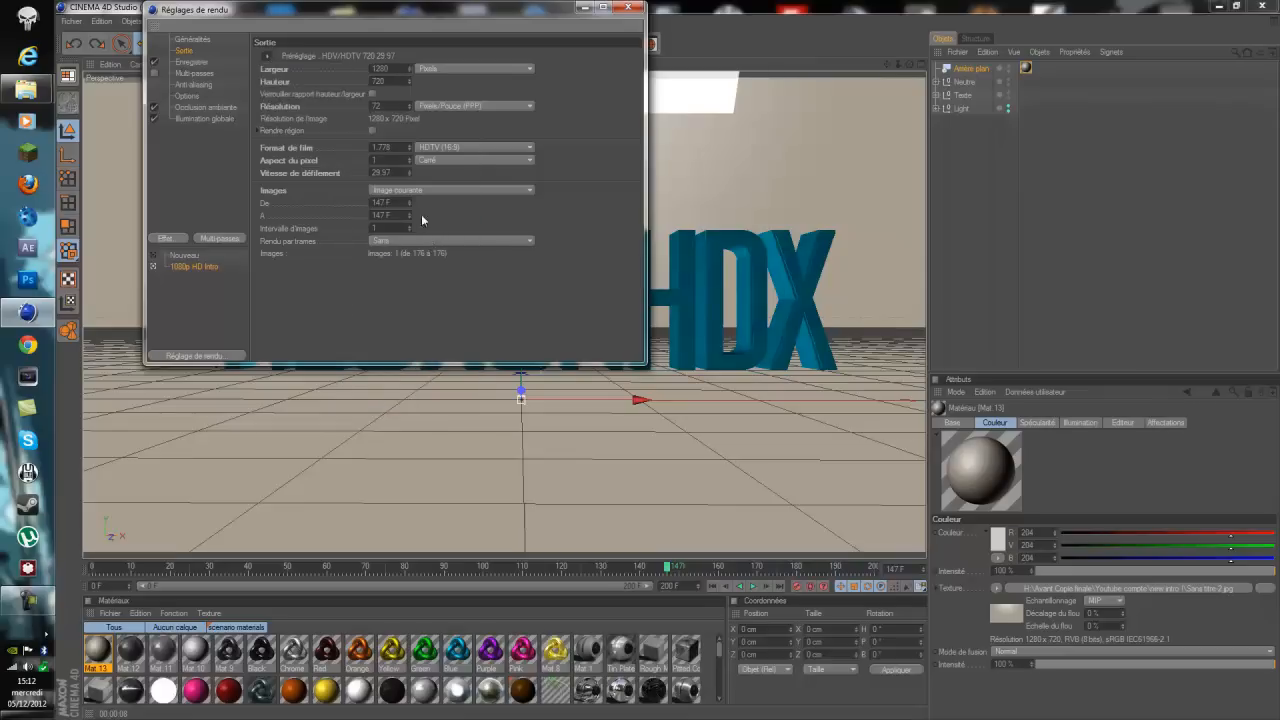
pyautogui.click(400, 191)
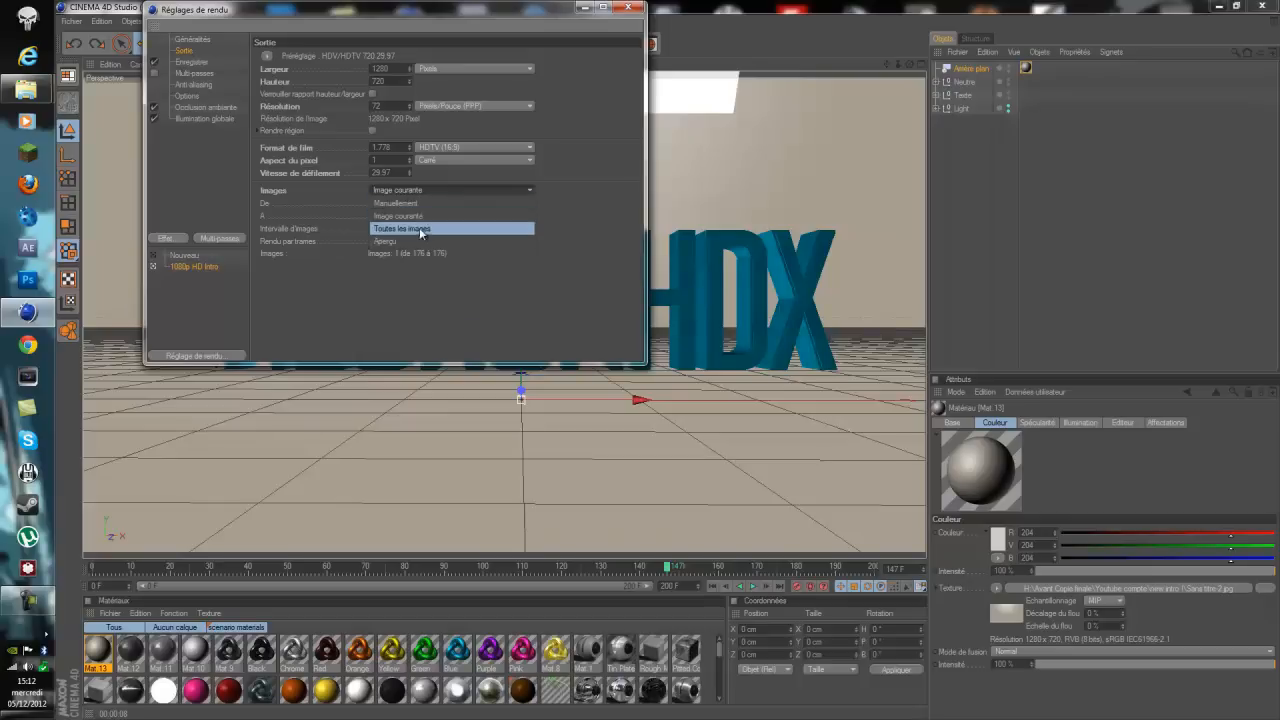
pyautogui.click(421, 229)
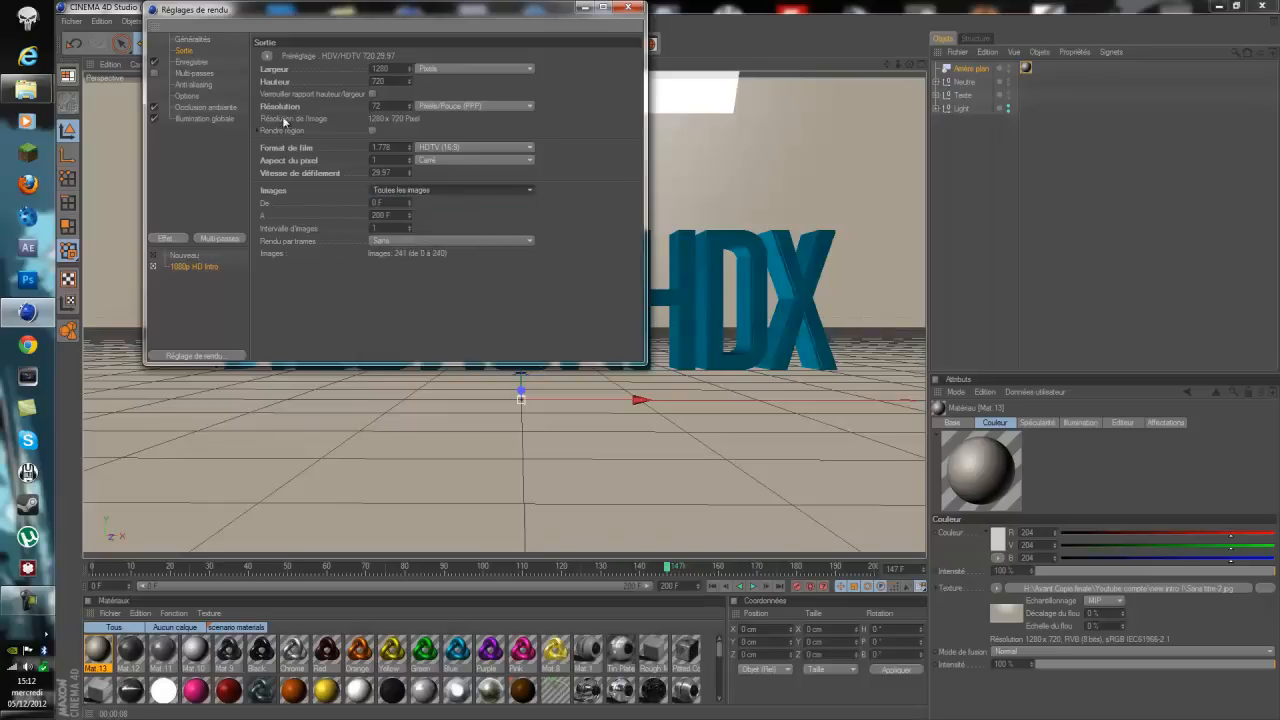
# Set the render to save to the desktop as "texte entier" in Film AVI format
pyautogui.click(192, 62)
pyautogui.click(625, 79)
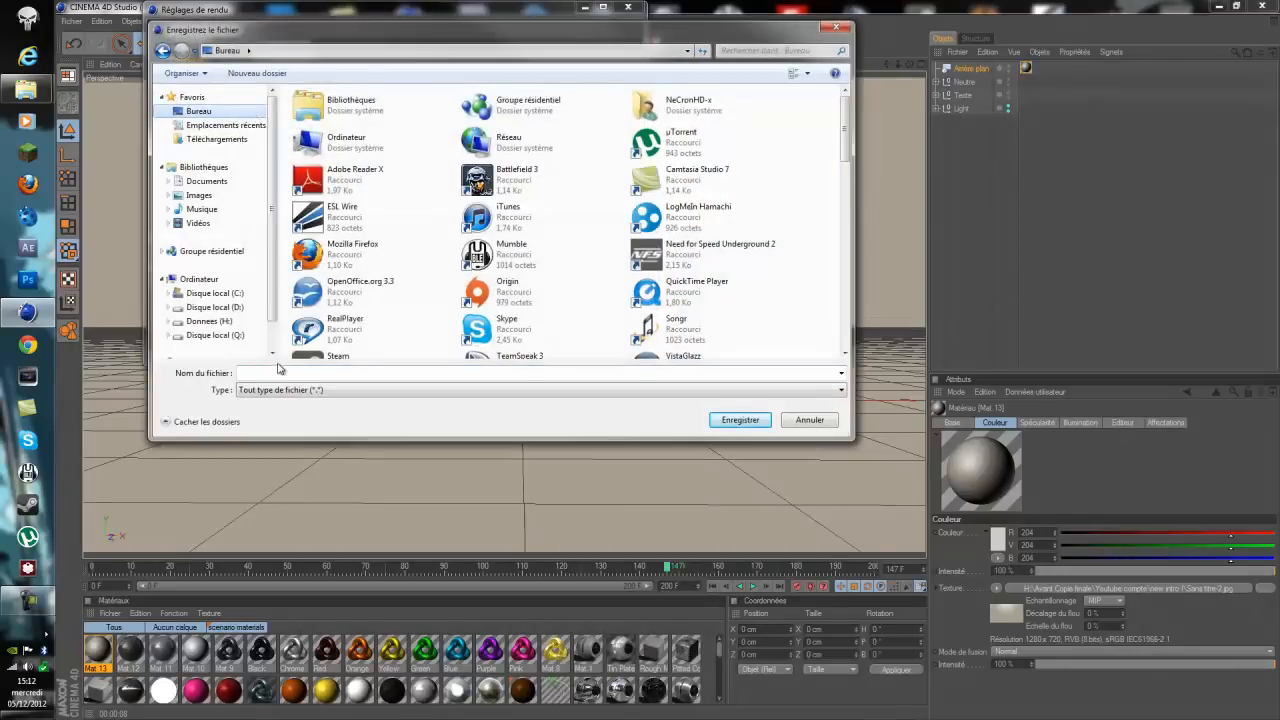
pyautogui.click(274, 372)
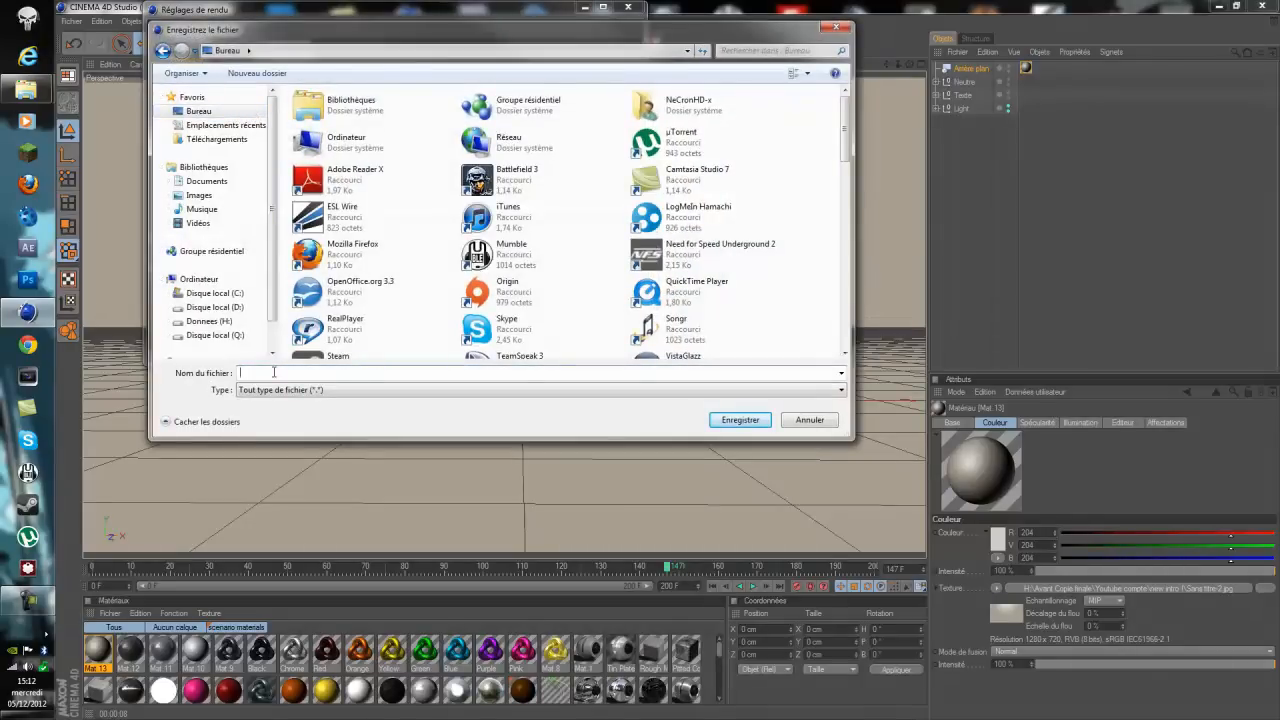
pyautogui.write('texte entier')
pyautogui.press('Return')
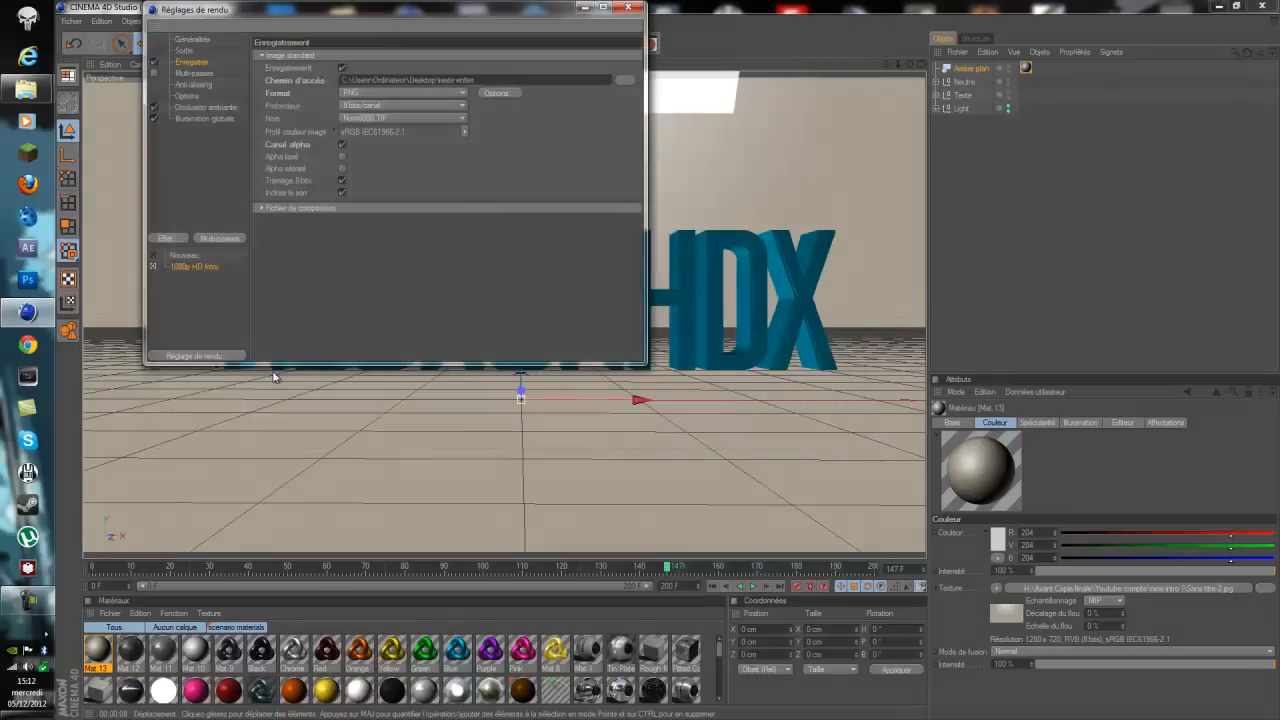
pyautogui.click(363, 93)
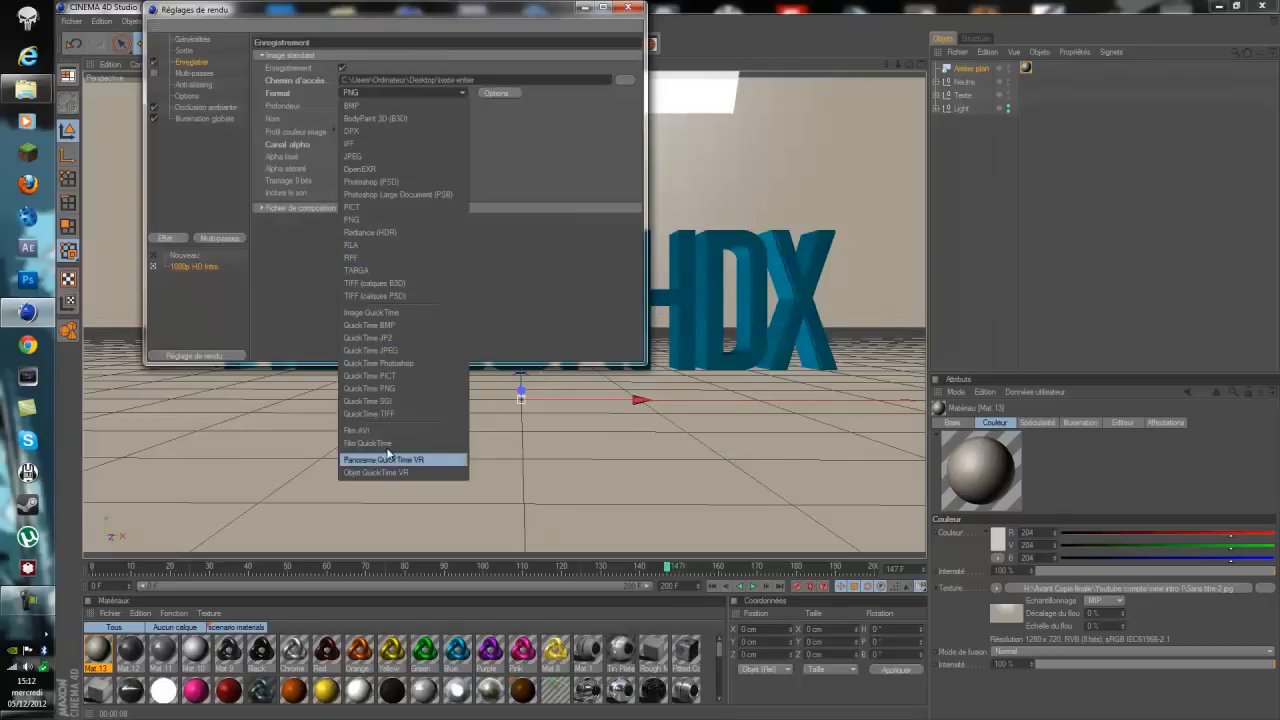
pyautogui.click(358, 430)
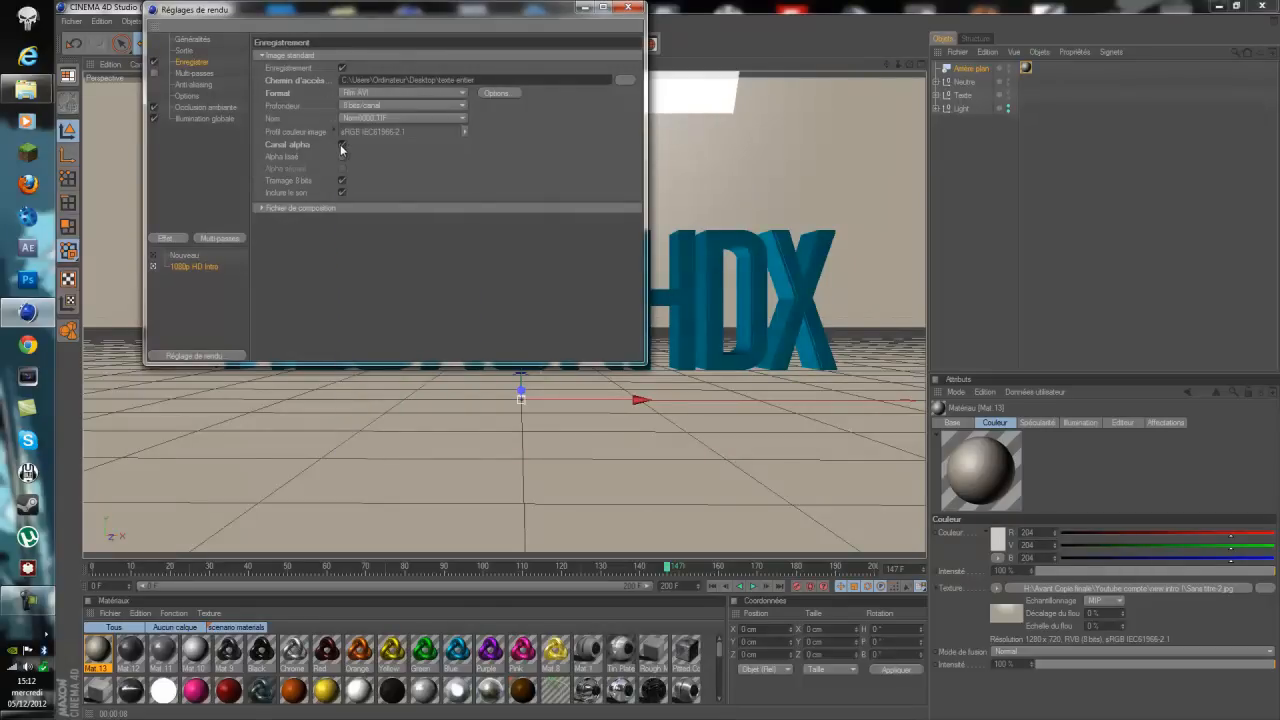
# Review the anti-aliasing and global illumination settings, disable ambient occlusion (Occlusion ambiante), and close the render settings
pyautogui.click(202, 74)
pyautogui.click(194, 86)
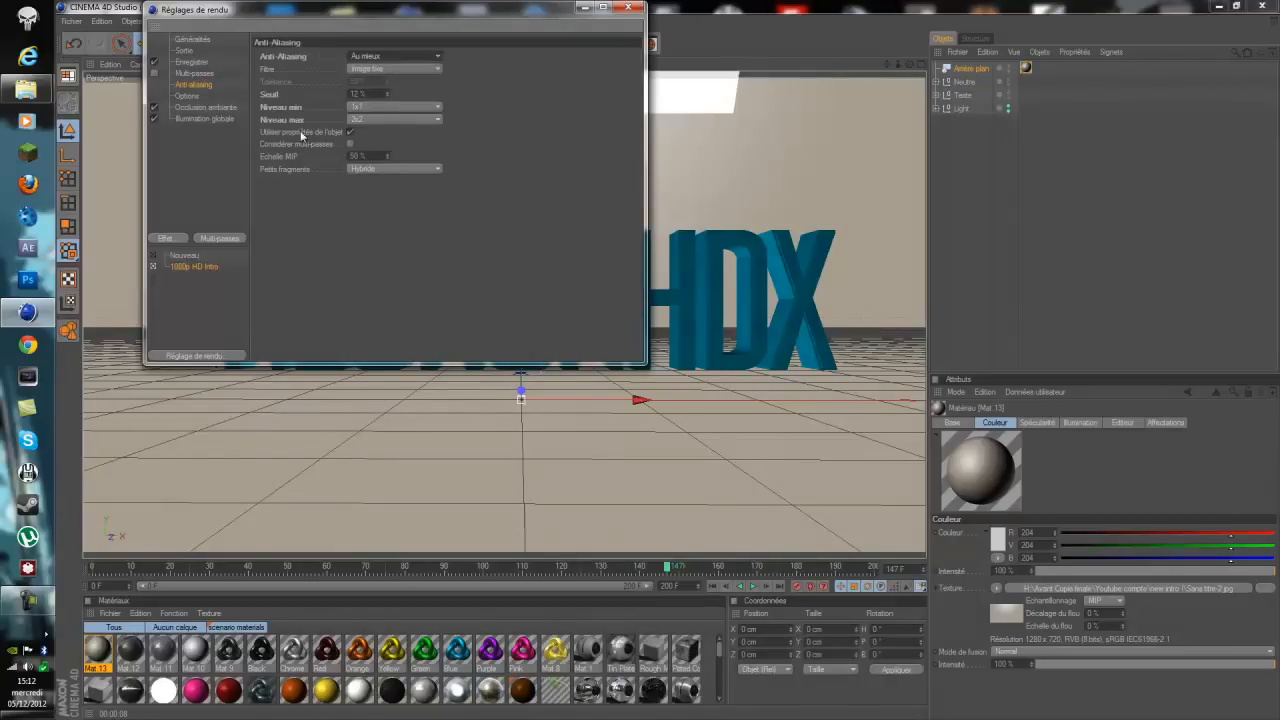
pyautogui.click(205, 107)
pyautogui.click(196, 119)
pyautogui.click(185, 107)
pyautogui.click(155, 109)
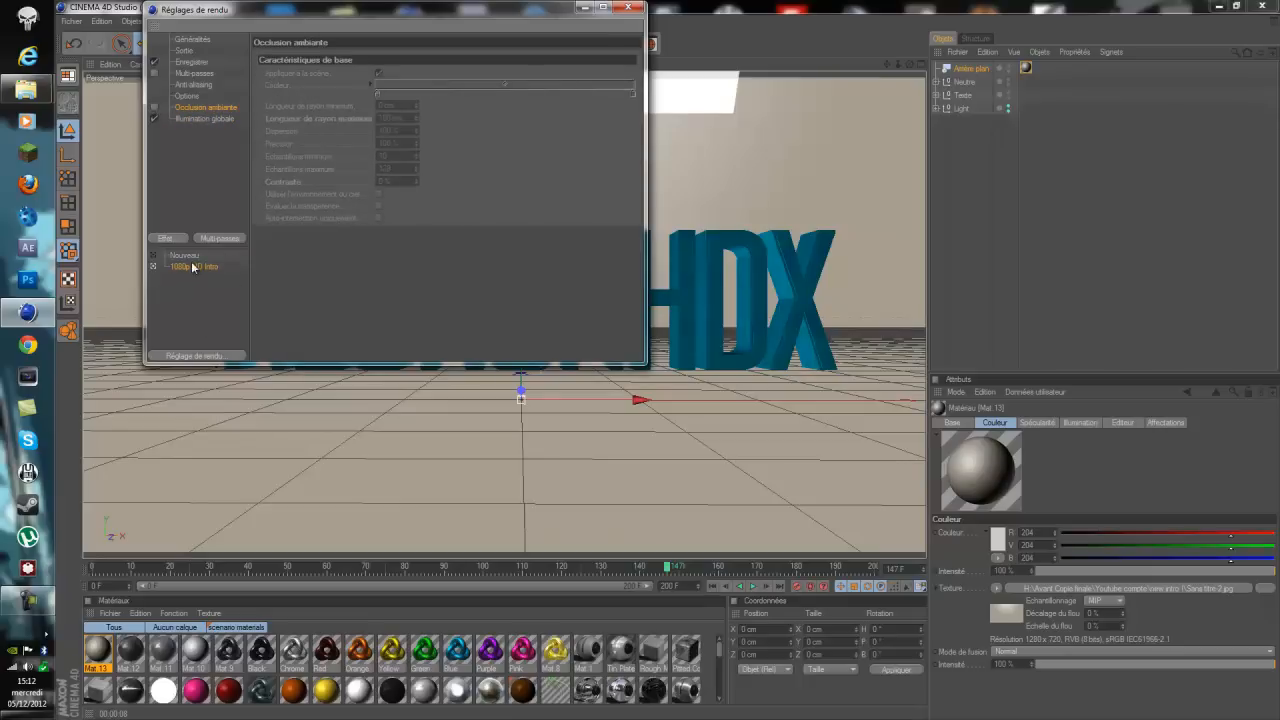
pyautogui.click(629, 9)
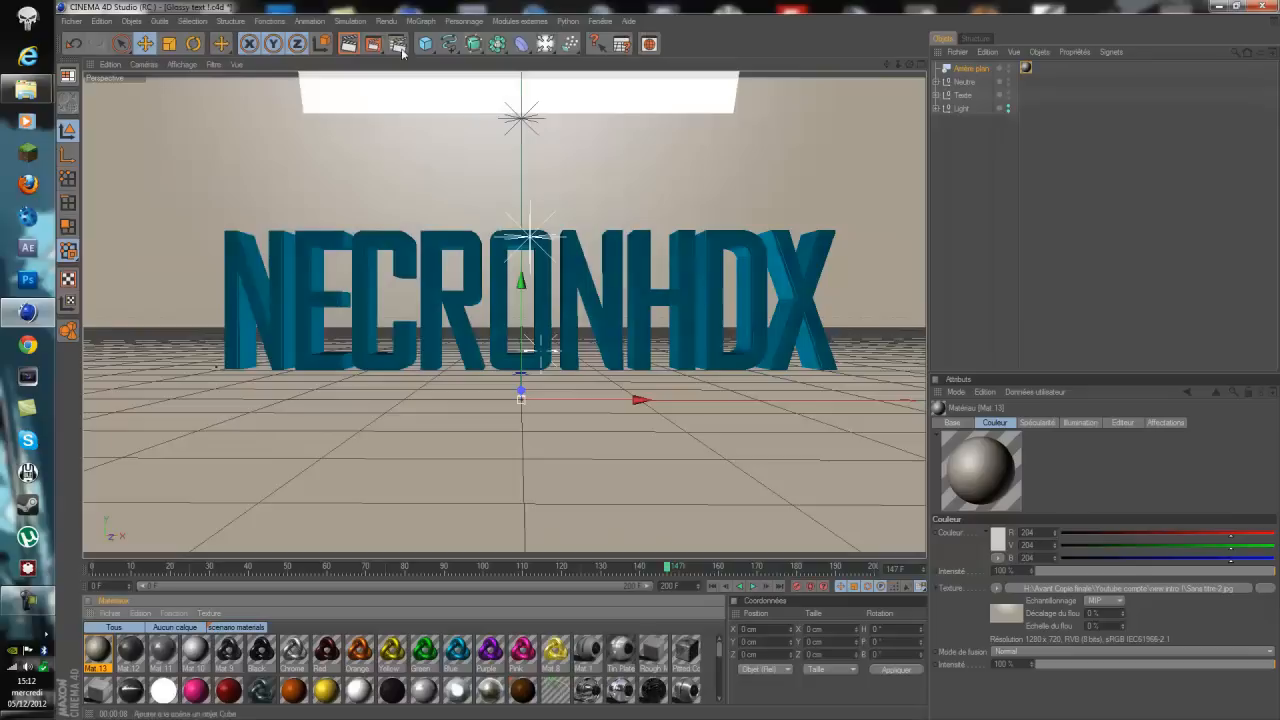
# Render the animation in the picture viewer despite the missing texture, and minimize the viewer while it renders
pyautogui.click(376, 47)
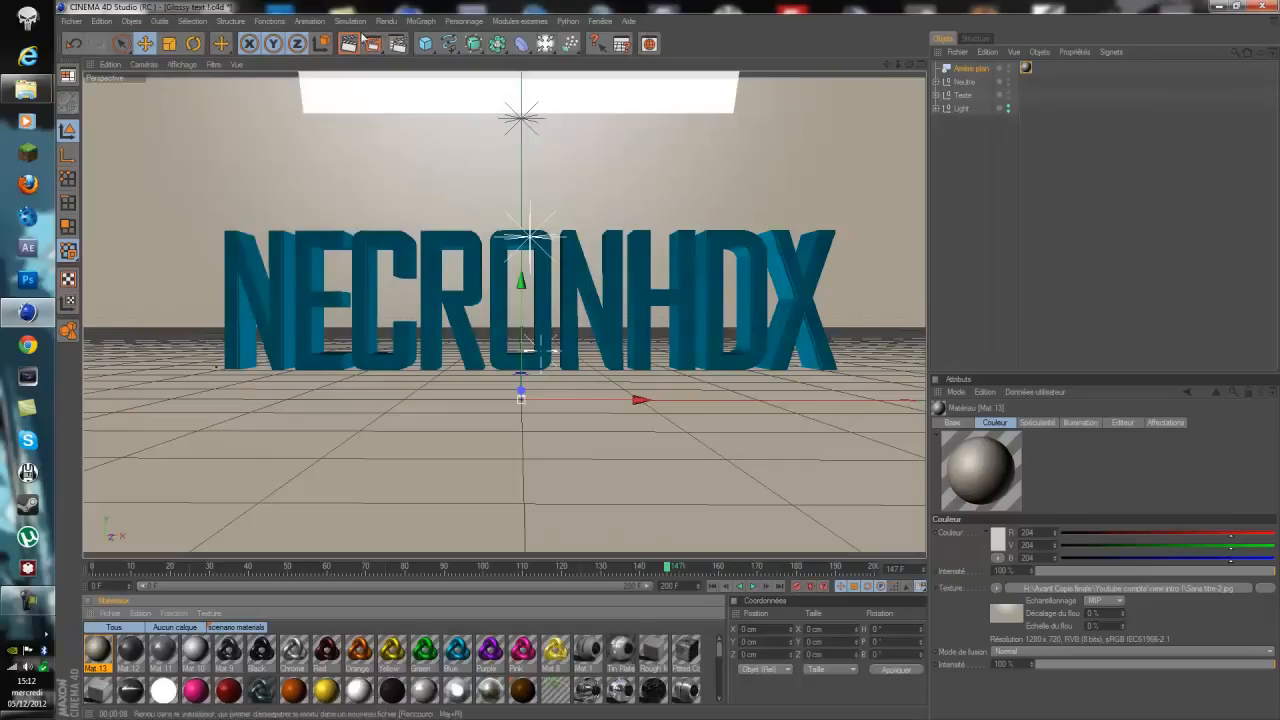
pyautogui.click(351, 207)
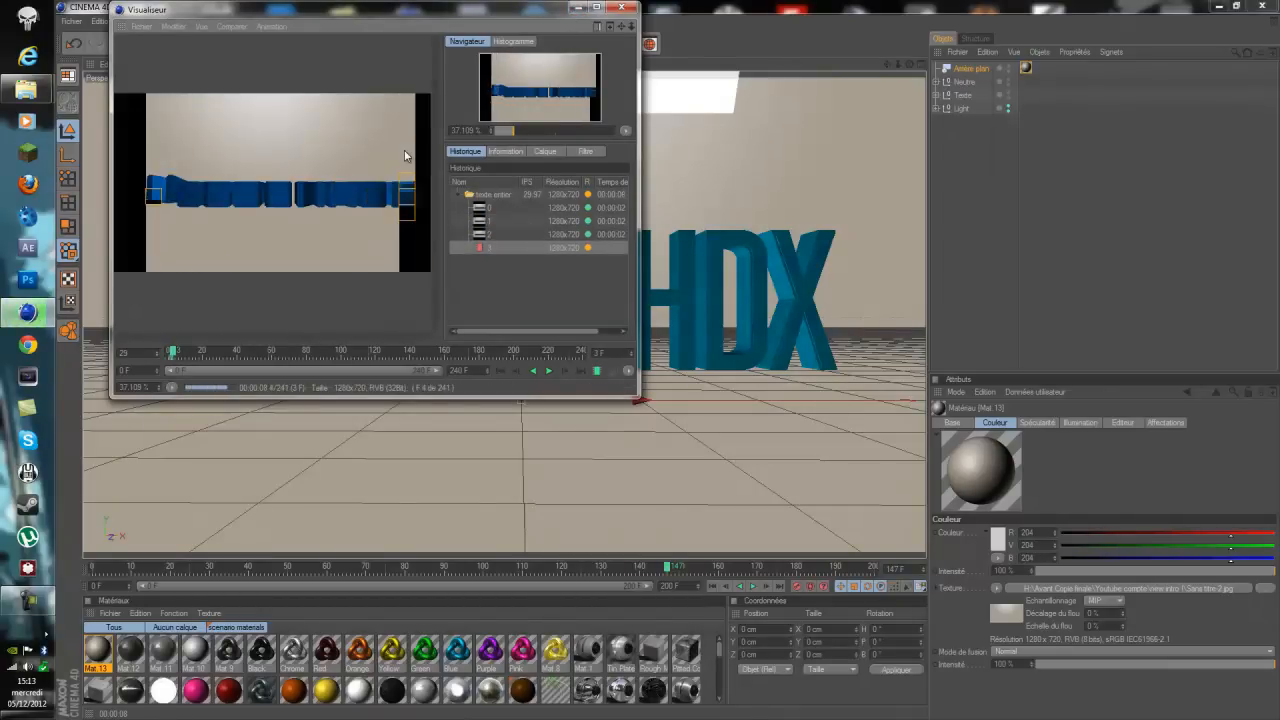
pyautogui.click(580, 10)
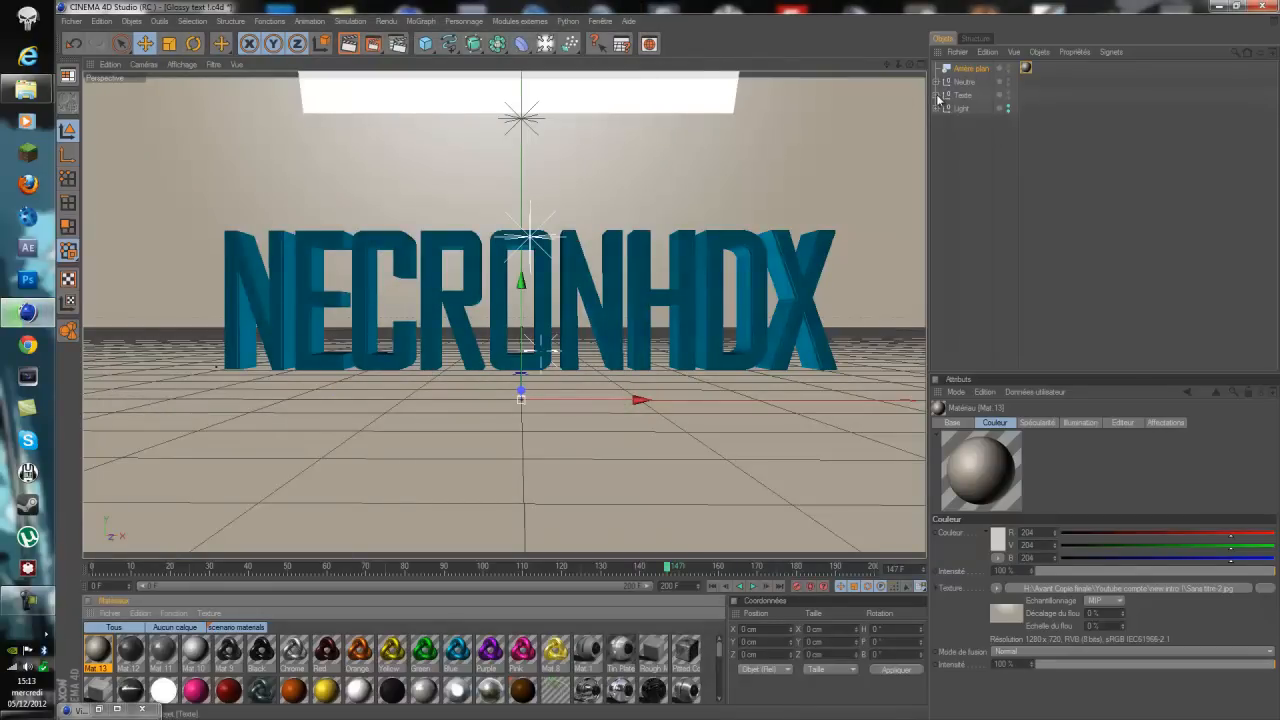
pyautogui.click(473, 44)
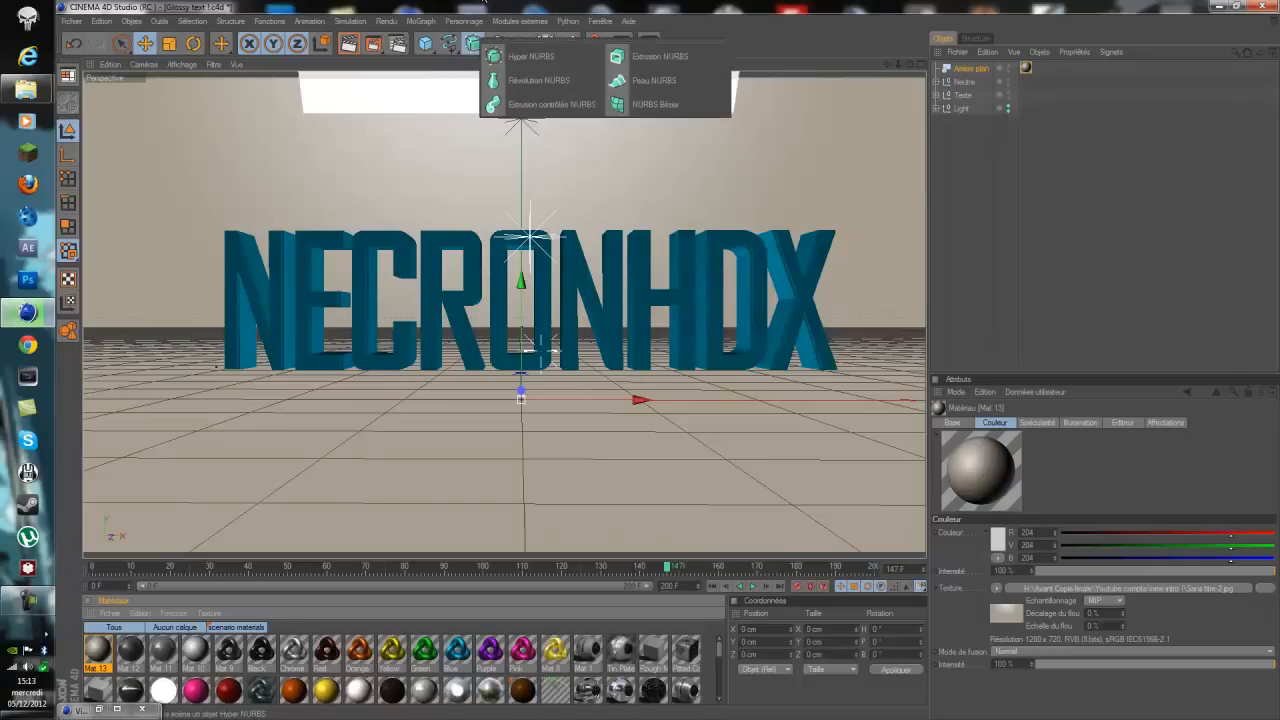
# Add an atom array (Réseau d'atomes) and place the Texte group inside it
pyautogui.click(497, 44)
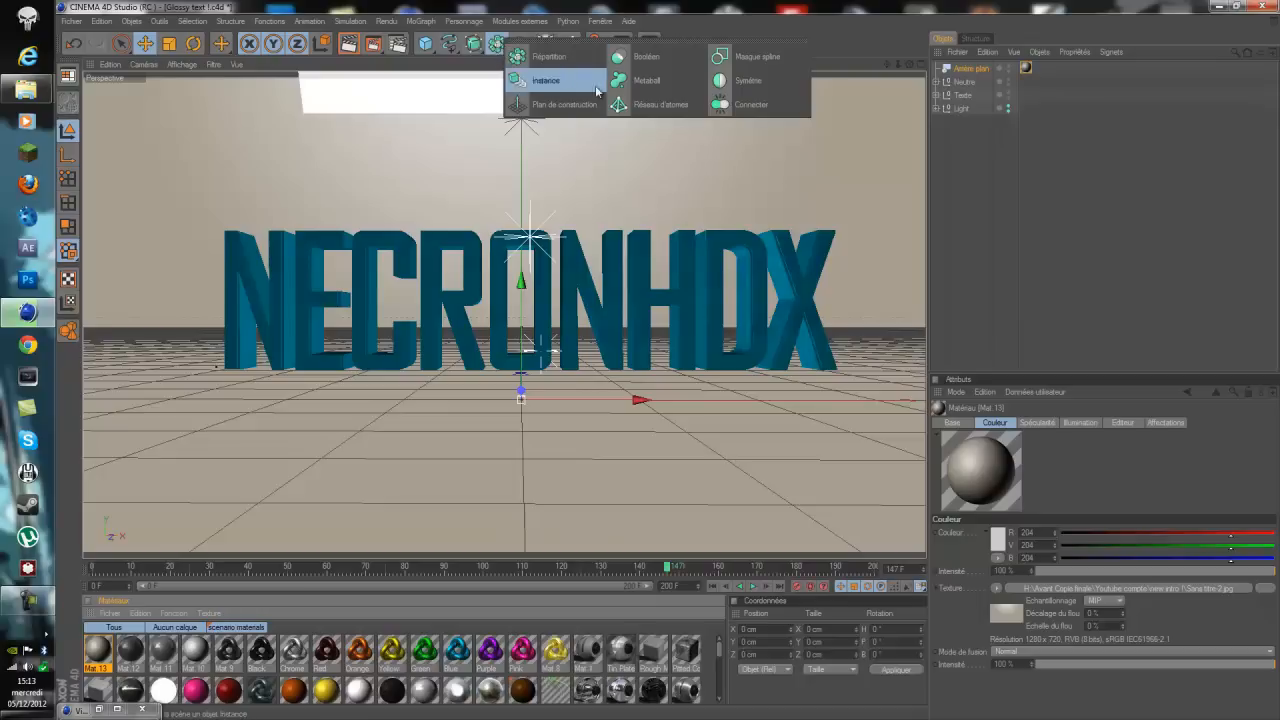
pyautogui.click(643, 106)
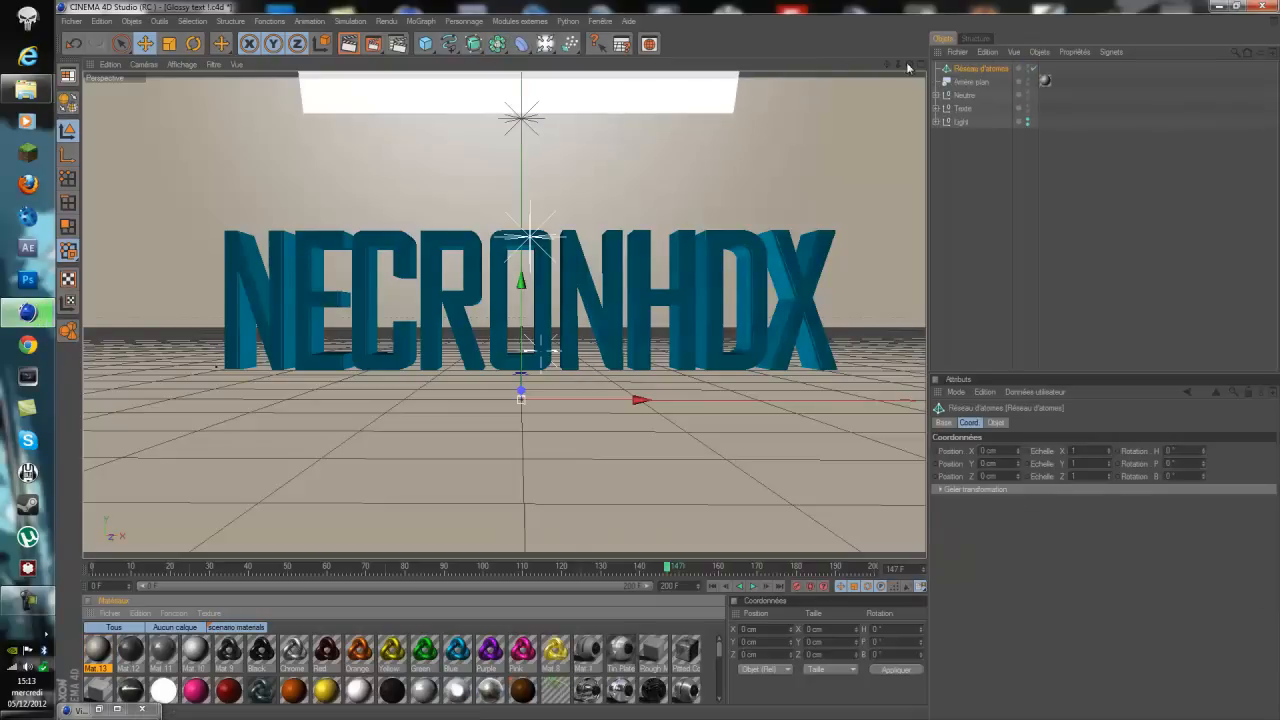
pyautogui.moveTo(963, 108); pyautogui.dragTo(970, 74)
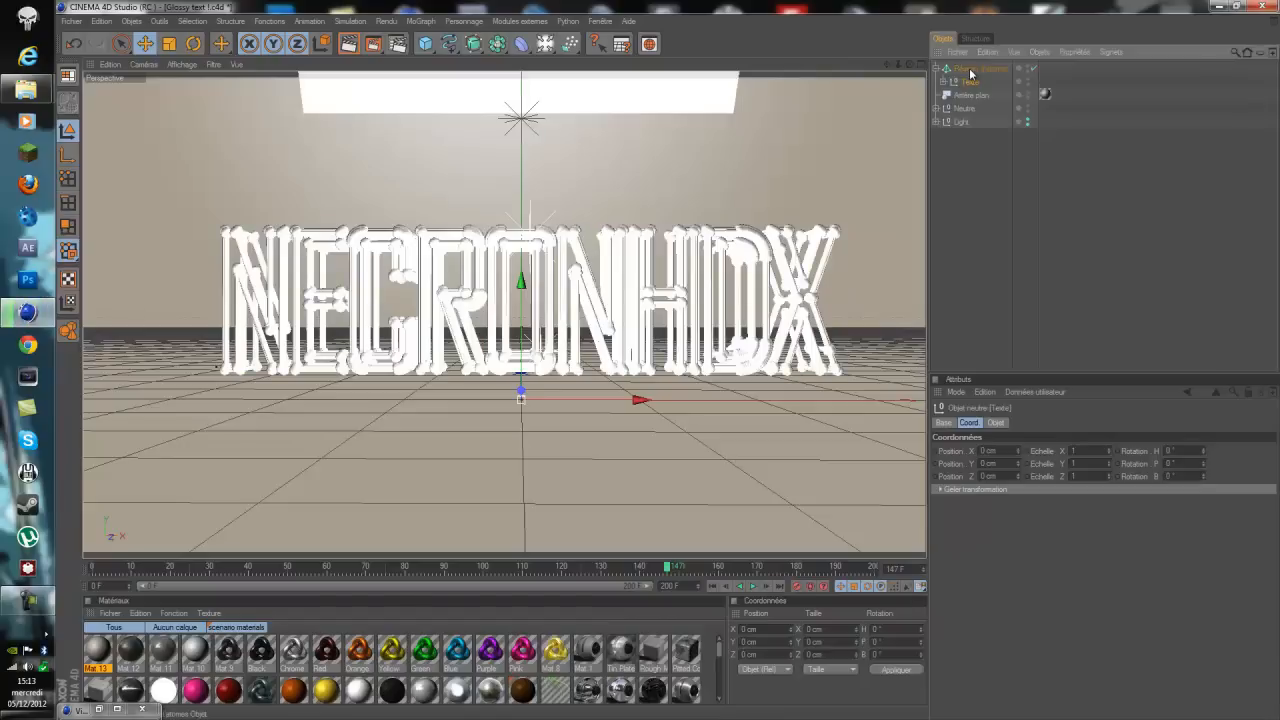
# Set both the cylinder radius and the sphere radius of the atom array to 1 cm
pyautogui.click(973, 71)
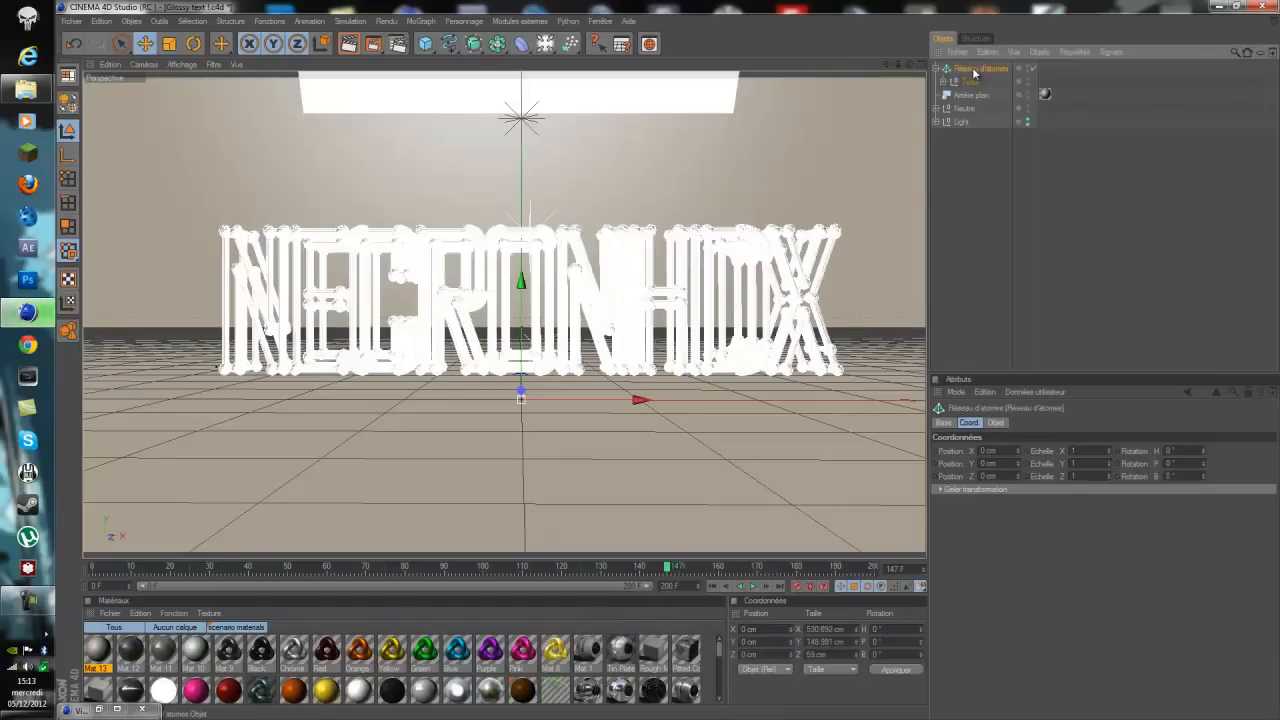
pyautogui.click(945, 424)
pyautogui.click(997, 423)
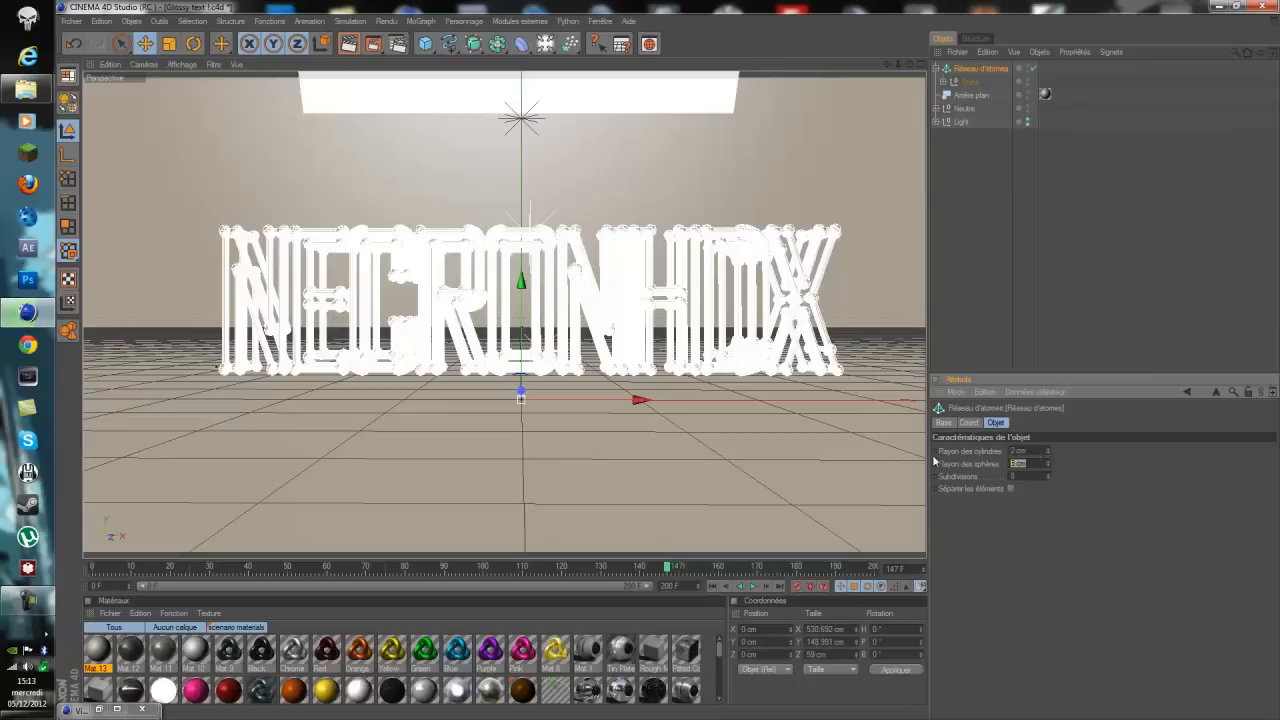
pyautogui.write('1')
pyautogui.press('Return')
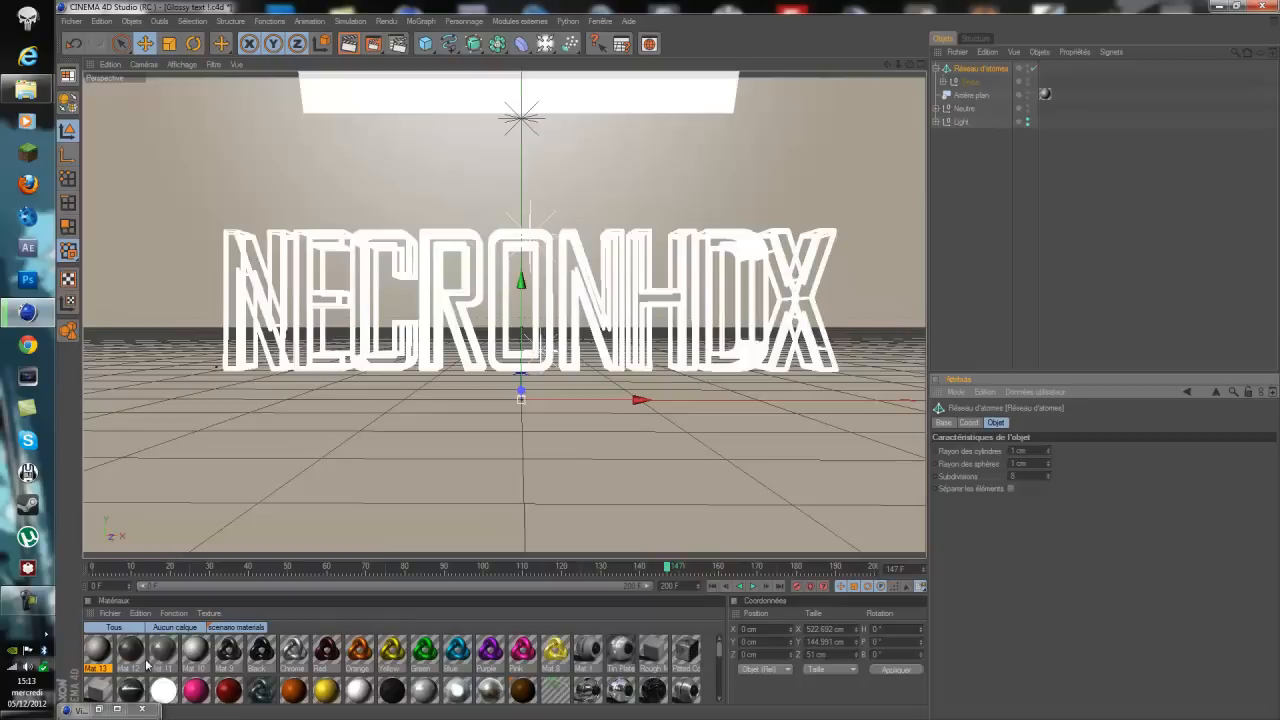
# Create a new material with a black colour and apply it to the atom array
pyautogui.doubleClick(83, 643)
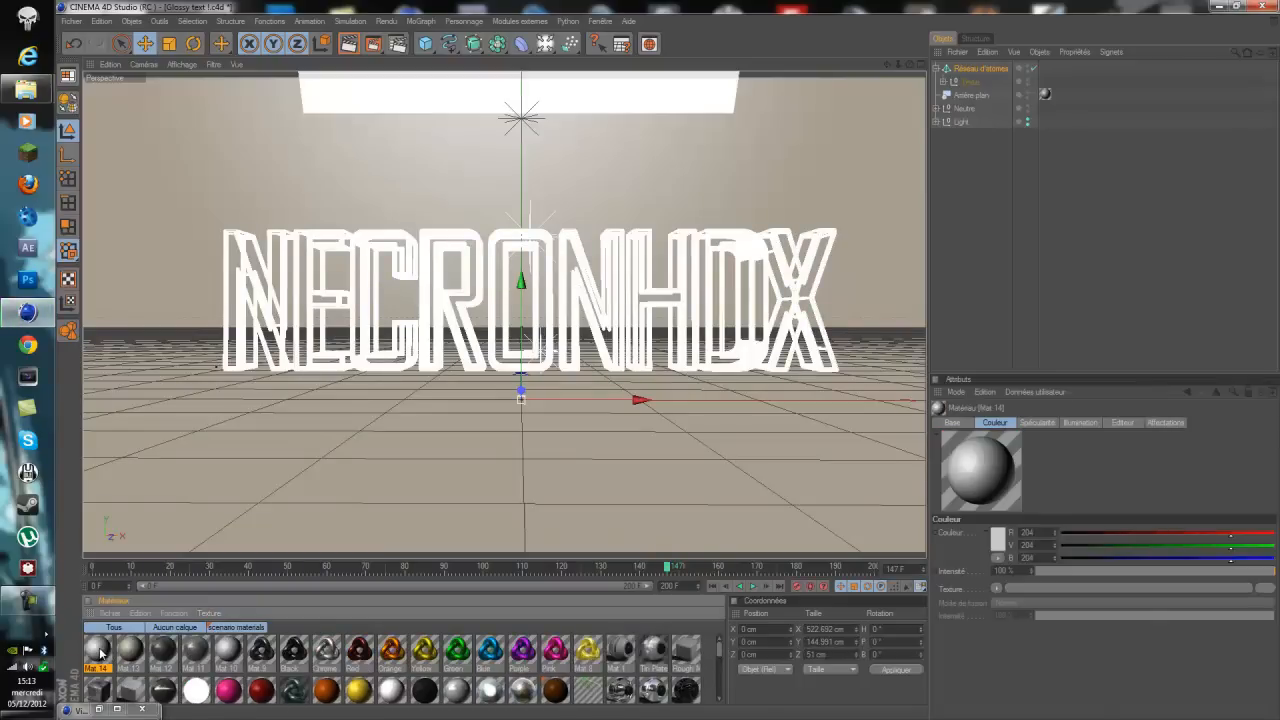
pyautogui.doubleClick(100, 653)
pyautogui.click(350, 137)
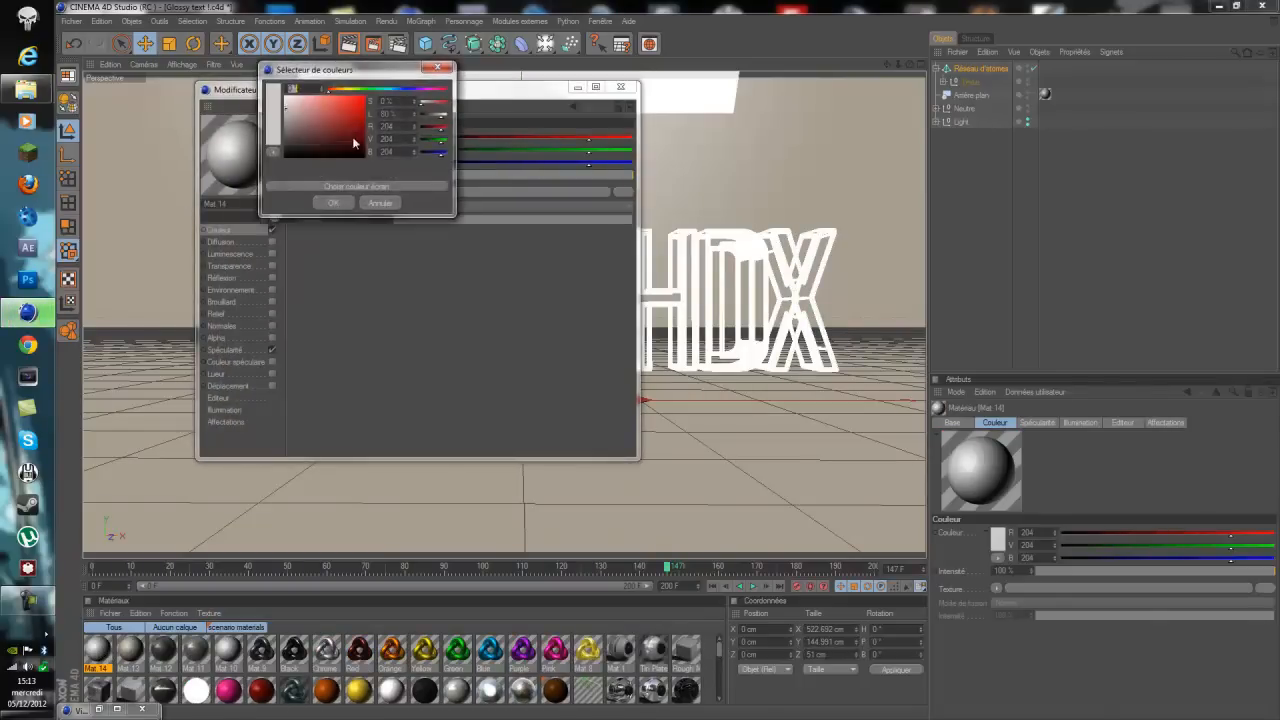
pyautogui.click(333, 202)
pyautogui.click(620, 86)
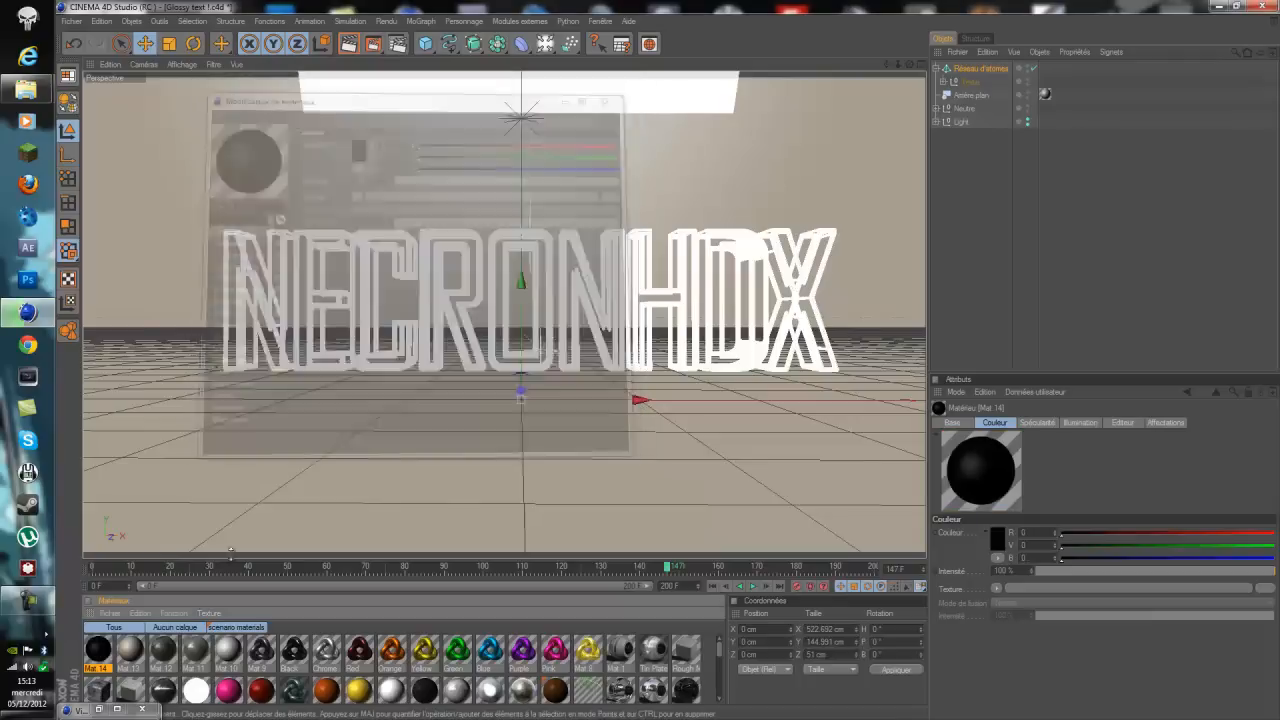
pyautogui.moveTo(970, 72); pyautogui.dragTo(971, 71)
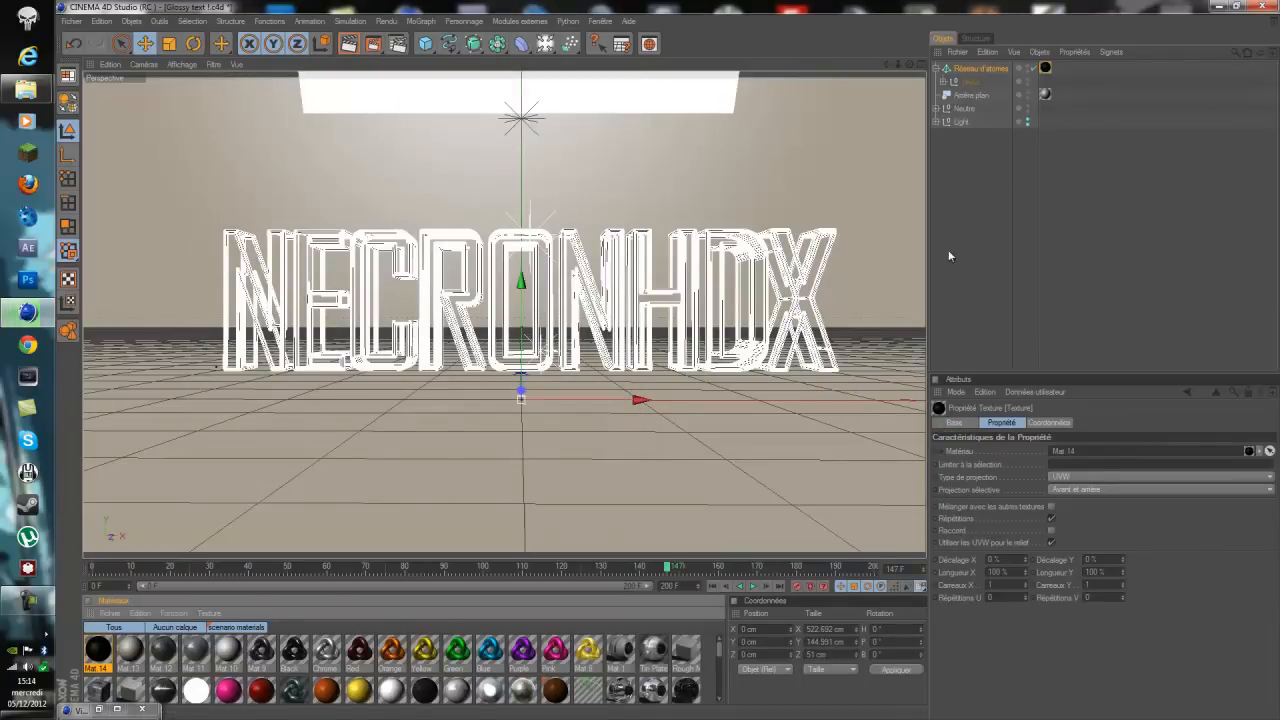
pyautogui.click(981, 224)
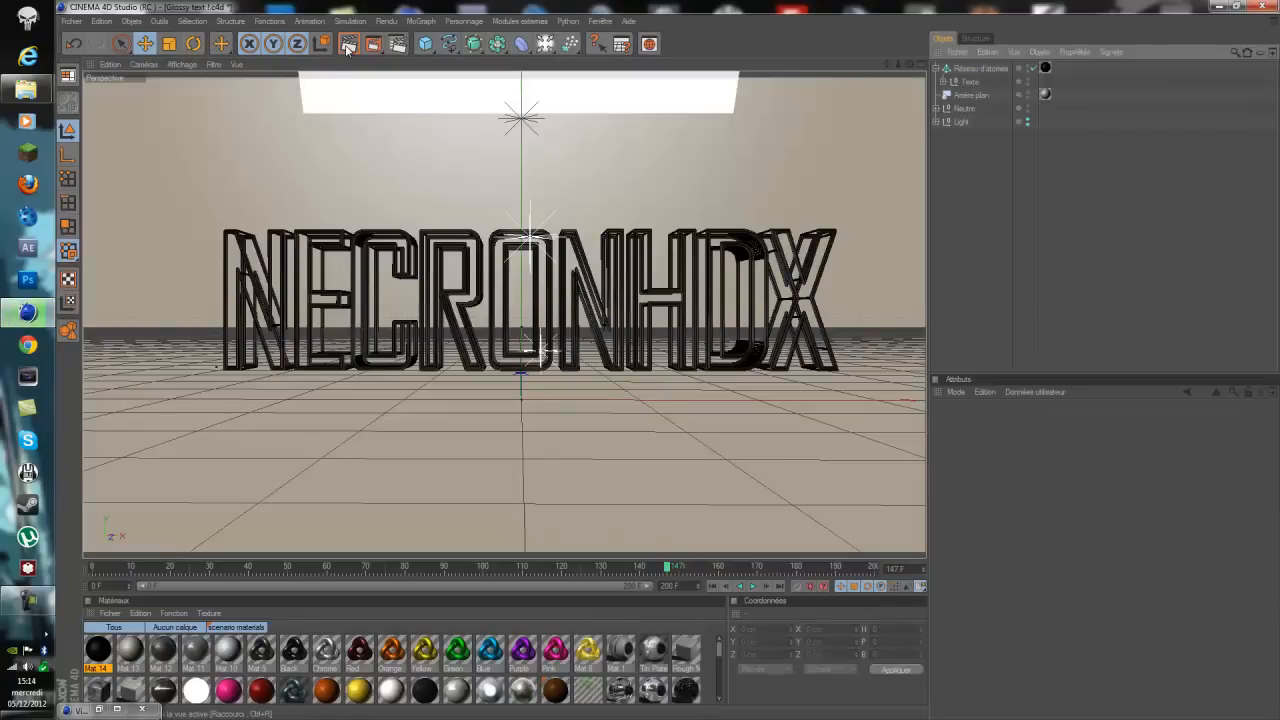
# Set the atom array's cylinder radius to 0.5 cm and sphere radius to 0.9 cm, and return the animation to frame 0
pyautogui.click(990, 67)
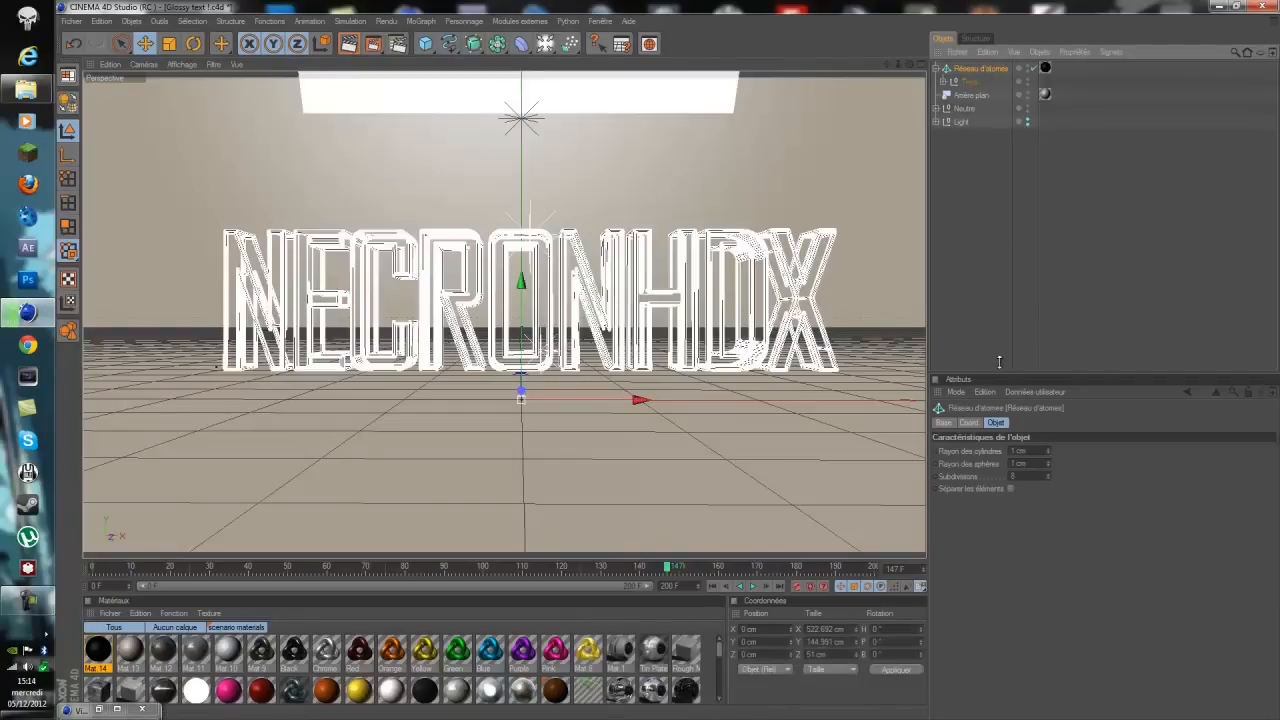
pyautogui.doubleClick(1030, 464)
pyautogui.write('0.5')
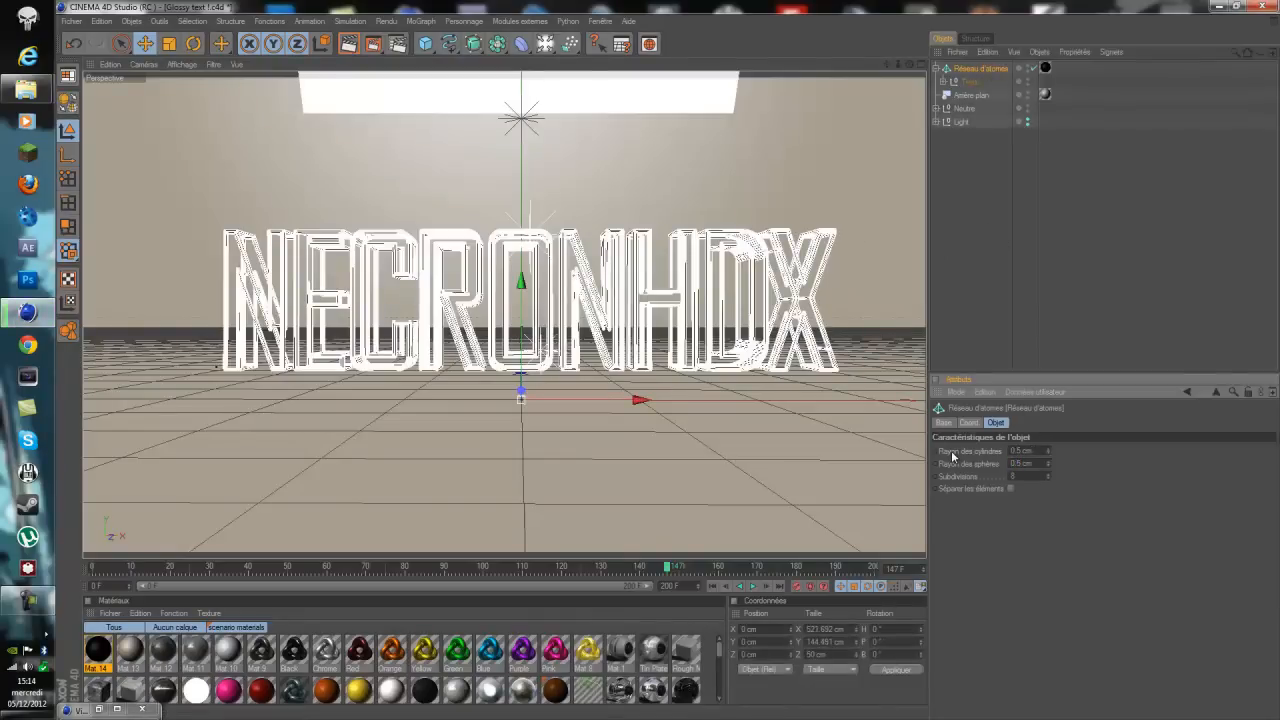
pyautogui.click(991, 274)
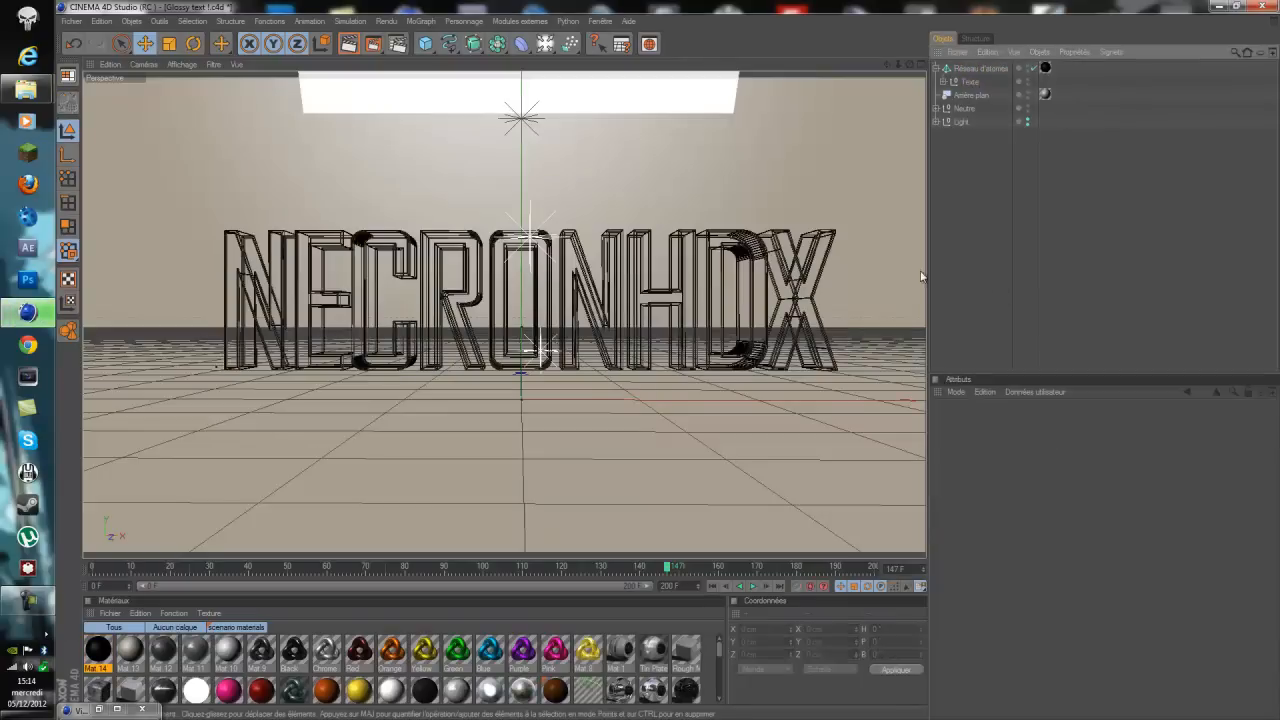
pyautogui.click(1000, 69)
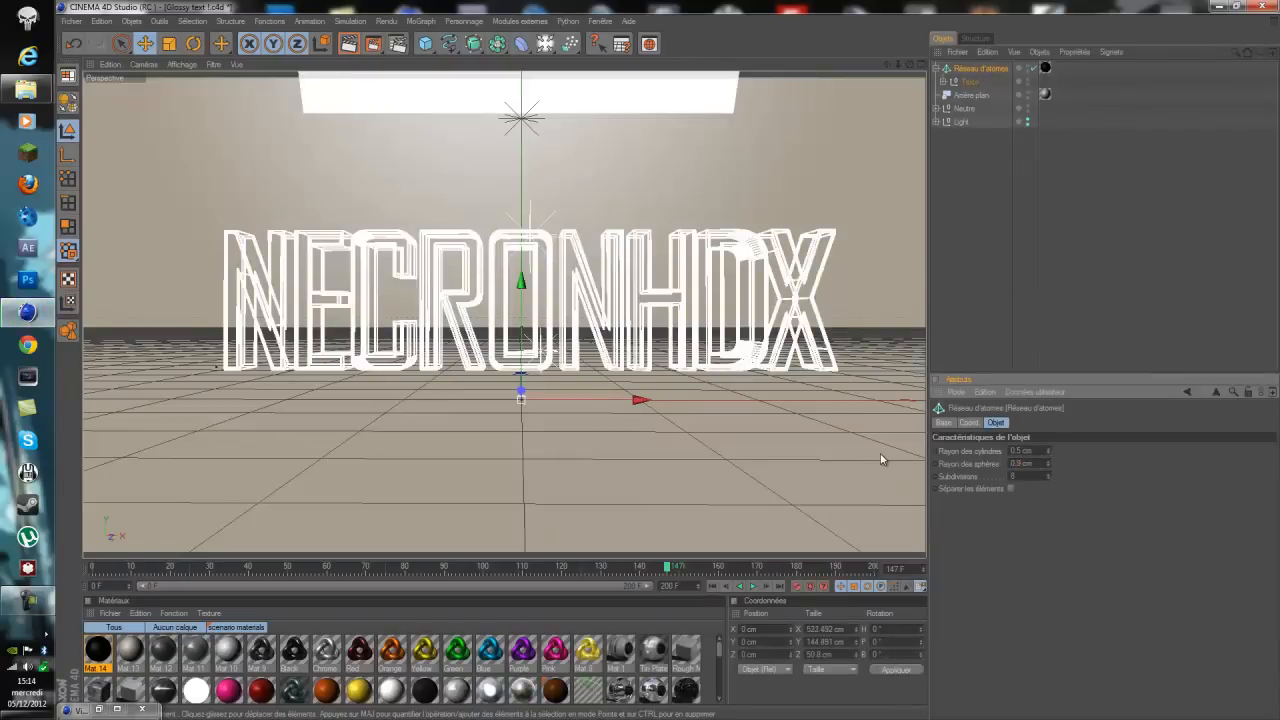
pyautogui.click(975, 239)
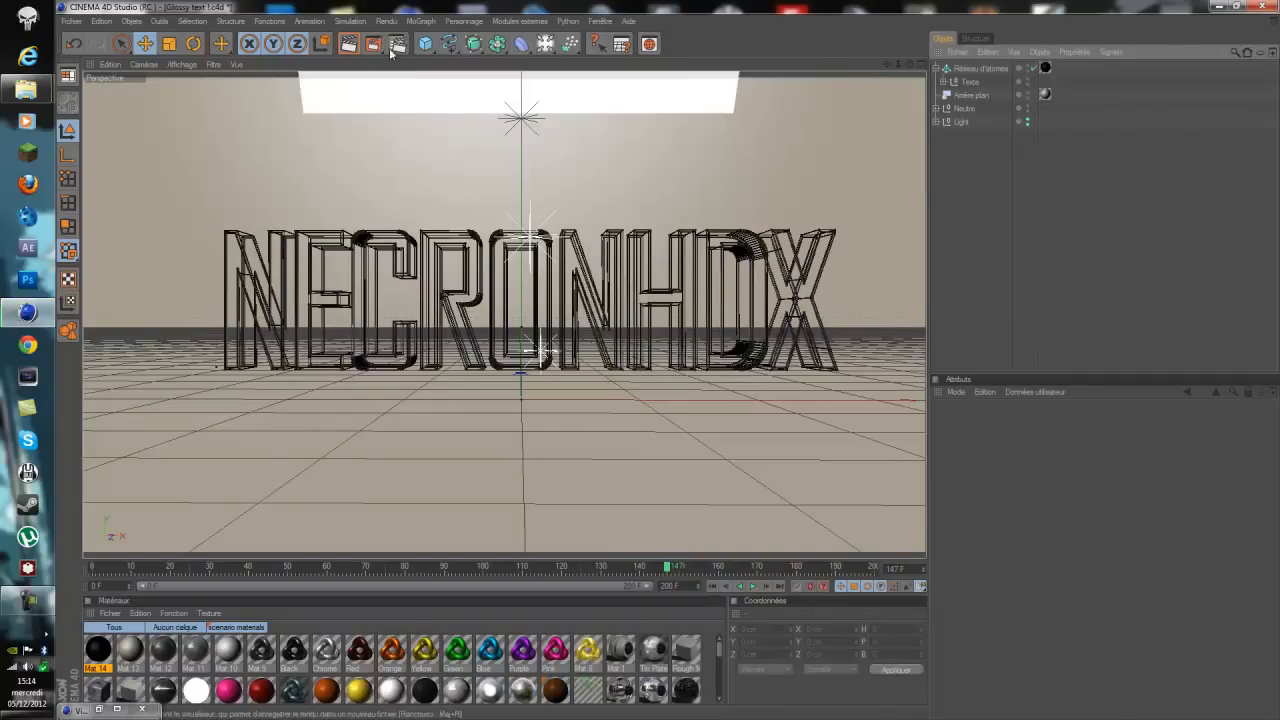
pyautogui.moveTo(93, 569); pyautogui.dragTo(37, 559)
pyautogui.click(379, 573)
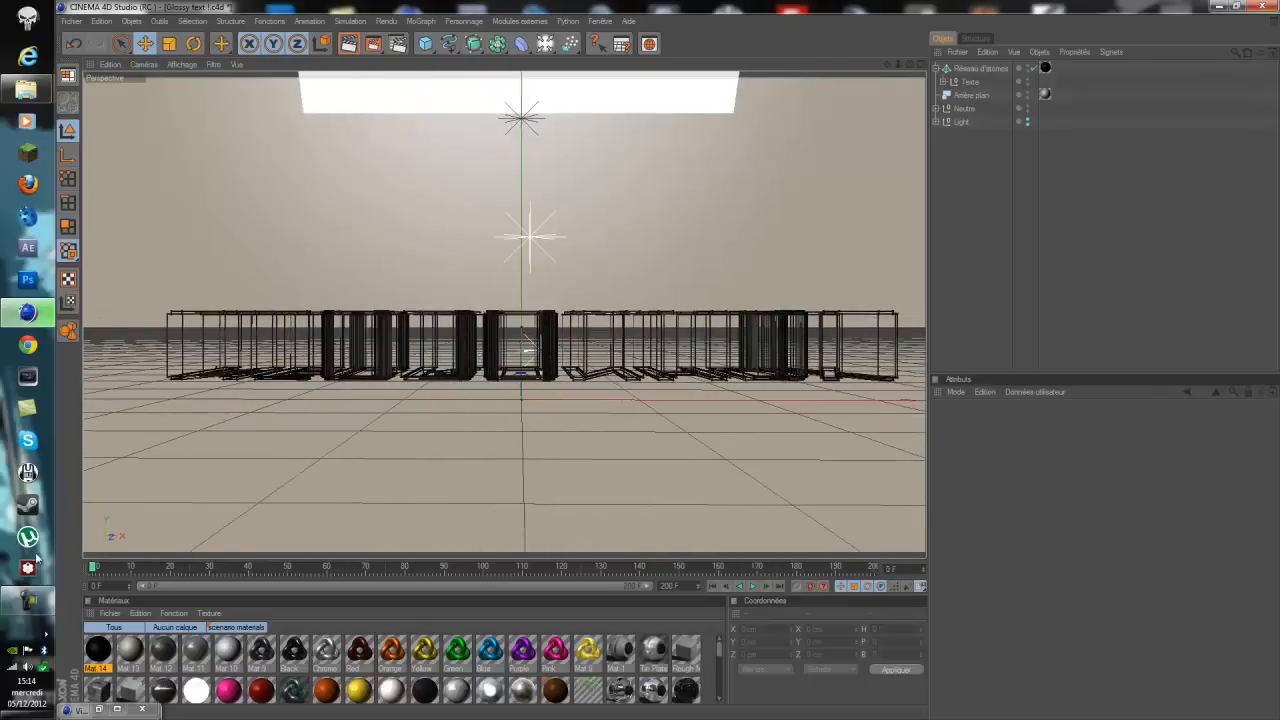
# Take the Texte group out of the atom array
pyautogui.click(968, 70)
pyautogui.click(968, 84)
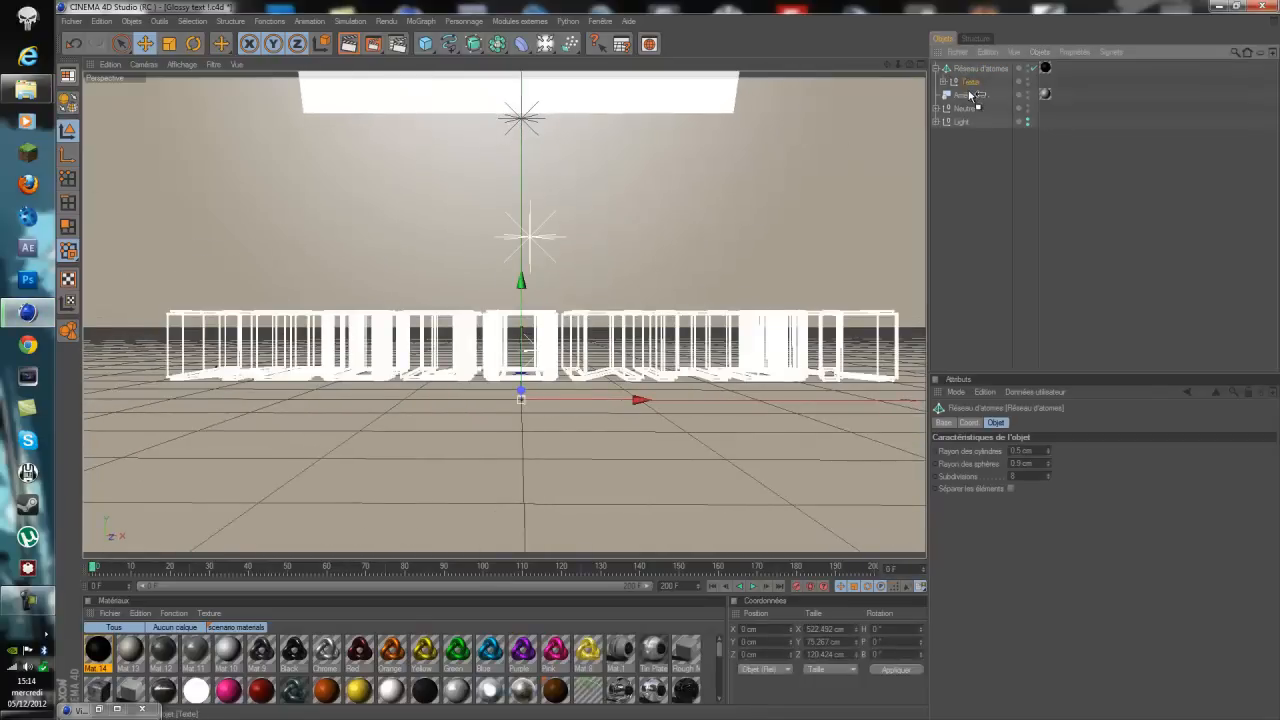
pyautogui.moveTo(966, 105); pyautogui.dragTo(966, 101)
pyautogui.click(968, 70)
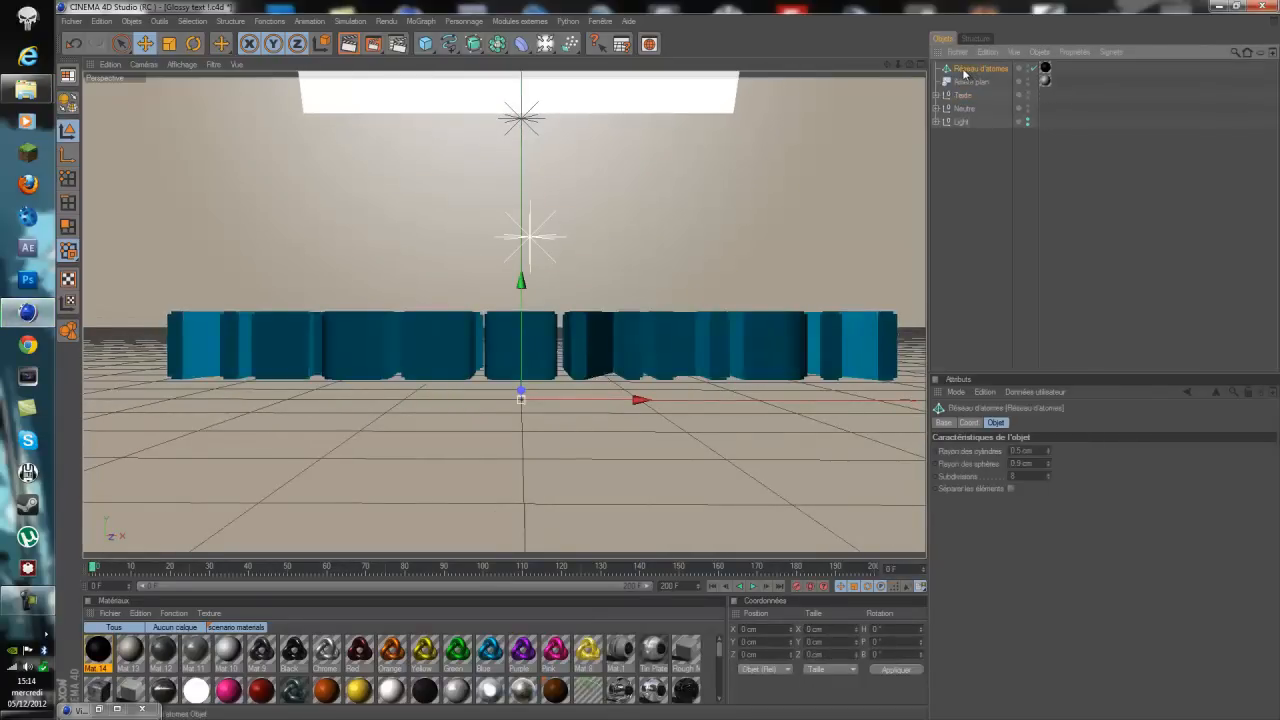
# Add the cel rendering effect (Rendu cellulo) to the render settings and close them
pyautogui.click(397, 43)
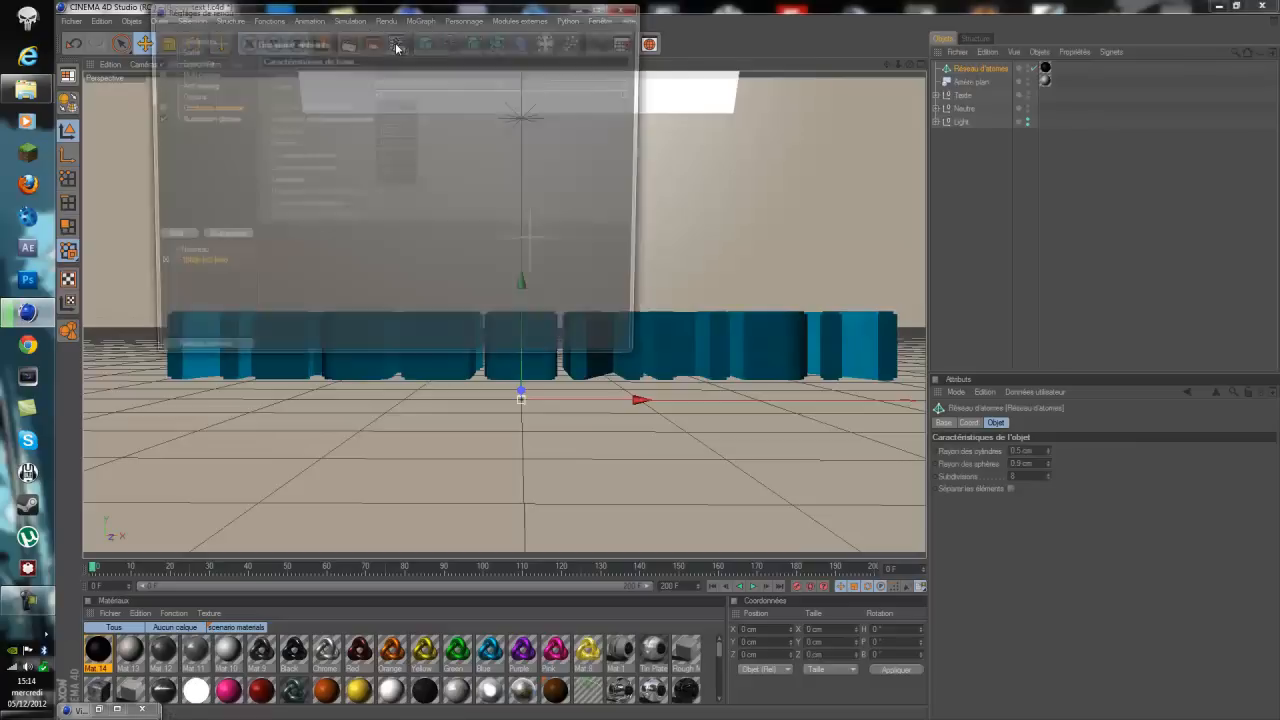
pyautogui.click(167, 238)
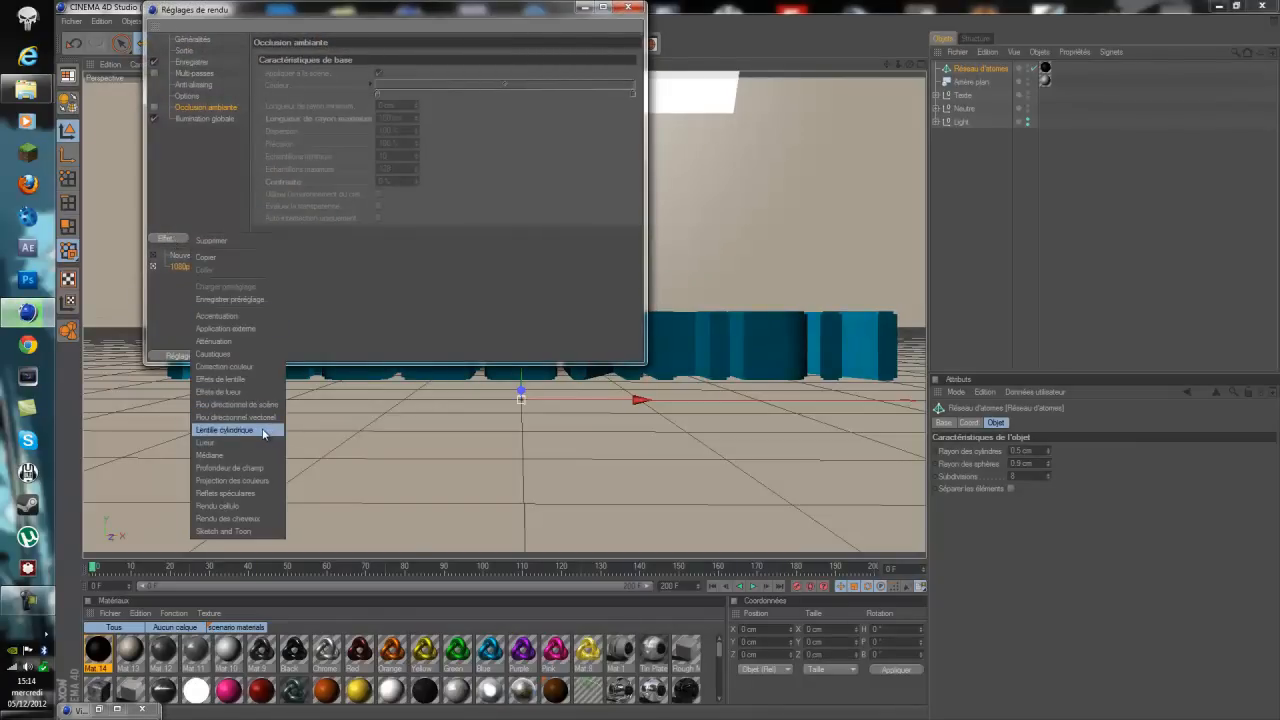
pyautogui.click(236, 506)
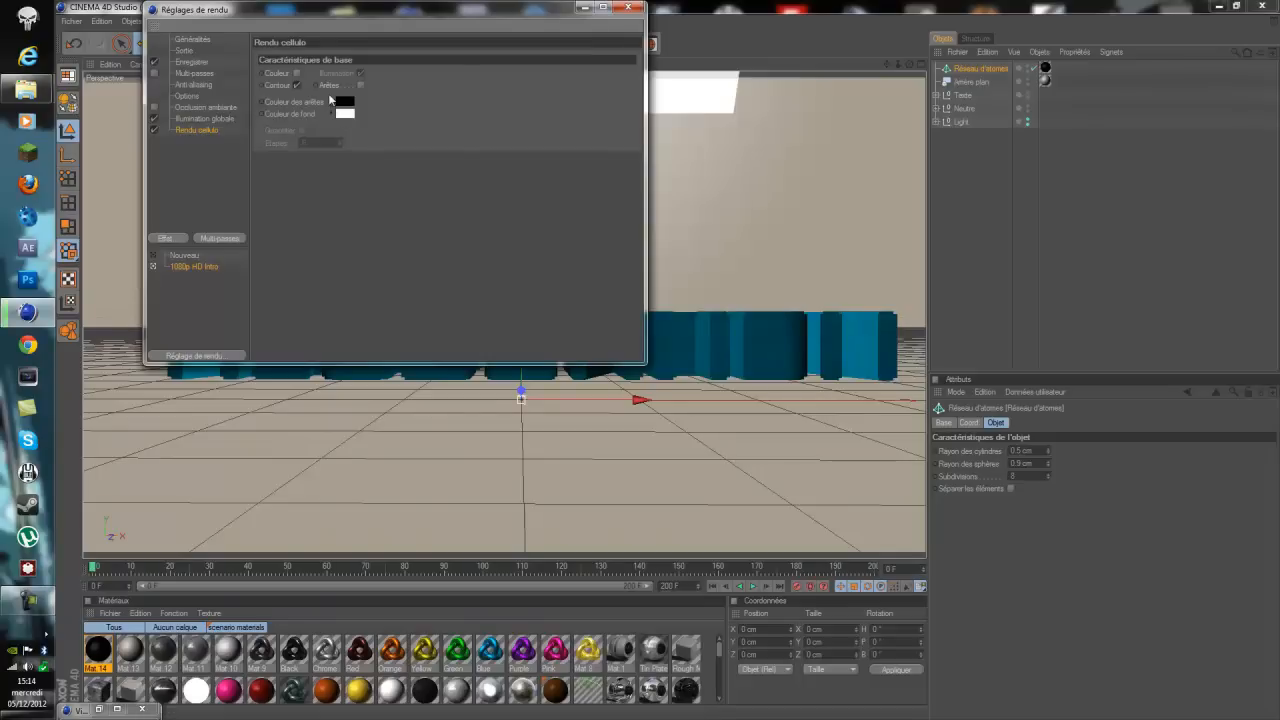
pyautogui.click(628, 8)
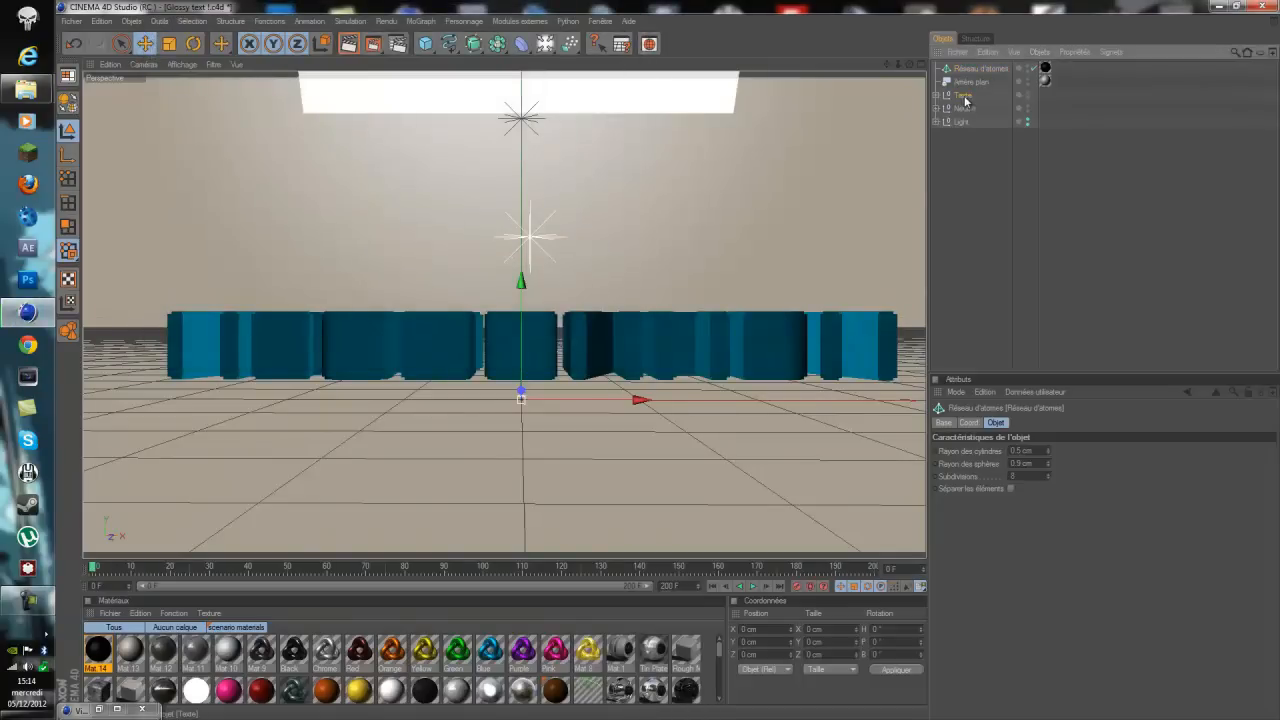
# Place the Texte group back inside the atom array
pyautogui.moveTo(977, 68); pyautogui.dragTo(979, 70)
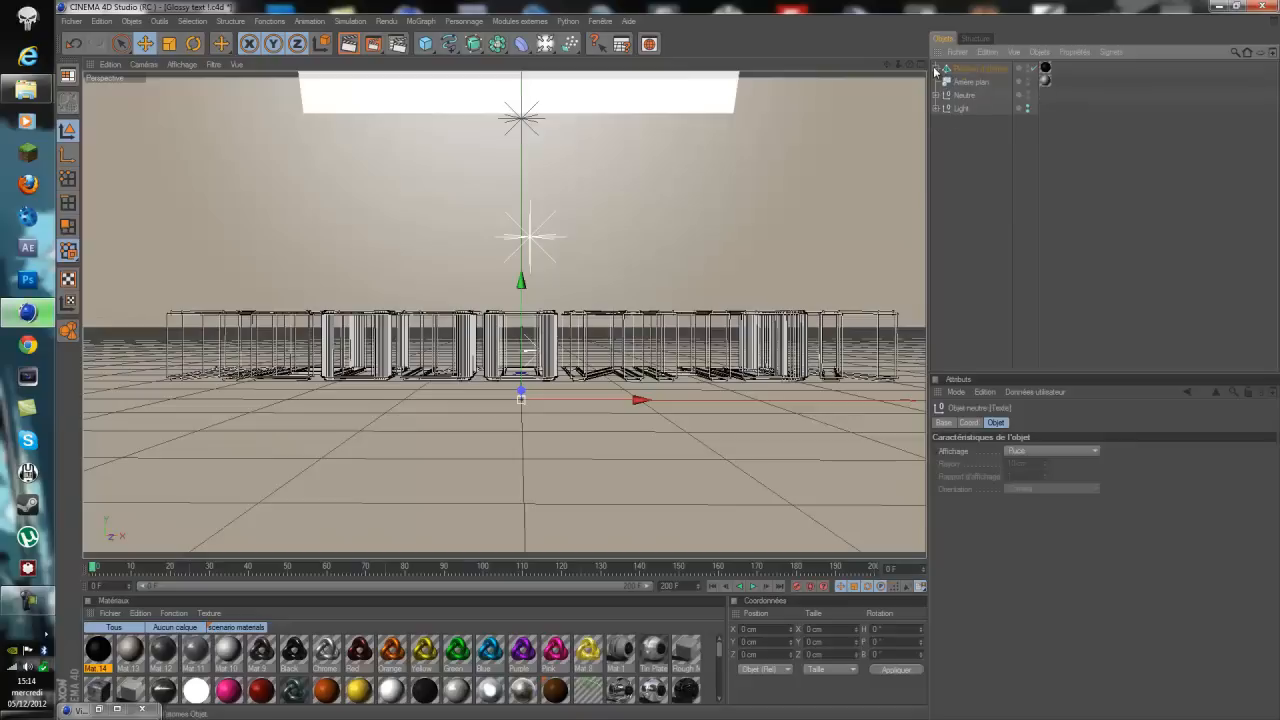
pyautogui.moveTo(92, 574); pyautogui.dragTo(14, 370)
pyautogui.click(16, 315)
pyautogui.click(16, 315)
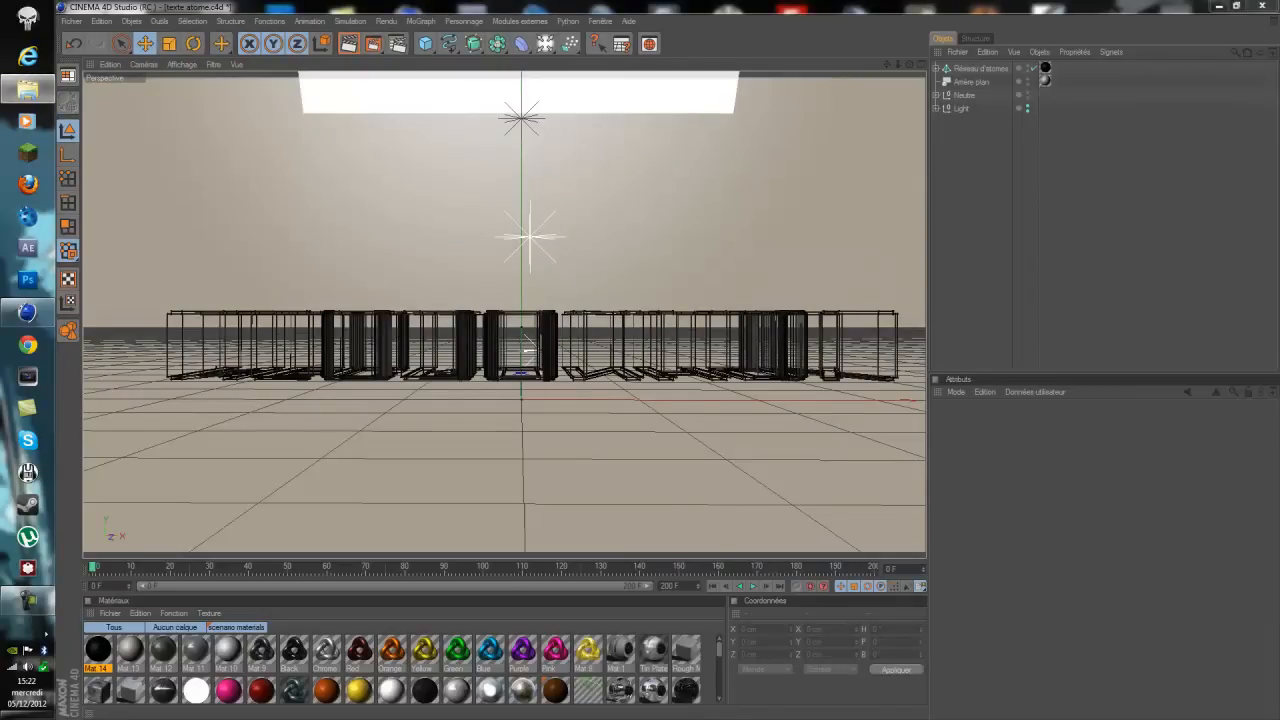
# Minimize CINEMA 4D, play the rendered "texte entier" video from the desktop, and close the player
pyautogui.click(1216, 7)
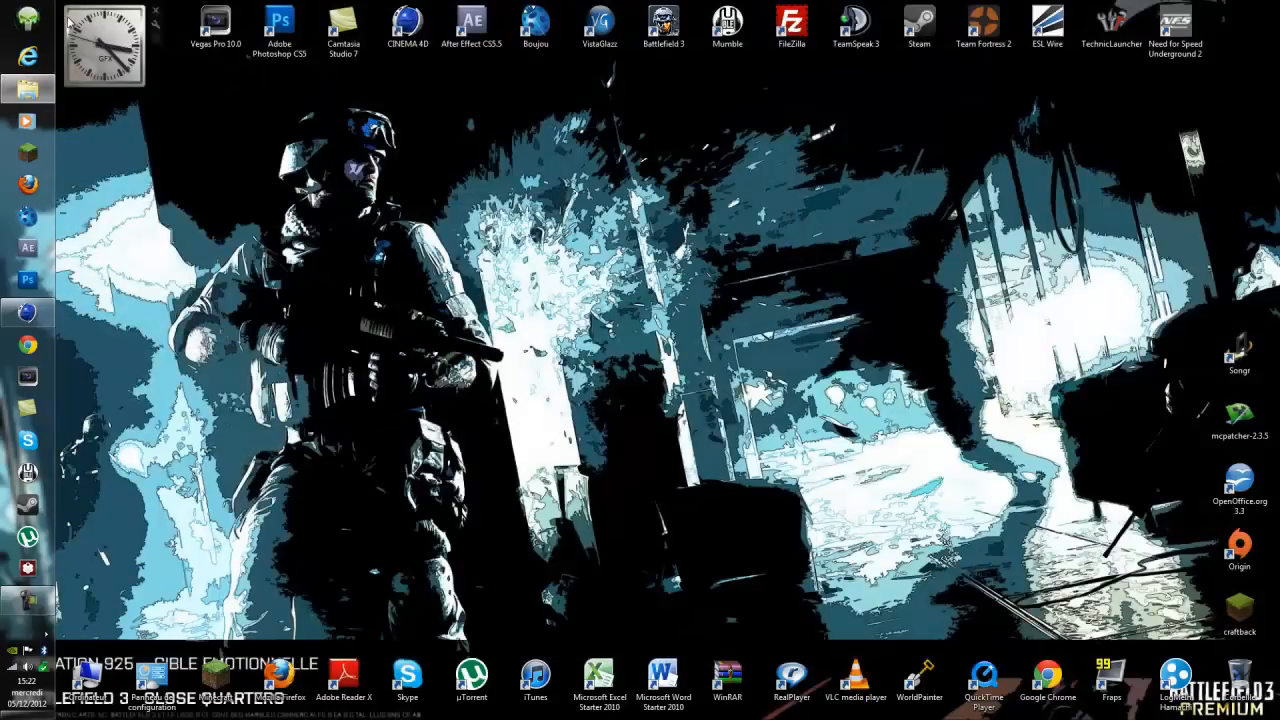
pyautogui.doubleClick(361, 281)
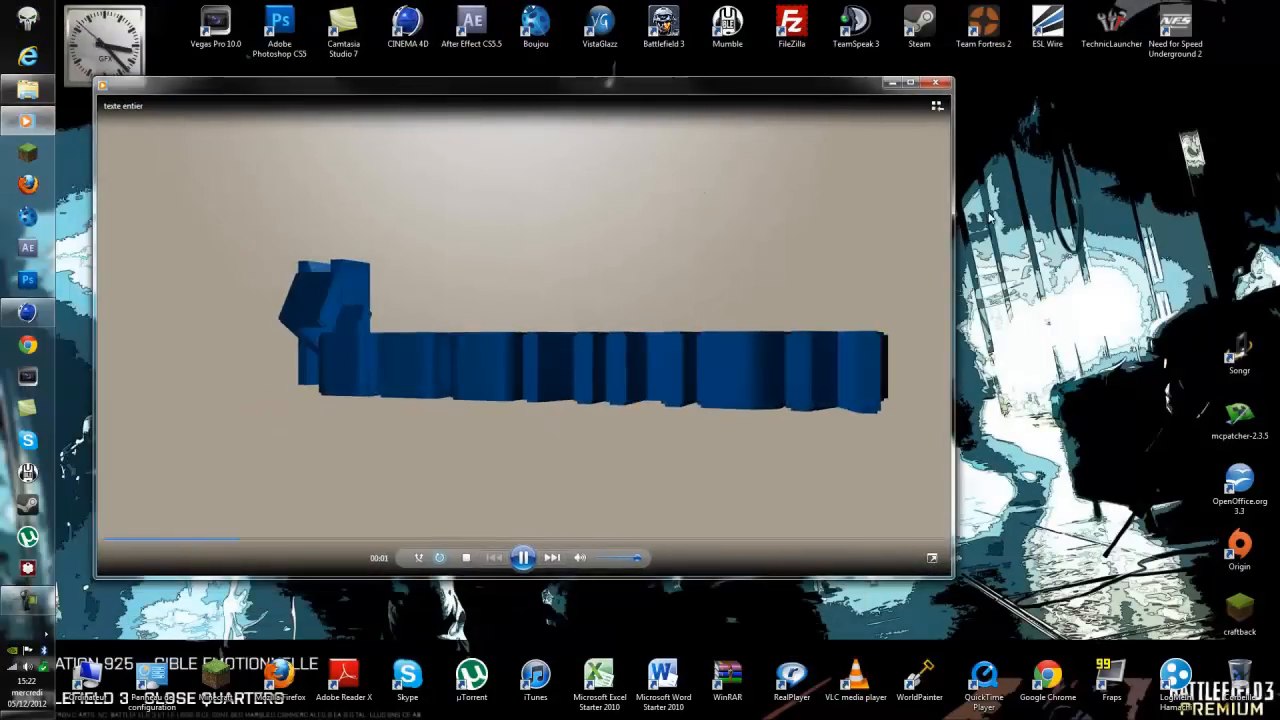
pyautogui.click(108, 541)
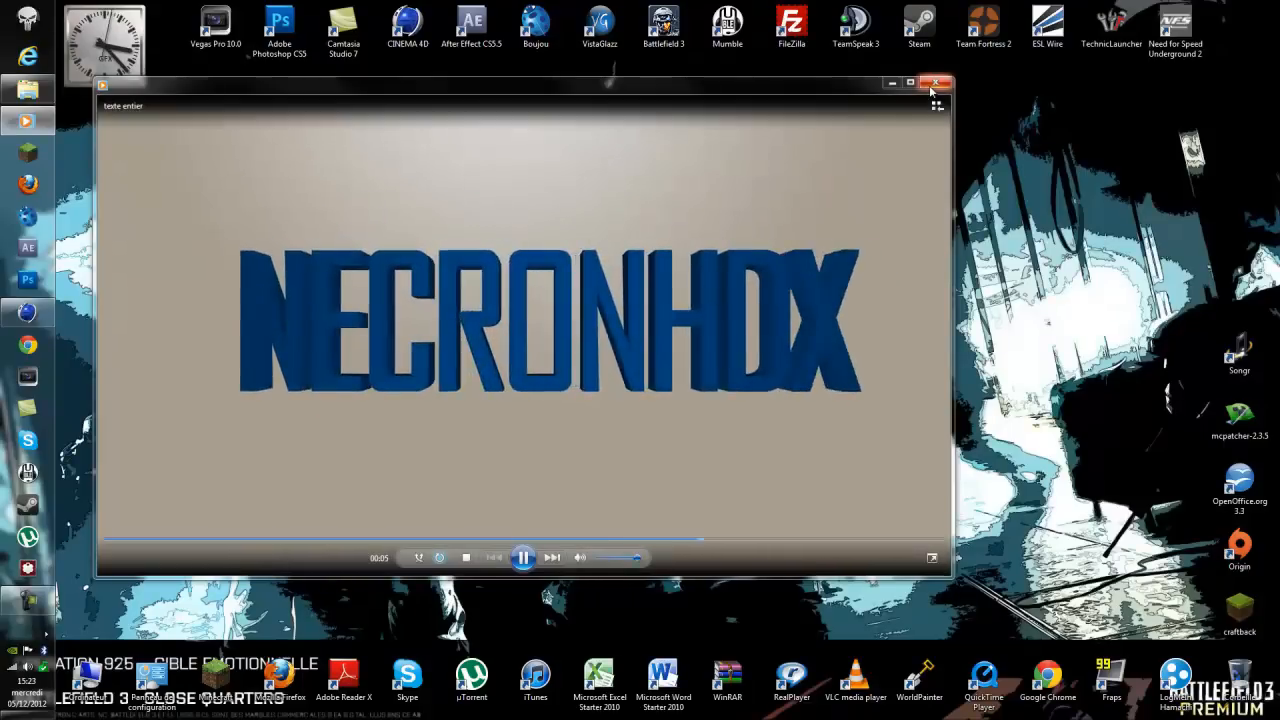
pyautogui.click(930, 88)
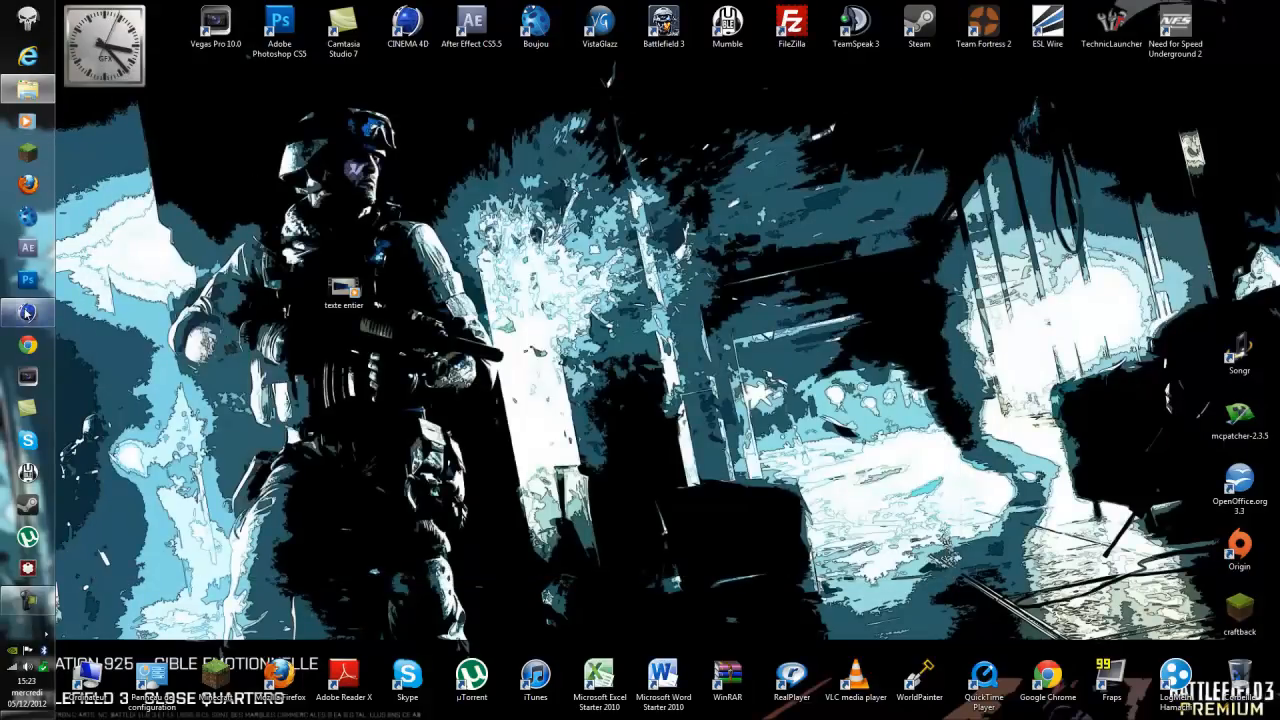
# Back in CINEMA 4D, disable the Rendu cellulo effect and set the render to save to the desktop as "texte atome"
pyautogui.click(27, 312)
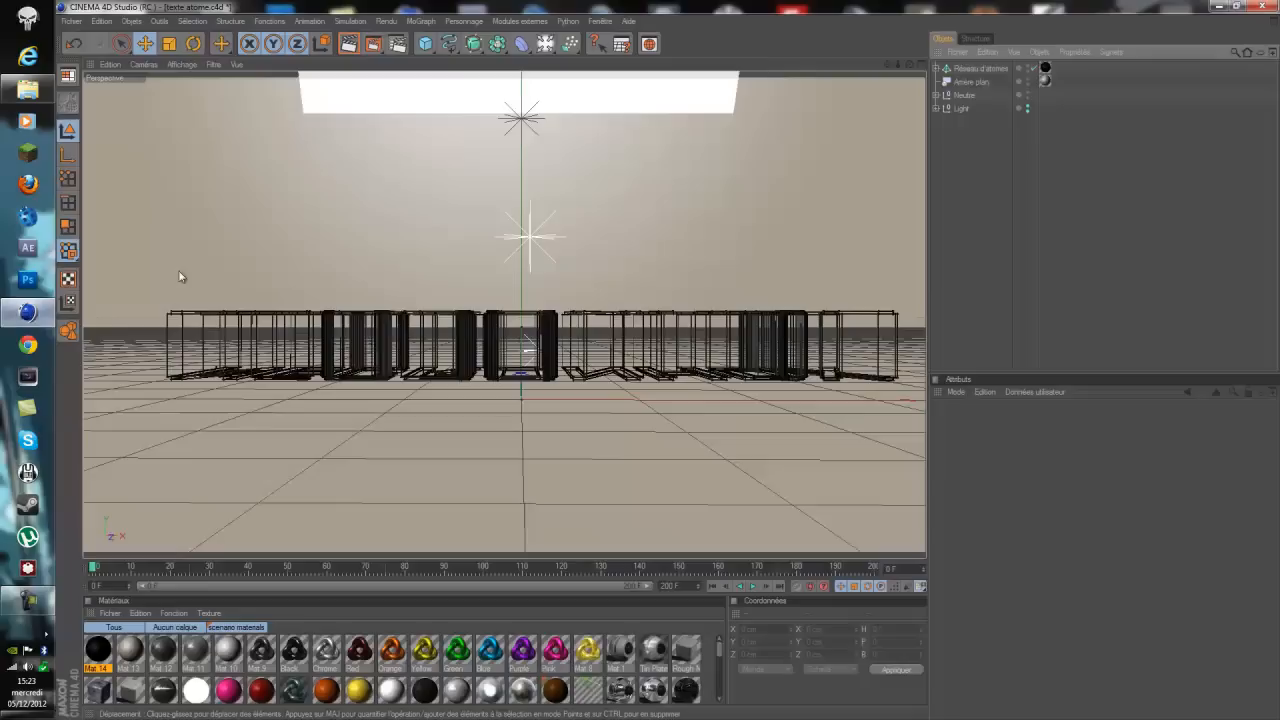
pyautogui.click(397, 46)
pyautogui.click(201, 64)
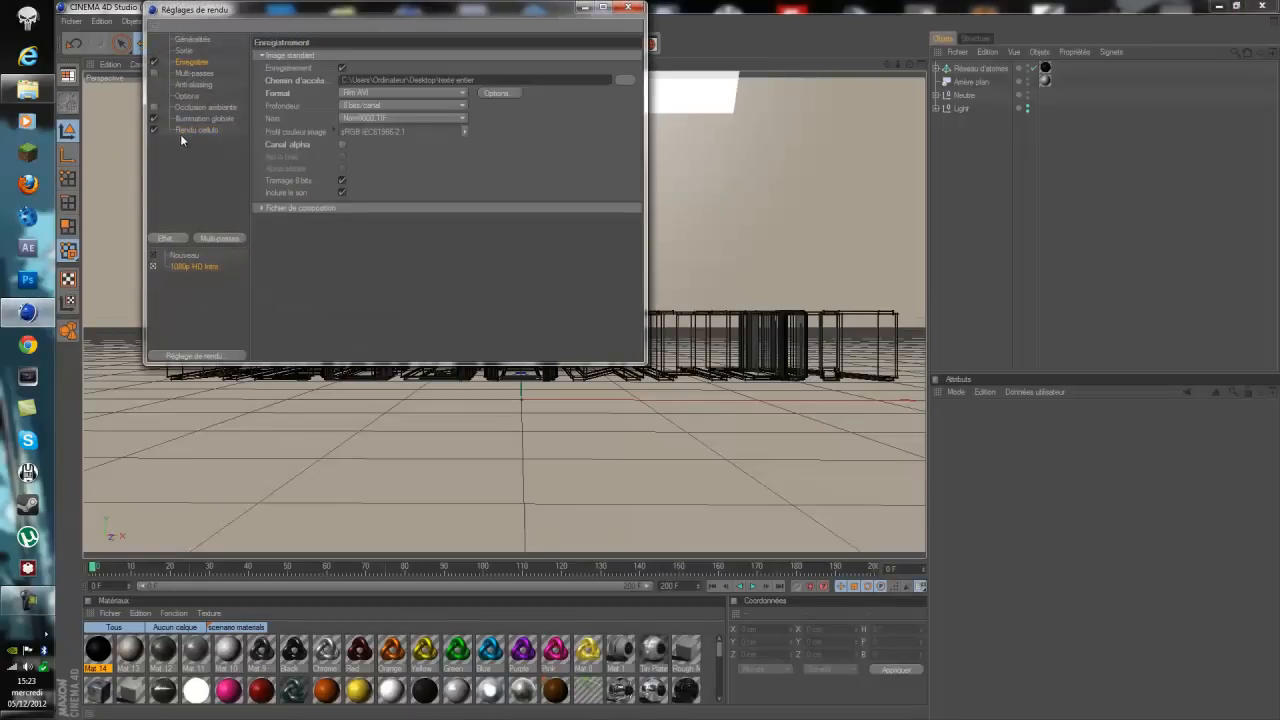
pyautogui.click(182, 131)
pyautogui.click(153, 130)
pyautogui.click(192, 63)
pyautogui.click(627, 9)
# Render the wireframe text animation in the picture viewer, and close the viewer and CINEMA 4D once it is complete
pyautogui.hotkey('shift', 'r')
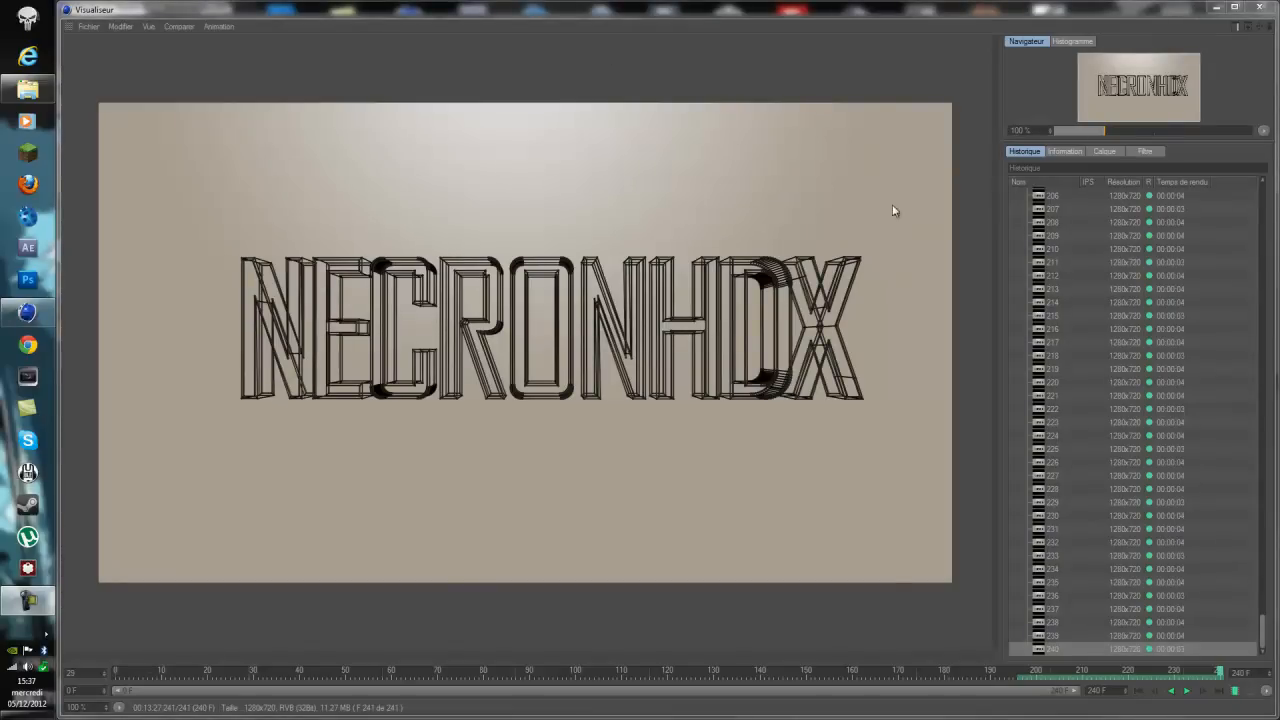
pyautogui.click(1270, 9)
pyautogui.click(1270, 6)
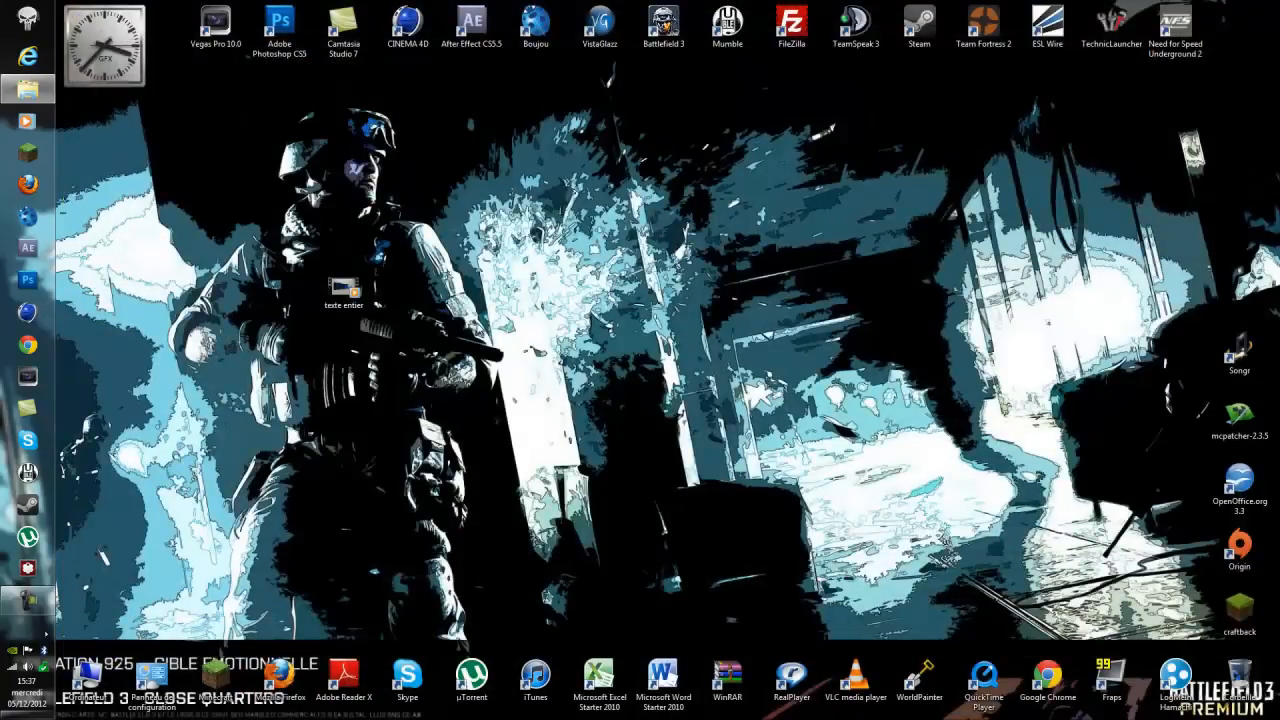
# Place the "texte atome" video beside "texte entier" on the desktop and open Vegas Pro
pyautogui.moveTo(320, 292); pyautogui.dragTo(406, 286)
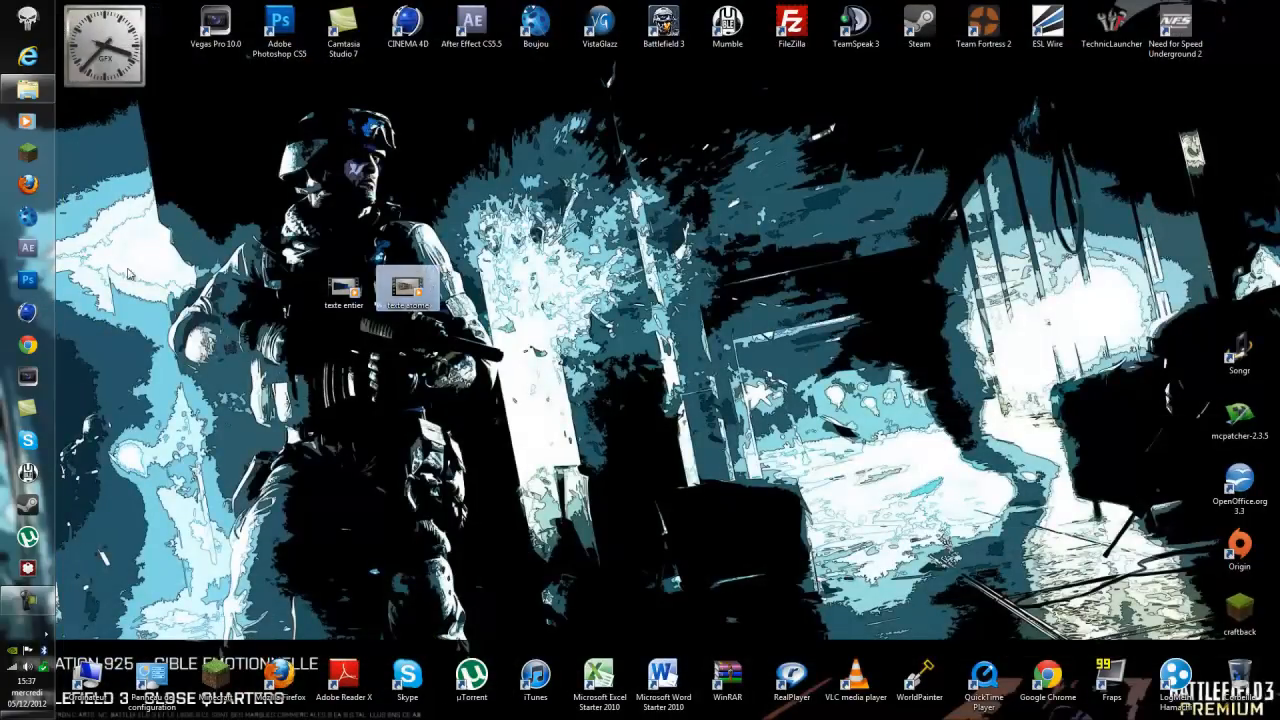
pyautogui.click(28, 377)
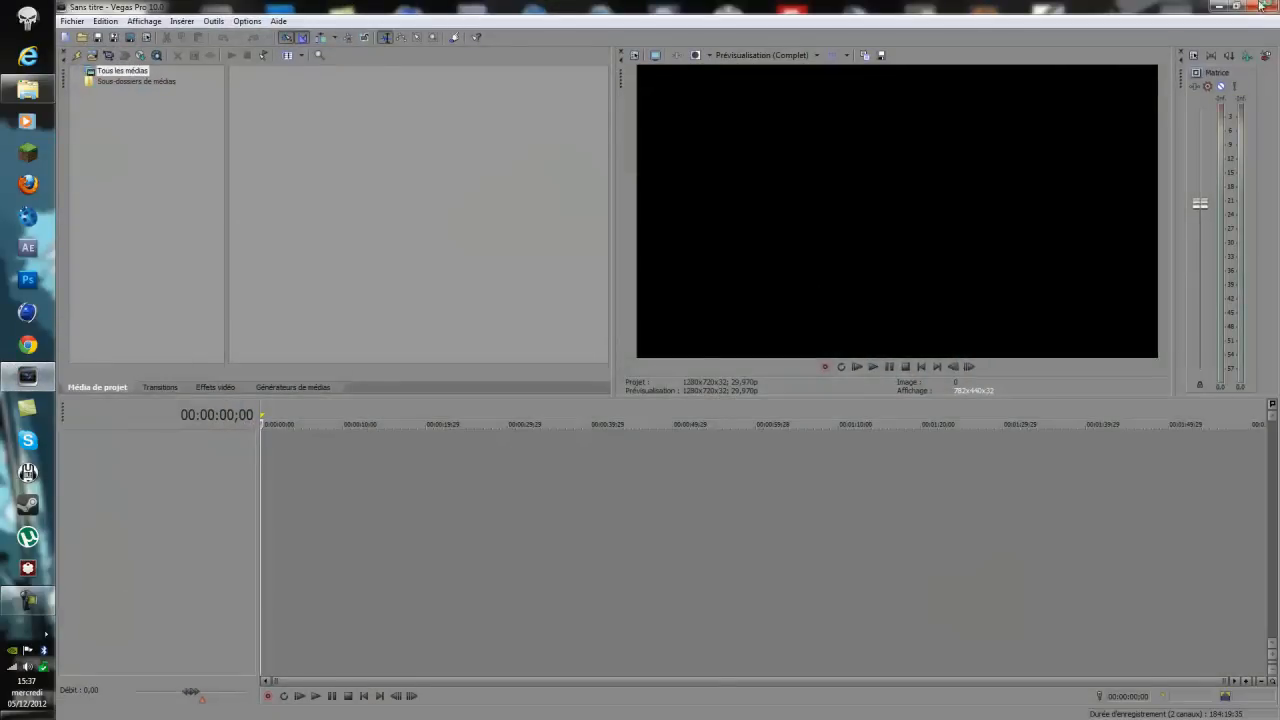
# Import the "texte atome" and "texte entier" videos from the desktop and stack them at the timeline start, wireframe on track 2, solid on track 3
pyautogui.click(1218, 11)
pyautogui.moveTo(546, 221); pyautogui.dragTo(400, 175)
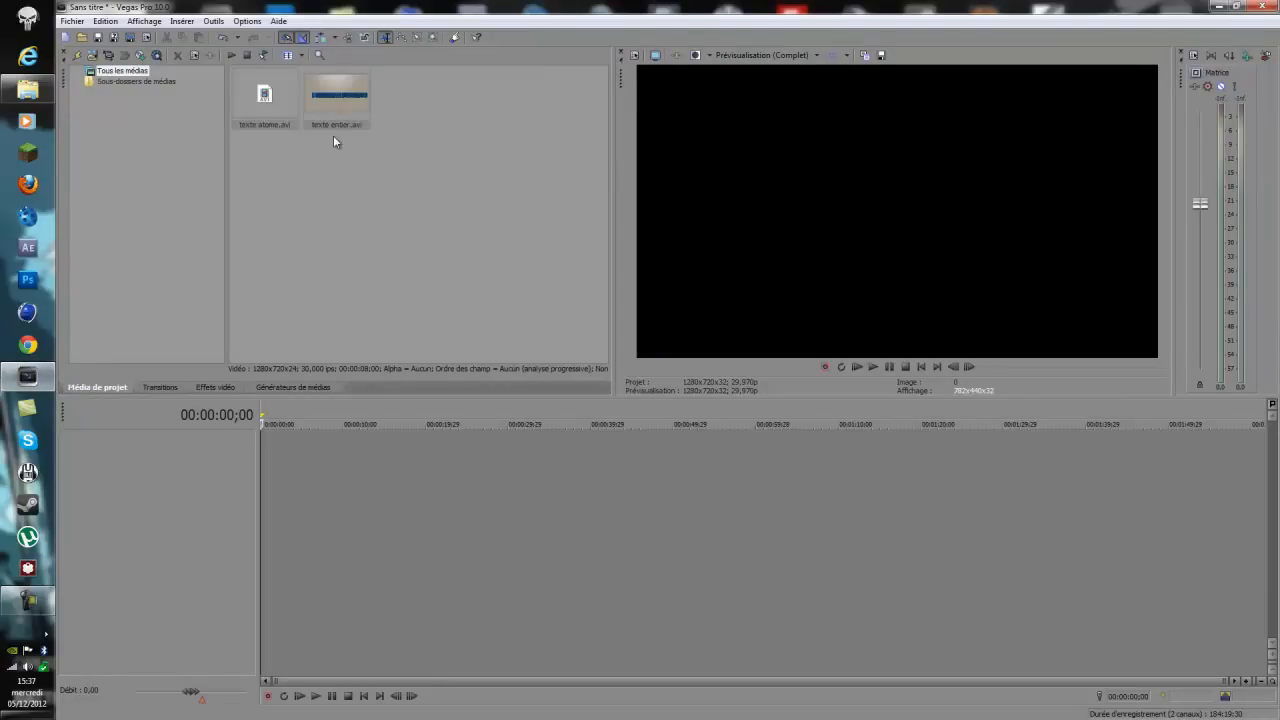
pyautogui.moveTo(347, 106); pyautogui.dragTo(322, 364)
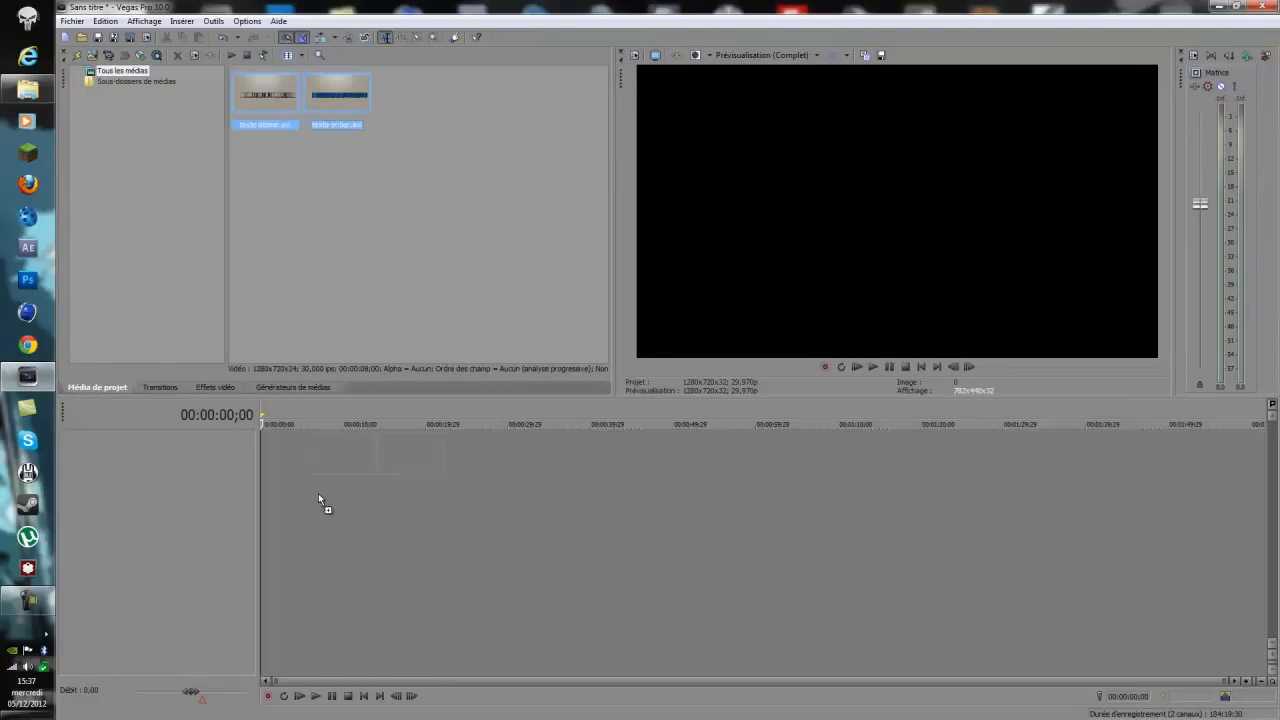
pyautogui.moveTo(345, 105); pyautogui.dragTo(390, 152)
pyautogui.click(390, 152)
pyautogui.moveTo(282, 500); pyautogui.dragTo(257, 506)
pyautogui.moveTo(265, 95); pyautogui.dragTo(269, 520)
pyautogui.moveTo(274, 454); pyautogui.dragTo(265, 562)
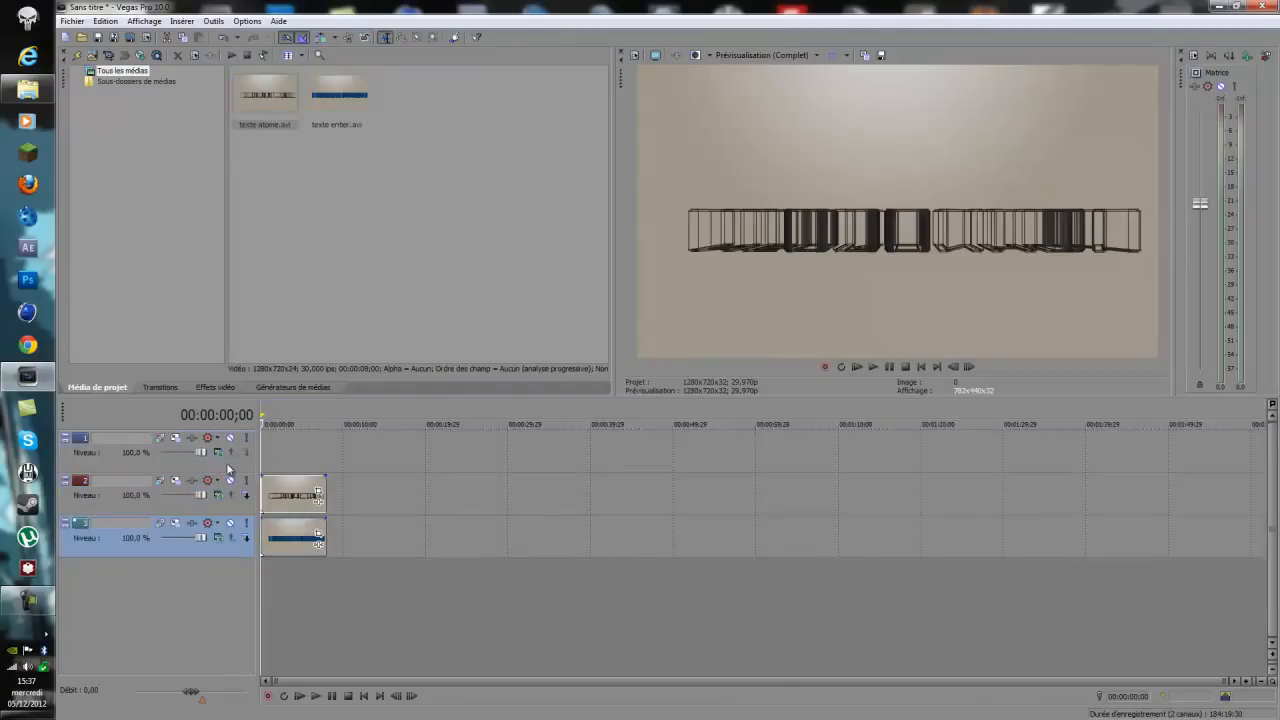
# Step back through the wireframe animation to 00:00:03;18 and mute track 2 to reveal the solid text
pyautogui.click(297, 495)
pyautogui.press('Left')
pyautogui.press('Left')
pyautogui.press('Left')
pyautogui.press('Left')
pyautogui.press('Left')
pyautogui.press('Left')
pyautogui.press('Left')
pyautogui.press('Left')
pyautogui.press('Left')
pyautogui.press('Left')
pyautogui.press('Left')
pyautogui.press('Left')
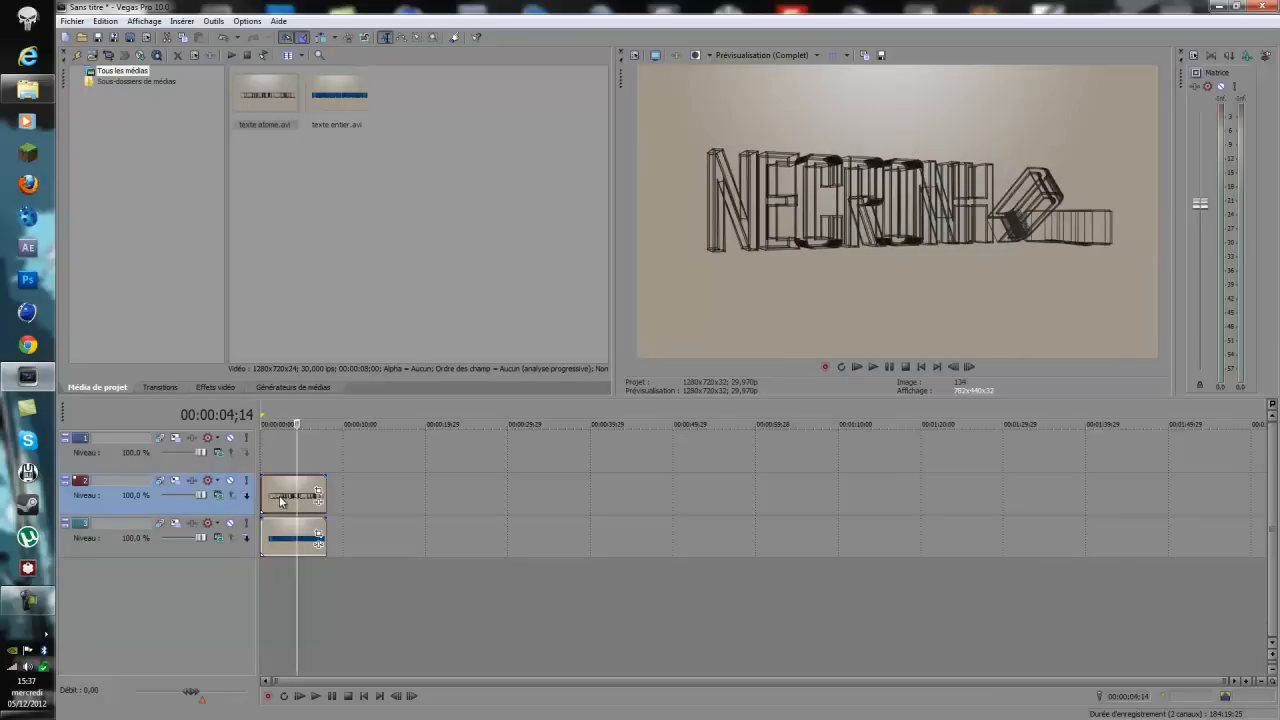
pyautogui.click(230, 480)
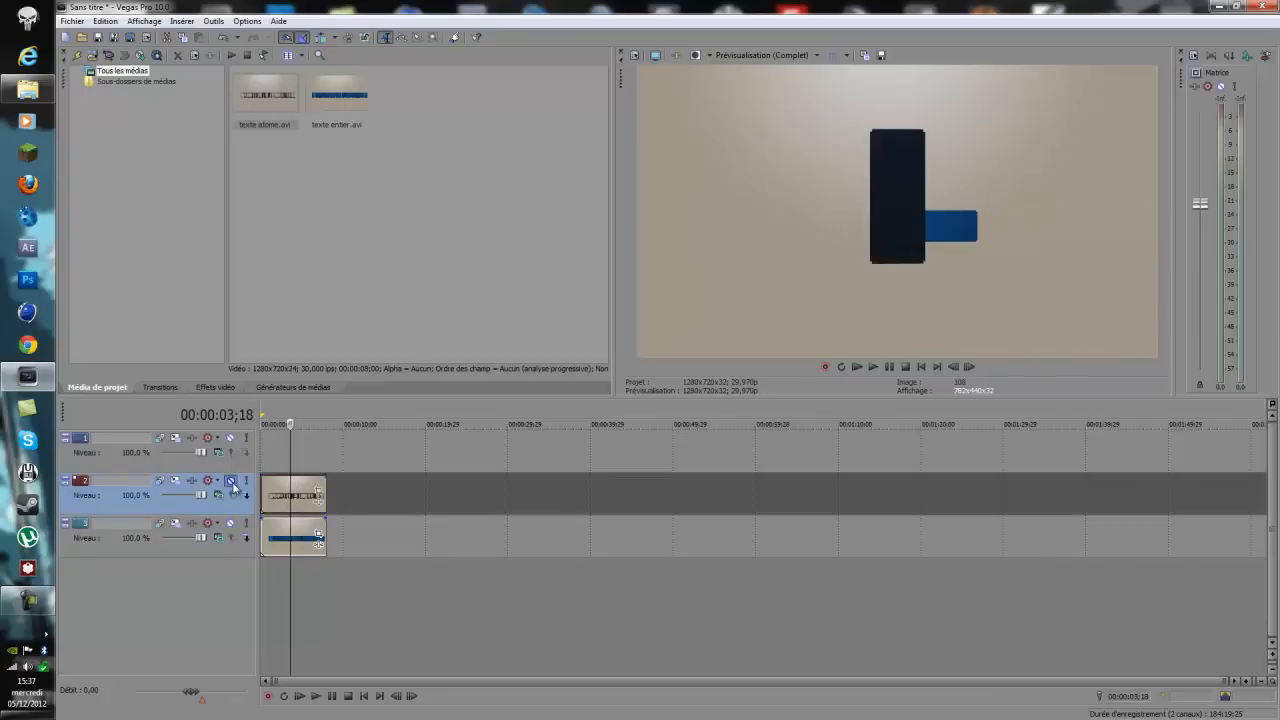
# Step through the solid text animation and place the playhead at the edge-on frame at 00:00:01;24
pyautogui.press('Left')
pyautogui.press('Left')
pyautogui.press('Left')
pyautogui.press('Left')
pyautogui.press('Left')
pyautogui.press('Left')
pyautogui.press('Left')
pyautogui.press('Left')
pyautogui.press('Left')
pyautogui.press('Left')
pyautogui.press('Left')
pyautogui.press('Left')
pyautogui.press('Left')
pyautogui.press('Left')
pyautogui.press('Left')
pyautogui.press('Left')
pyautogui.press('Left')
pyautogui.press('Left')
pyautogui.press('Left')
pyautogui.press('Left')
pyautogui.press('Left')
pyautogui.press('Left')
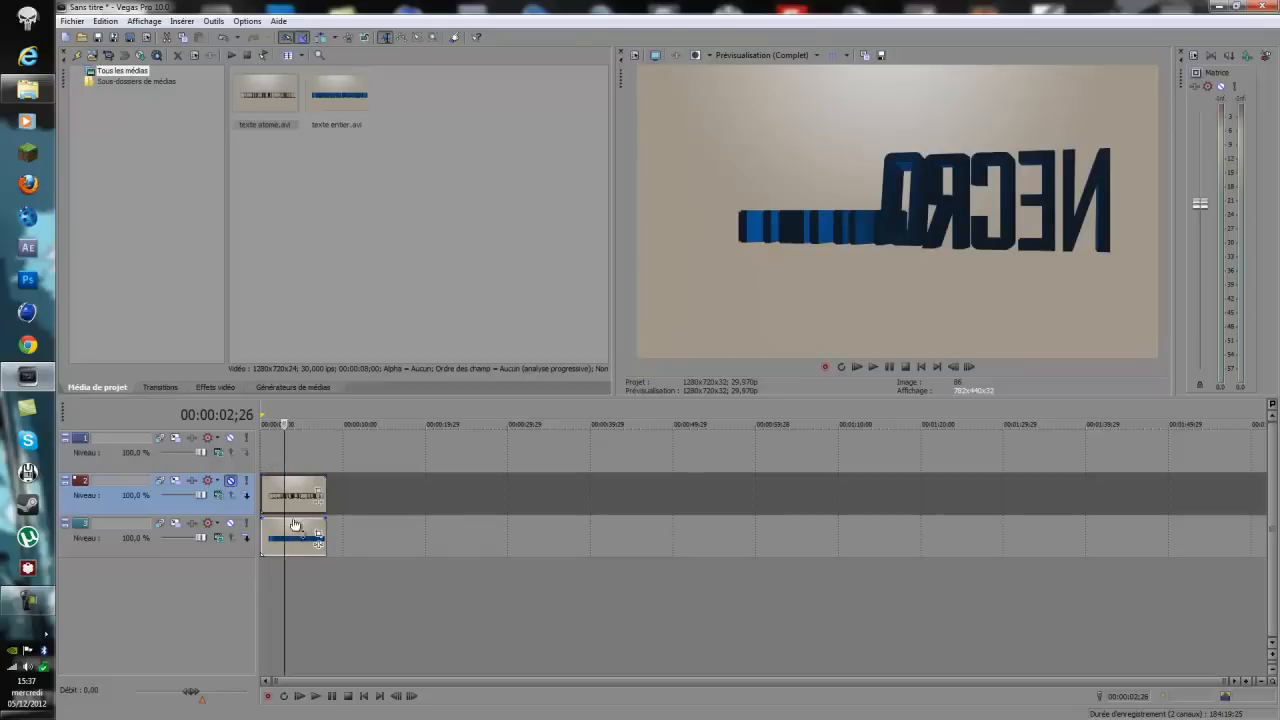
pyautogui.press('Left')
pyautogui.press('Left')
pyautogui.press('Left')
pyautogui.press('Left')
pyautogui.press('Left')
pyautogui.press('Left')
pyautogui.press('Left')
pyautogui.press('Left')
pyautogui.press('Left')
pyautogui.press('Left')
pyautogui.press('Left')
pyautogui.press('Left')
pyautogui.press('Left')
pyautogui.press('Left')
pyautogui.press('Left')
pyautogui.press('Left')
pyautogui.press('Left')
pyautogui.press('Left')
pyautogui.press('Left')
pyautogui.press('Left')
pyautogui.press('Left')
pyautogui.press('Left')
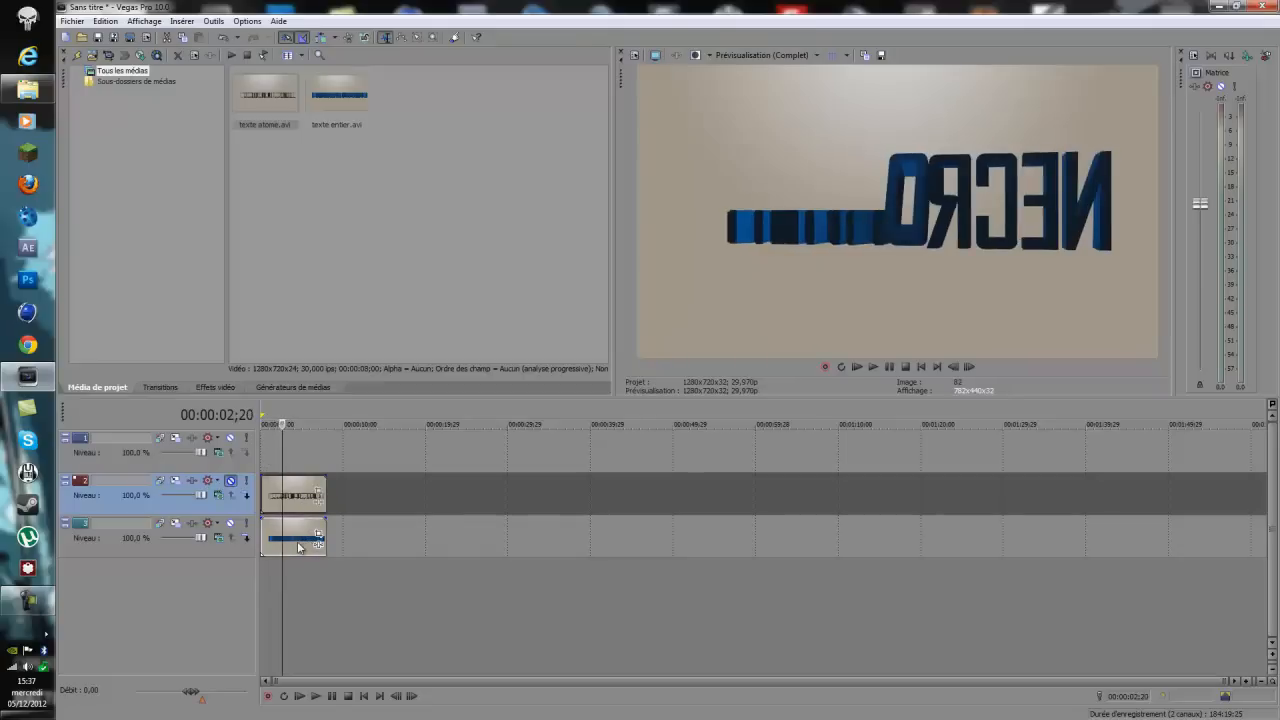
pyautogui.press('Left')
pyautogui.press('Left')
pyautogui.press('Left')
pyautogui.press('Left')
pyautogui.press('Left')
pyautogui.press('Left')
pyautogui.press('Left')
pyautogui.press('Left')
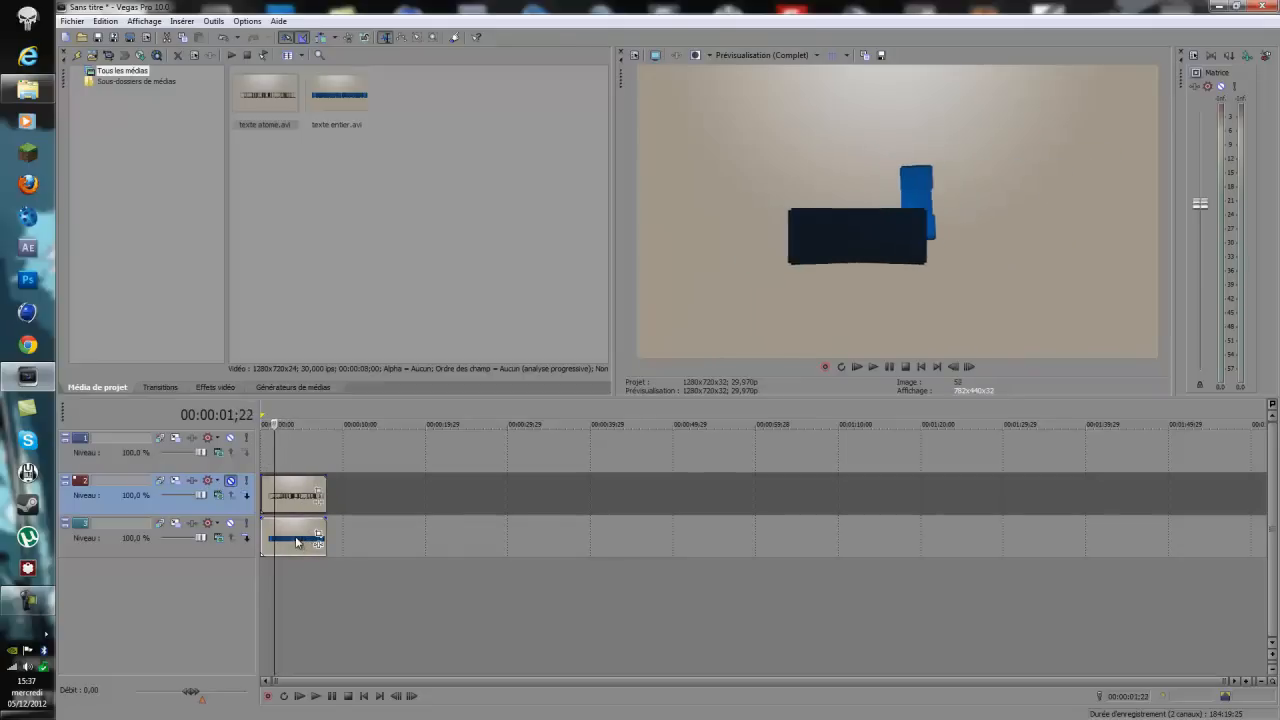
pyautogui.press('Right')
pyautogui.press('Right')
pyautogui.press('Right')
pyautogui.press('Right')
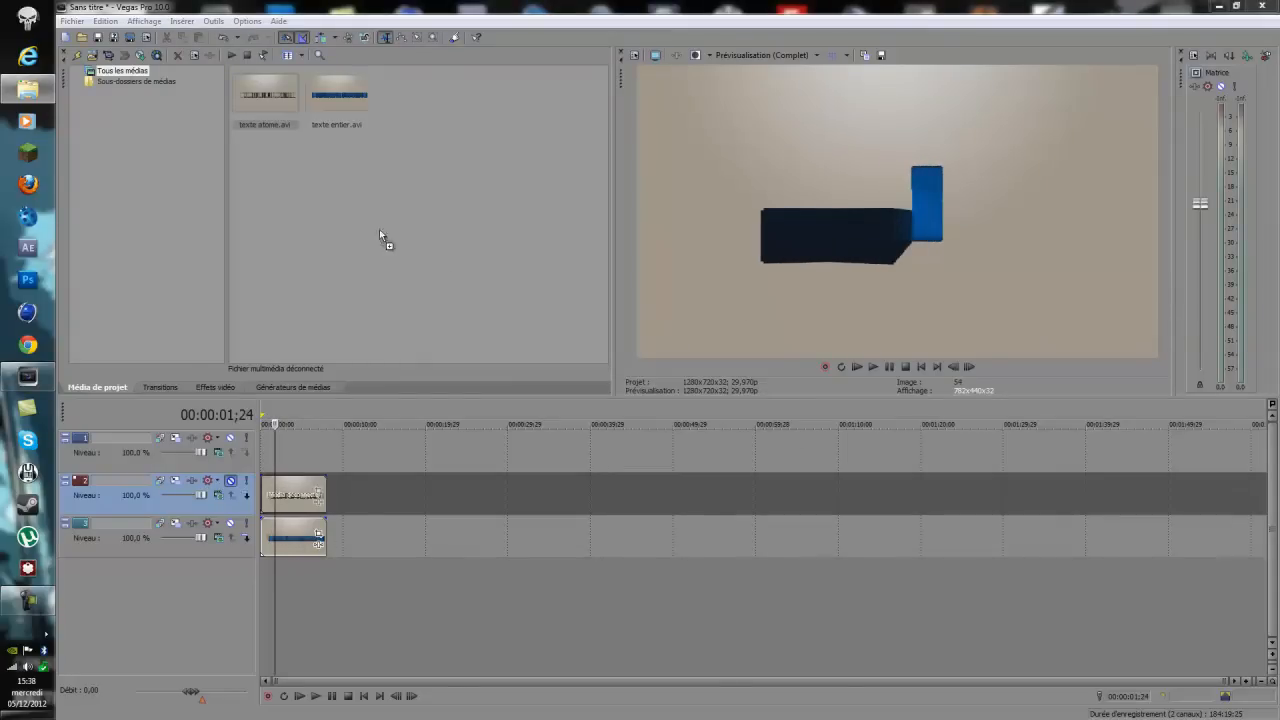
# Import tv.mp4, place it on the top track at 00:00:01;24, and delete its audio track
pyautogui.moveTo(357, 243); pyautogui.dragTo(386, 223)
pyautogui.moveTo(363, 344); pyautogui.dragTo(282, 452)
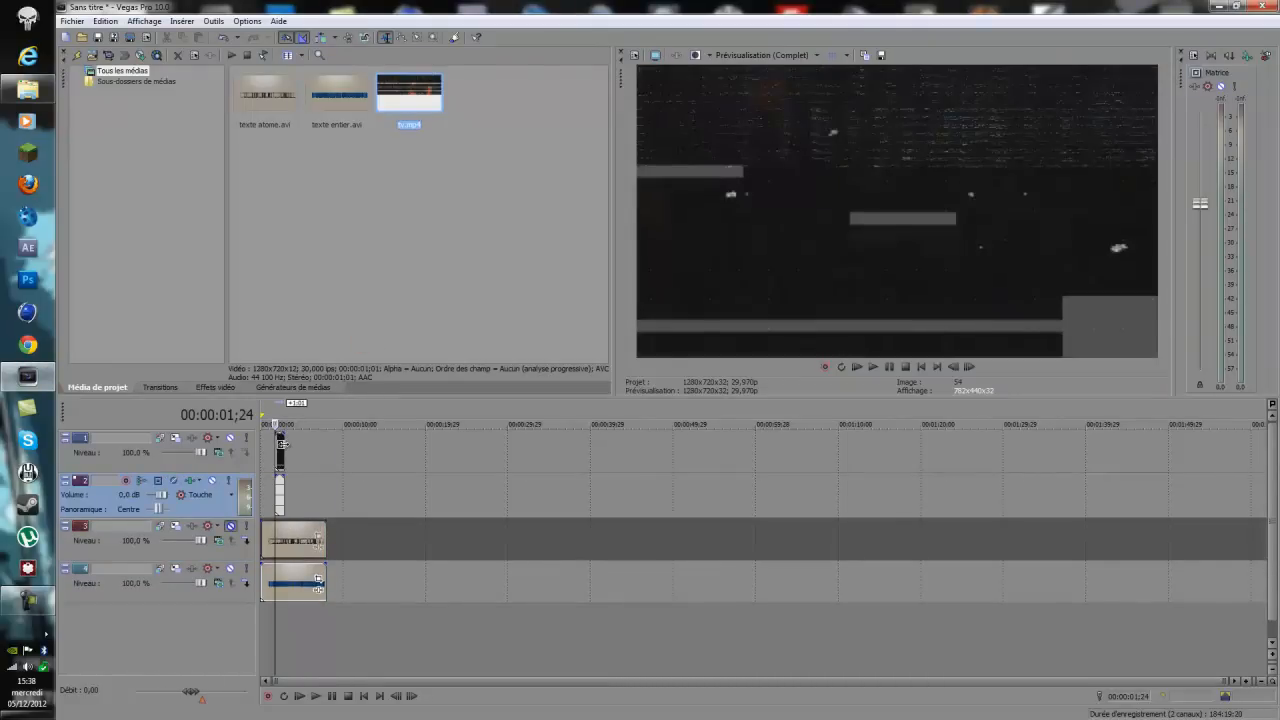
pyautogui.click(223, 510)
pyautogui.press('Delete')
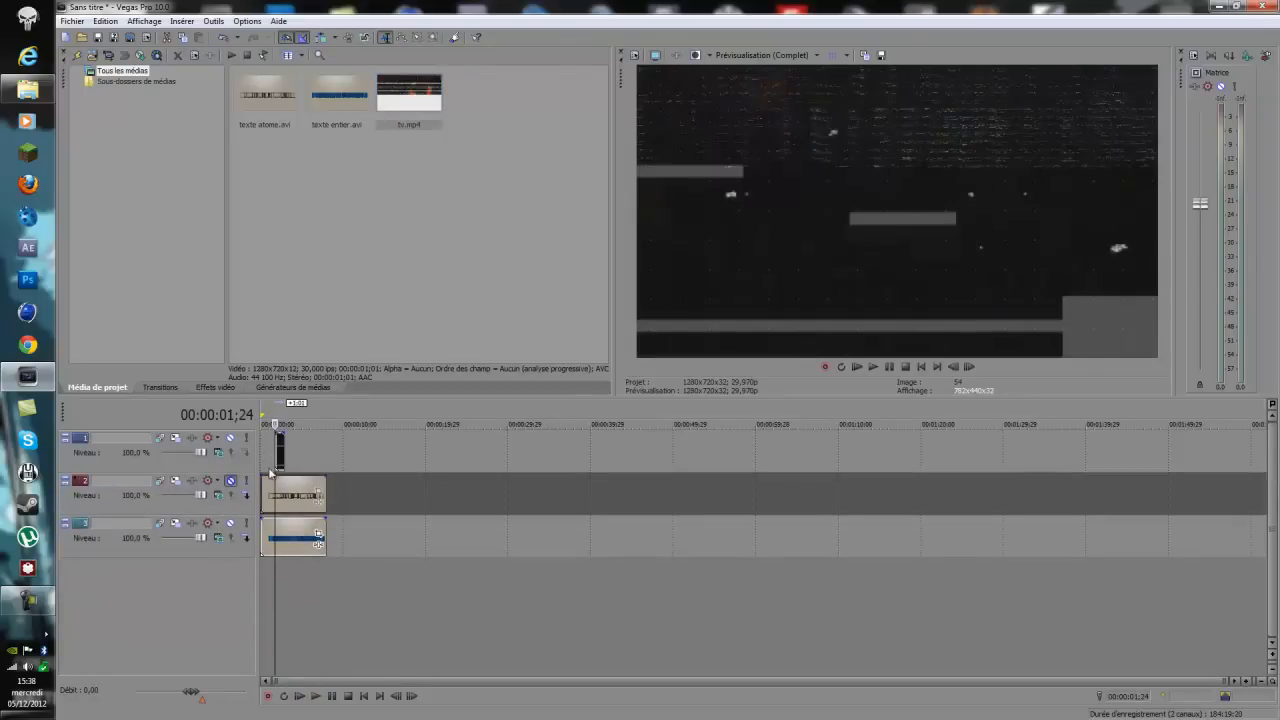
# Move the tv.mp4 clip aside, check the frames around 00:00:01;24, and return the clip to that position
pyautogui.moveTo(279, 460); pyautogui.dragTo(322, 455)
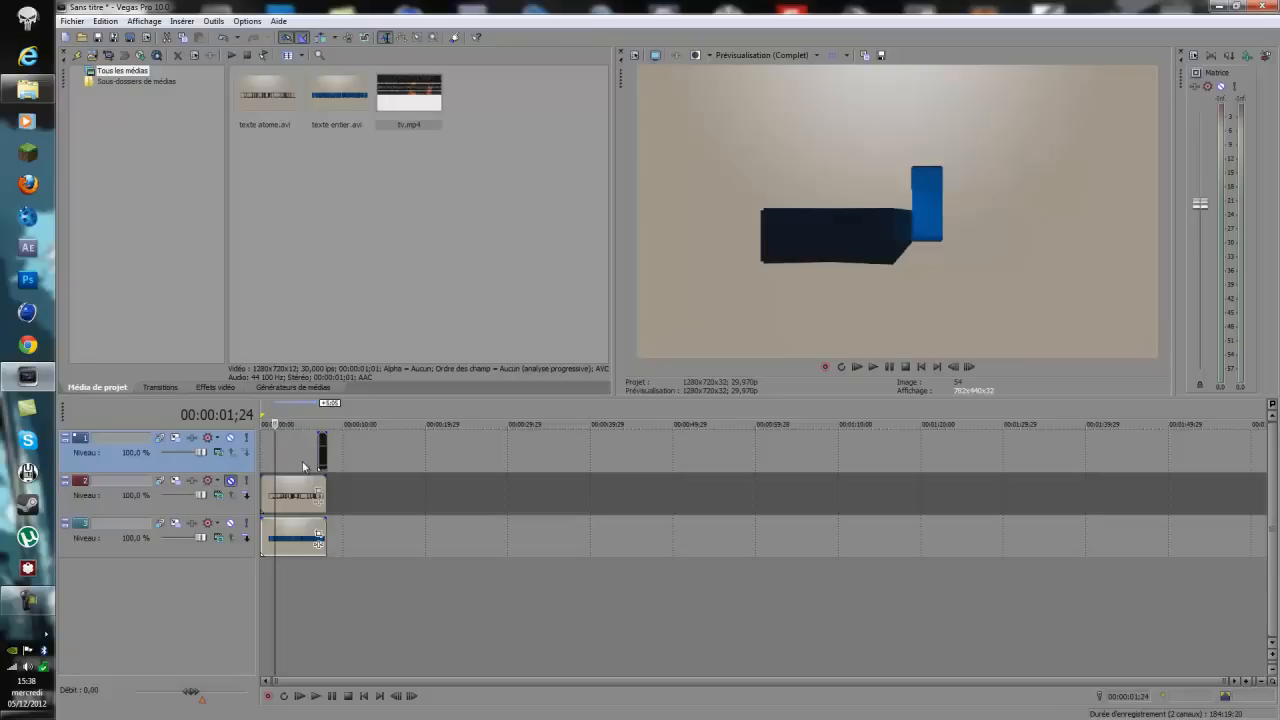
pyautogui.press('Left')
pyautogui.press('Left')
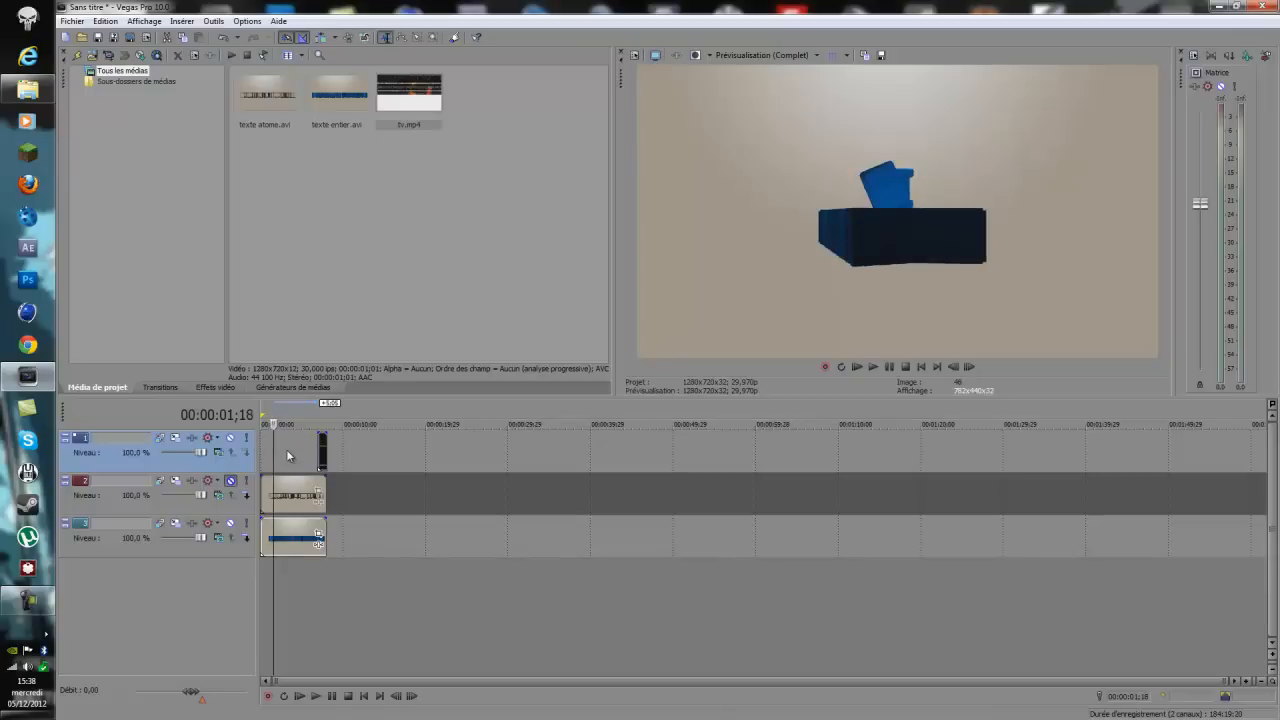
pyautogui.press('Right')
pyautogui.press('Right')
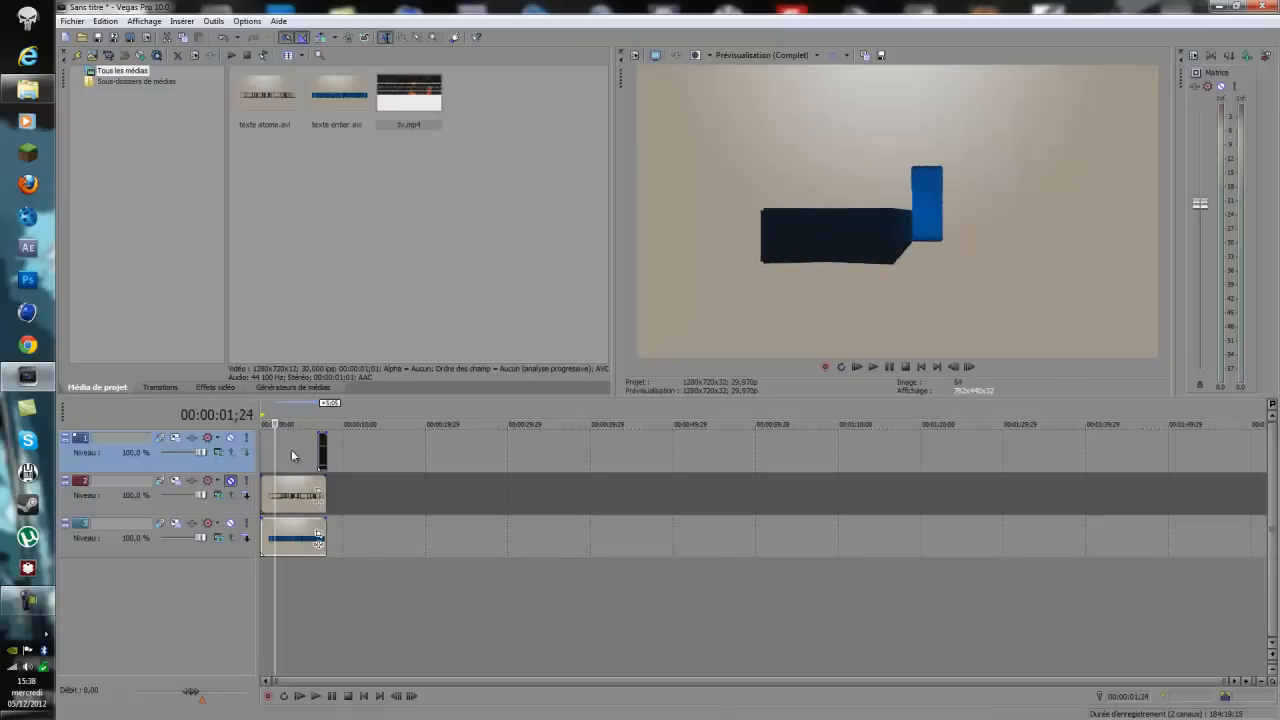
pyautogui.moveTo(323, 455); pyautogui.dragTo(280, 455)
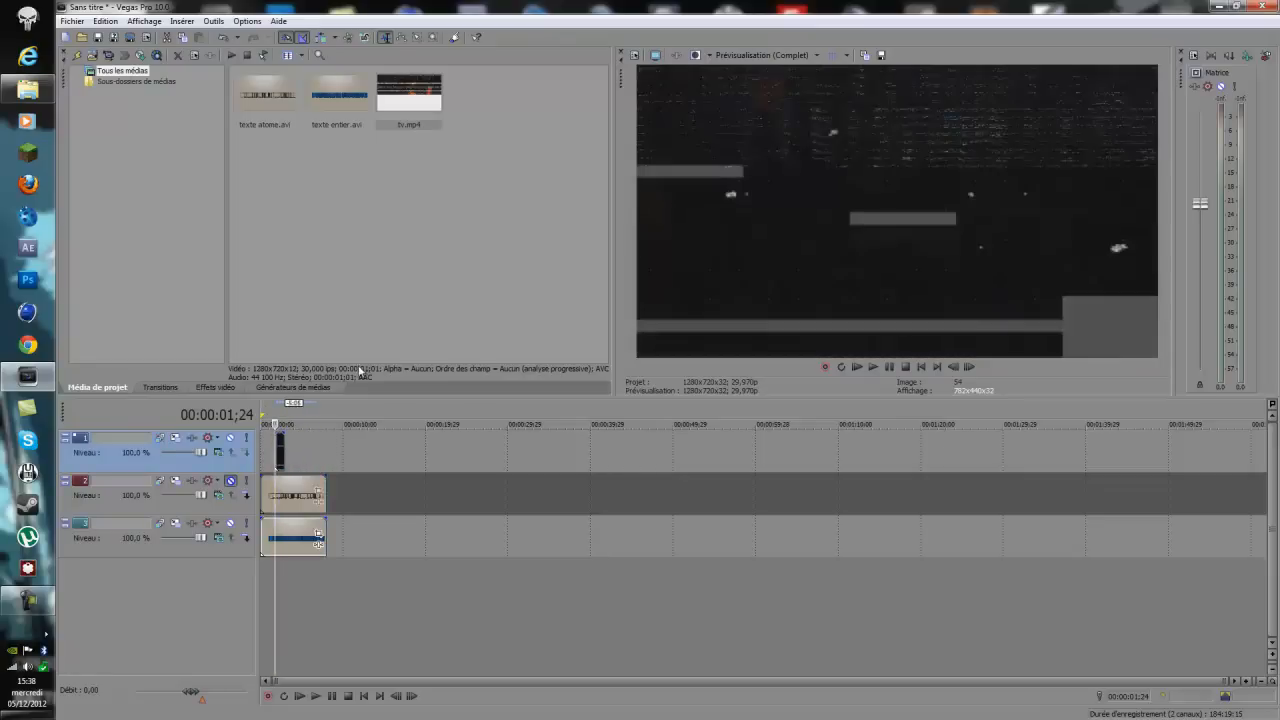
# Try the Multiplier (Masque) compositing mode on the tv.mp4 track, and set the mode to Ajouter
pyautogui.click(220, 455)
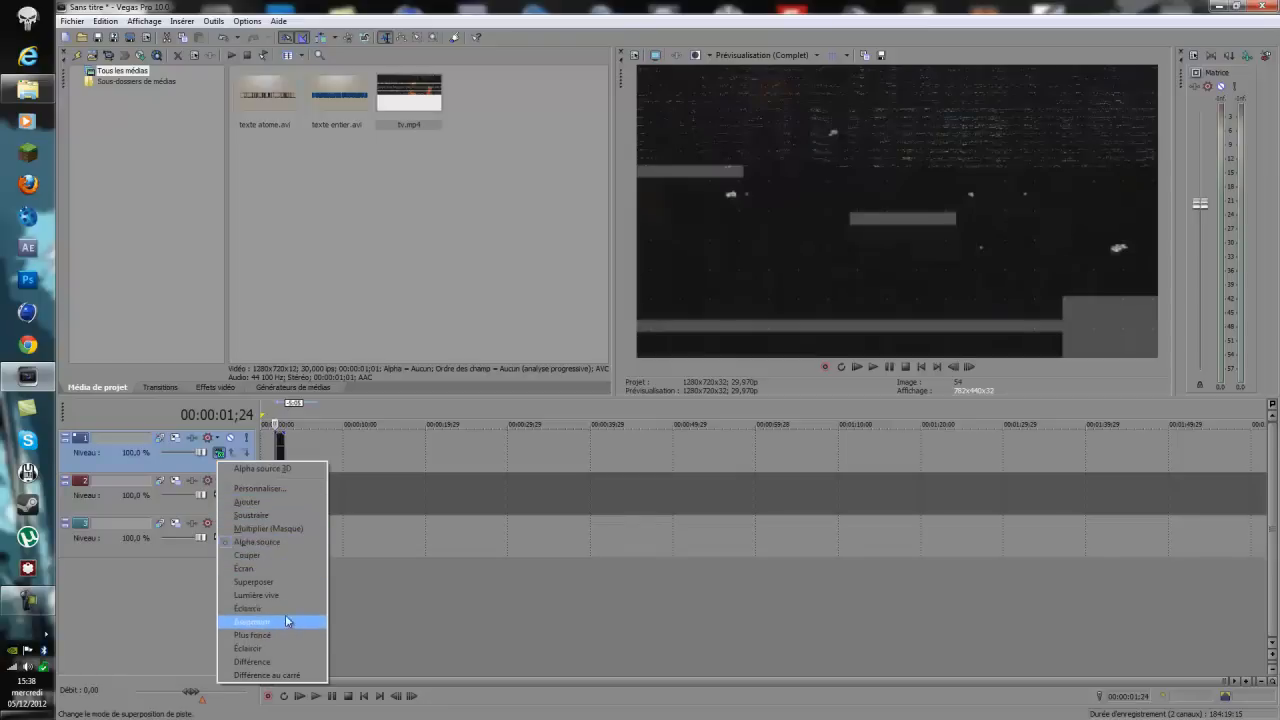
pyautogui.click(277, 528)
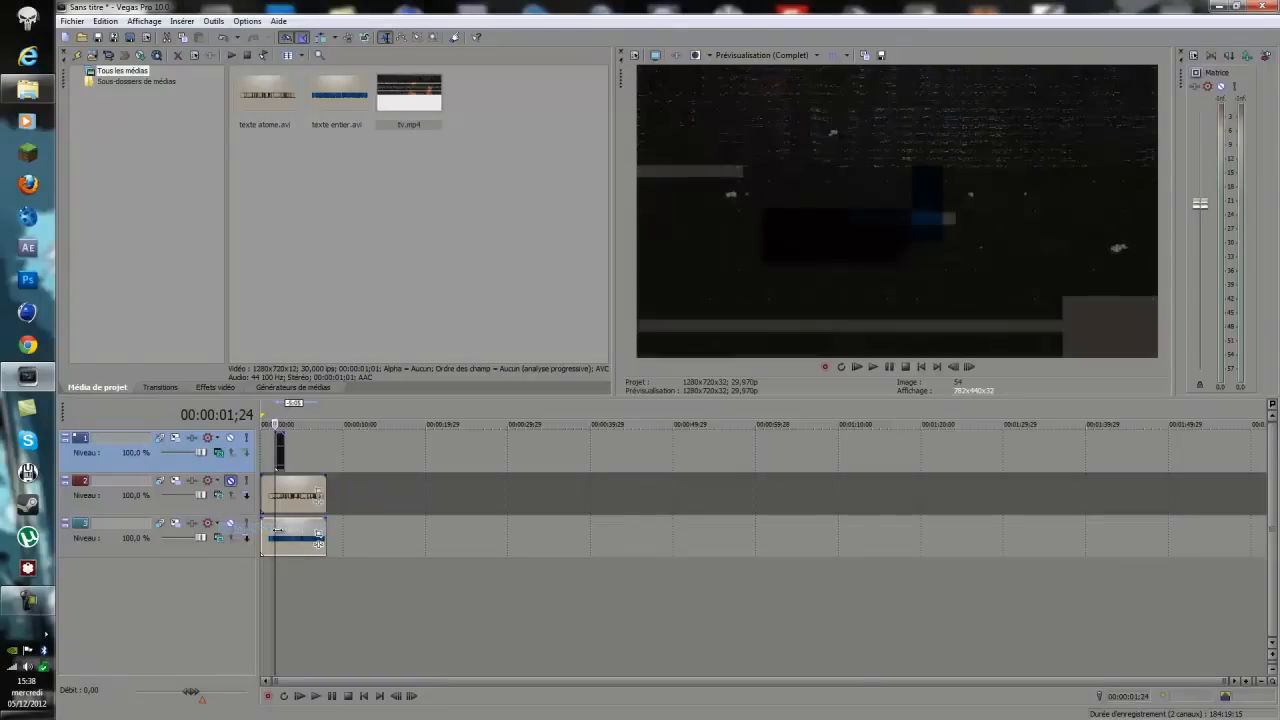
pyautogui.click(220, 453)
pyautogui.click(270, 492)
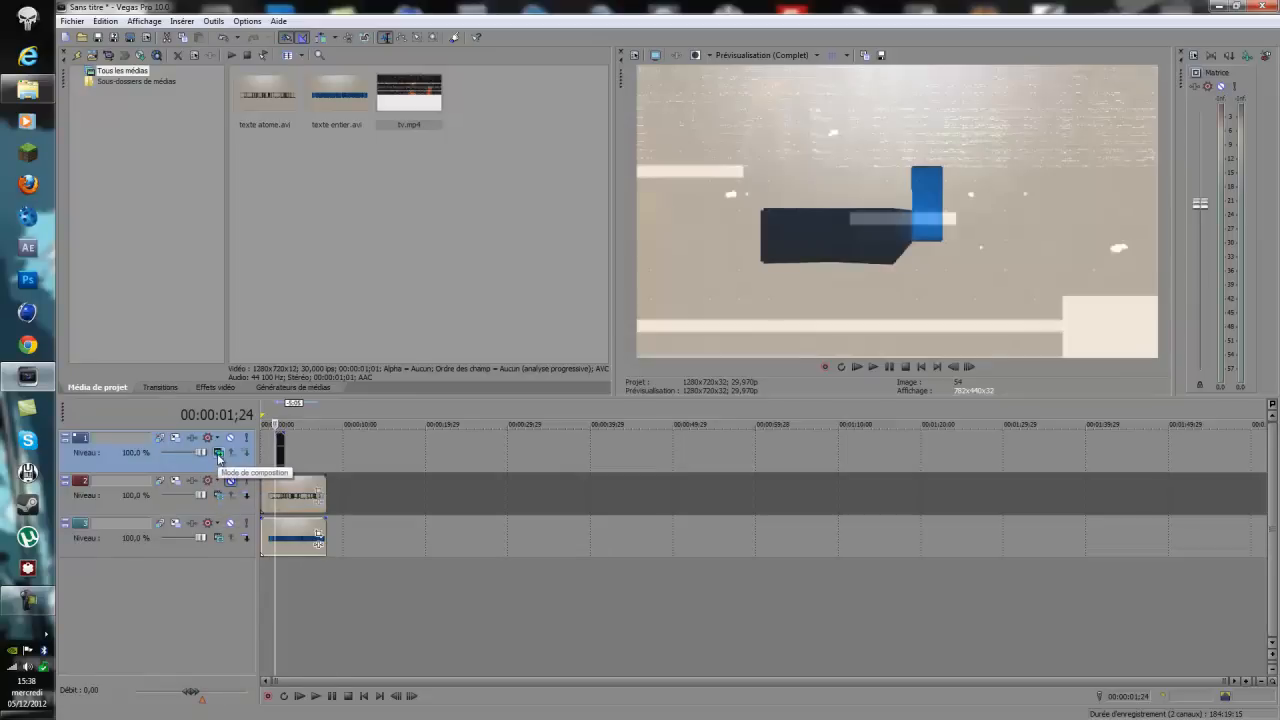
# Preview the tv.mp4 overlay and move its clip to start at 00:00:01;16
pyautogui.press('space')
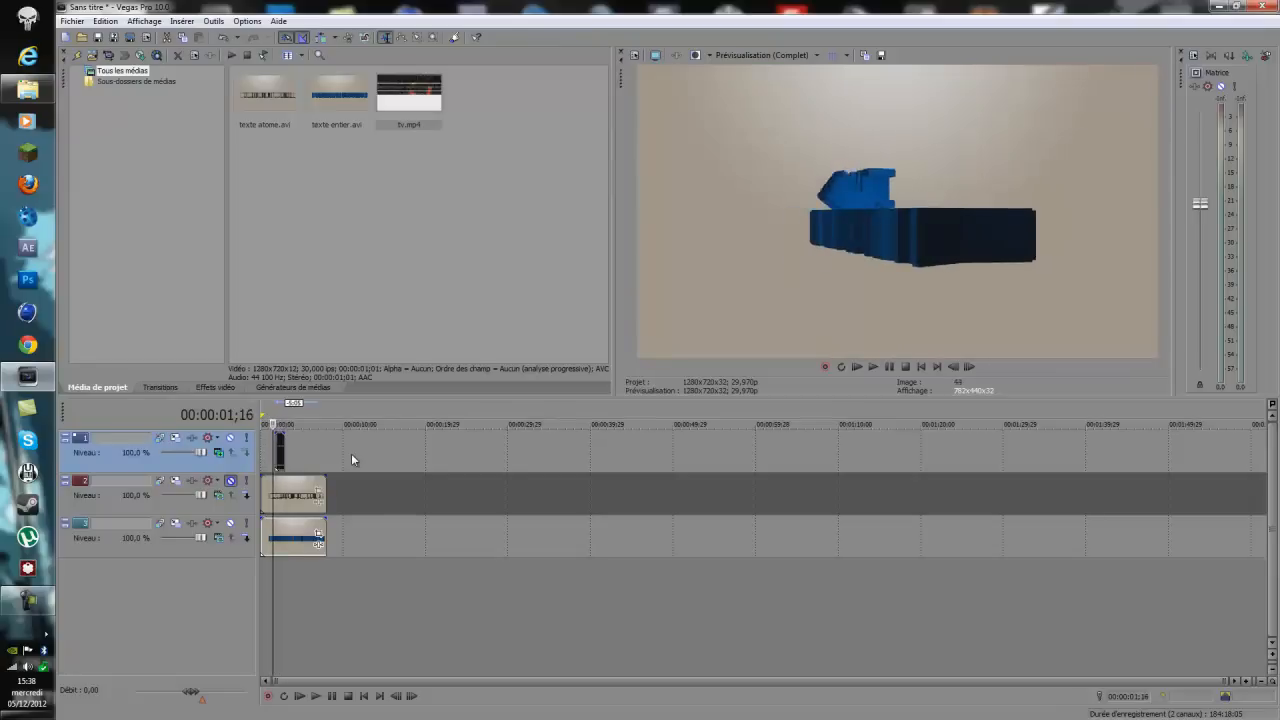
pyautogui.press('Right')
pyautogui.press('Right')
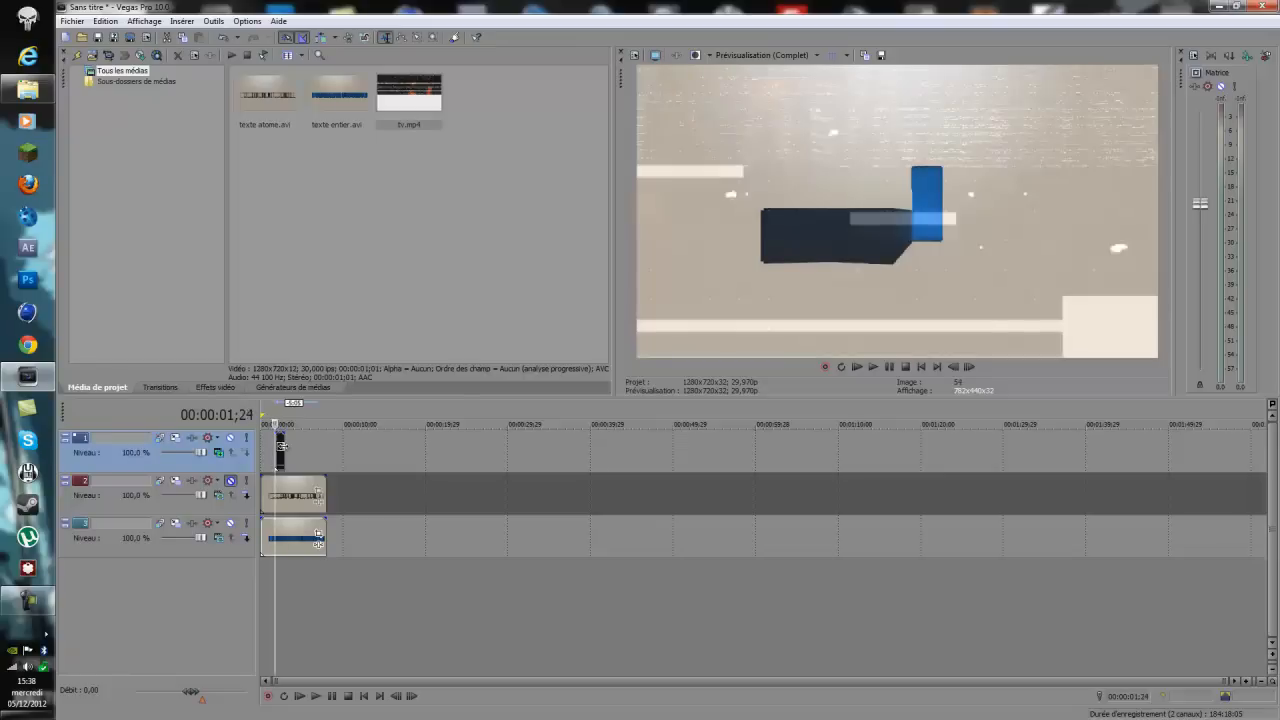
pyautogui.press('Left')
pyautogui.press('Left')
pyautogui.press('Left')
pyautogui.press('Left')
pyautogui.press('Left')
pyautogui.moveTo(279, 457); pyautogui.dragTo(276, 457)
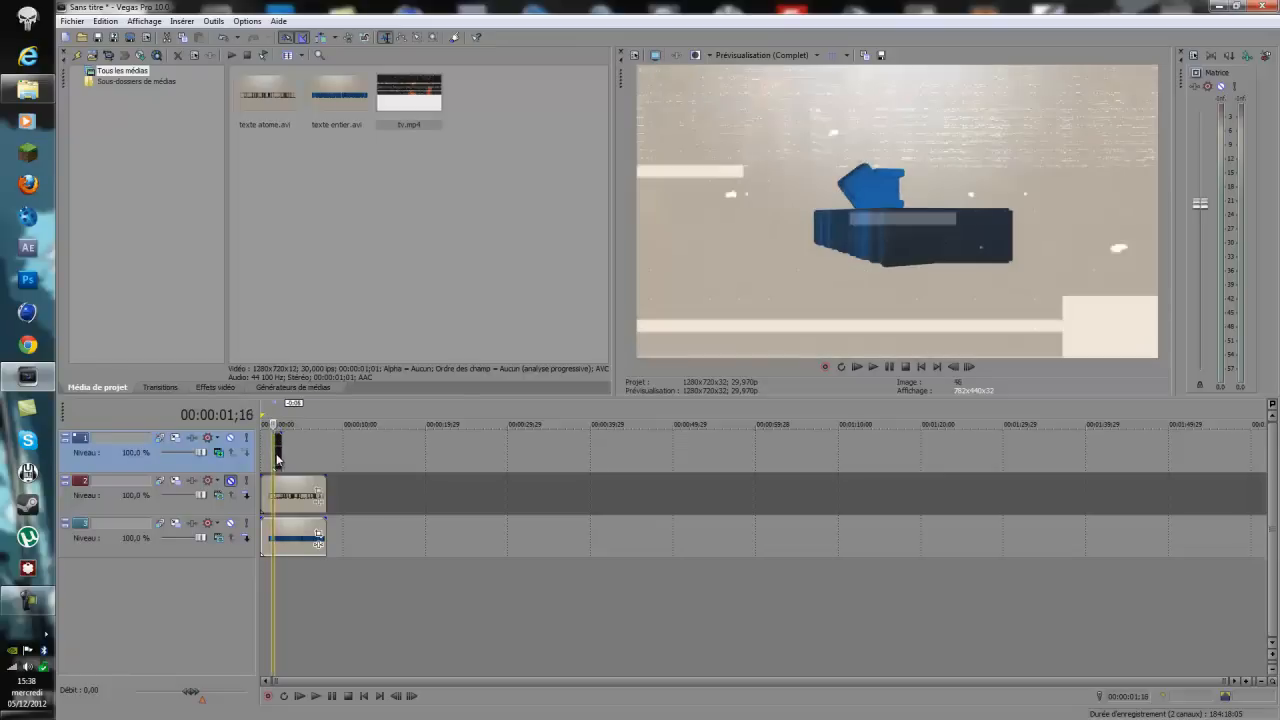
# Check the overlay against the solid text's rotation and move the tv.mp4 clip to start at 00:00:01;10
pyautogui.press('Right')
pyautogui.press('Right')
pyautogui.press('Right')
pyautogui.press('Right')
pyautogui.press('Right')
pyautogui.press('Right')
pyautogui.press('Right')
pyautogui.press('Right')
pyautogui.press('Right')
pyautogui.press('Right')
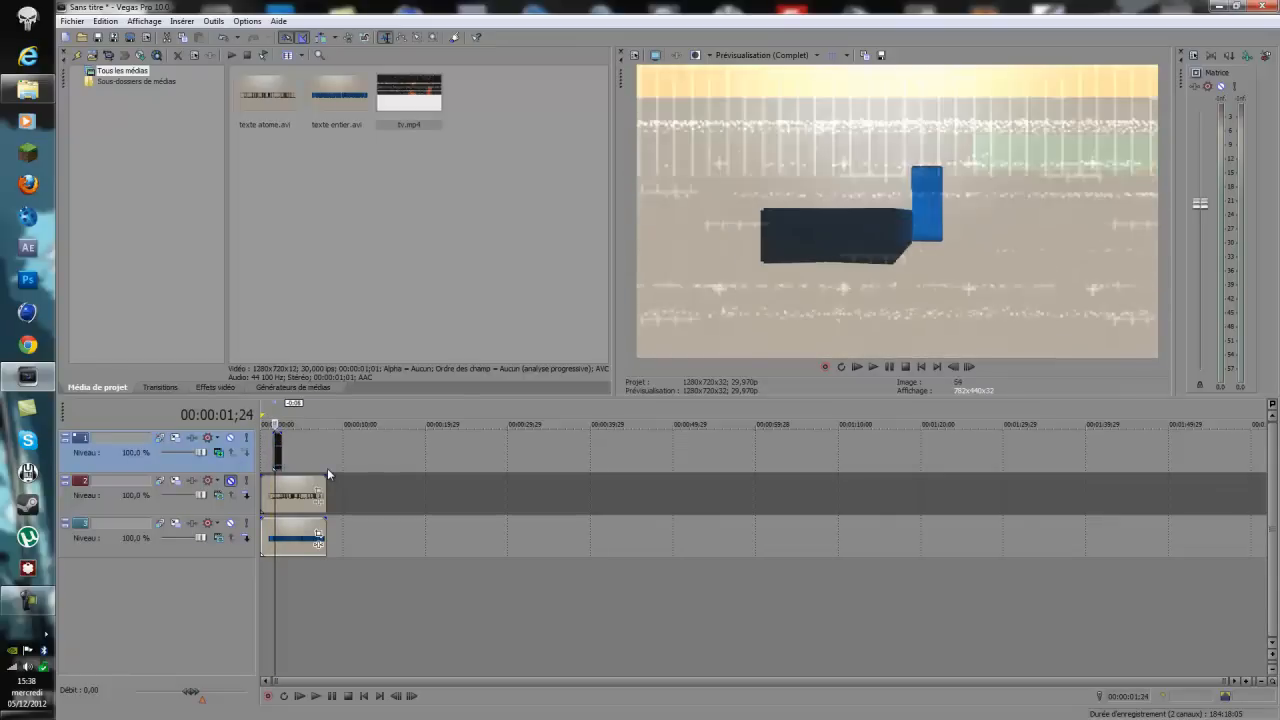
pyautogui.press('Left')
pyautogui.press('Left')
pyautogui.press('Left')
pyautogui.press('Left')
pyautogui.press('Left')
pyautogui.press('Left')
pyautogui.press('Left')
pyautogui.press('Left')
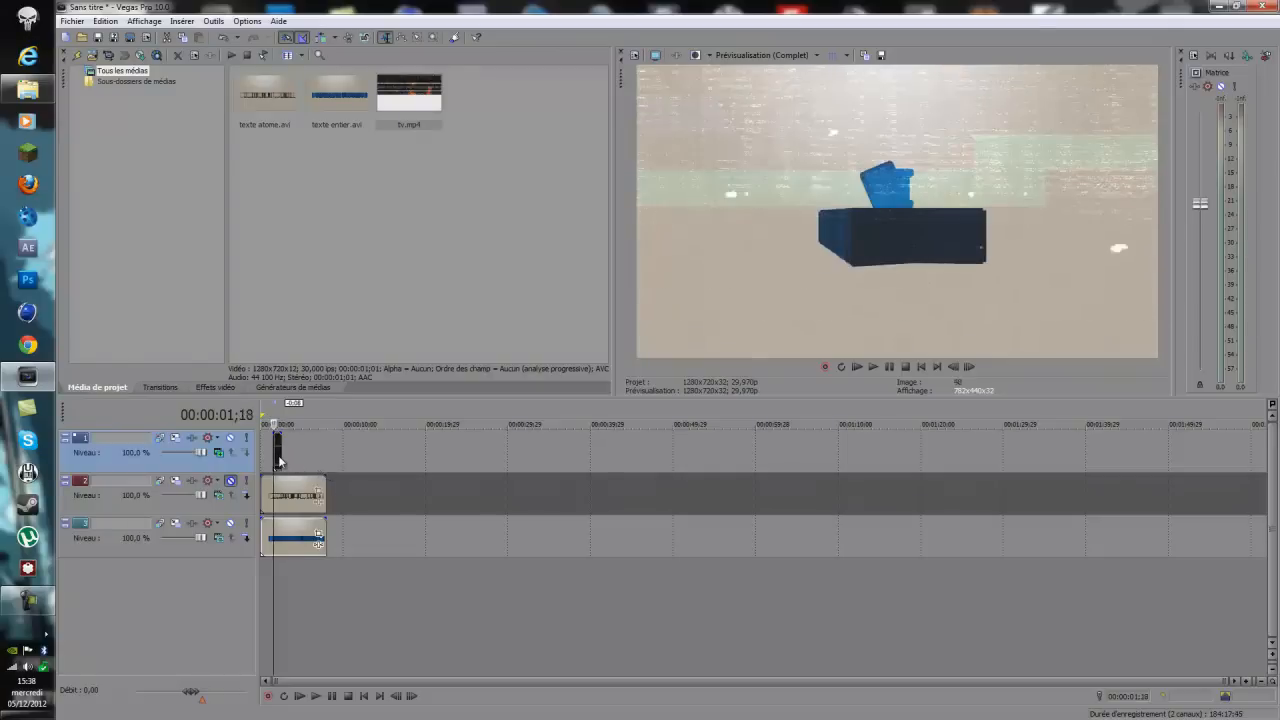
pyautogui.press('Left')
pyautogui.press('Left')
pyautogui.press('Left')
pyautogui.press('Left')
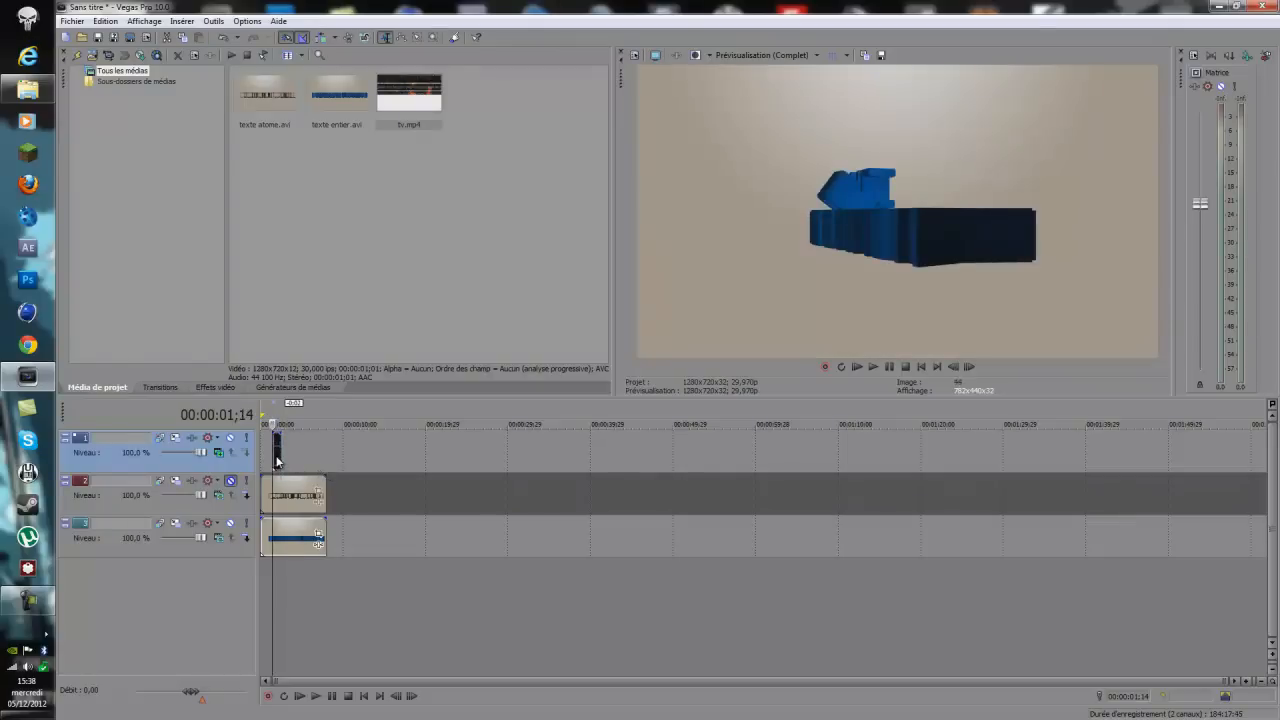
pyautogui.press('Left')
pyautogui.press('Left')
pyautogui.press('Left')
pyautogui.press('Left')
# Step through the repositioned tv.mp4 overlay to the flash frame at 00:00:01;26 and preview its playback
pyautogui.press('Right')
pyautogui.press('Right')
pyautogui.press('Right')
pyautogui.press('Right')
pyautogui.press('Right')
pyautogui.press('Right')
pyautogui.press('Right')
pyautogui.press('Right')
pyautogui.press('Right')
pyautogui.press('Right')
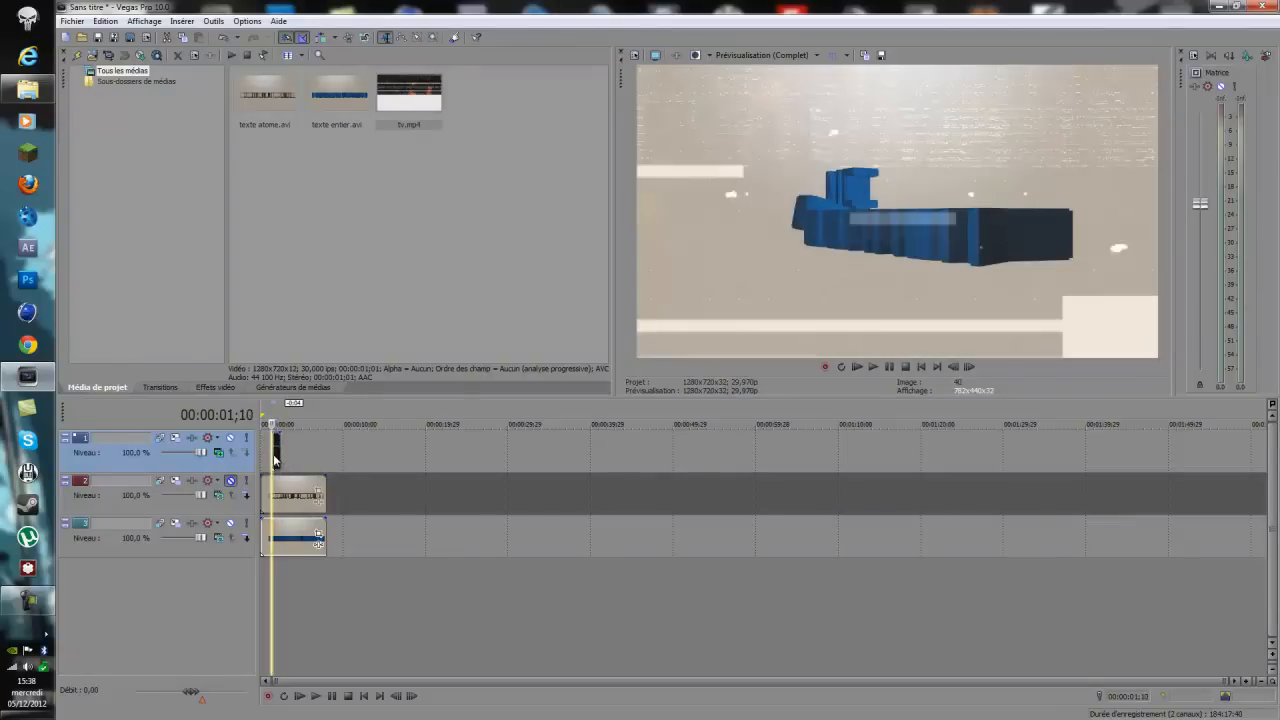
pyautogui.press('Right')
pyautogui.press('Right')
pyautogui.press('Right')
pyautogui.press('Right')
pyautogui.press('Right')
pyautogui.press('Right')
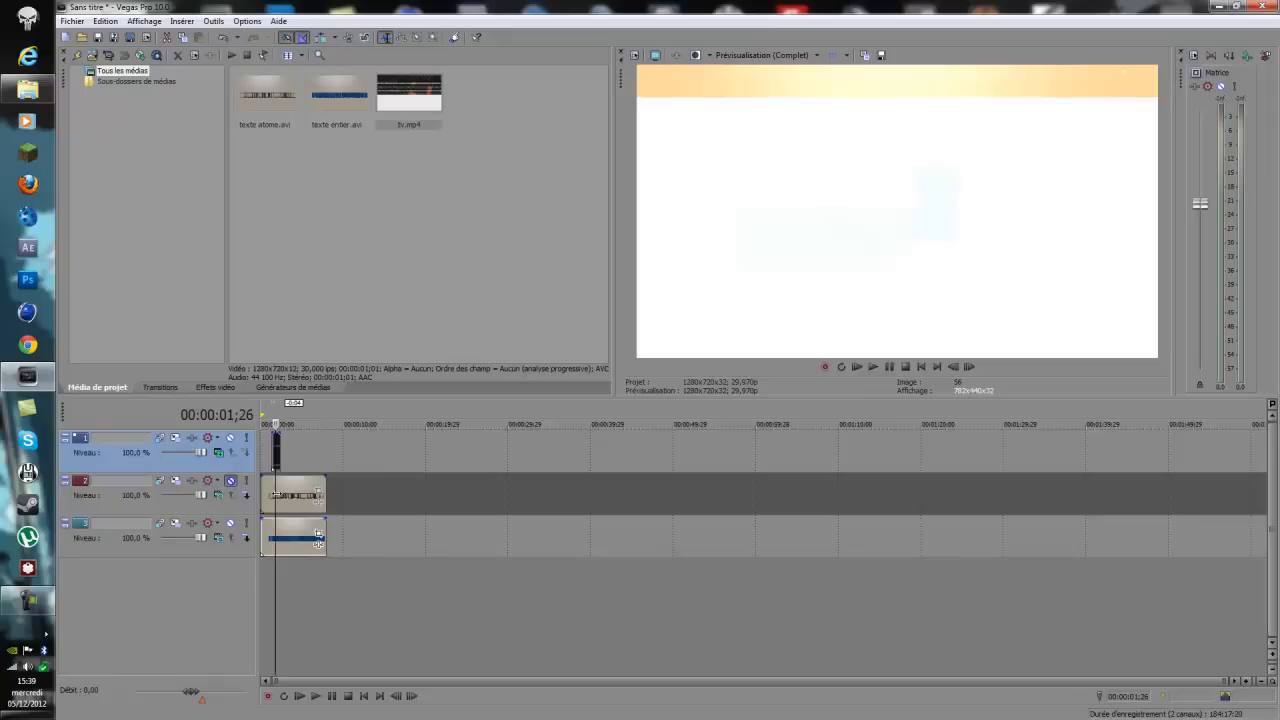
pyautogui.press('space')
pyautogui.press('space')
# Split the wireframe clip on track 2 at 00:00:01;26 and delete the portion before the split
pyautogui.click(274, 499)
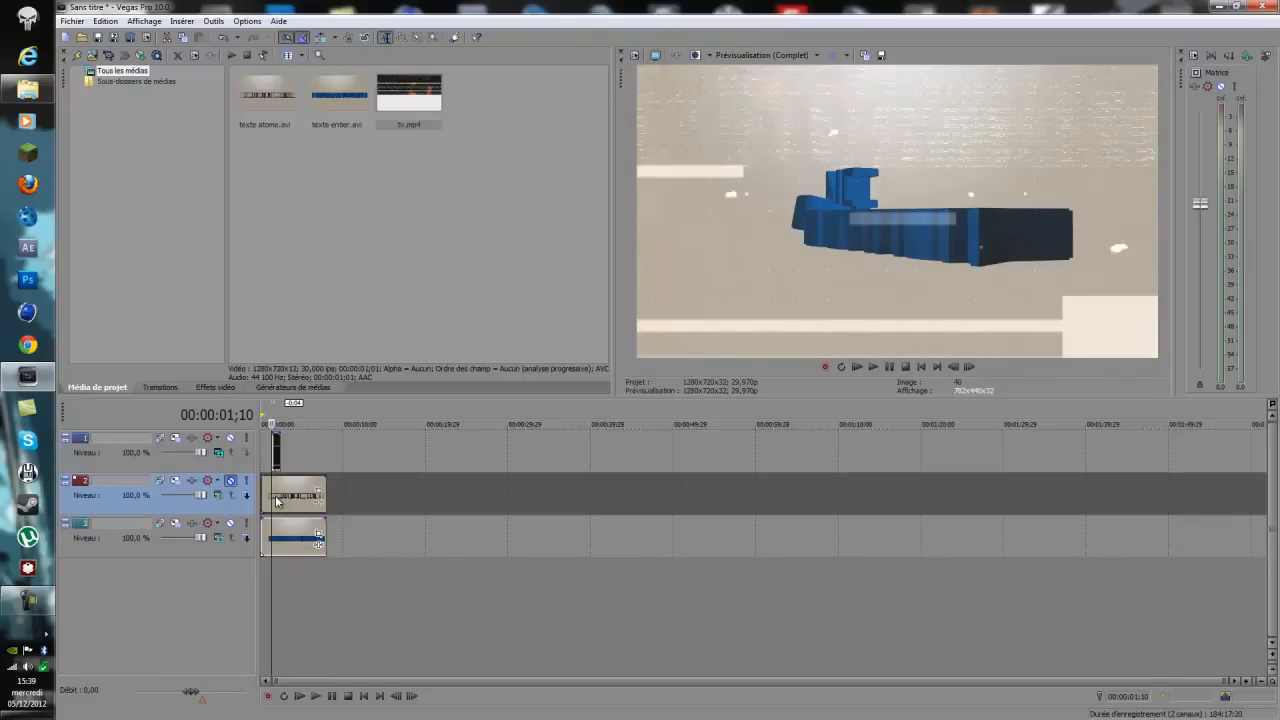
pyautogui.press('space')
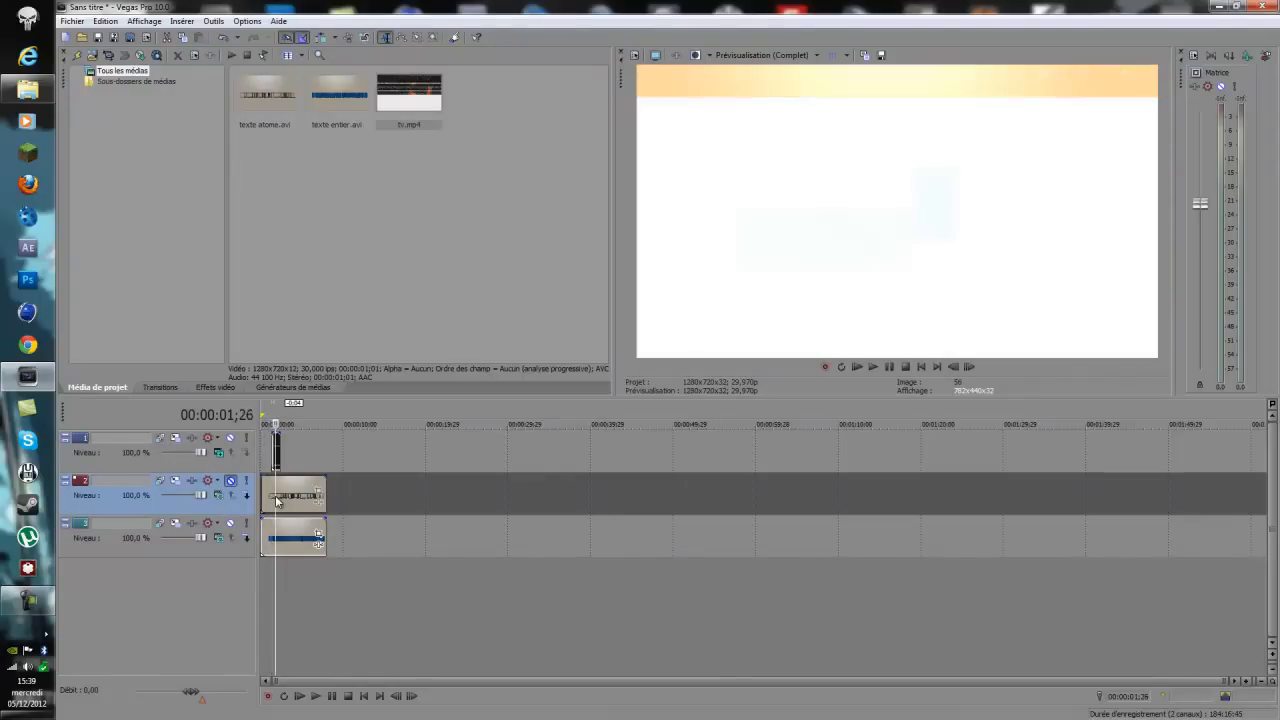
pyautogui.press('s')
pyautogui.click(264, 488)
pyautogui.press('Delete')
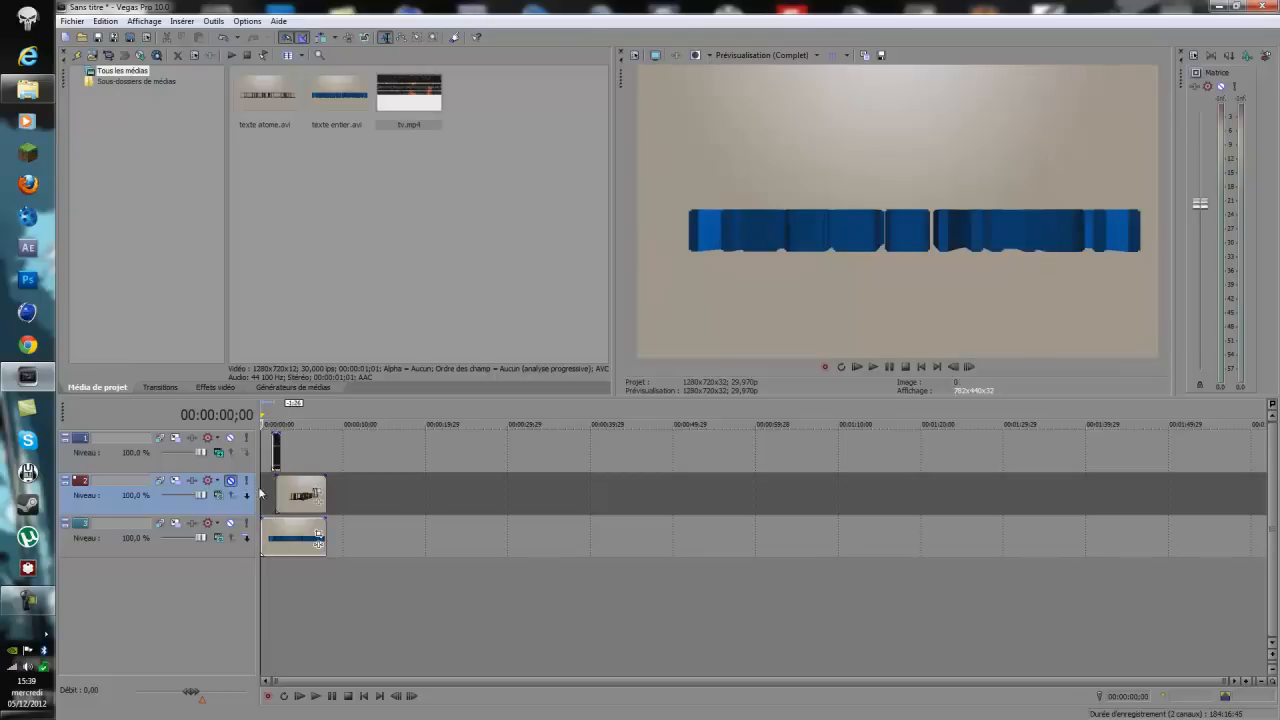
# Unmute the wireframe track and play the transition from solid to wireframe text, pausing after it
pyautogui.click(231, 481)
pyautogui.press('space')
pyautogui.press('Left')
pyautogui.click(856, 368)
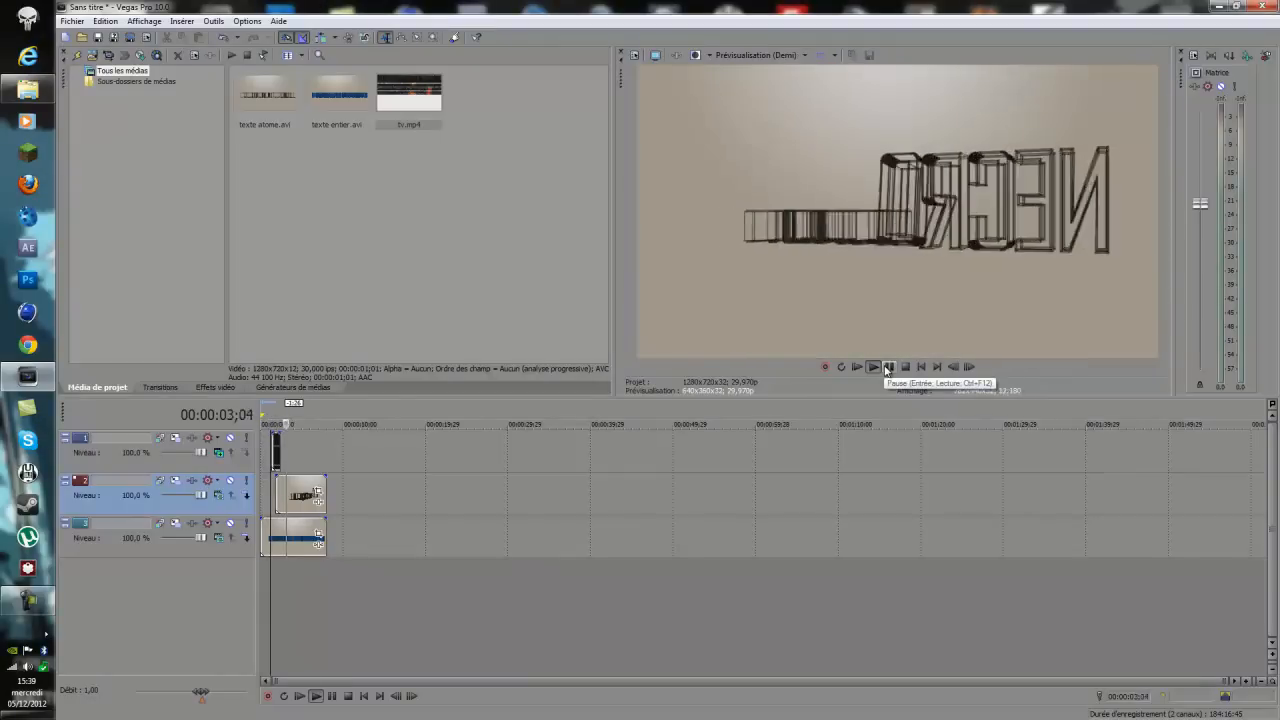
pyautogui.click(887, 368)
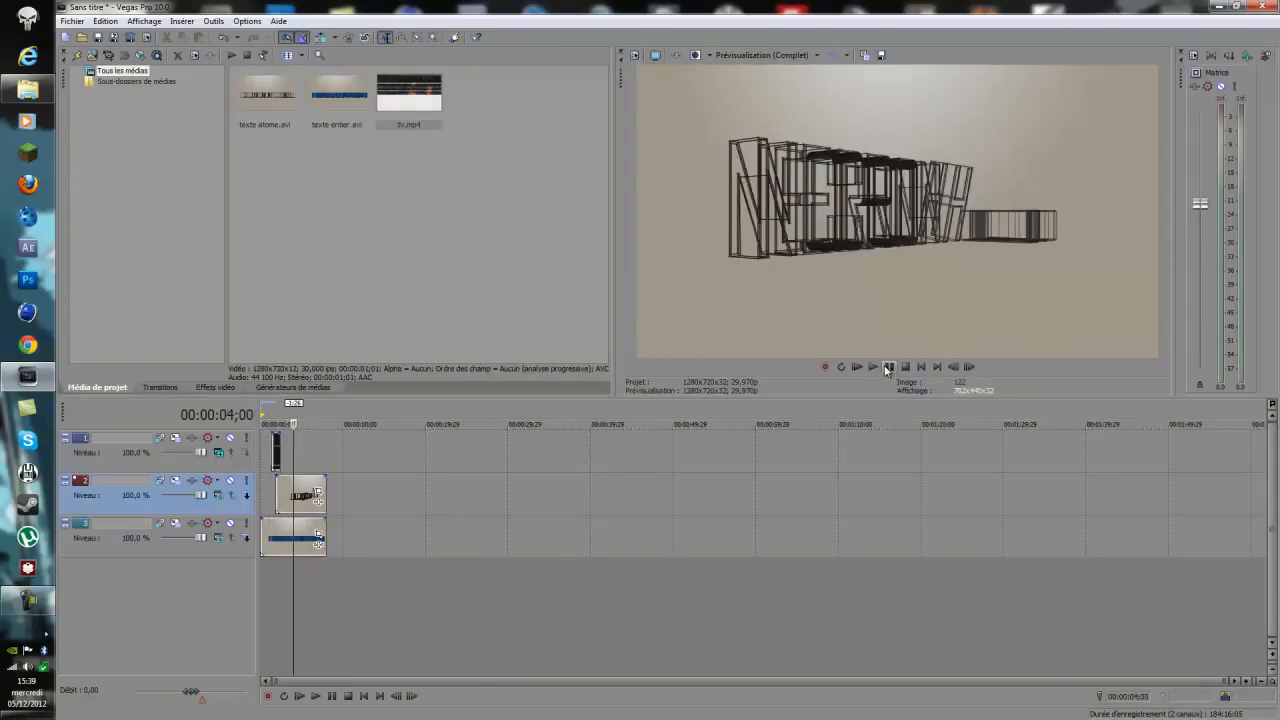
# Move the playhead back to the wireframe text's edge-on frame at 00:00:03;18
pyautogui.press('Left')
pyautogui.press('Left')
pyautogui.press('Left')
pyautogui.press('Left')
pyautogui.press('Left')
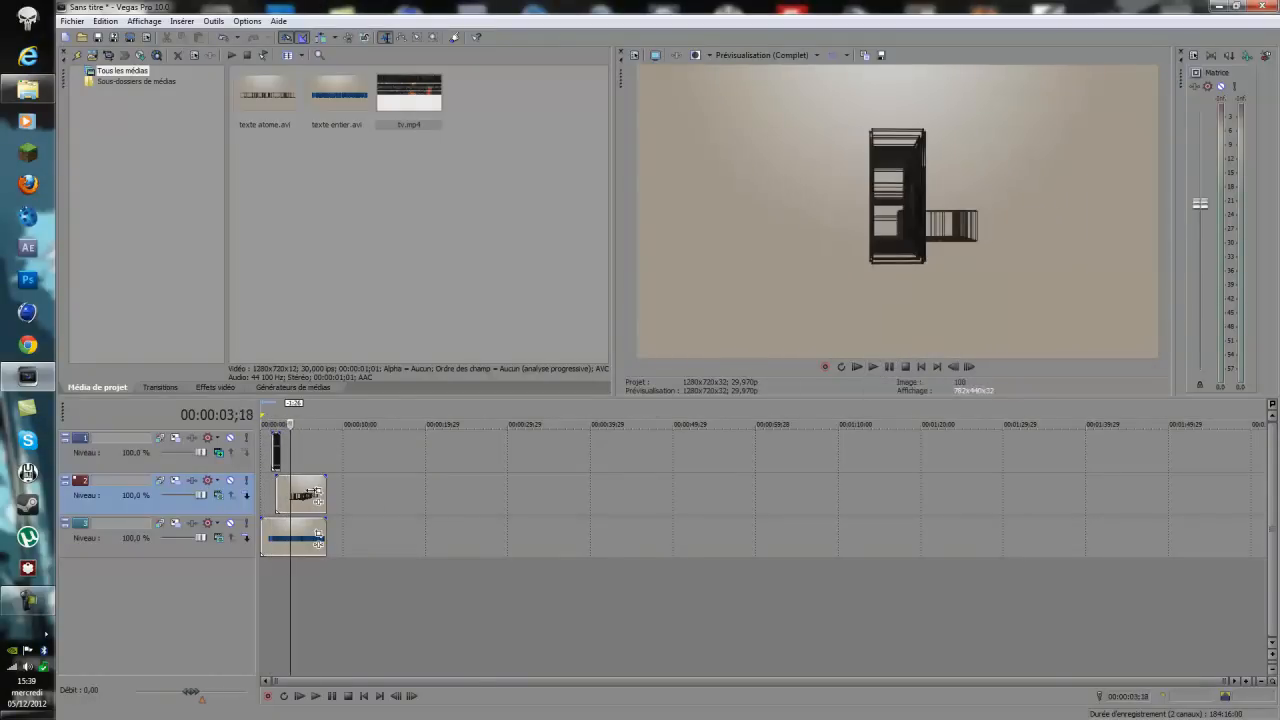
# Duplicate the tv.mp4 glitch clip on track 1 and place the copy further along, over the wireframe clip
pyautogui.click(274, 448)
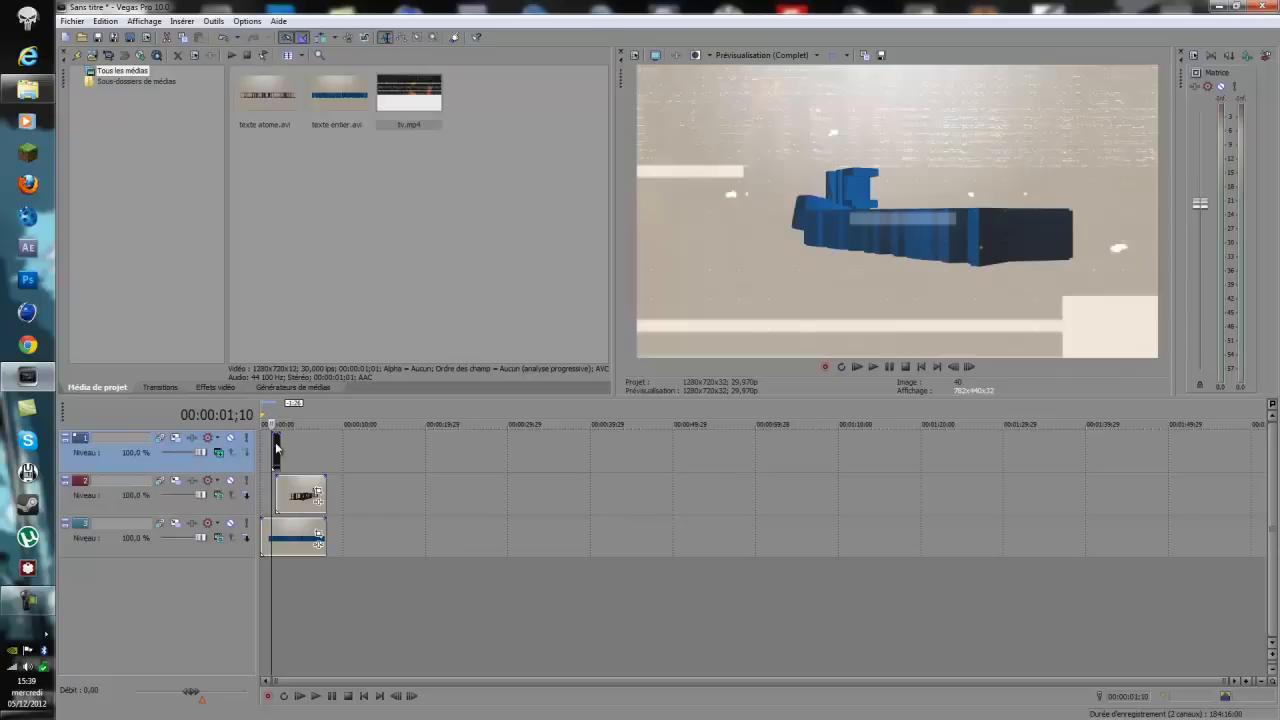
pyautogui.click(281, 451)
pyautogui.keyDown('ctrl'); pyautogui.moveTo(281, 455); pyautogui.dragTo(306, 456); pyautogui.keyUp('ctrl')
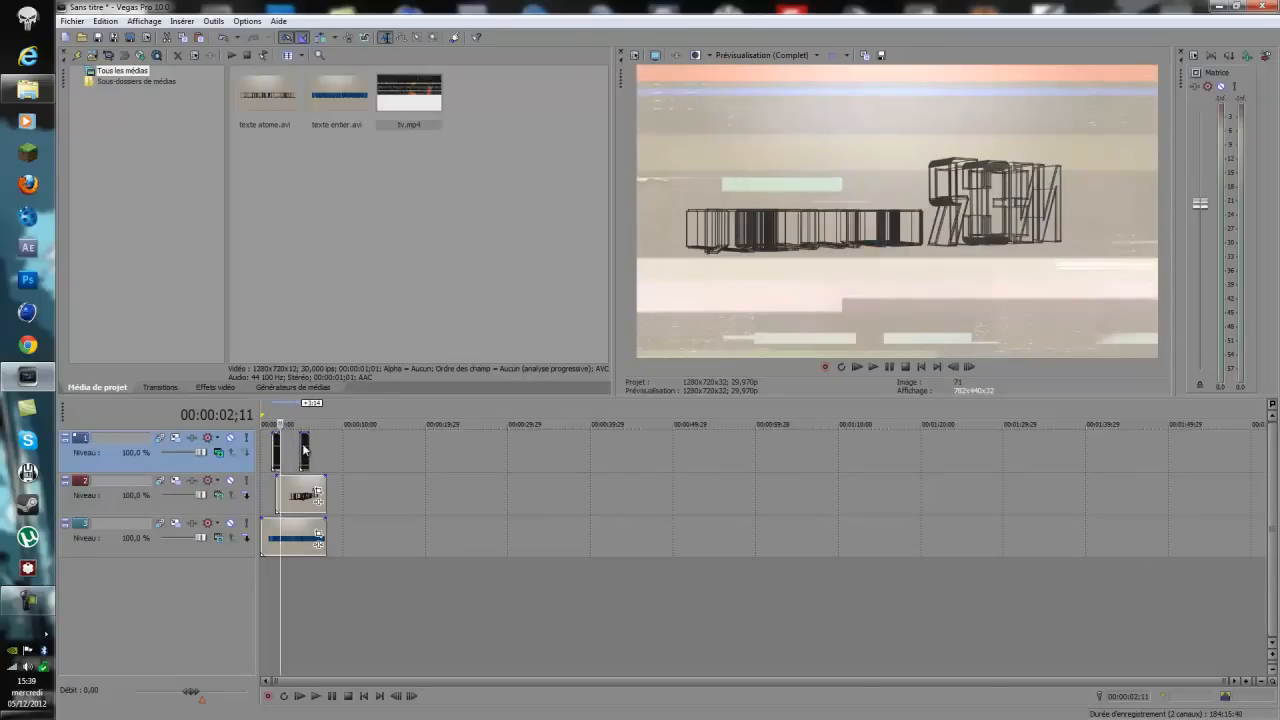
# Step back through the first glitch transition and play the intro from near its start to review the solid-to-wireframe change
pyautogui.press('Left')
pyautogui.press('Left')
pyautogui.press('Left')
pyautogui.press('Left')
pyautogui.press('Left')
pyautogui.press('Left')
pyautogui.press('Left')
pyautogui.press('Left')
pyautogui.press('Left')
pyautogui.press('Left')
pyautogui.press('Left')
pyautogui.press('Right')
pyautogui.press('Right')
pyautogui.press('Left')
pyautogui.press('Left')
pyautogui.press('Left')
pyautogui.press('Left')
pyautogui.press('Left')
pyautogui.press('Left')
pyautogui.press('Left')
pyautogui.press('Left')
pyautogui.press('Left')
pyautogui.press('Left')
pyautogui.press('Left')
pyautogui.press('Left')
pyautogui.press('Left')
pyautogui.press('Left')
pyautogui.press('Left')
pyautogui.press('Left')
pyautogui.press('Left')
pyautogui.press('Left')
pyautogui.press('Left')
pyautogui.press('Left')
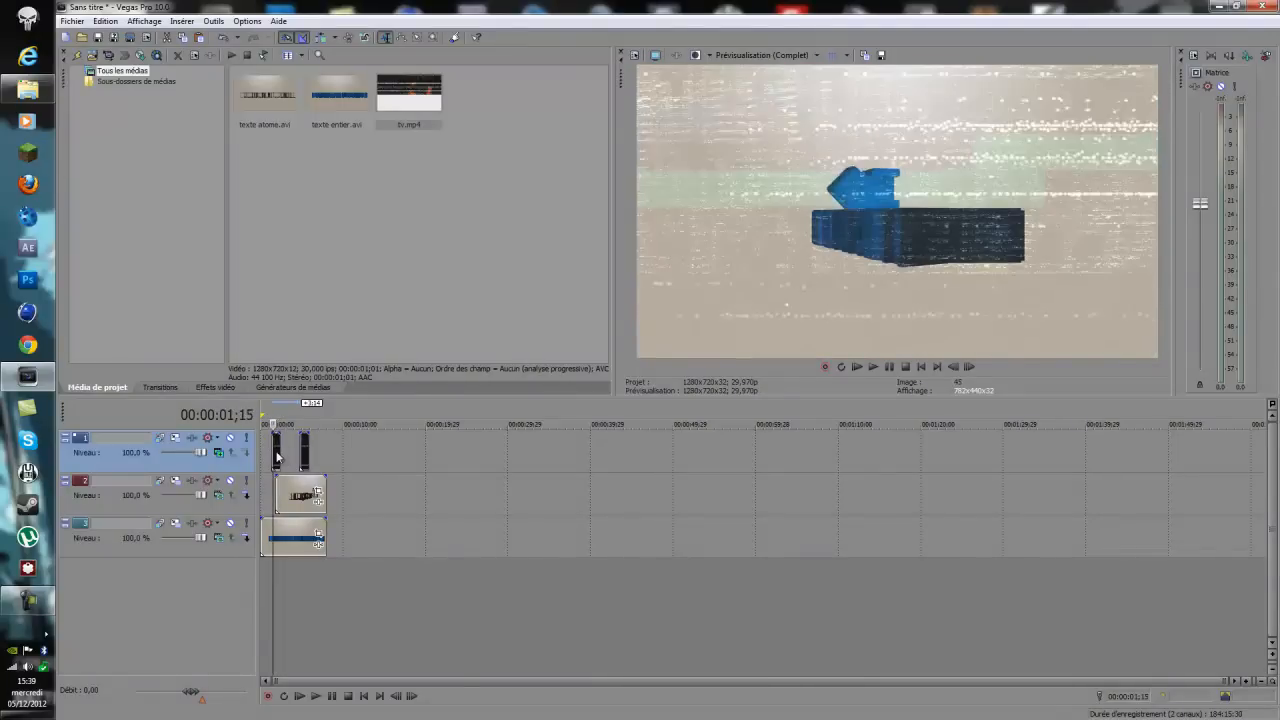
pyautogui.press('space')
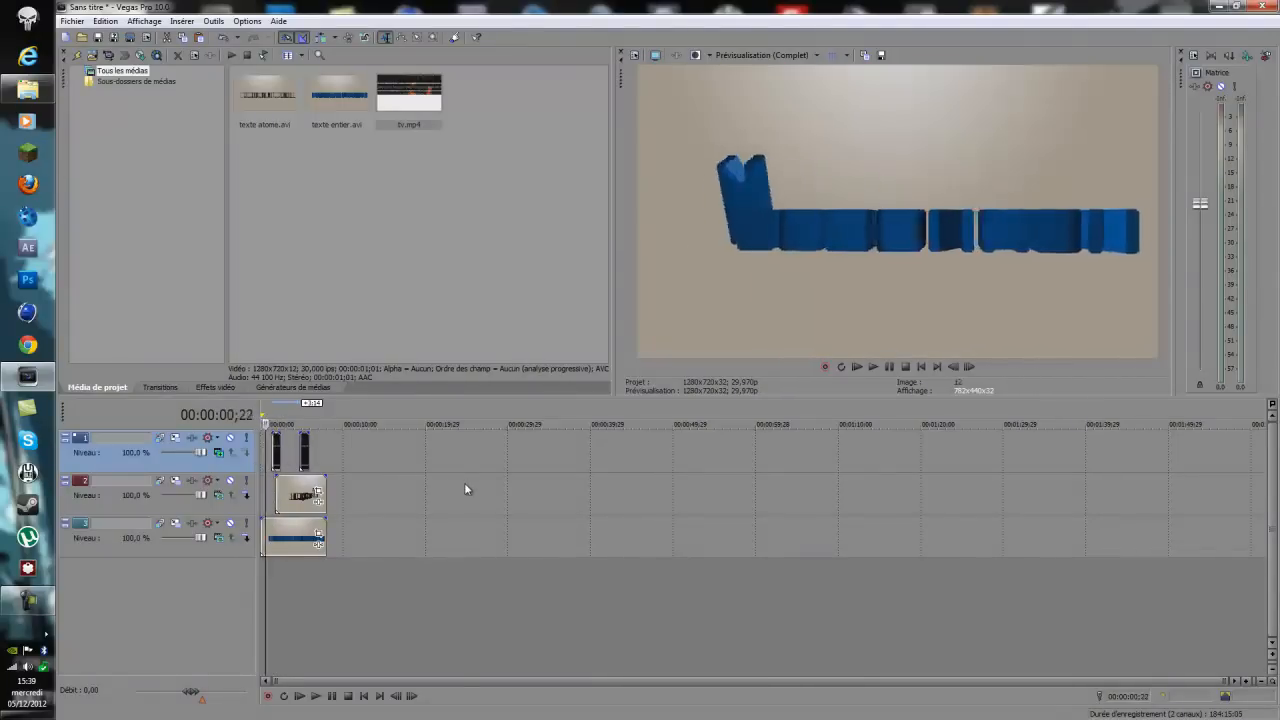
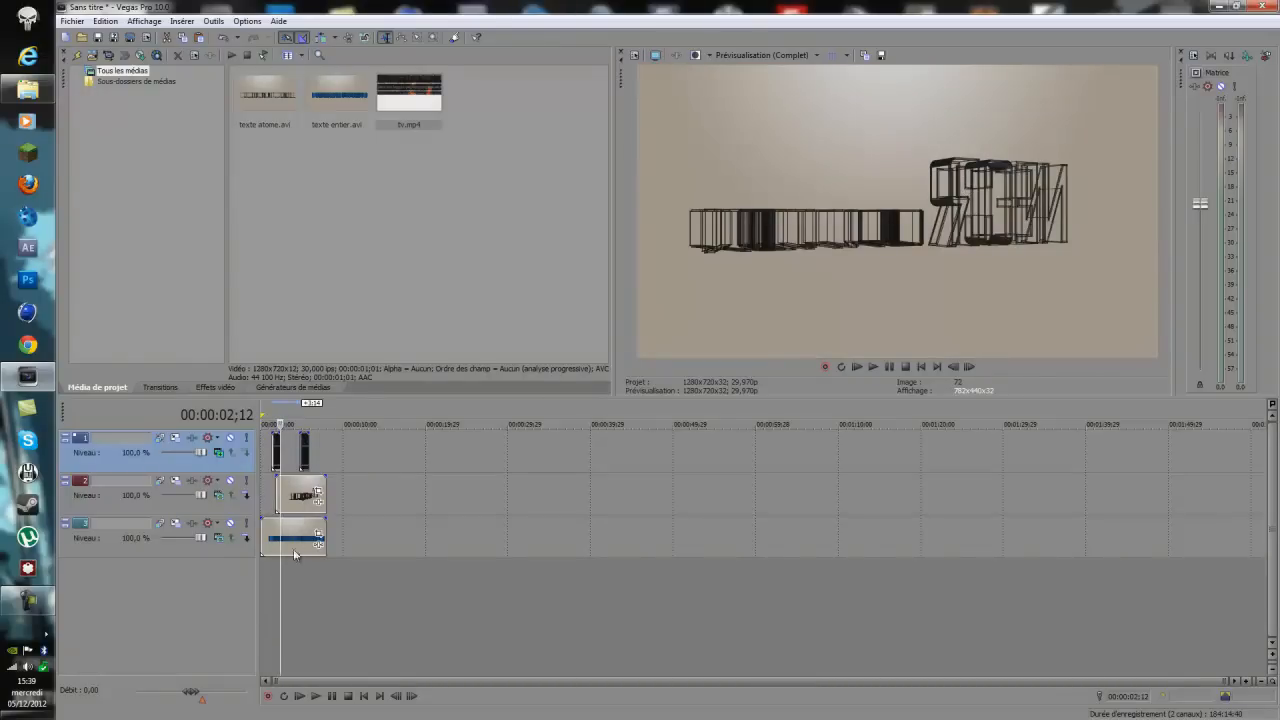
pyautogui.press('space')
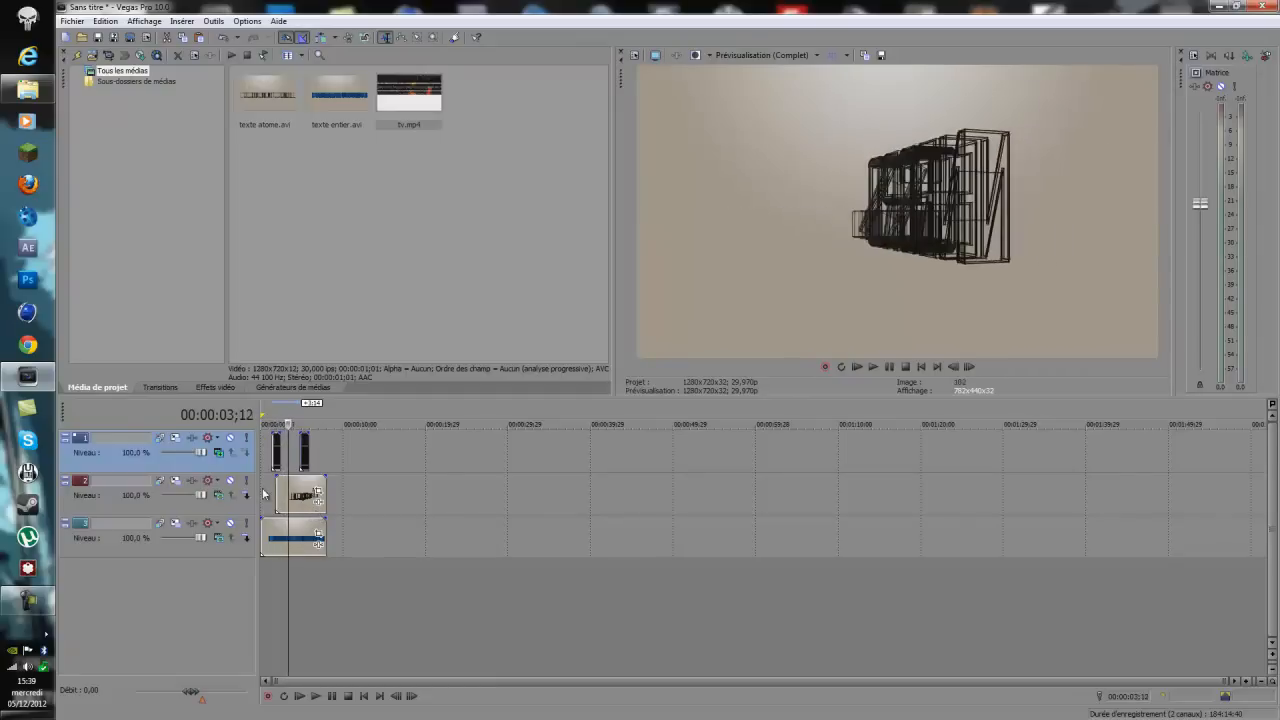
# Try moving the tv.mp4 copy over the wireframe text's edge-on frame at 00:00:03;18 and preview it
pyautogui.press('Return')
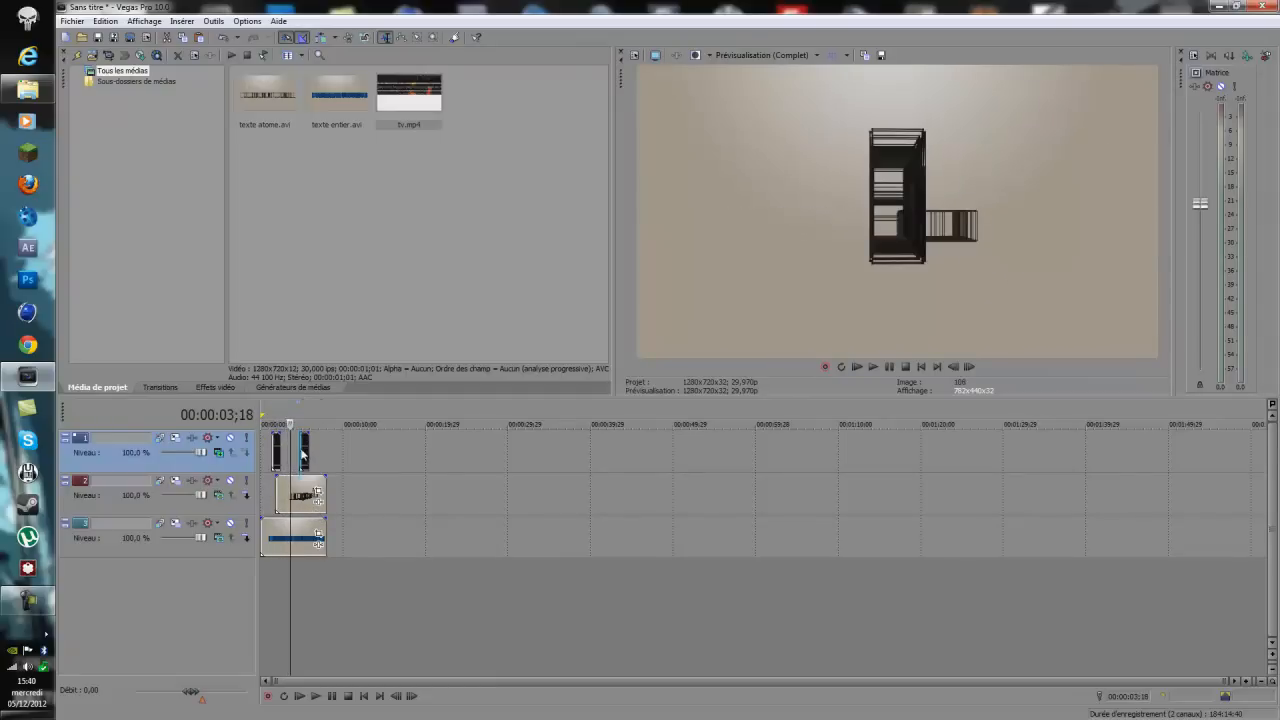
pyautogui.moveTo(306, 450); pyautogui.dragTo(293, 450)
pyautogui.press('Left')
pyautogui.press('Left')
pyautogui.press('Left')
pyautogui.press('Left')
pyautogui.press('Left')
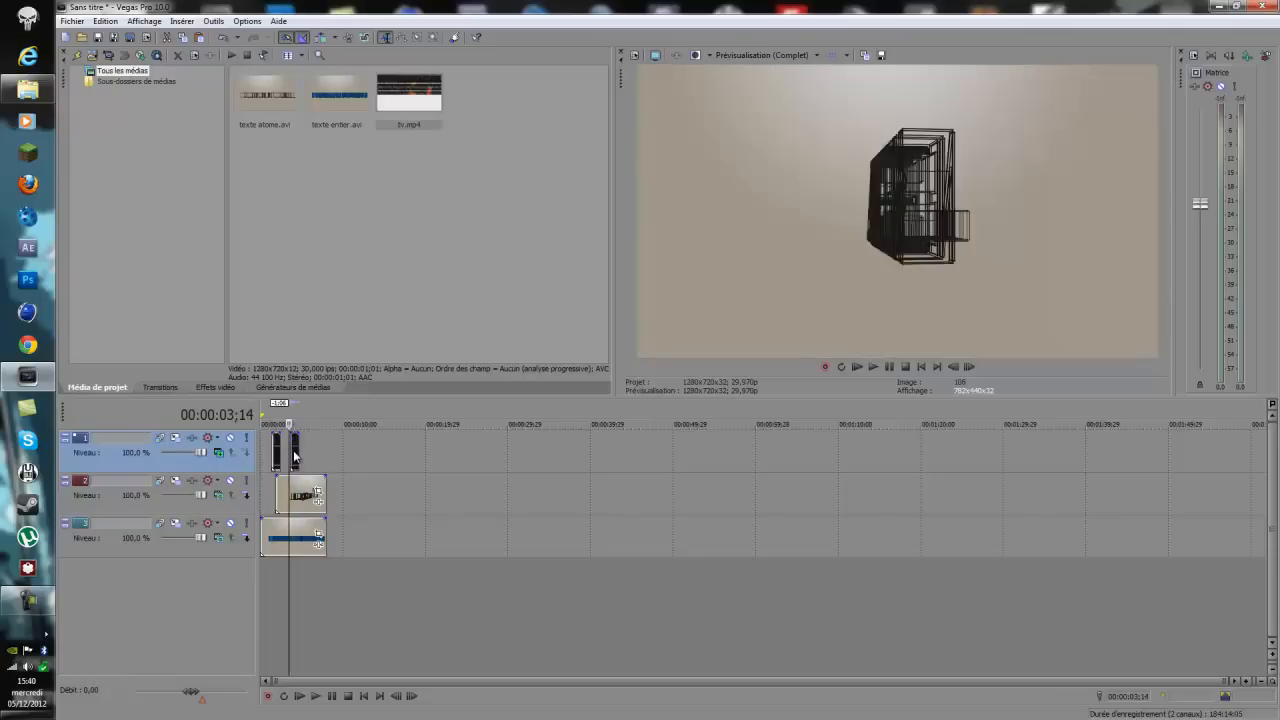
pyautogui.moveTo(293, 451); pyautogui.dragTo(290, 451)
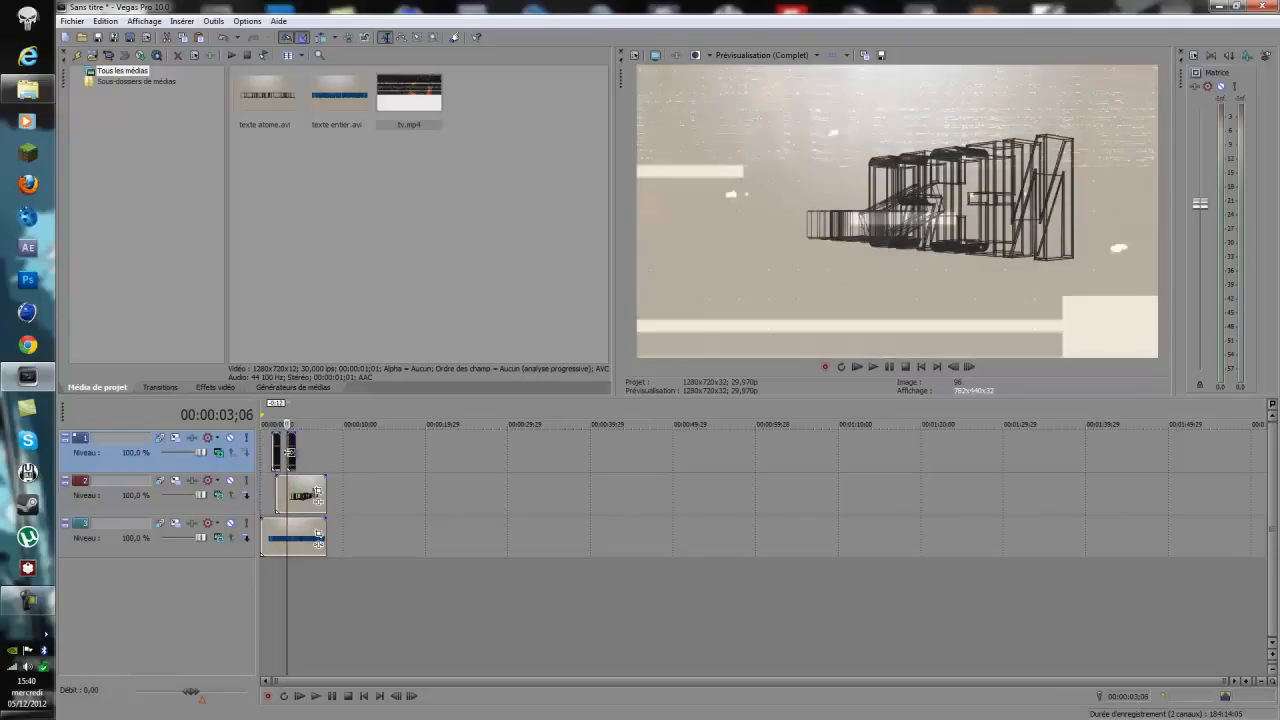
pyautogui.press('space')
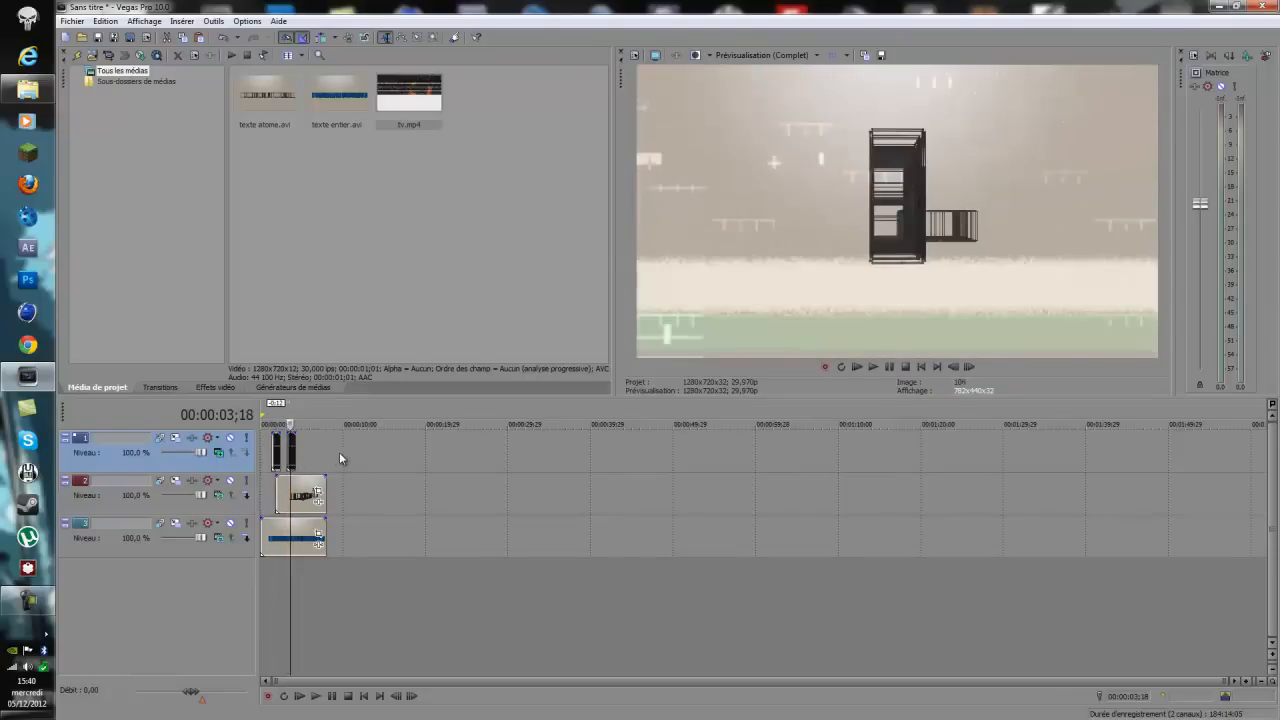
pyautogui.press('space')
# Shift the tv.mp4 copy clear of the playhead and reverse its playback with Inverser
pyautogui.click(291, 451)
pyautogui.click(293, 455)
pyautogui.moveTo(295, 455); pyautogui.dragTo(300, 452)
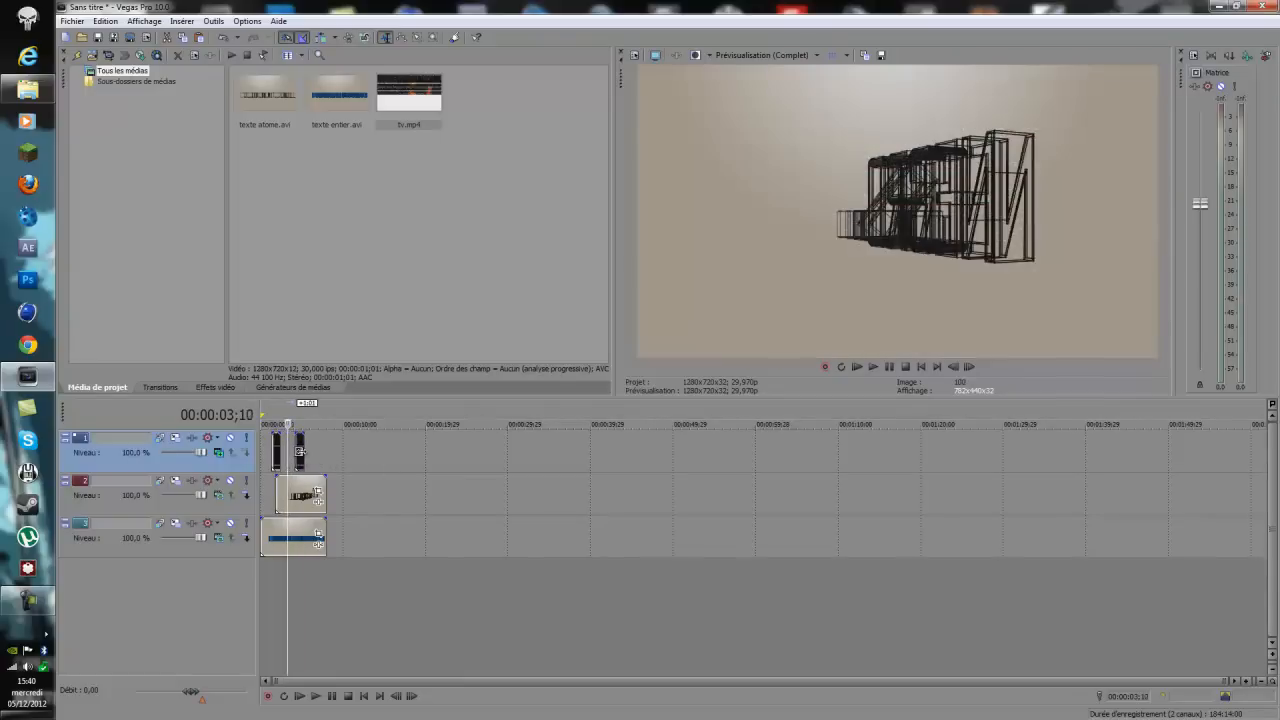
pyautogui.rightClick(300, 456)
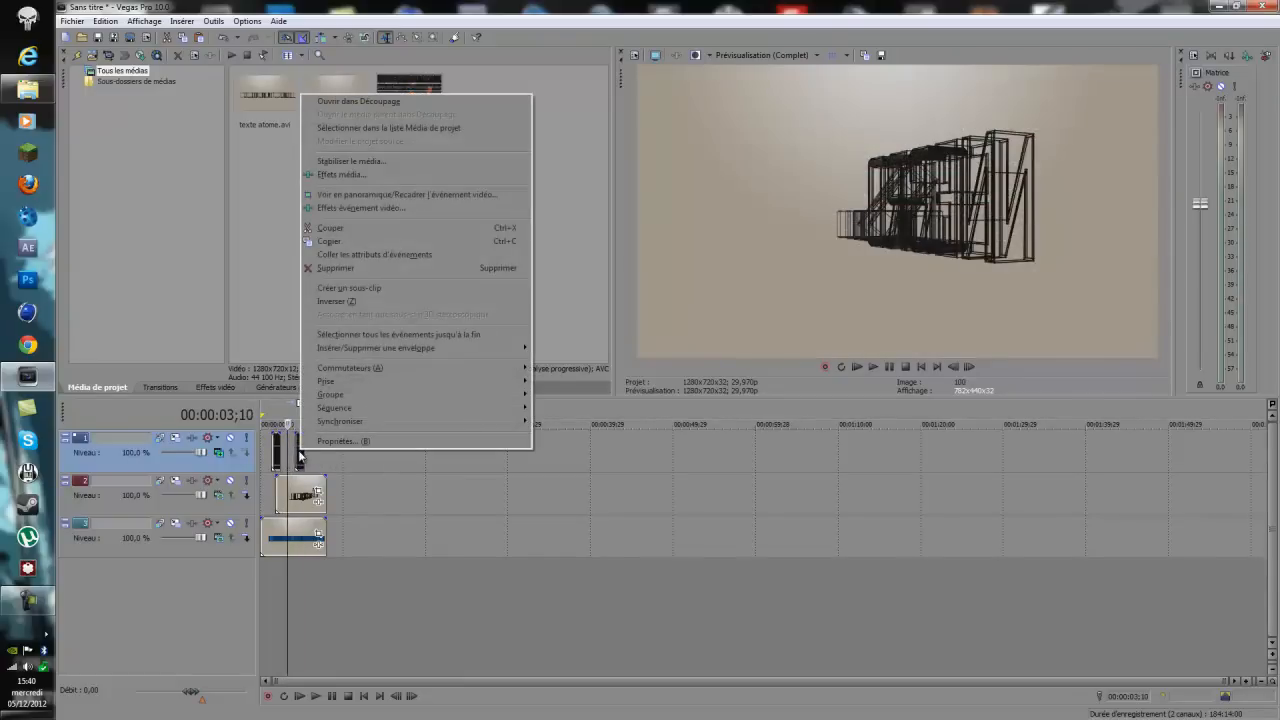
pyautogui.moveTo(380, 350)
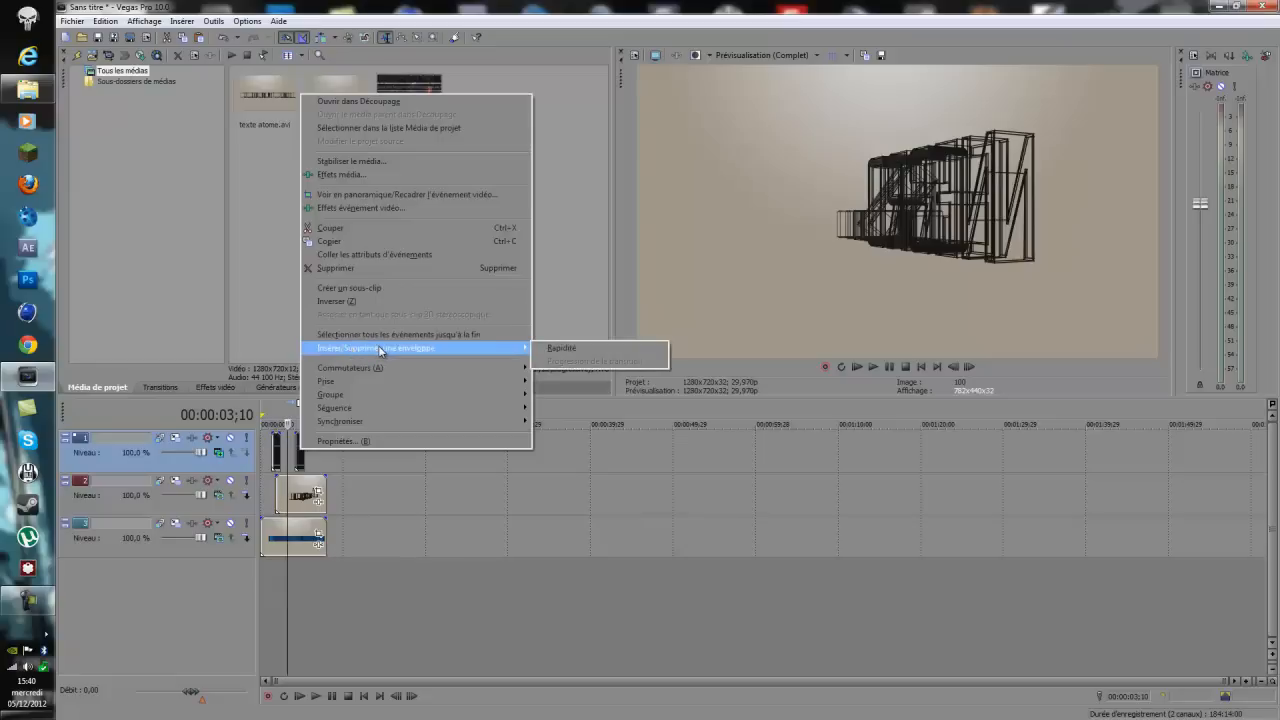
pyautogui.click(347, 301)
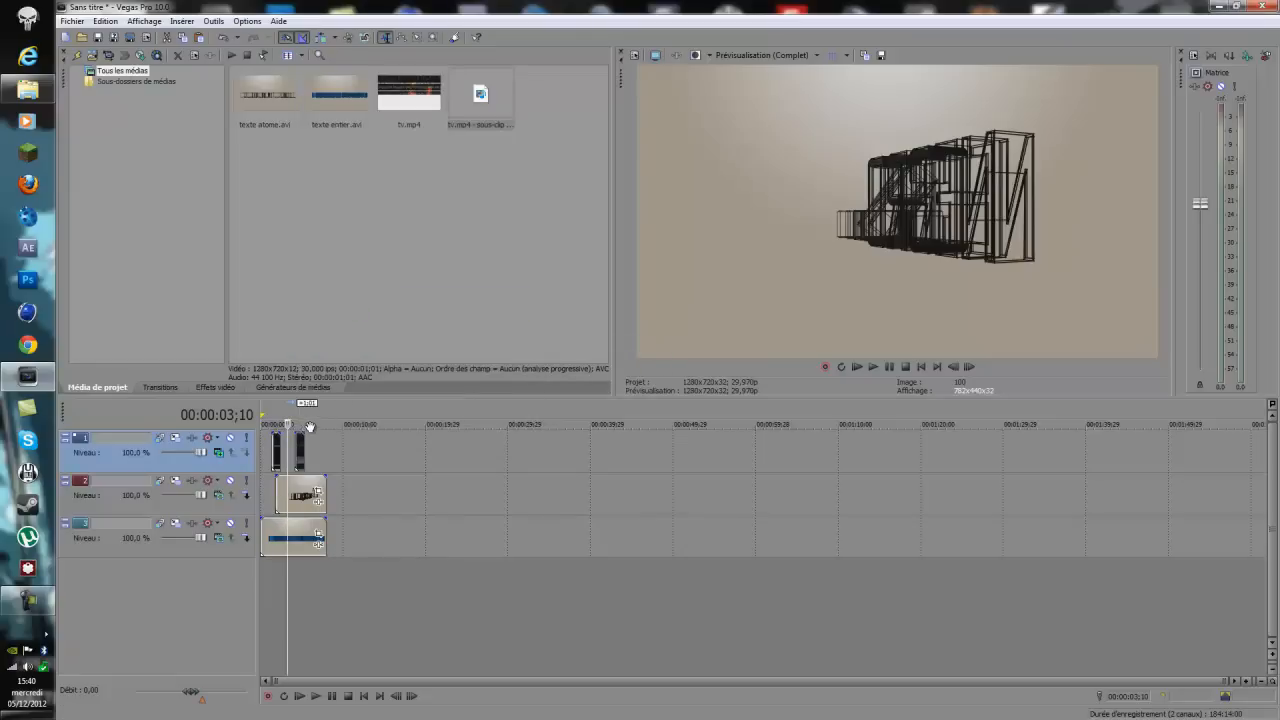
# Move the reversed tv.mp4 copy earlier on track 1, close to the wireframe text's edge-on frame
pyautogui.press('Right')
pyautogui.press('Right')
pyautogui.press('Right')
pyautogui.press('Right')
pyautogui.press('Right')
pyautogui.press('Right')
pyautogui.press('Right')
pyautogui.press('Right')
pyautogui.press('Right')
pyautogui.press('Left')
pyautogui.press('Left')
pyautogui.press('Left')
pyautogui.press('Left')
pyautogui.press('Left')
pyautogui.press('Left')
pyautogui.moveTo(300, 456); pyautogui.dragTo(295, 456)
# Check the reversed glitch frame by frame and shift its clip 8 frames earlier to cover the edge-on frame at 00:00:03;18
pyautogui.press('Right')
pyautogui.press('Right')
pyautogui.press('Right')
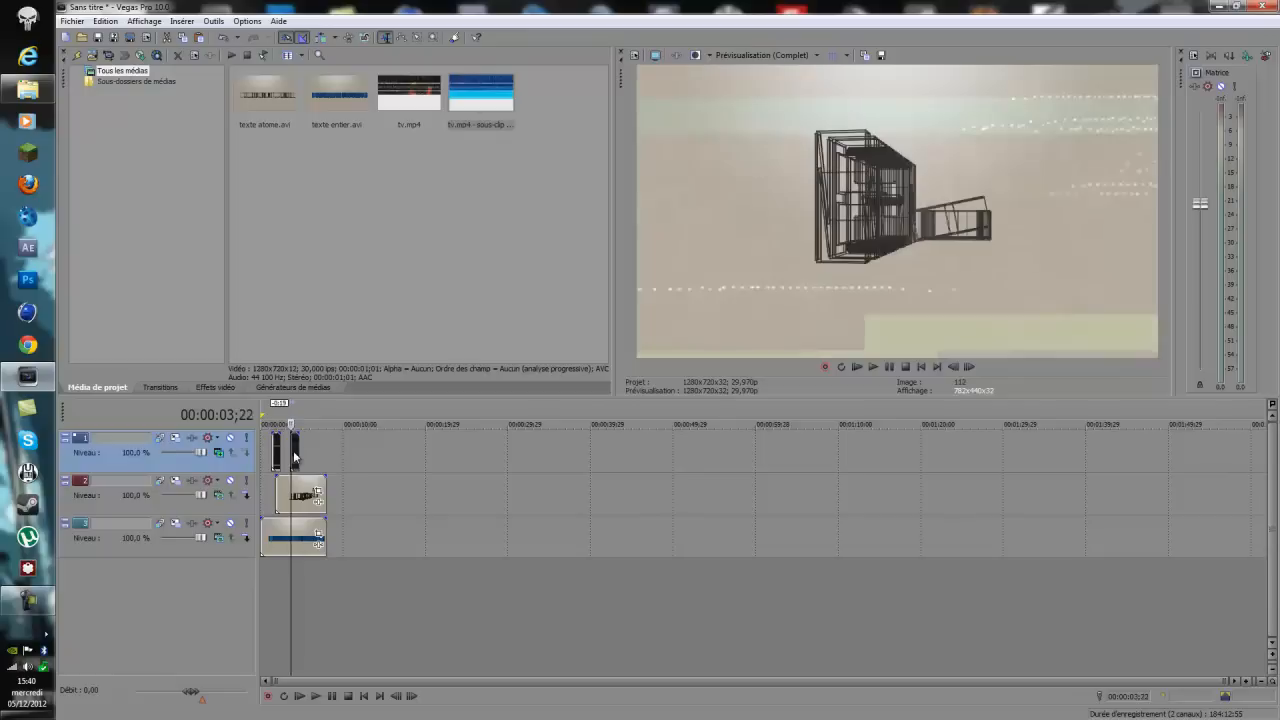
pyautogui.press('Right')
pyautogui.press('Right')
pyautogui.press('Right')
pyautogui.press('Right')
pyautogui.press('Left')
pyautogui.press('Left')
pyautogui.press('Left')
pyautogui.press('Left')
pyautogui.press('Left')
pyautogui.press('Left')
pyautogui.press('Left')
pyautogui.press('Left')
pyautogui.press('Left')
pyautogui.press('Left')
pyautogui.press('Left')
pyautogui.press('Left')
pyautogui.press('Left')
pyautogui.press('Left')
pyautogui.press('Left')
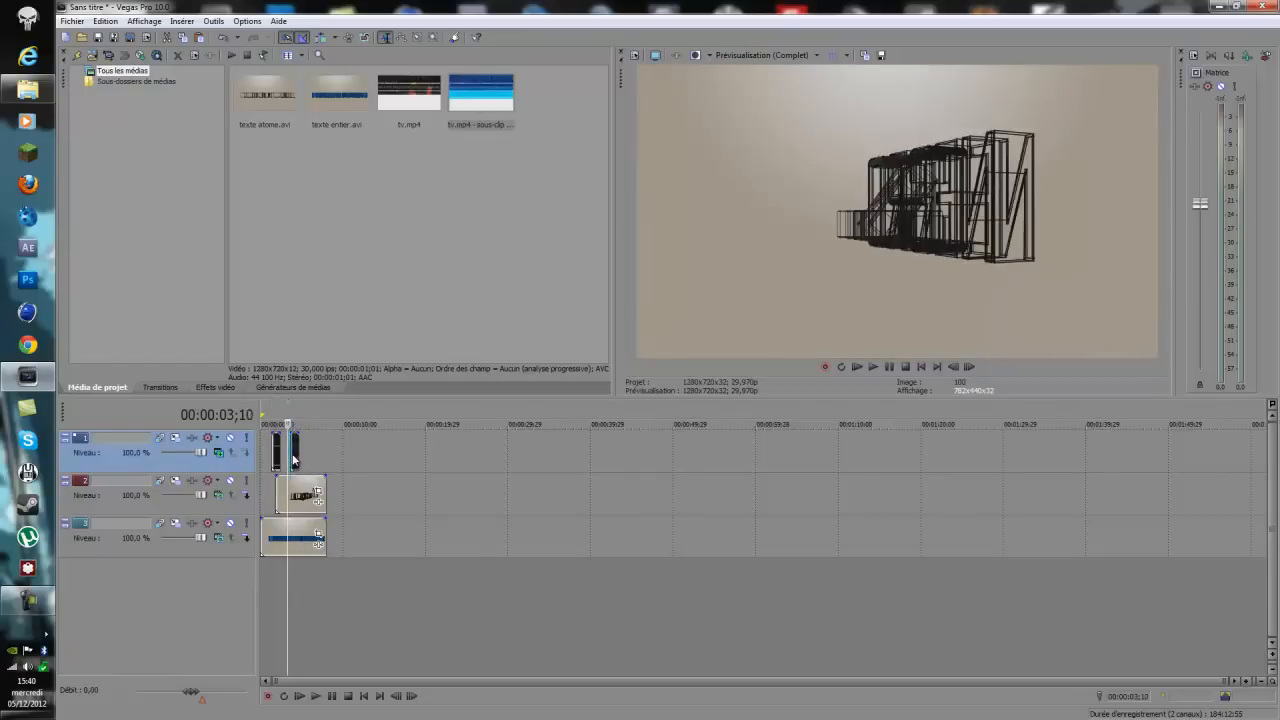
pyautogui.press('Right')
pyautogui.press('Right')
pyautogui.press('Right')
pyautogui.press('Right')
pyautogui.press('Right')
pyautogui.press('Right')
pyautogui.press('Right')
pyautogui.press('Right')
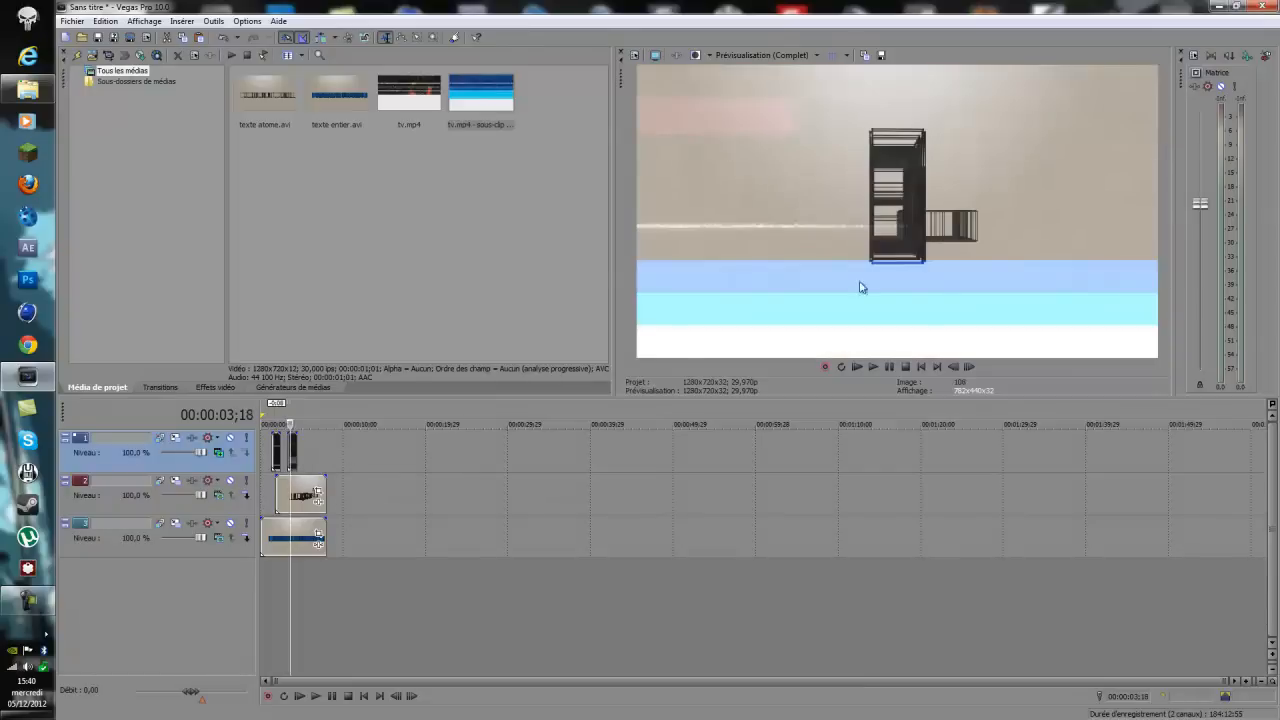
# Place the playhead on the reversed overlay's full-white flash frame at 00:00:03;26
pyautogui.press('Right')
pyautogui.press('Right')
pyautogui.press('Right')
pyautogui.press('Right')
pyautogui.press('Right')
pyautogui.press('Right')
pyautogui.press('Right')
pyautogui.press('Right')
pyautogui.press('Right')
pyautogui.press('Right')
pyautogui.press('Right')
pyautogui.press('Right')
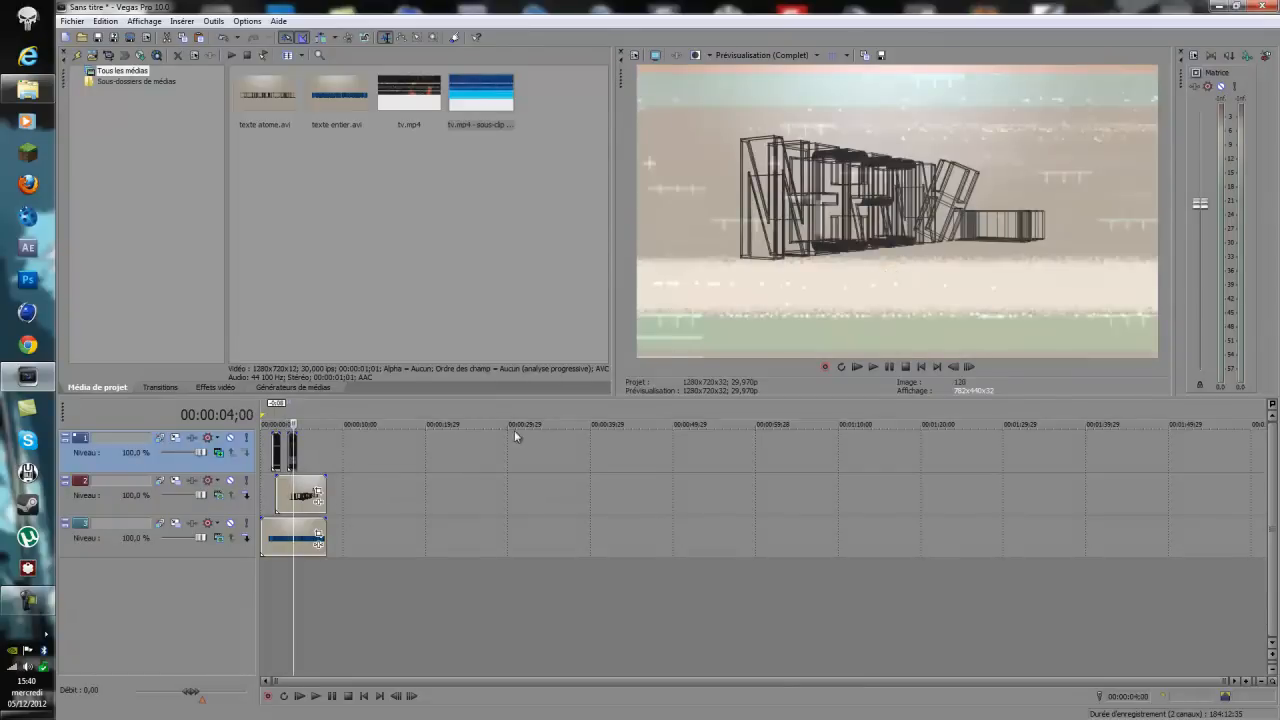
pyautogui.press('Left')
pyautogui.press('Left')
pyautogui.press('Left')
pyautogui.press('Left')
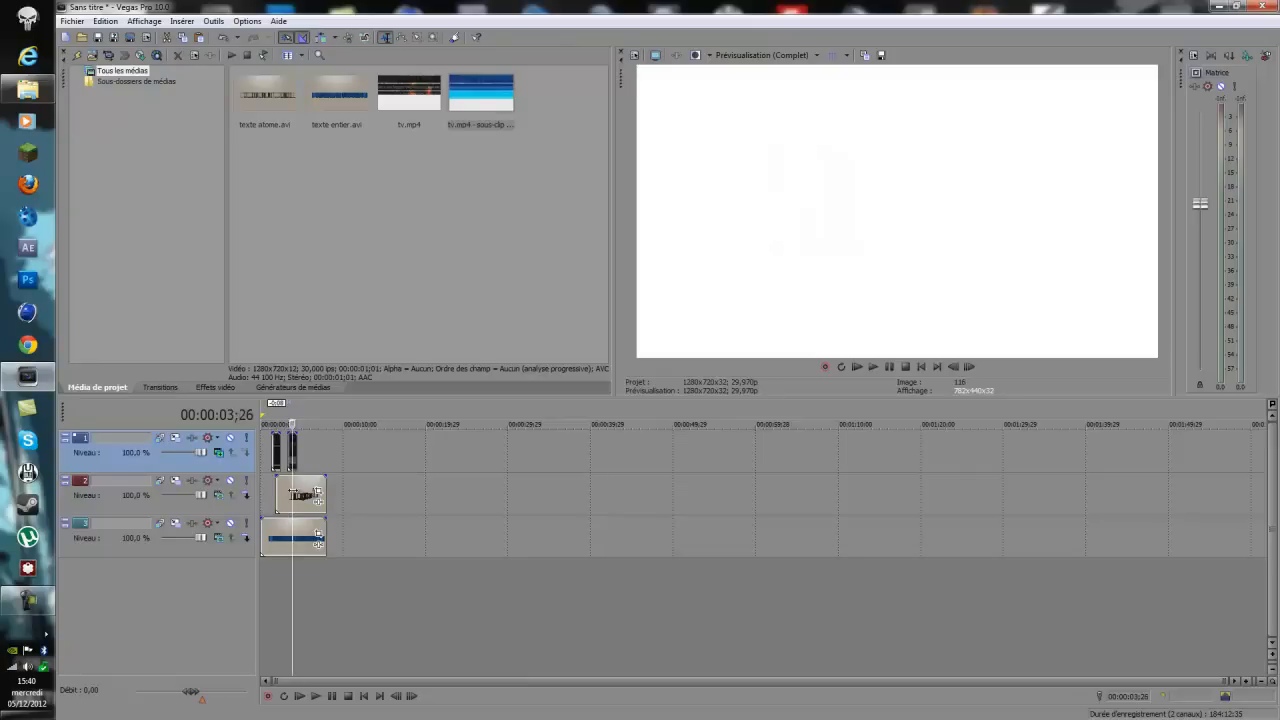
# Split the wireframe clip on track 2 at 00:00:03;26, delete the portion after the split and preview the intro
pyautogui.click(295, 495)
pyautogui.press('Left')
pyautogui.press('Left')
pyautogui.press('Left')
pyautogui.press('Left')
pyautogui.press('Left')
pyautogui.press('Left')
pyautogui.press('Left')
pyautogui.press('Left')
pyautogui.press('Left')
pyautogui.press('Left')
pyautogui.press('Left')
pyautogui.press('Left')
pyautogui.press('Left')
pyautogui.press('Left')
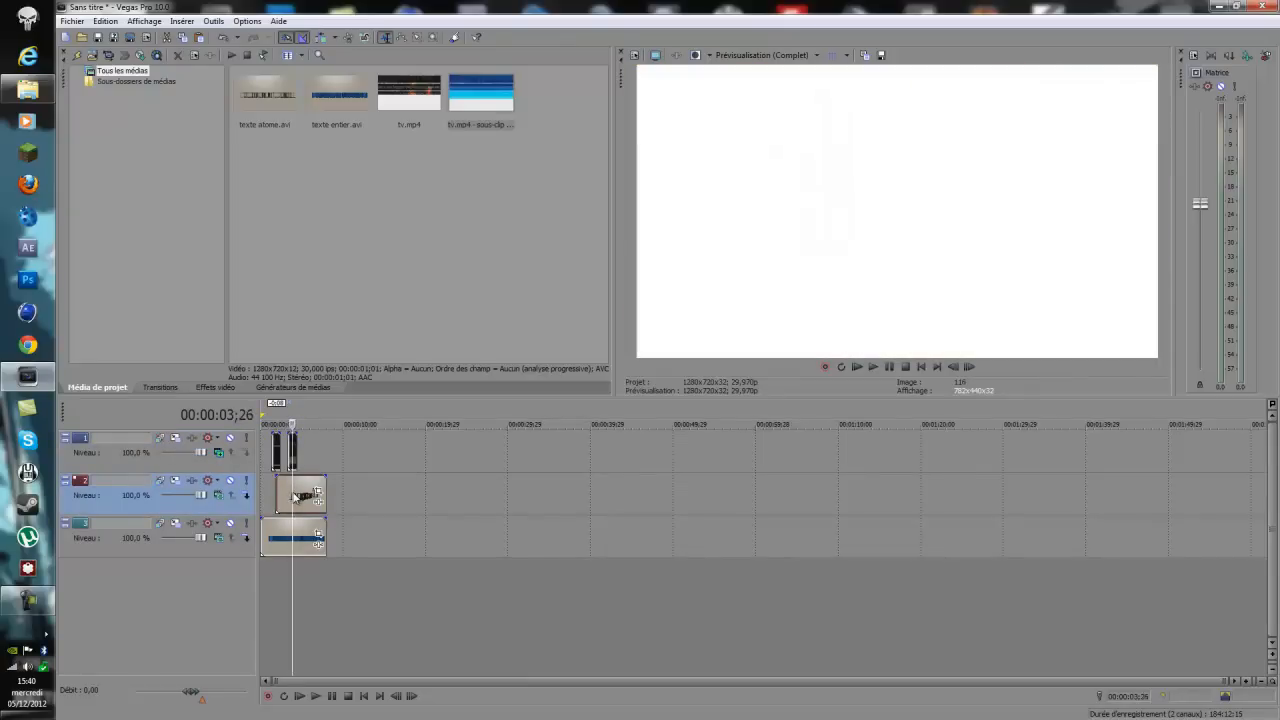
pyautogui.click(296, 495)
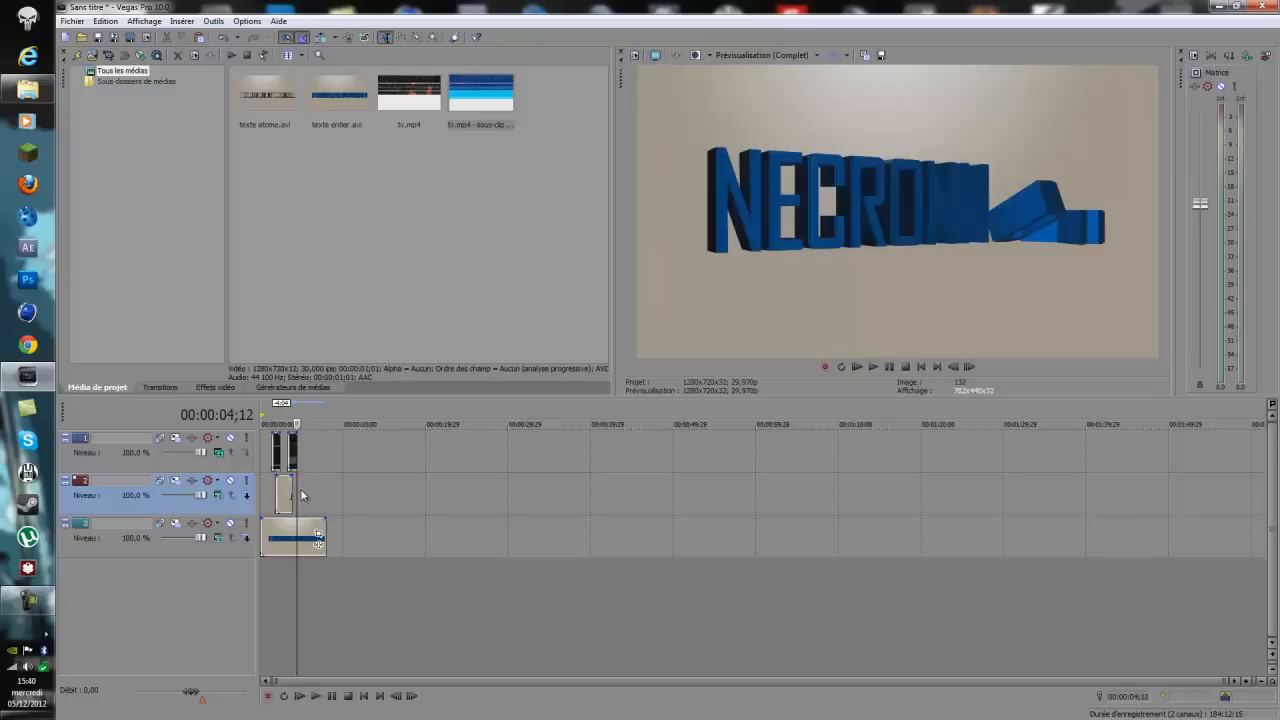
pyautogui.click(858, 368)
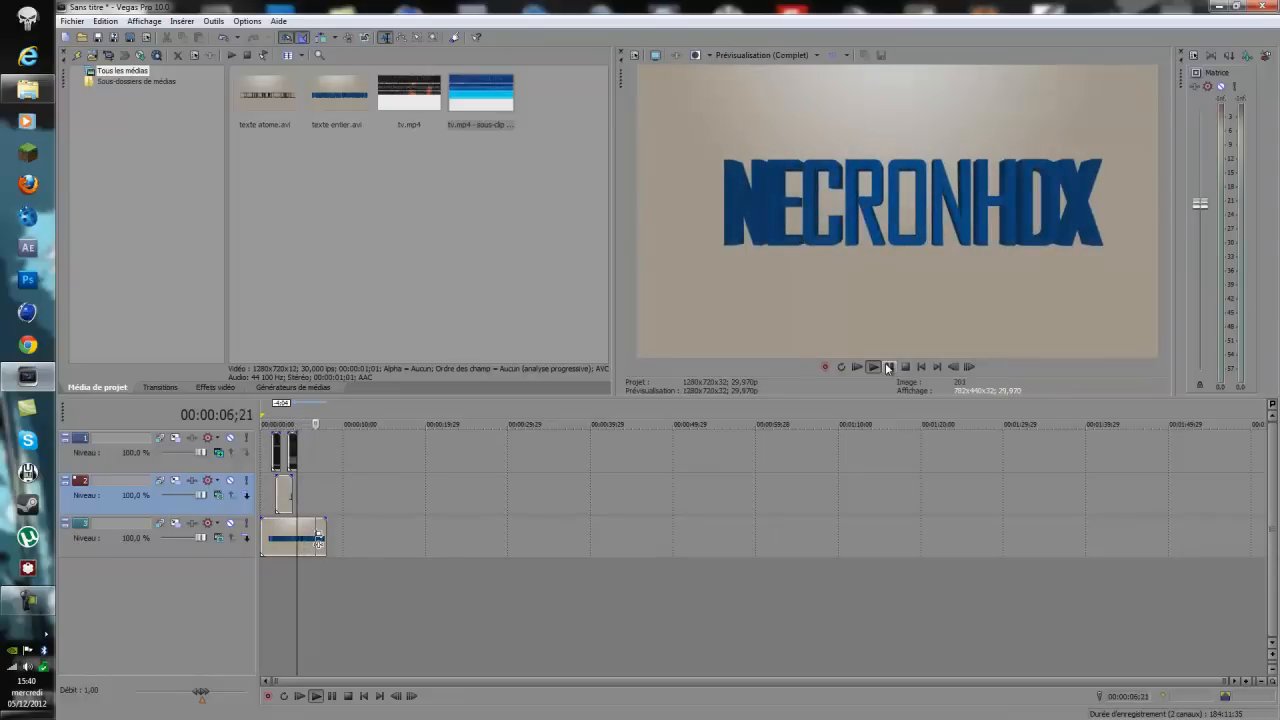
pyautogui.click(887, 367)
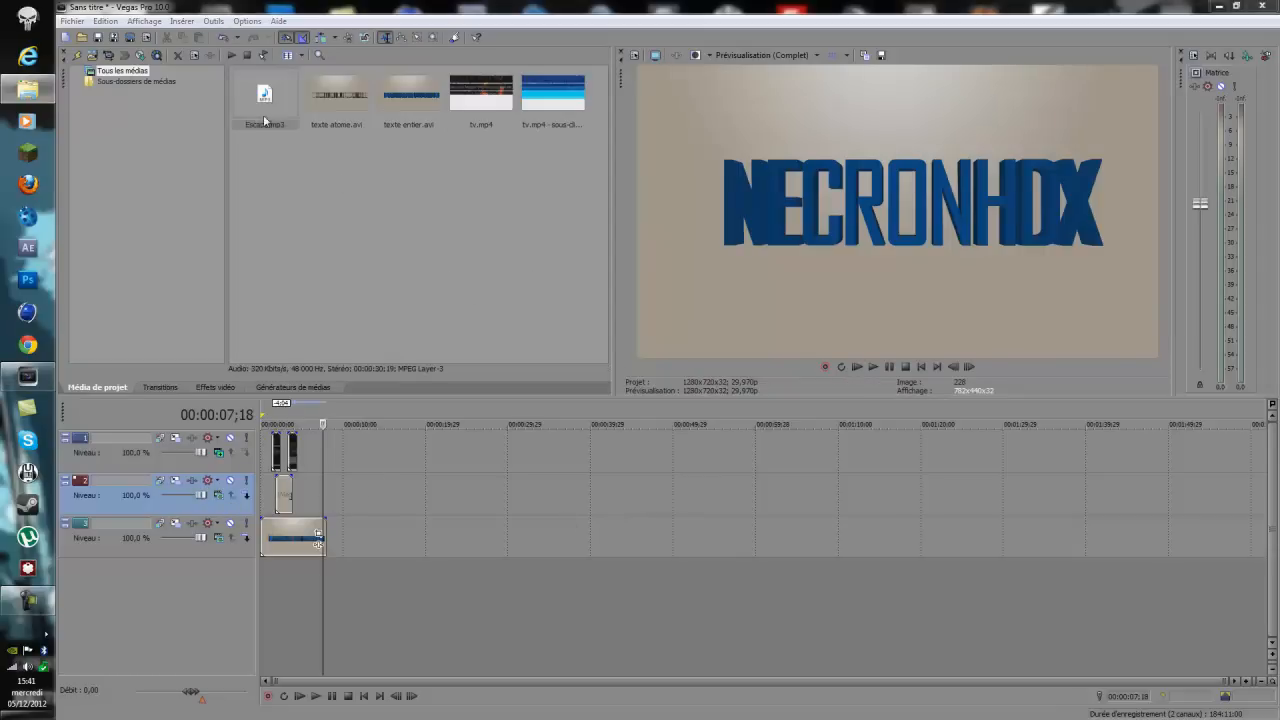
# Add Escape.mp3 at the start of a new audio track, trim it to the video's end and preview the intro
pyautogui.moveTo(257, 597); pyautogui.dragTo(261, 595)
pyautogui.moveTo(508, 585); pyautogui.dragTo(328, 565)
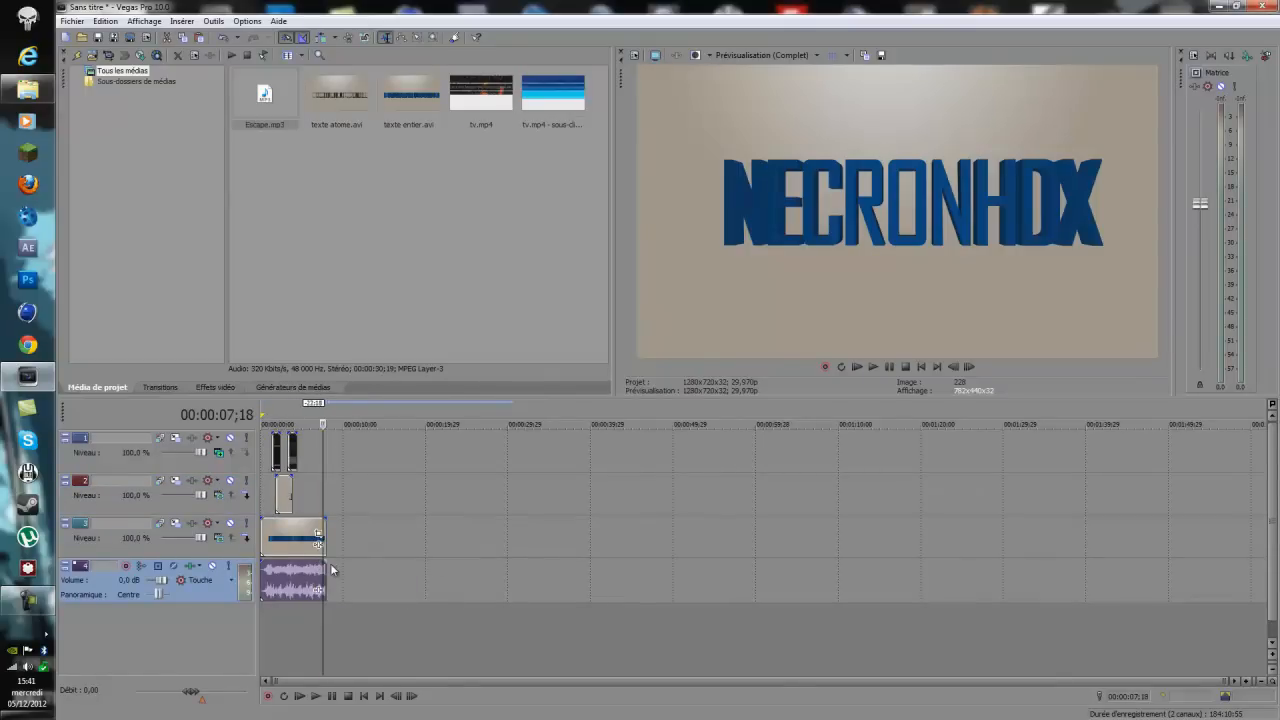
pyautogui.click(857, 367)
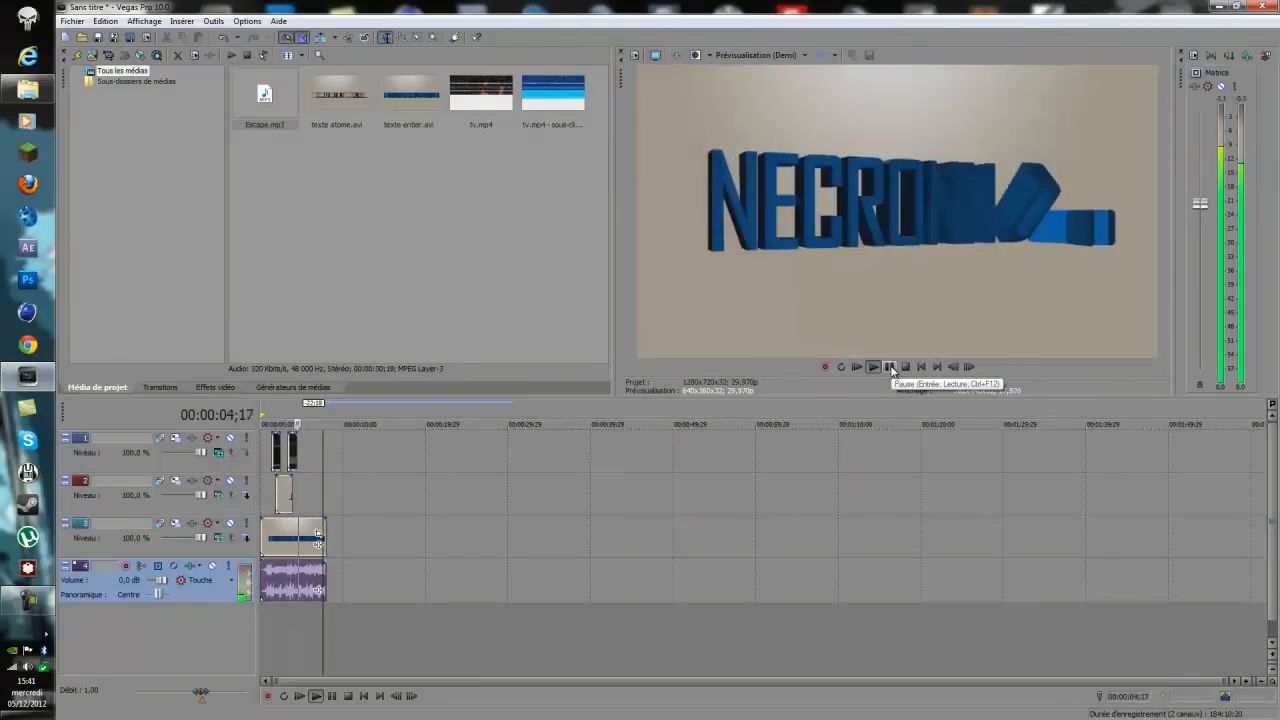
pyautogui.click(890, 367)
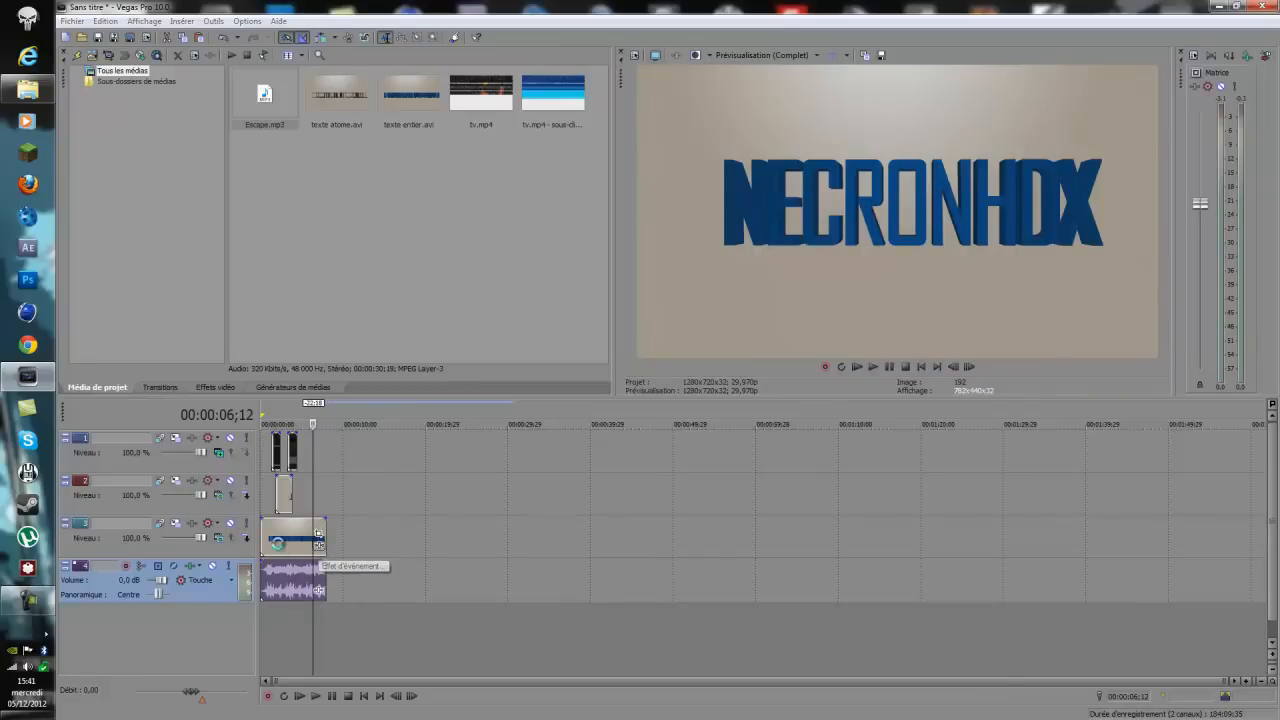
# Apply the Flou gaussien Sony effect to the texte entier clip and set its horizontal and vertical ranges to 0.000
pyautogui.click(318, 543)
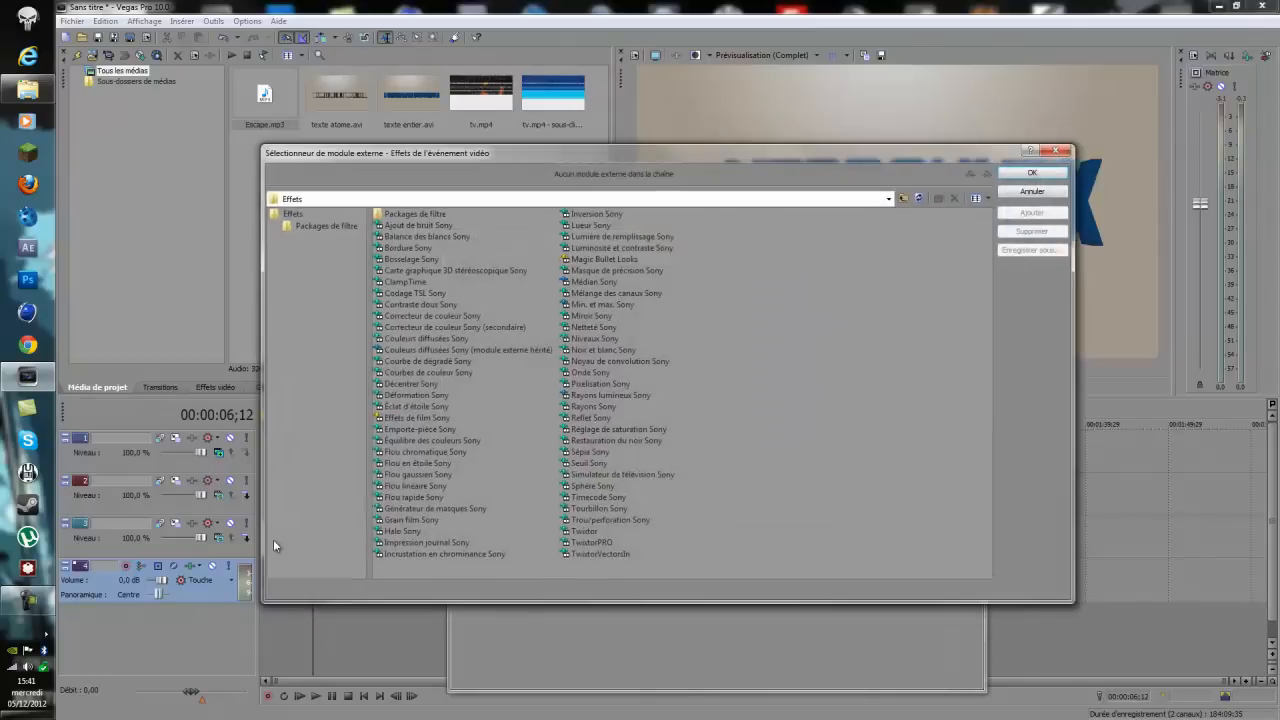
pyautogui.click(409, 476)
pyautogui.click(1031, 214)
pyautogui.click(1032, 172)
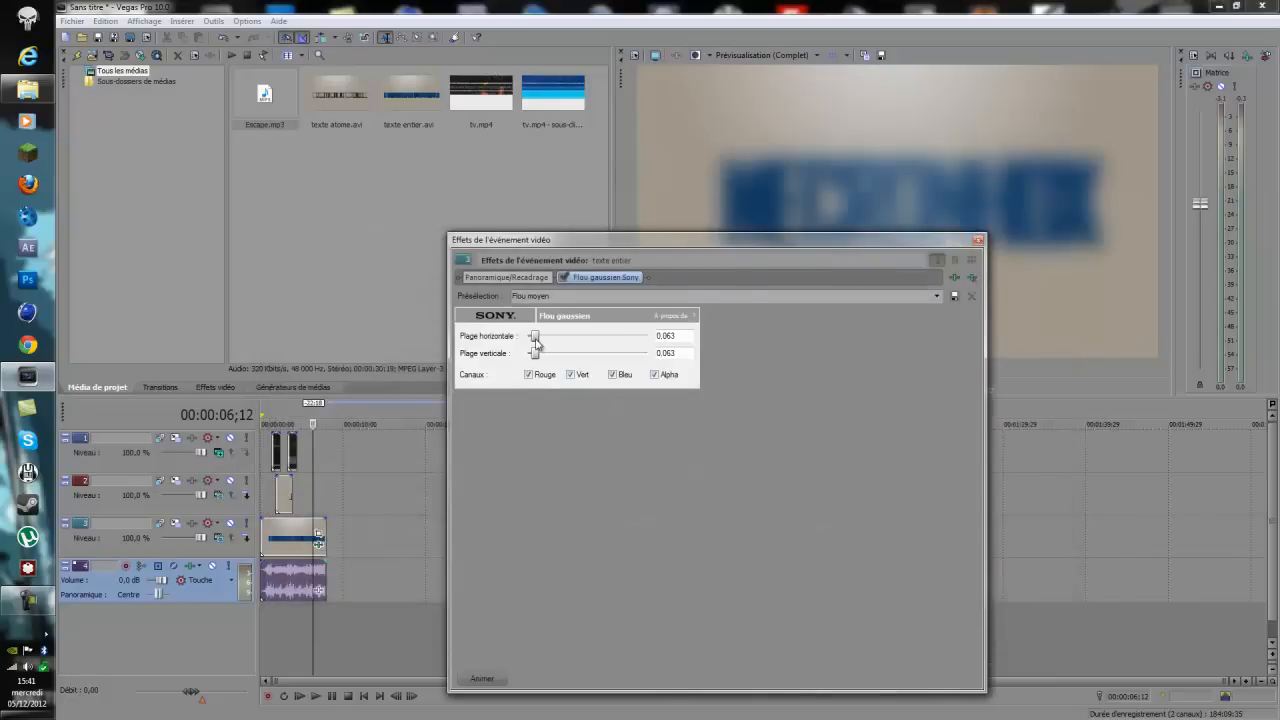
pyautogui.moveTo(535, 337); pyautogui.dragTo(527, 337)
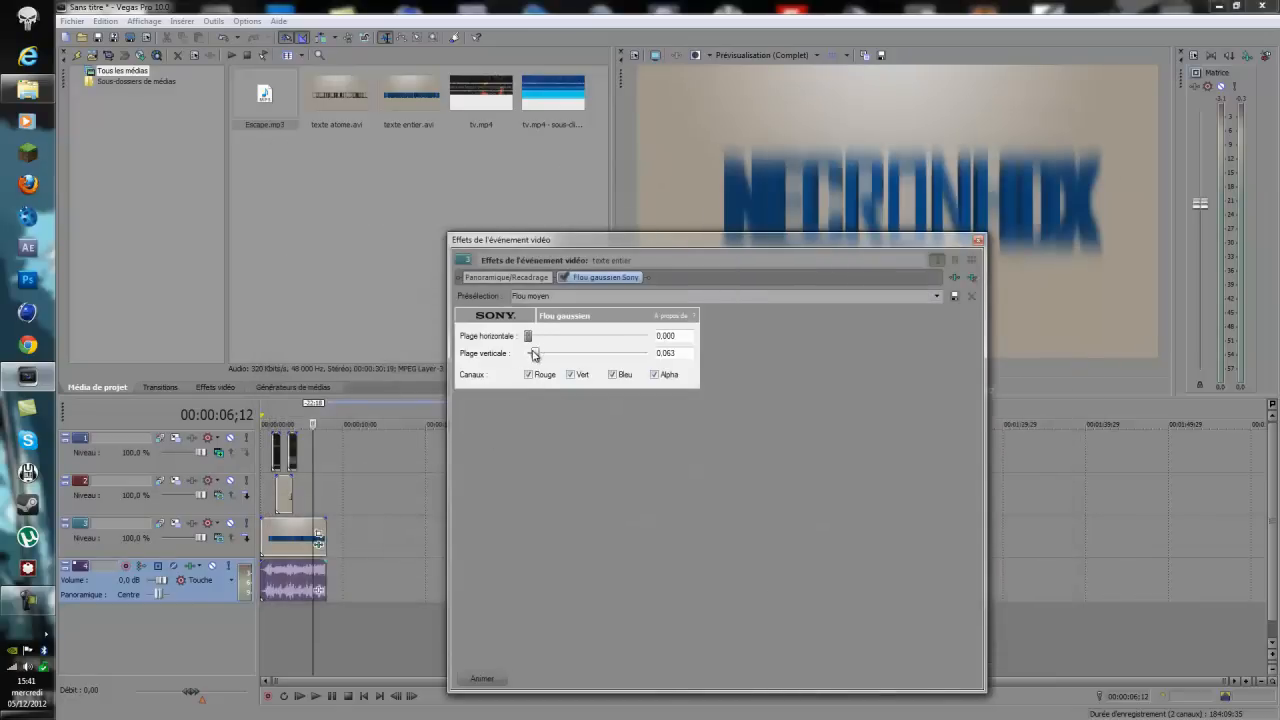
# Show the blur's animation timeline, synchronise its cursor with the project and add an unblurred keyframe at 00:00:06;08
pyautogui.click(481, 681)
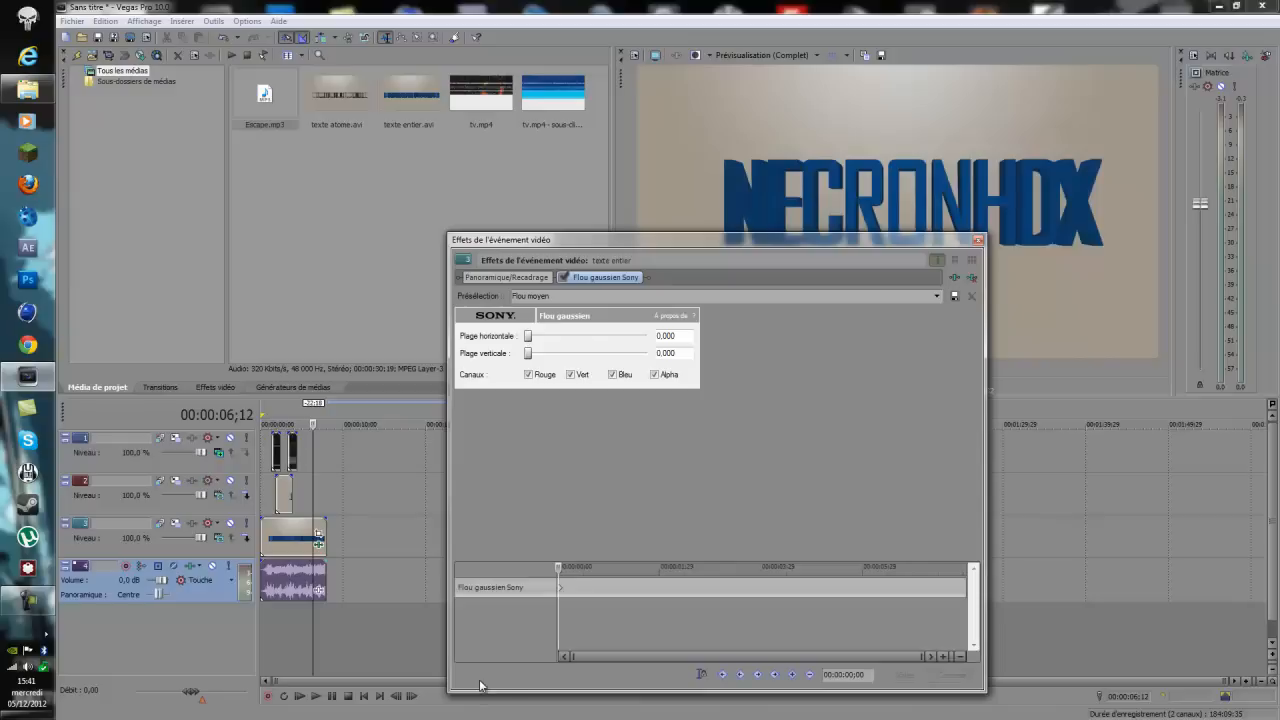
pyautogui.click(701, 675)
pyautogui.moveTo(884, 573)
pyautogui.mouseDown()
pyautogui.moveTo(720, 581)
pyautogui.moveTo(866, 573)
pyautogui.mouseUp()
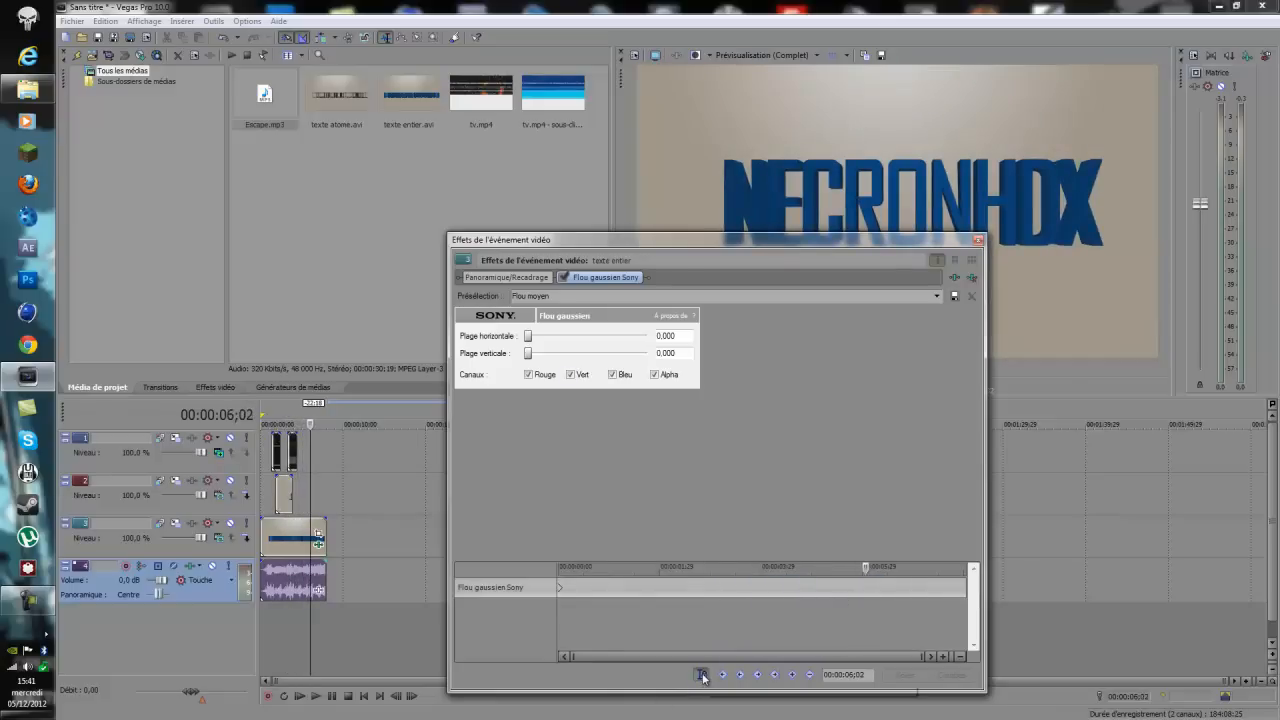
pyautogui.moveTo(866, 573)
pyautogui.mouseDown()
pyautogui.moveTo(951, 569)
pyautogui.moveTo(746, 578)
pyautogui.moveTo(878, 581)
pyautogui.mouseUp()
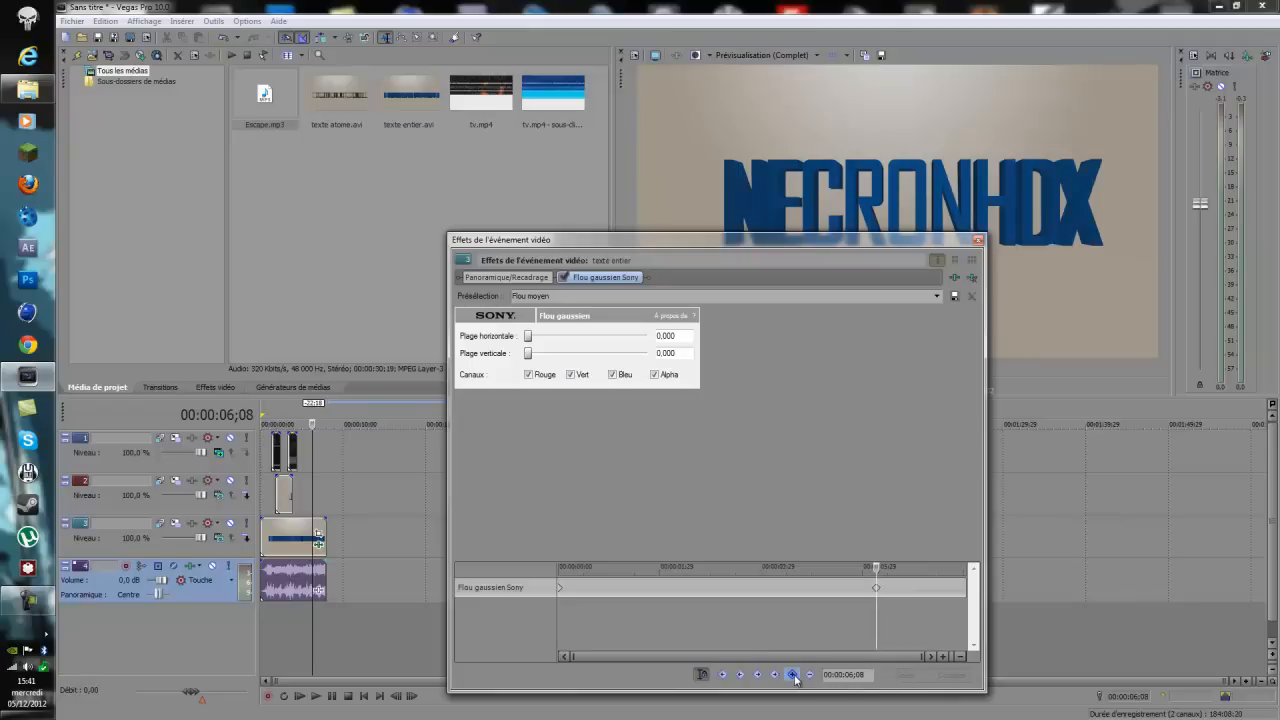
# Set the blur's horizontal and vertical ranges to 0.020 at 00:00:07;14, and close the effect settings
pyautogui.moveTo(878, 571); pyautogui.dragTo(939, 573)
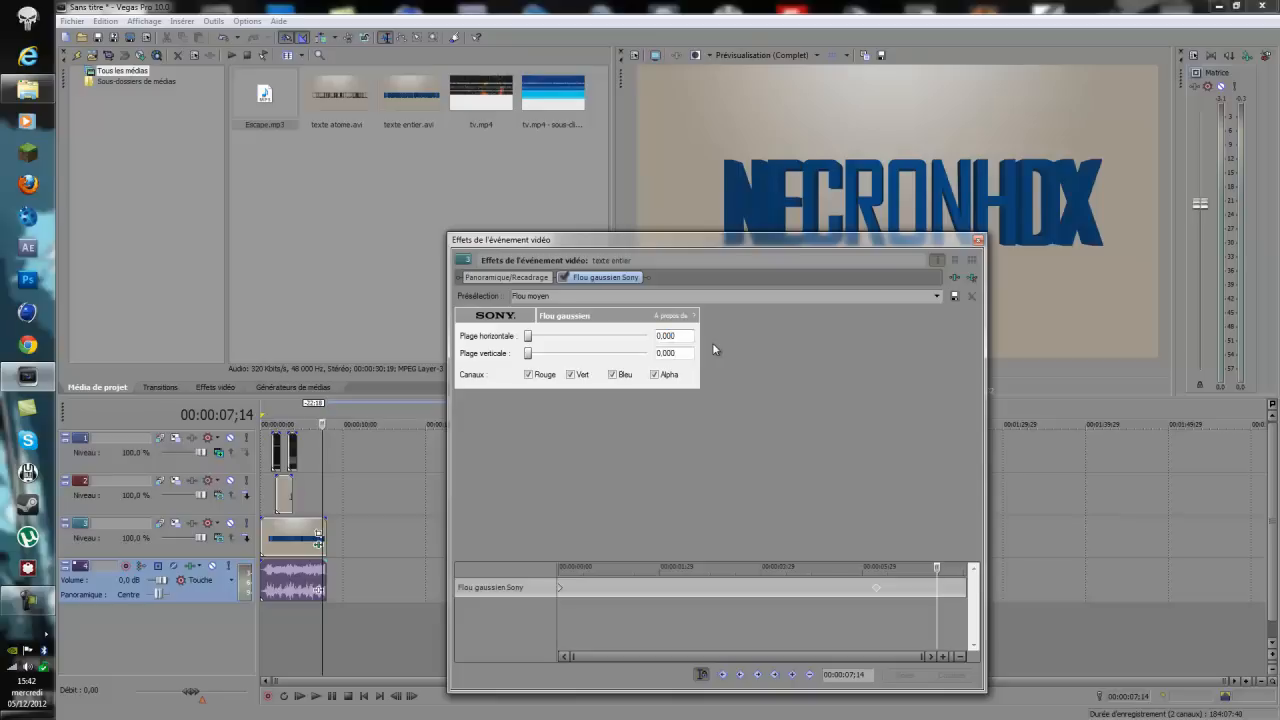
pyautogui.write('2')
pyautogui.moveTo(690, 353); pyautogui.dragTo(576, 356)
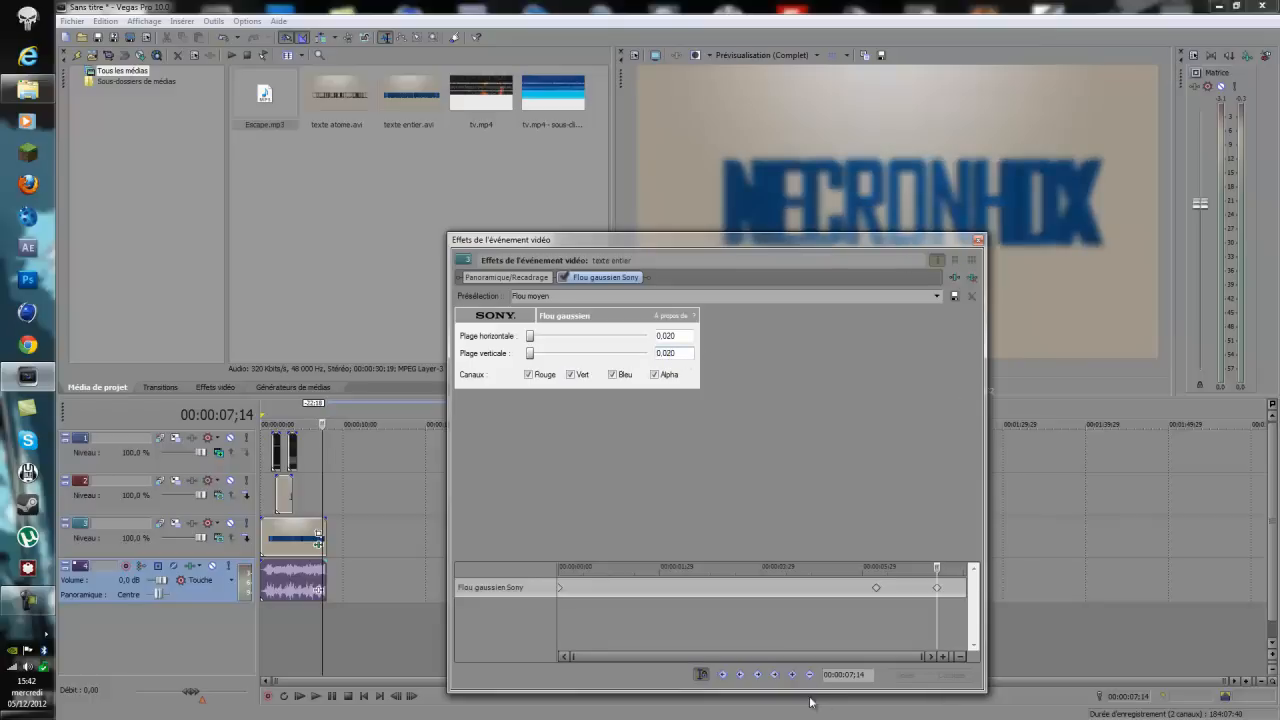
pyautogui.click(978, 240)
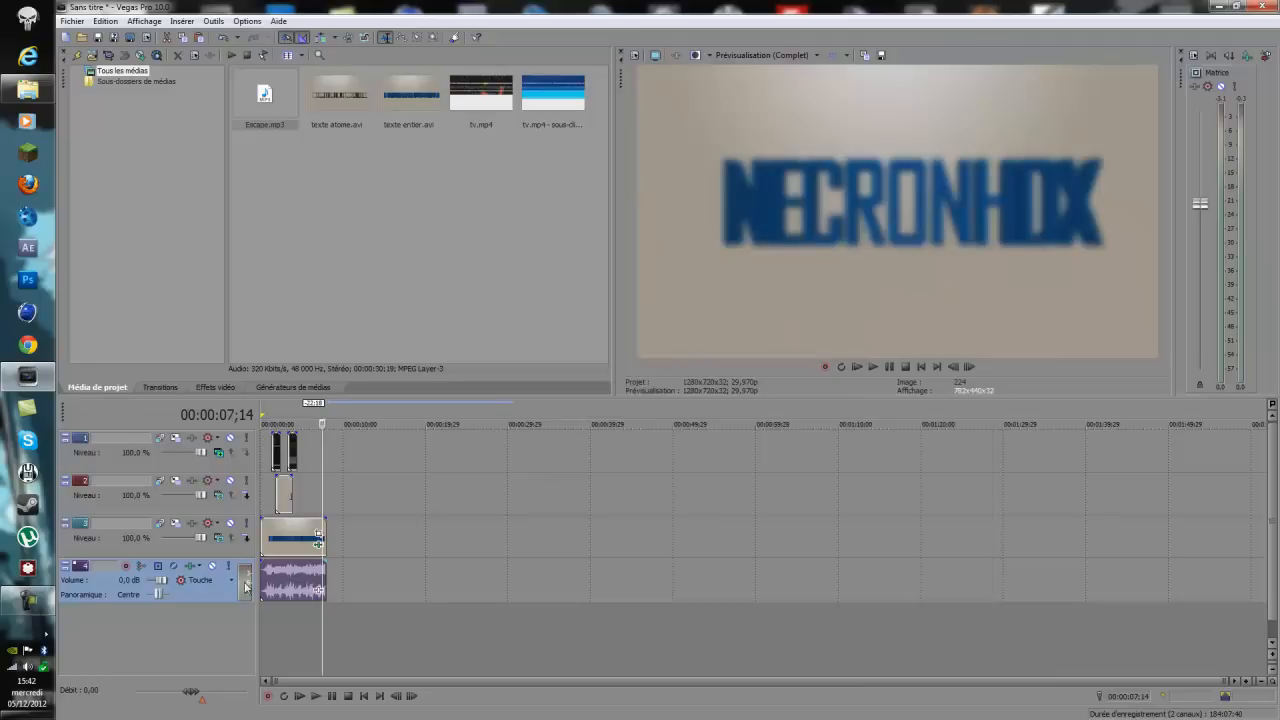
# Preview the closing blur, move the final keyframe of the texte entier clip's Flou gaussien earlier, and close the effect settings
pyautogui.press('space')
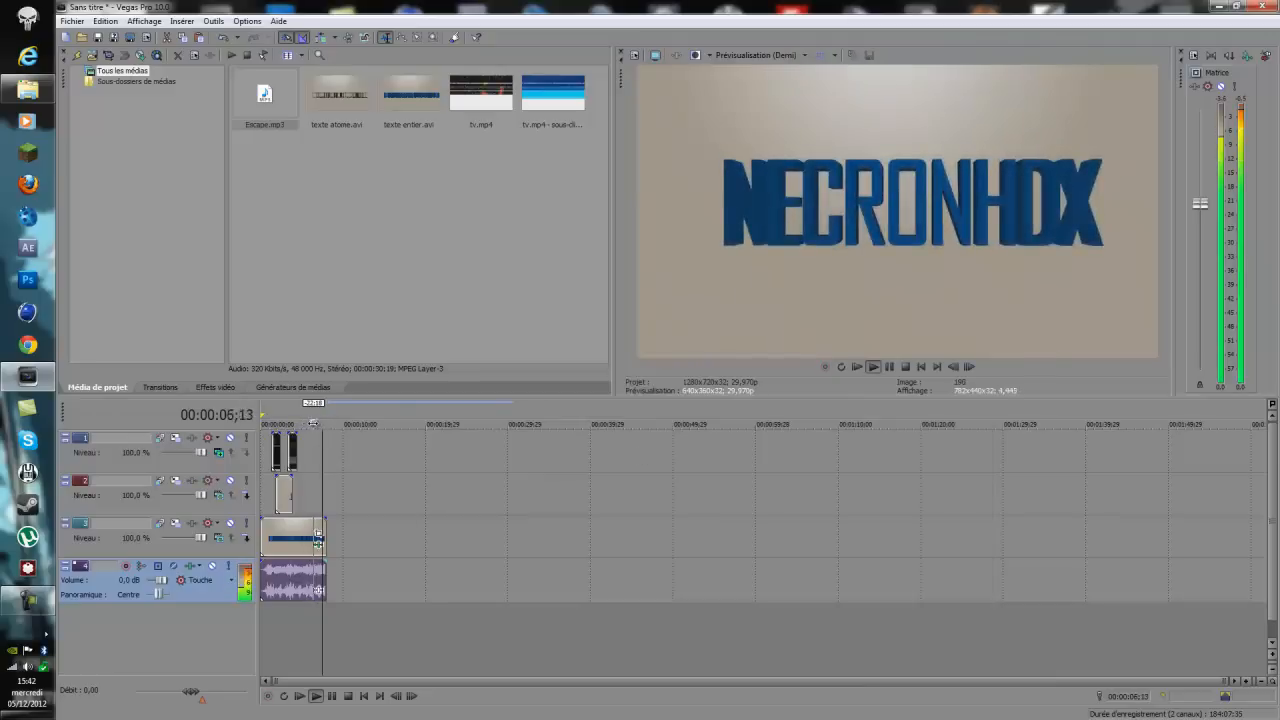
pyautogui.click(860, 367)
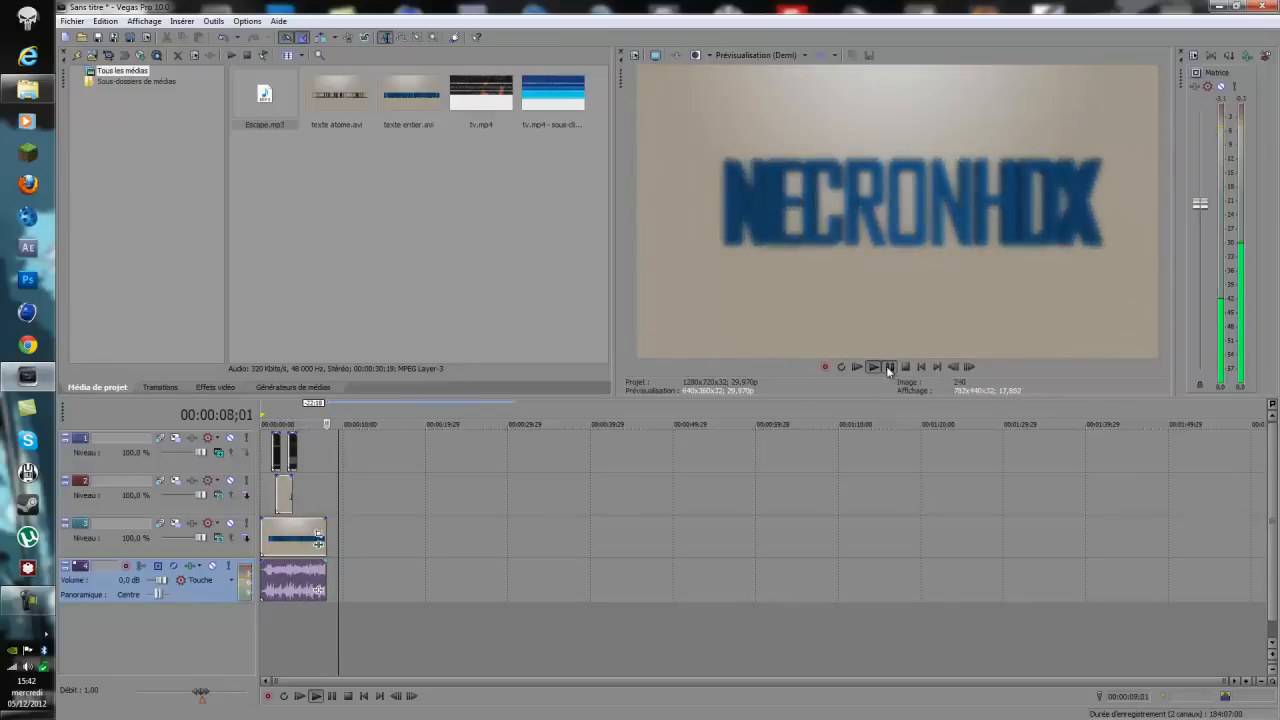
pyautogui.click(318, 541)
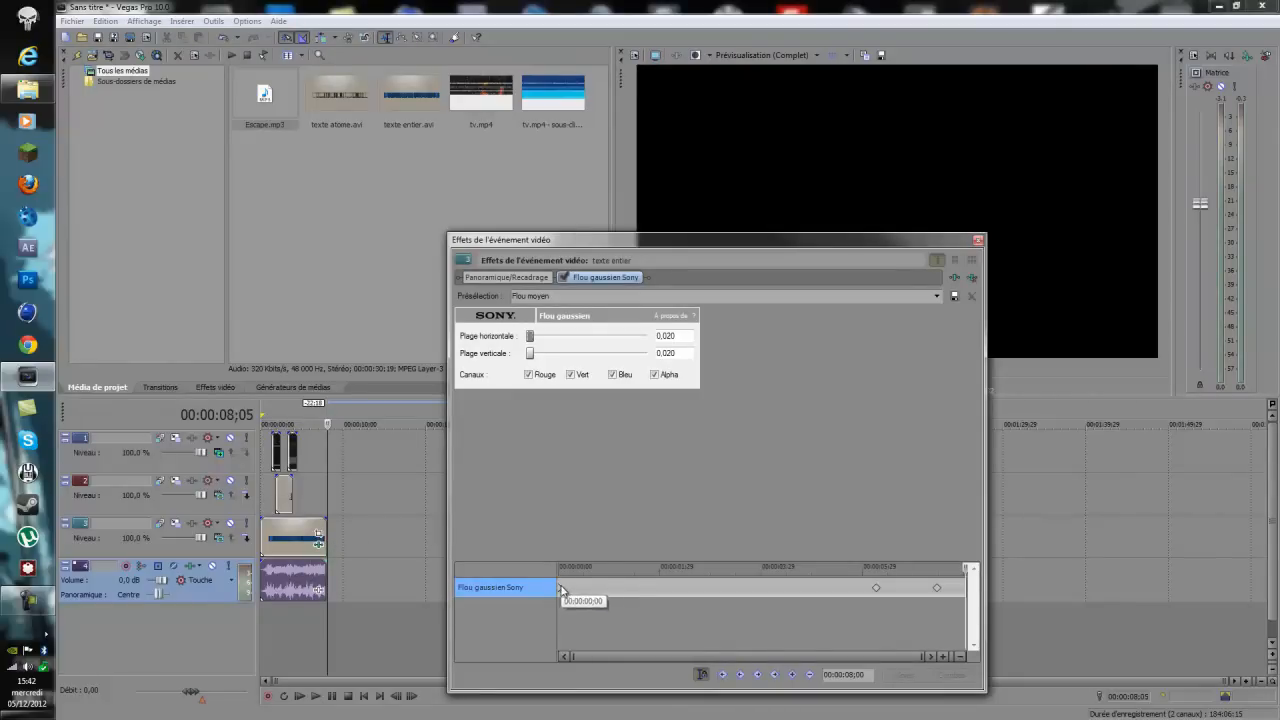
pyautogui.click(559, 592)
pyautogui.moveTo(557, 588)
pyautogui.mouseDown()
pyautogui.moveTo(623, 586)
pyautogui.moveTo(539, 577)
pyautogui.moveTo(908, 575)
pyautogui.moveTo(789, 566)
pyautogui.moveTo(805, 593)
pyautogui.mouseUp()
pyautogui.moveTo(935, 591); pyautogui.dragTo(860, 580)
pyautogui.moveTo(780, 593); pyautogui.dragTo(898, 580)
pyautogui.click(978, 241)
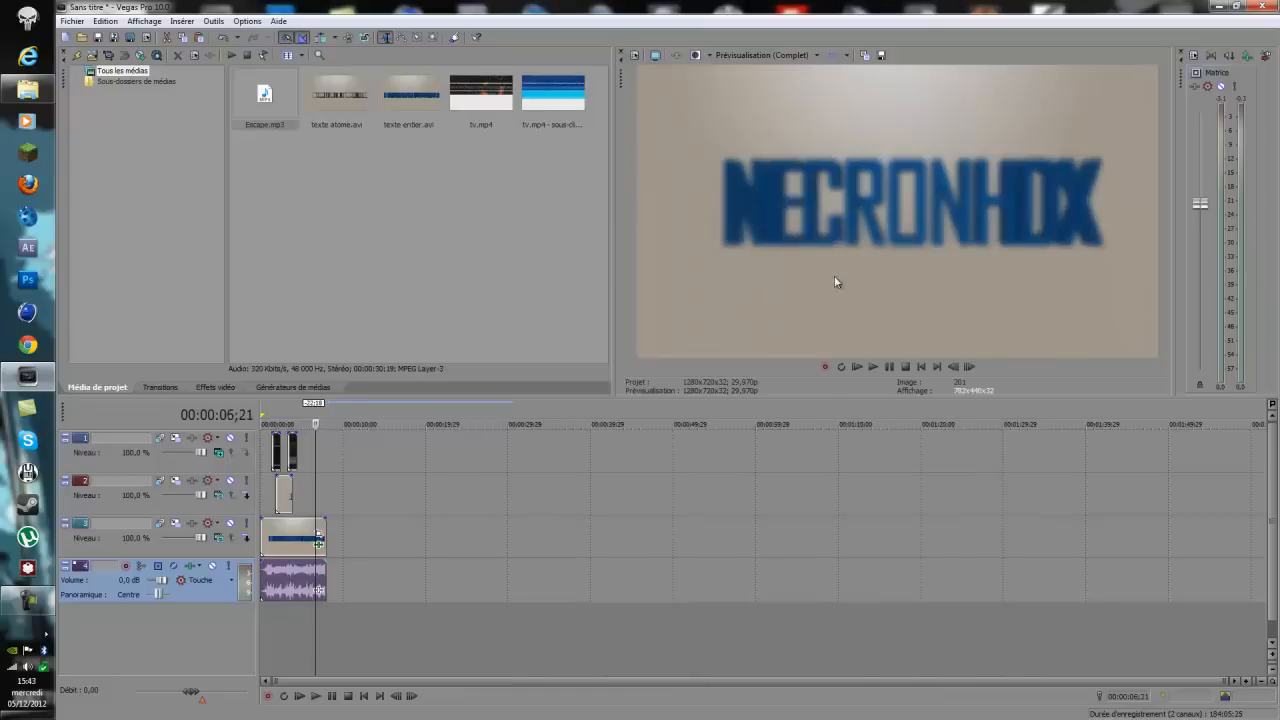
# Replay the end of the intro from about 00:00:06;06 to check the shortened blur transition
pyautogui.moveTo(318, 425); pyautogui.dragTo(312, 425)
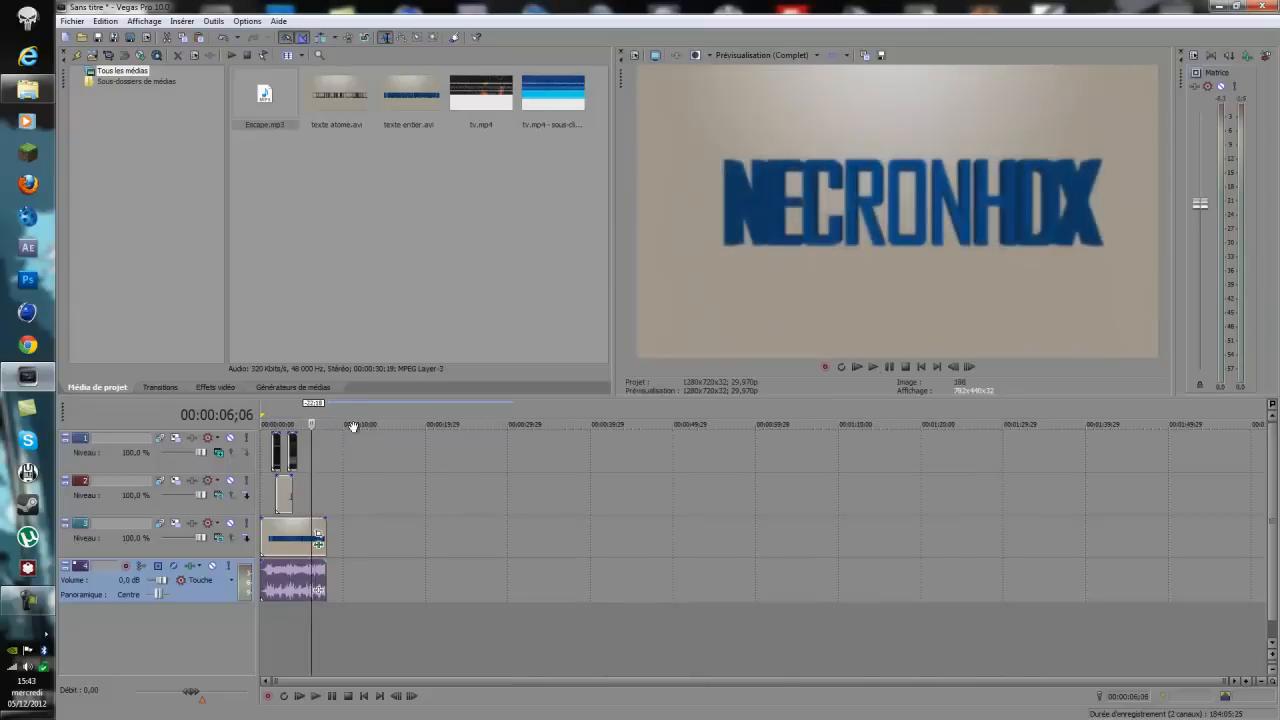
pyautogui.click(873, 366)
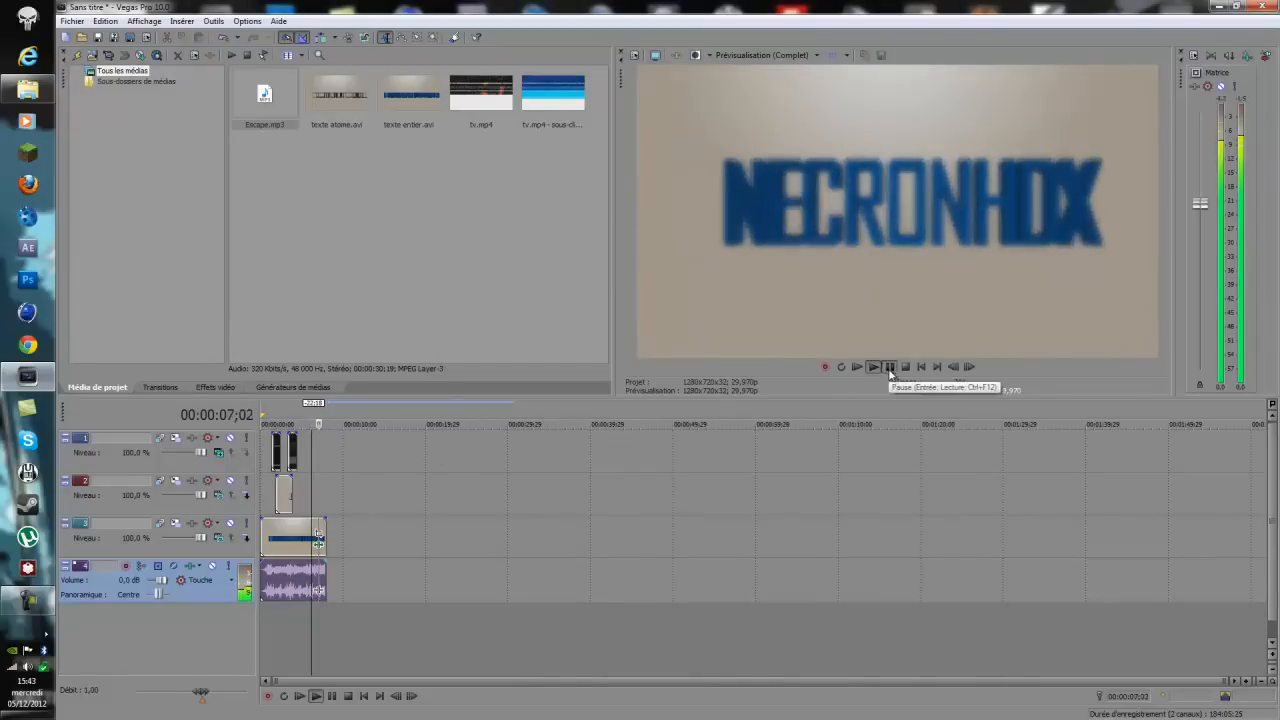
pyautogui.click(306, 414)
pyautogui.click(872, 366)
pyautogui.click(889, 367)
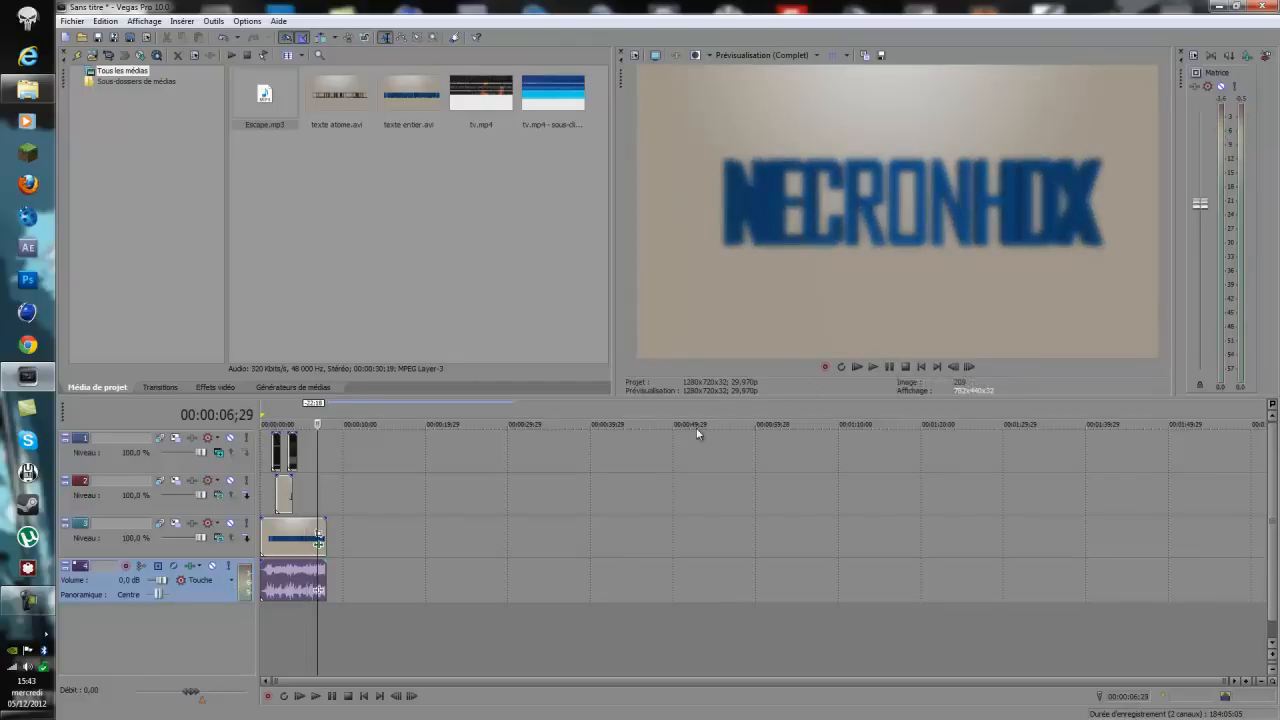
# Insert a text media event at 00:00:04;12 on the second video track
pyautogui.click(298, 507)
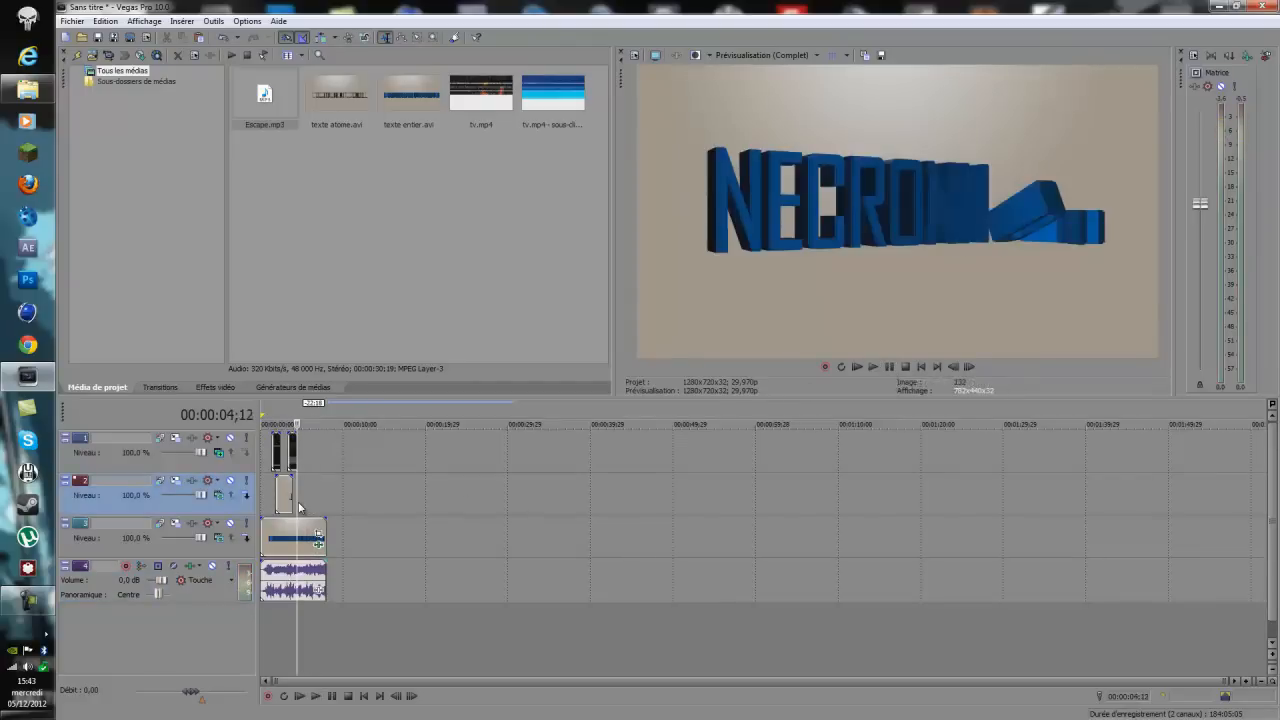
pyautogui.rightClick(315, 492)
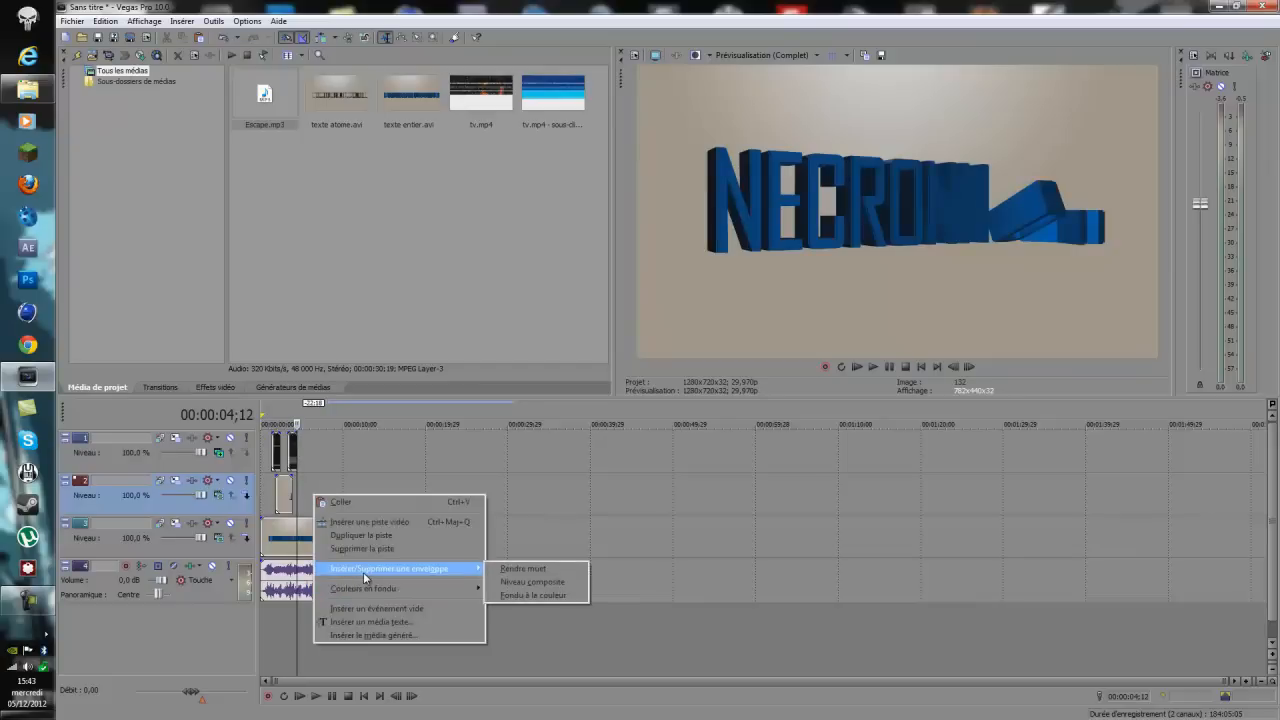
pyautogui.click(389, 624)
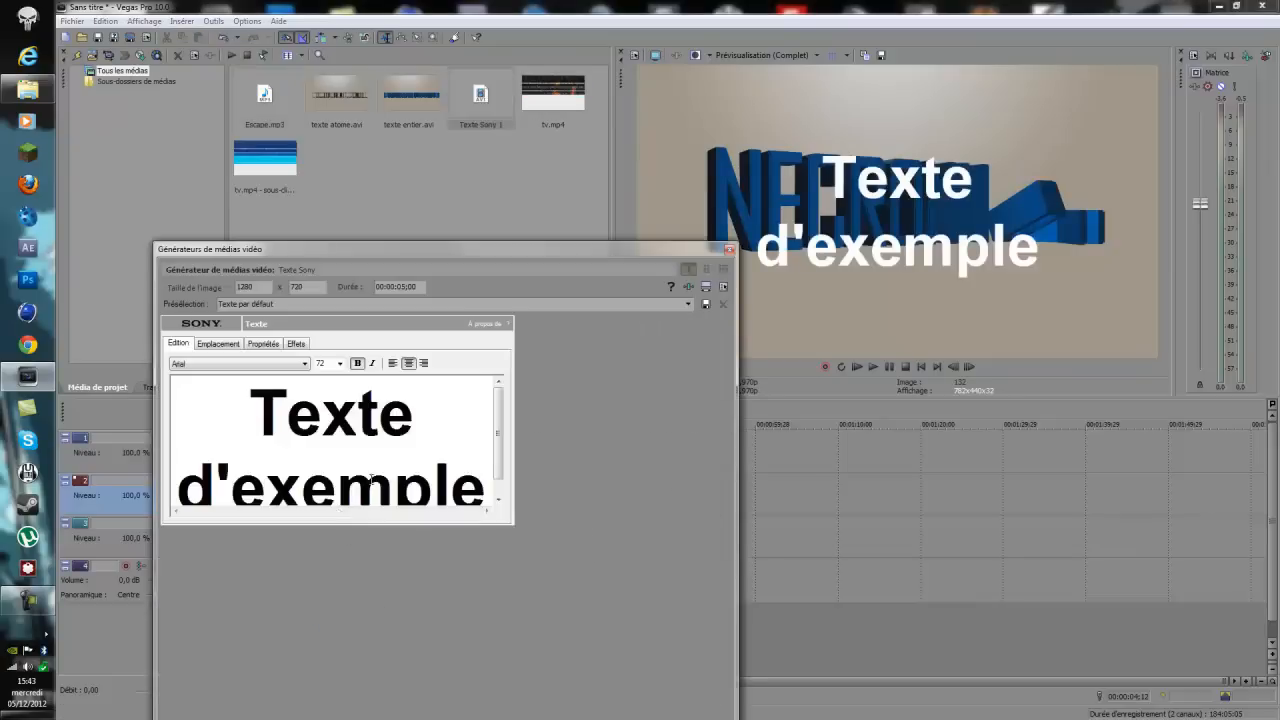
pyautogui.moveTo(222, 414); pyautogui.dragTo(229, 551)
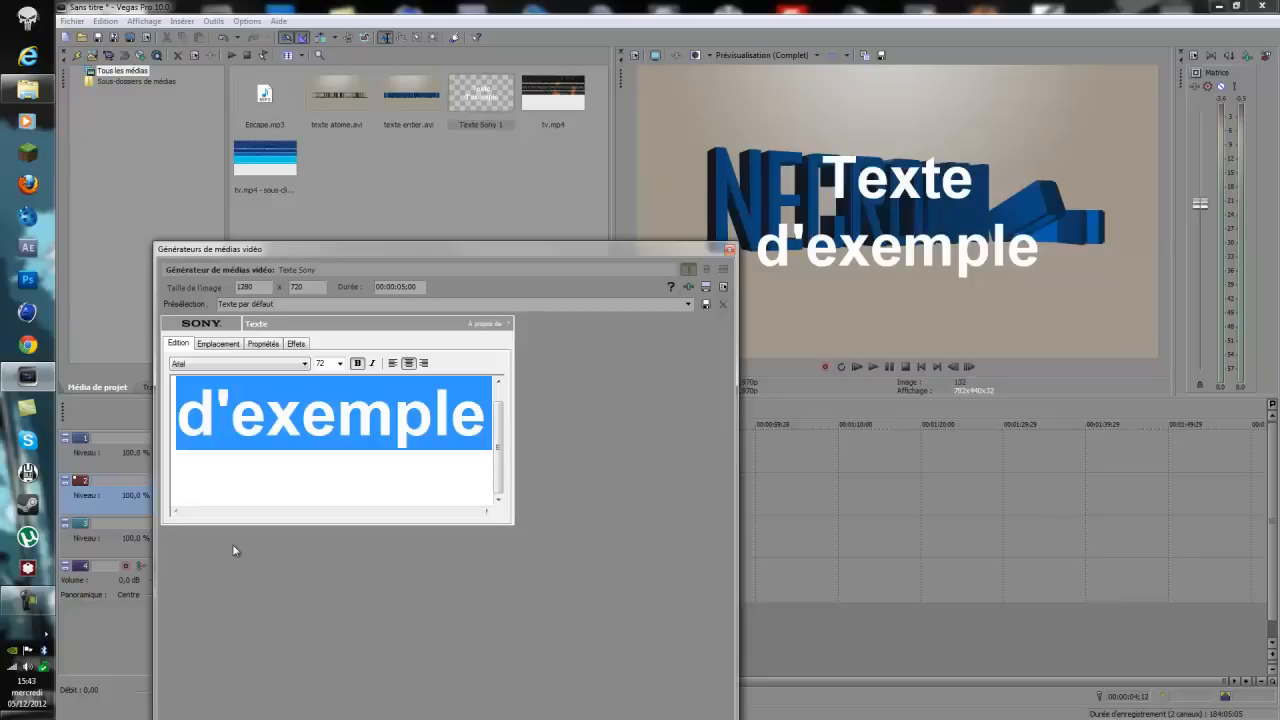
pyautogui.write('www.')
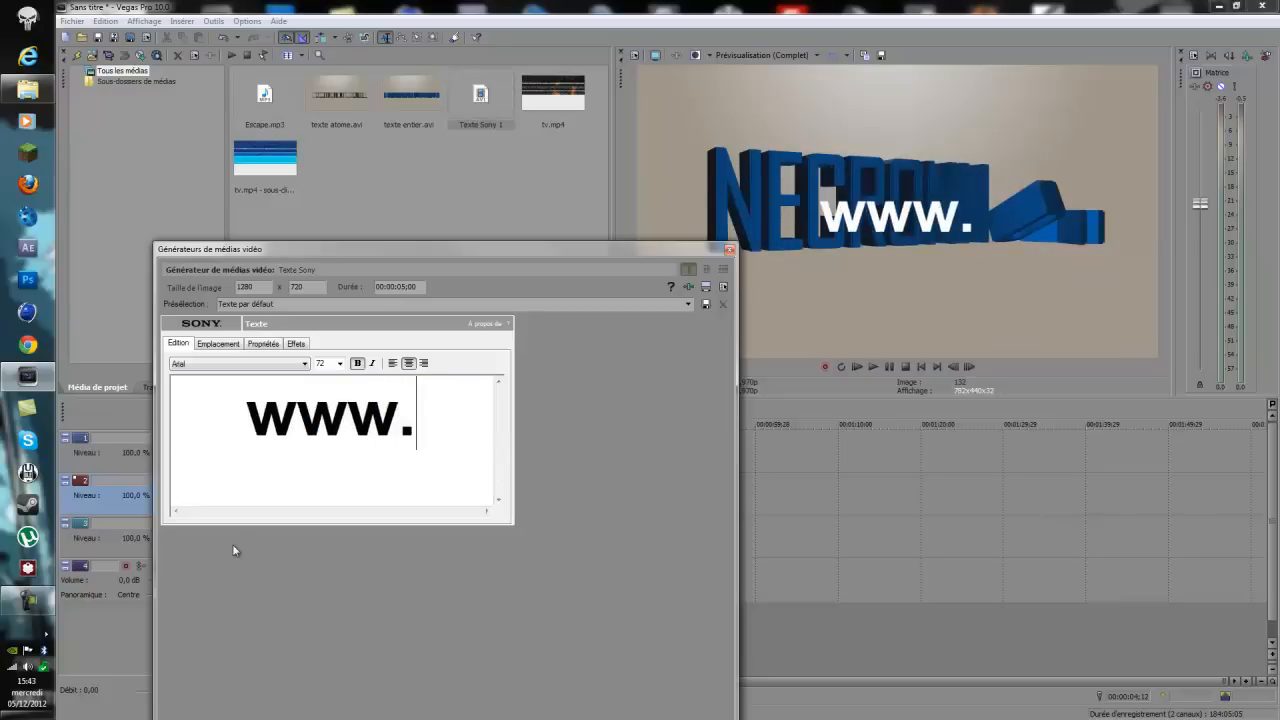
pyautogui.write('youtube')
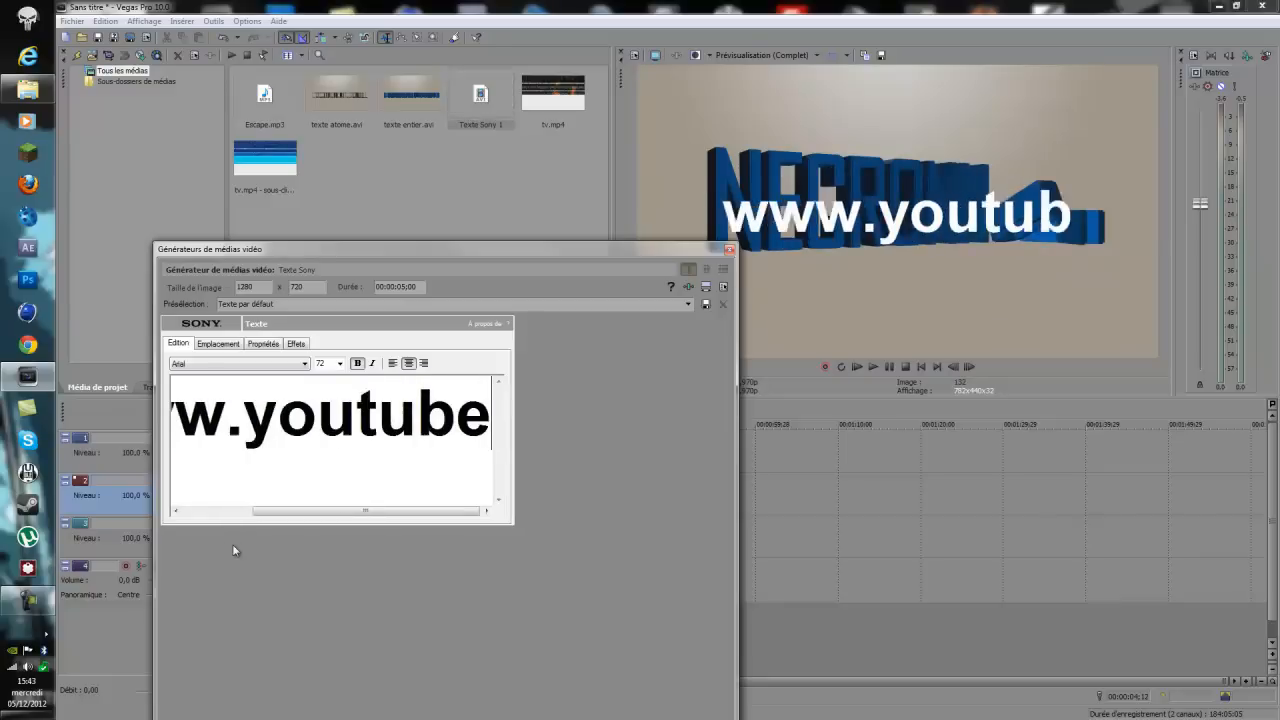
pyautogui.write('.com/')
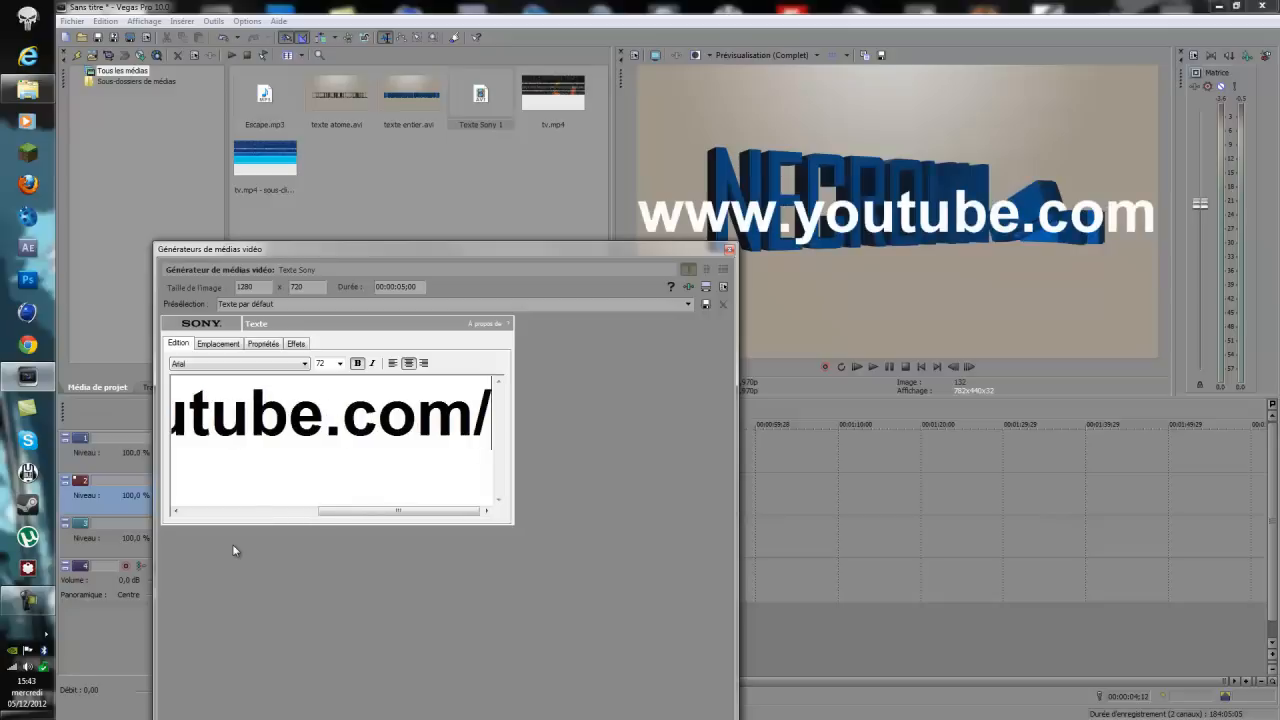
pyautogui.write('NE')
pyautogui.press('BackSpace')
pyautogui.press('BackSpace')
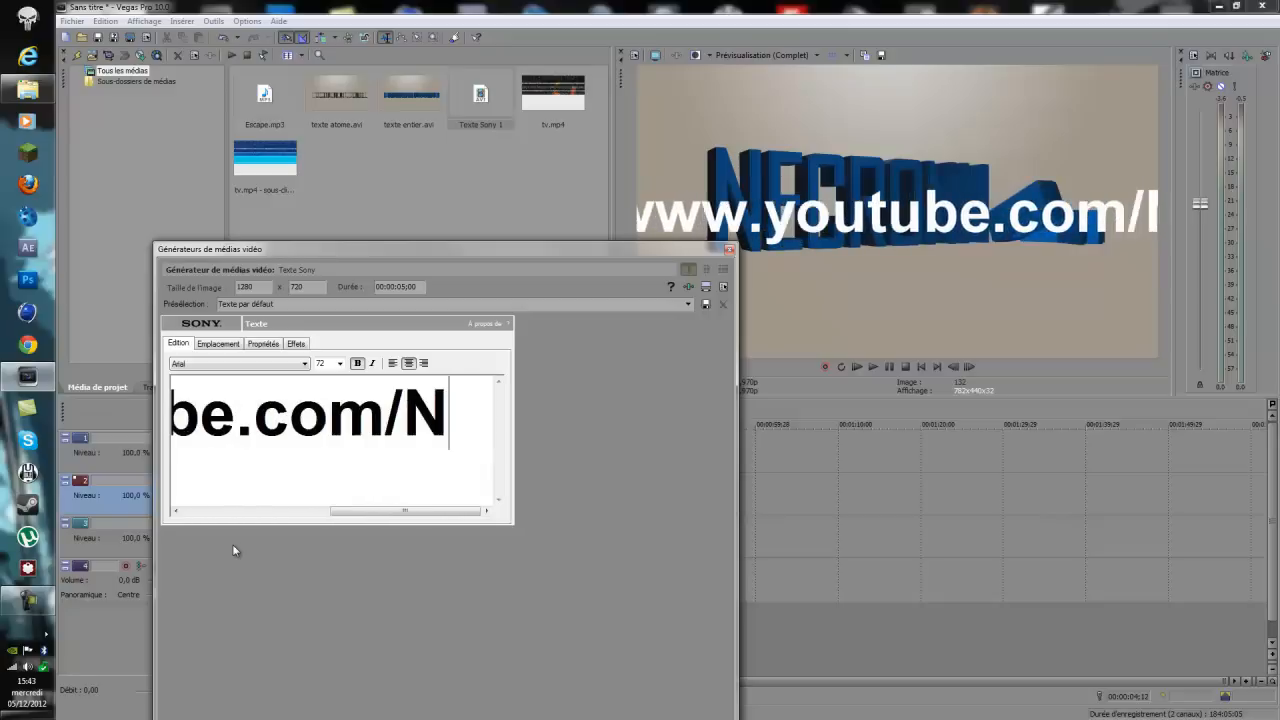
pyautogui.write('NeCro')
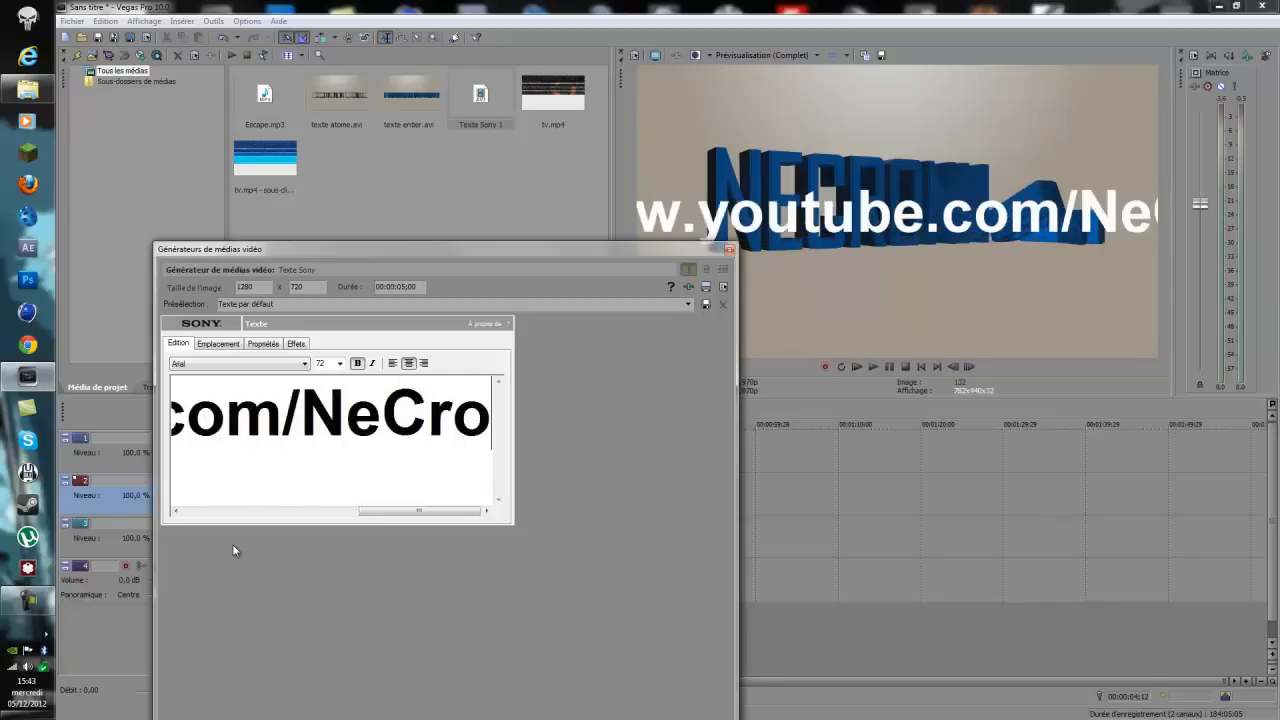
pyautogui.write('nHDx')
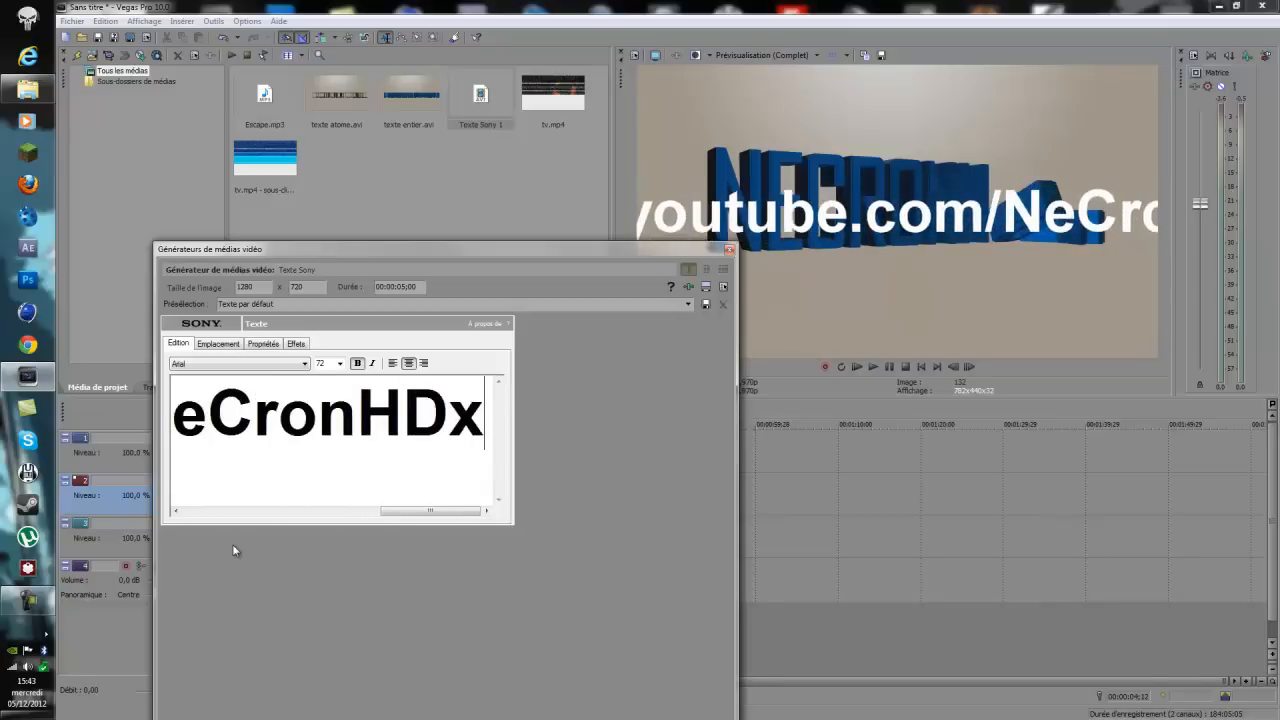
# Change the font of the entire text to Agency FB
pyautogui.hotkey('ctrl', 'a')
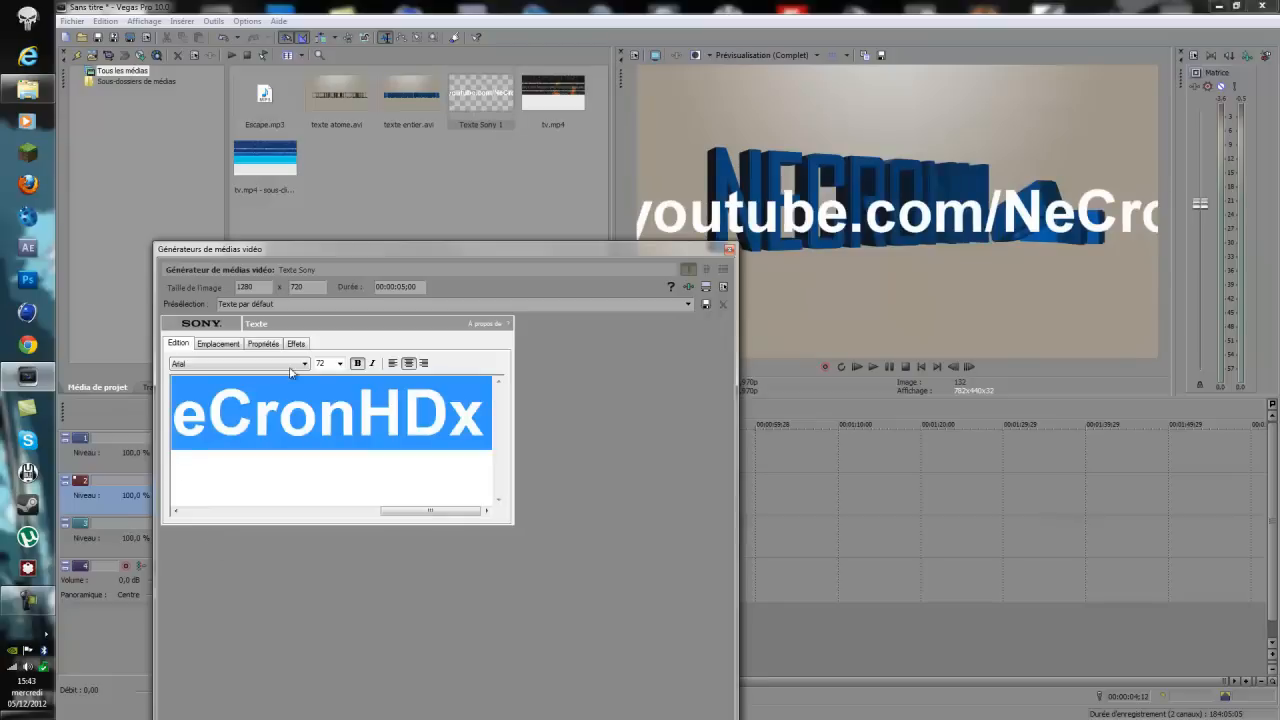
pyautogui.click(304, 364)
pyautogui.click(257, 364)
pyautogui.press('a')
pyautogui.click(256, 364)
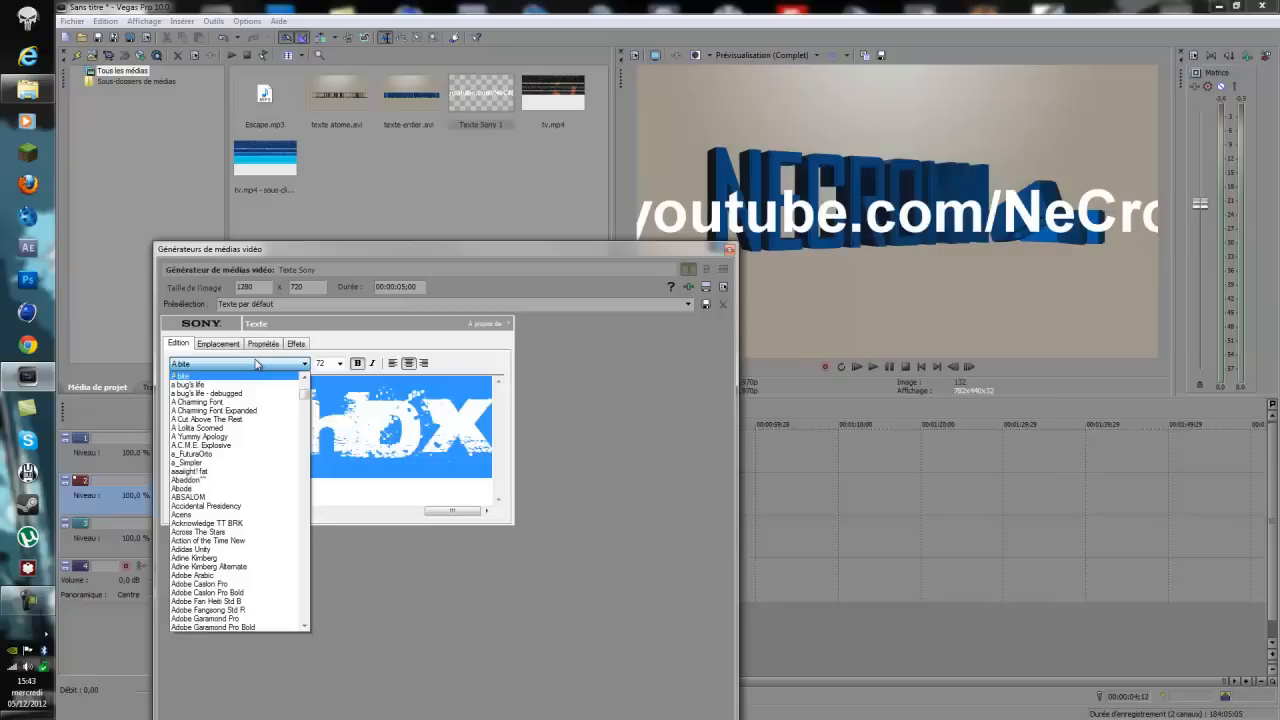
pyautogui.scroll(-6, 233, 416)
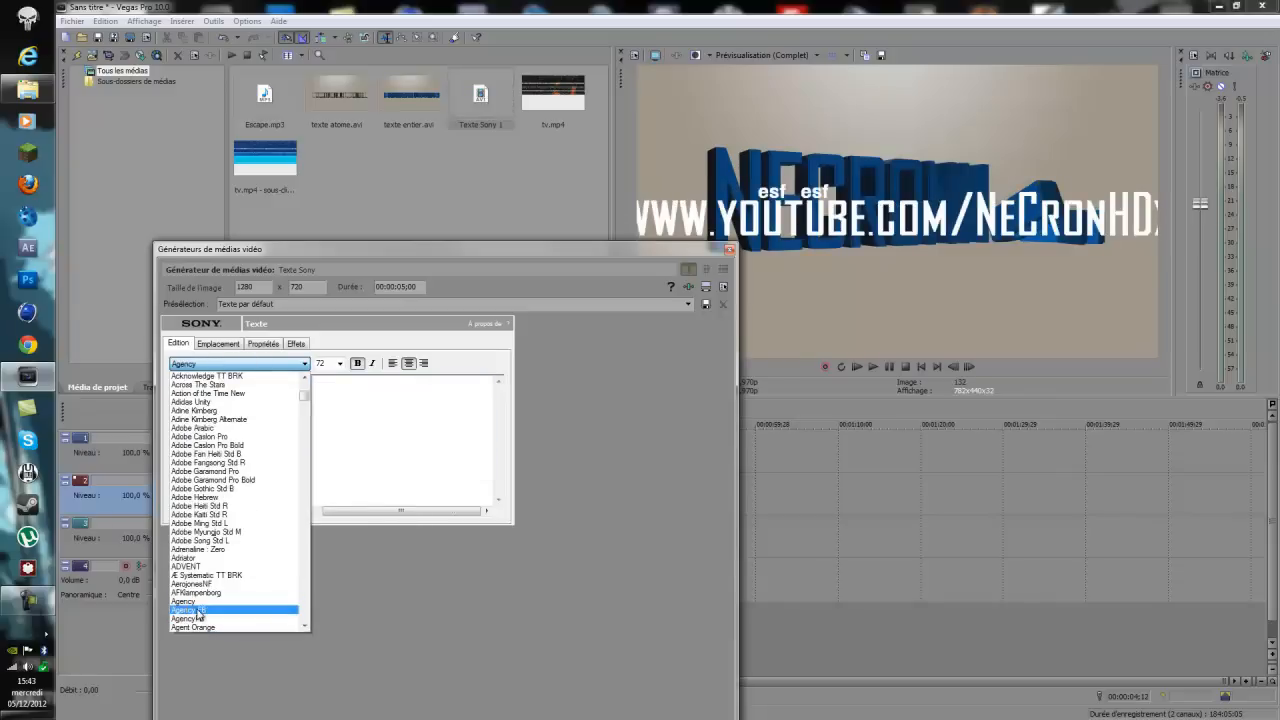
pyautogui.click(205, 609)
pyautogui.moveTo(374, 422); pyautogui.dragTo(3, 418)
pyautogui.write('WWW')
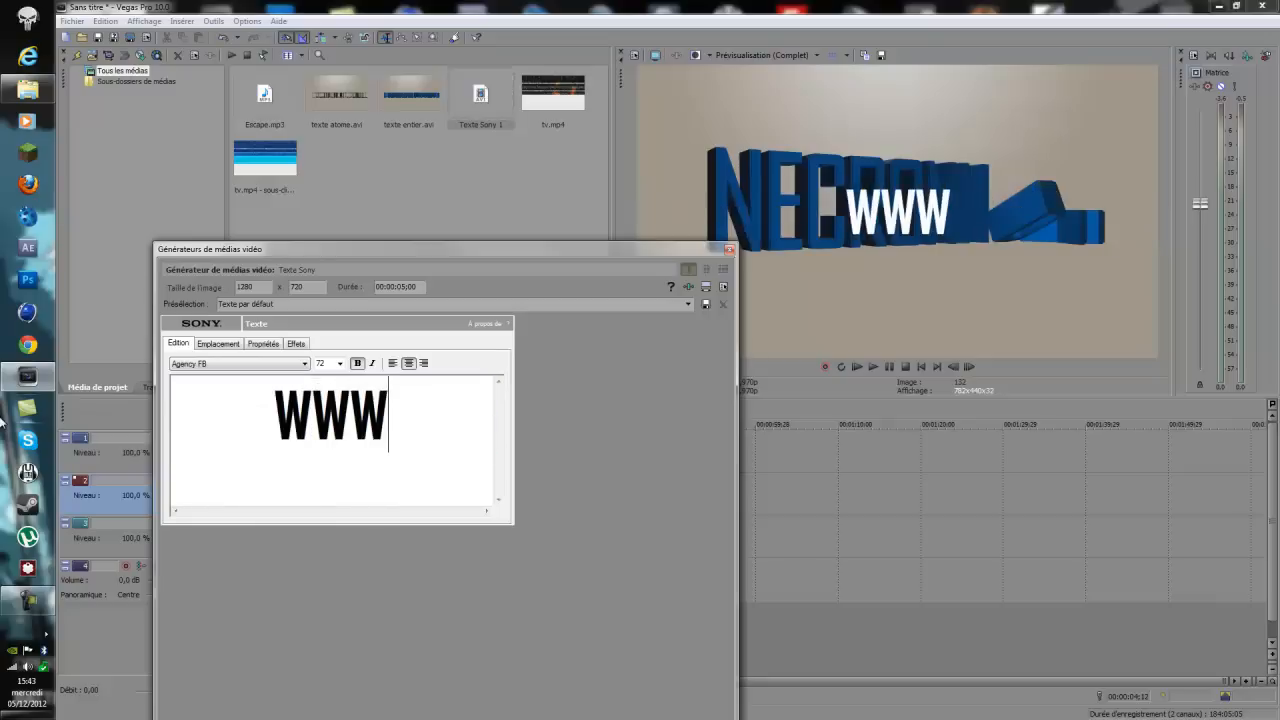
pyautogui.write('.YOUTUBE.')
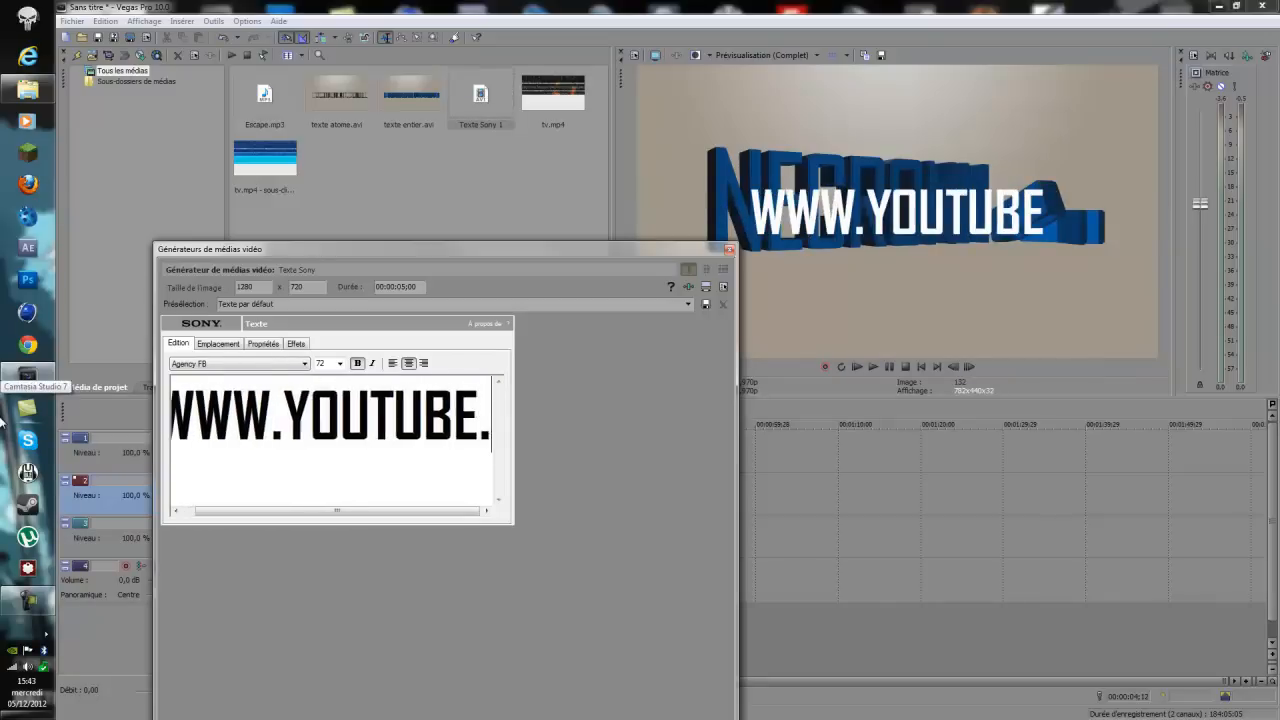
pyautogui.write('COM/')
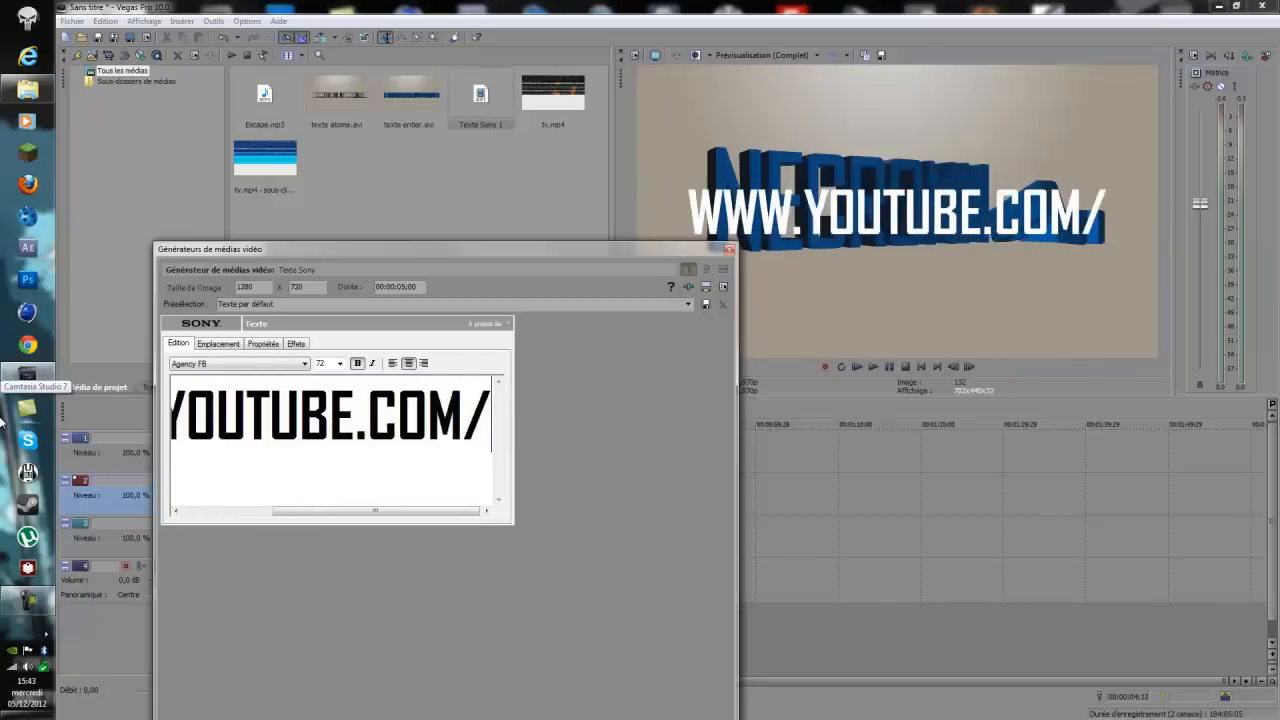
pyautogui.write('NECRONHDX')
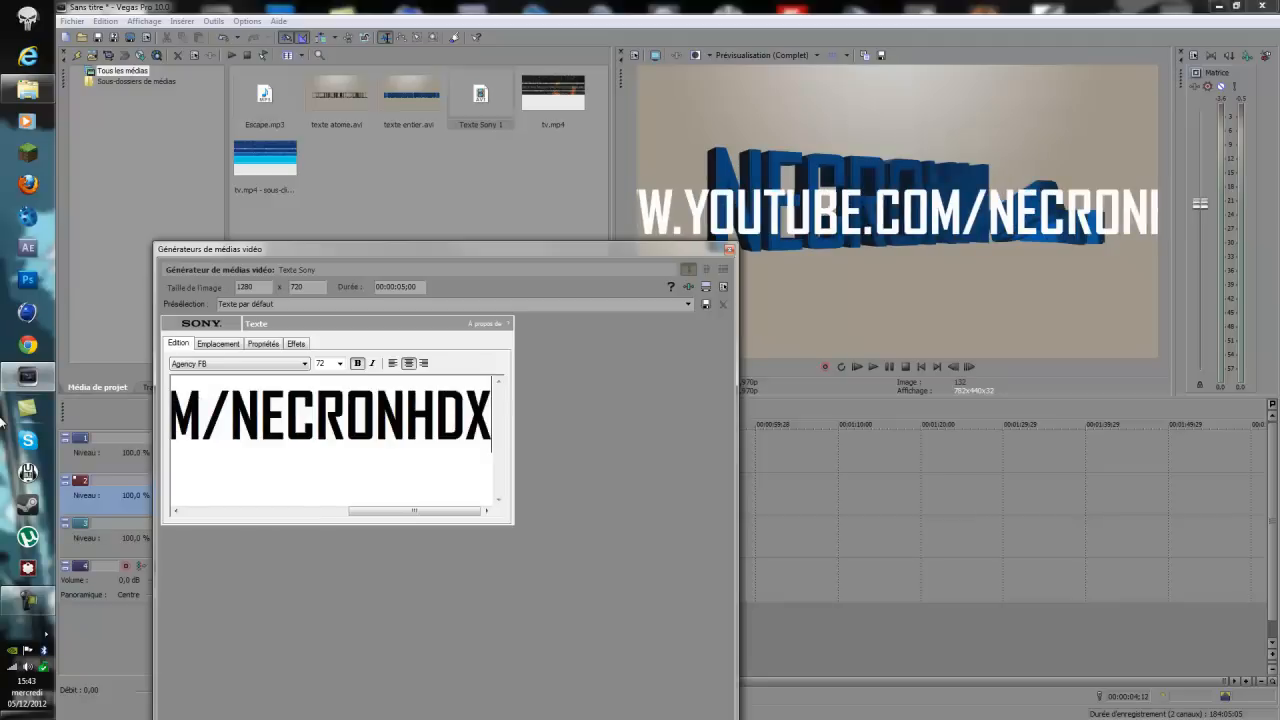
# Reduce the whole URL's font size, trying 16, 26 and 36 before settling on a size slightly below 36
pyautogui.hotkey('ctrl', 'a')
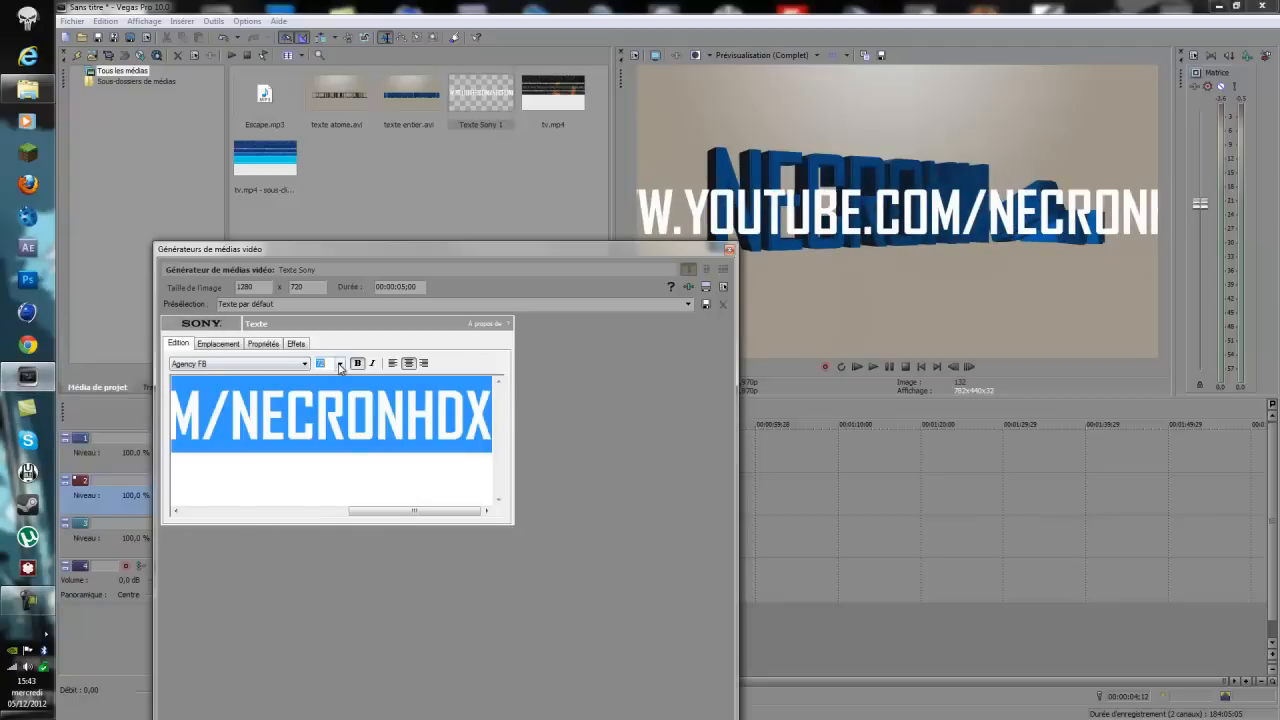
pyautogui.click(340, 363)
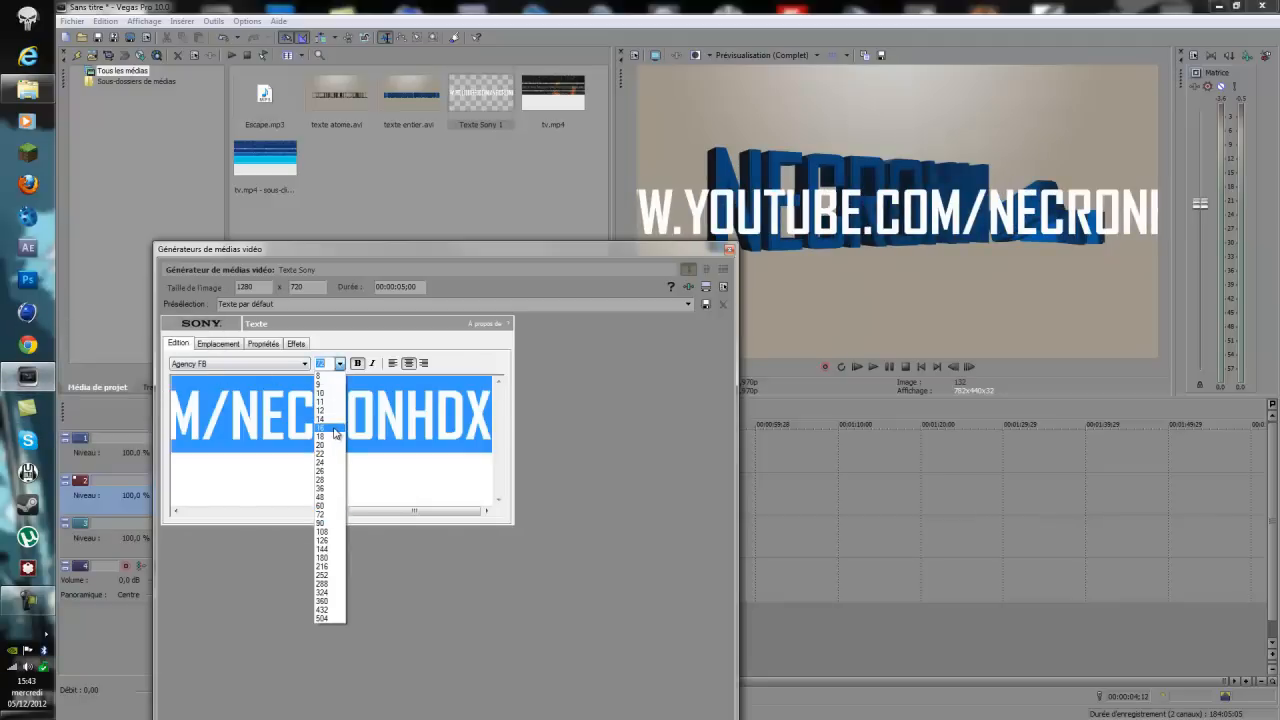
pyautogui.click(335, 432)
pyautogui.click(340, 363)
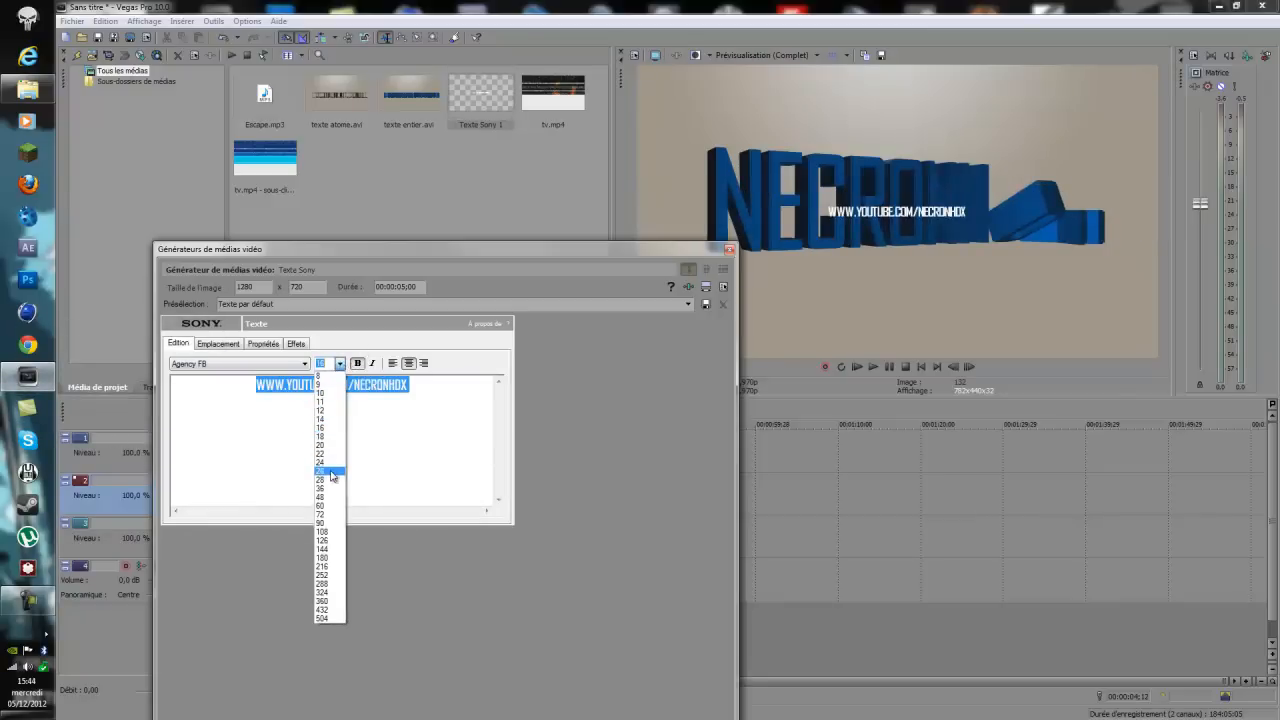
pyautogui.click(333, 471)
pyautogui.click(340, 363)
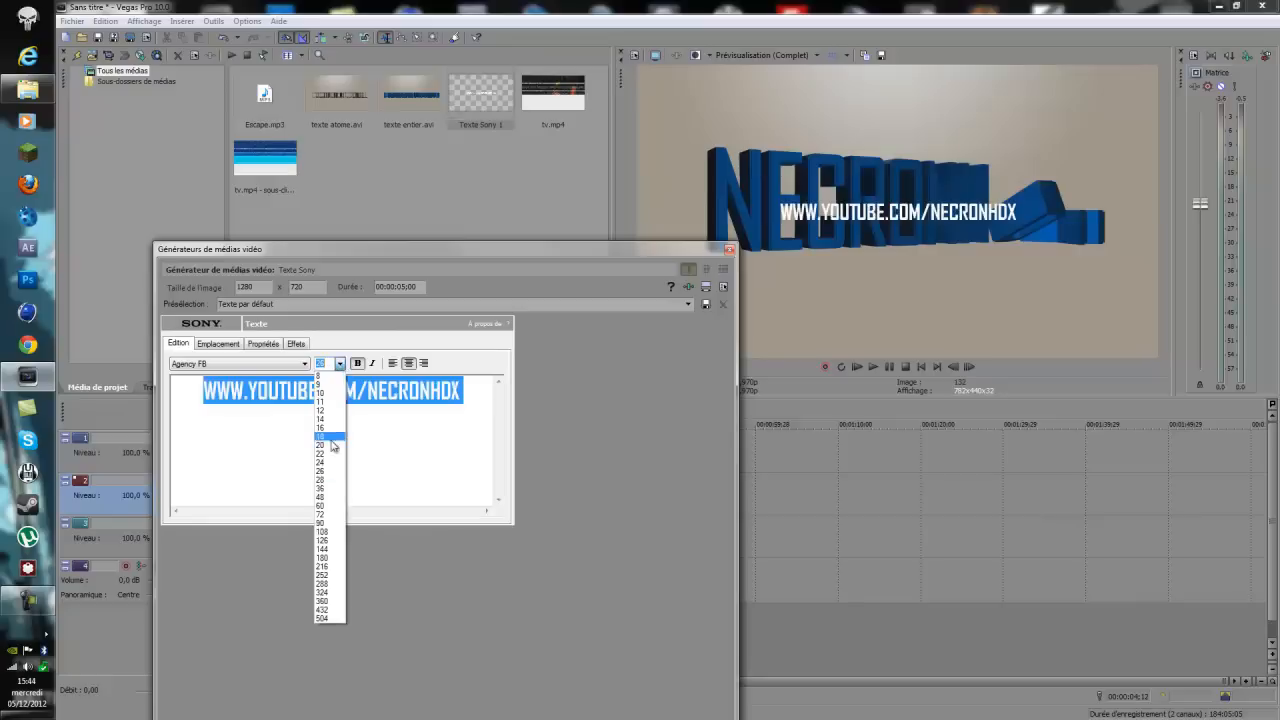
pyautogui.click(327, 489)
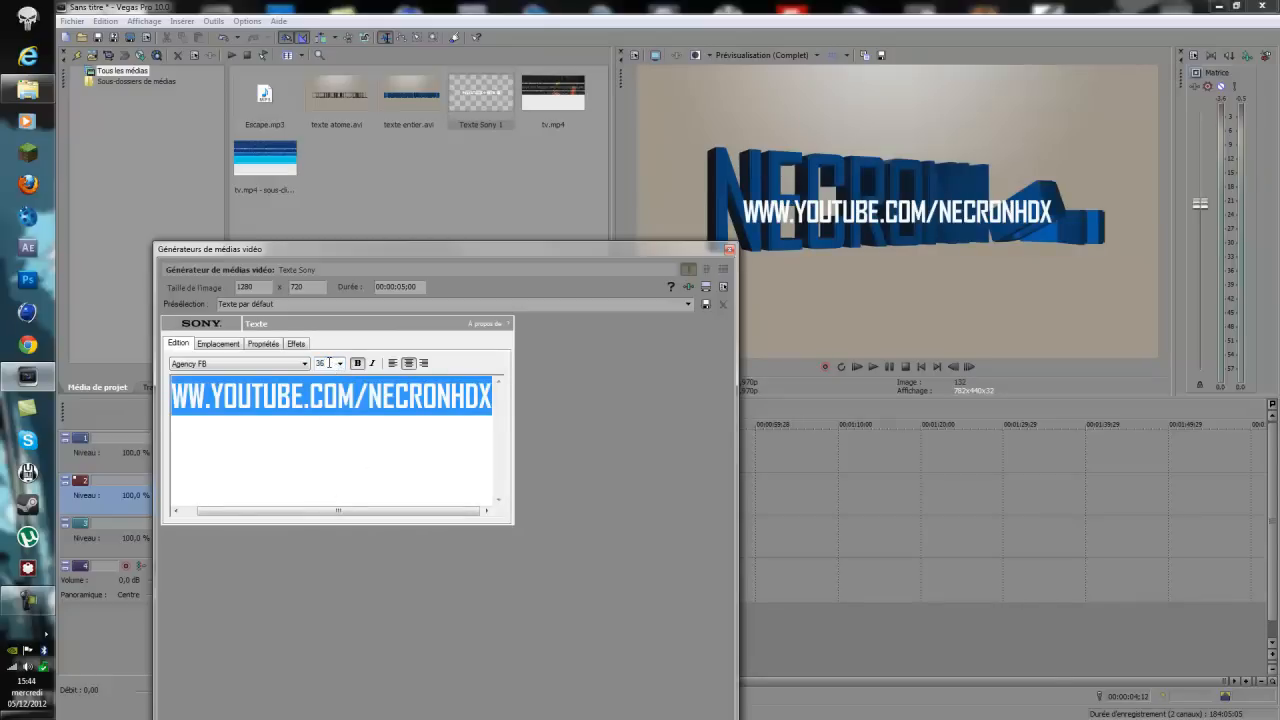
pyautogui.press('Return')
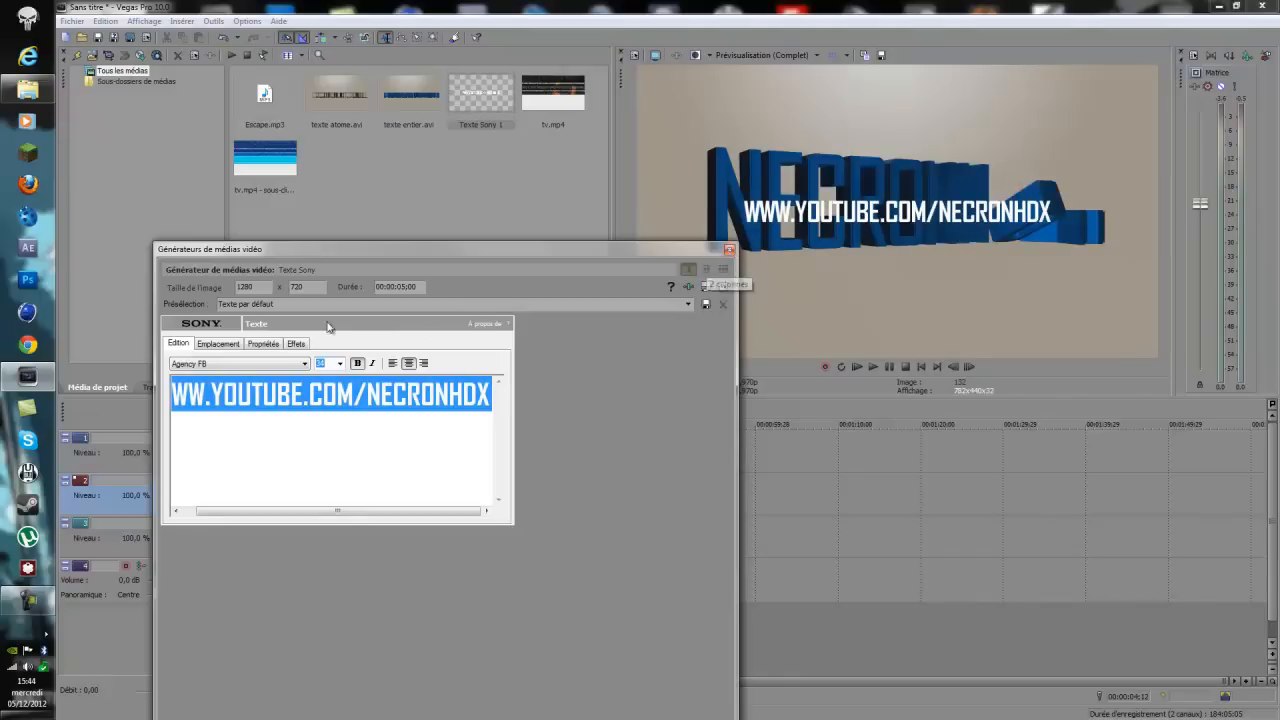
# Set the text colour to opaque white (255, 255, 255, 255) and close the media generator
pyautogui.click(263, 343)
pyautogui.moveTo(262, 432); pyautogui.dragTo(237, 393)
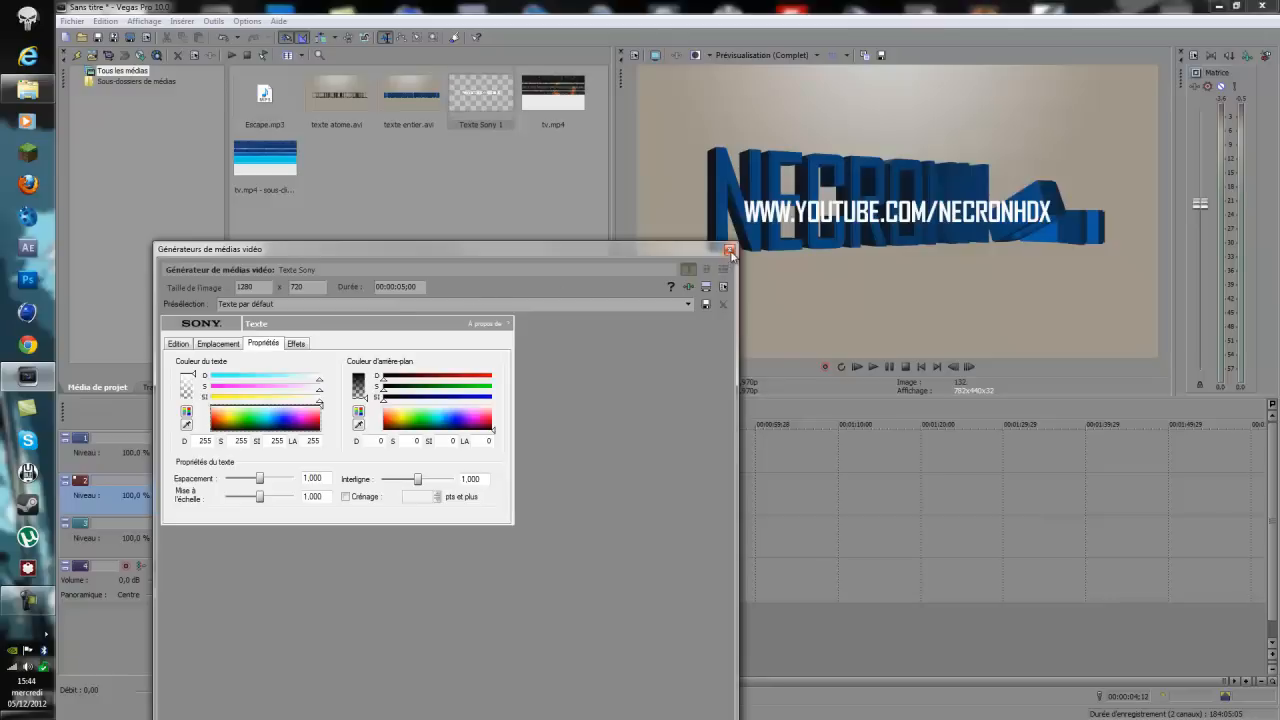
pyautogui.click(729, 249)
# Move the URL text clip to start at about 00:00:06;04 and trim its end to the end of the video
pyautogui.moveTo(323, 503); pyautogui.dragTo(328, 507)
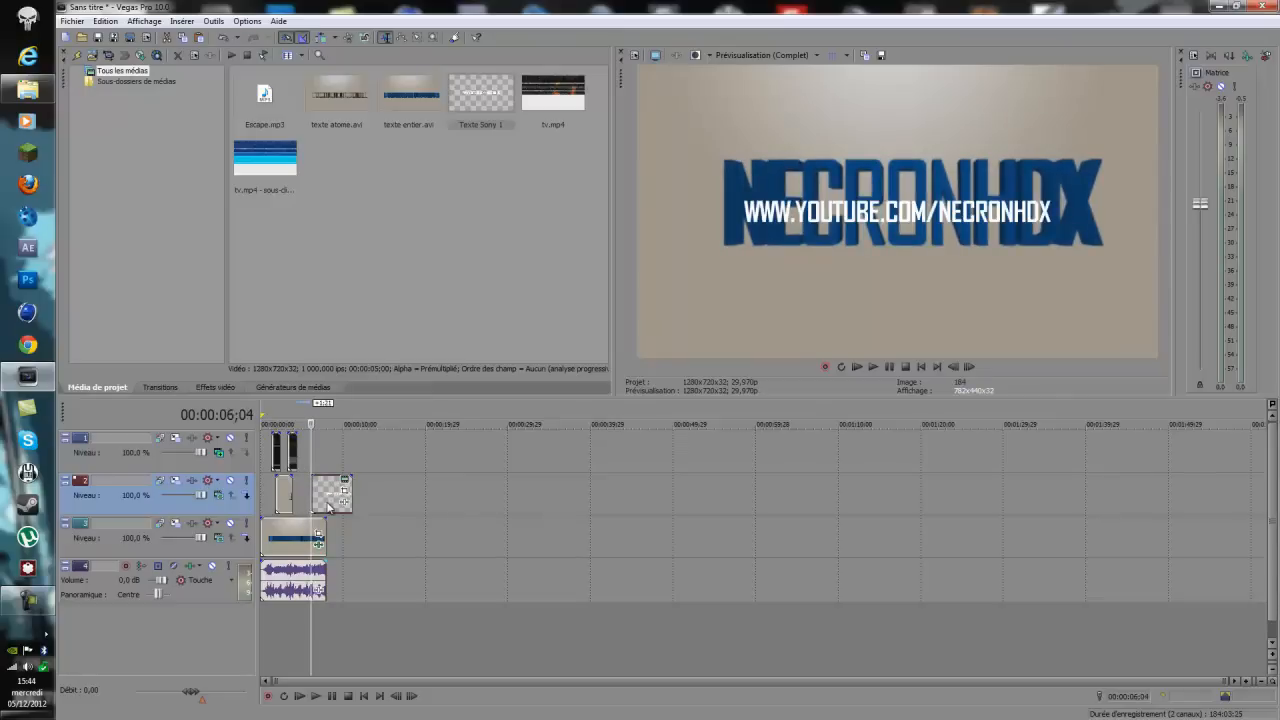
pyautogui.moveTo(351, 490); pyautogui.dragTo(323, 492)
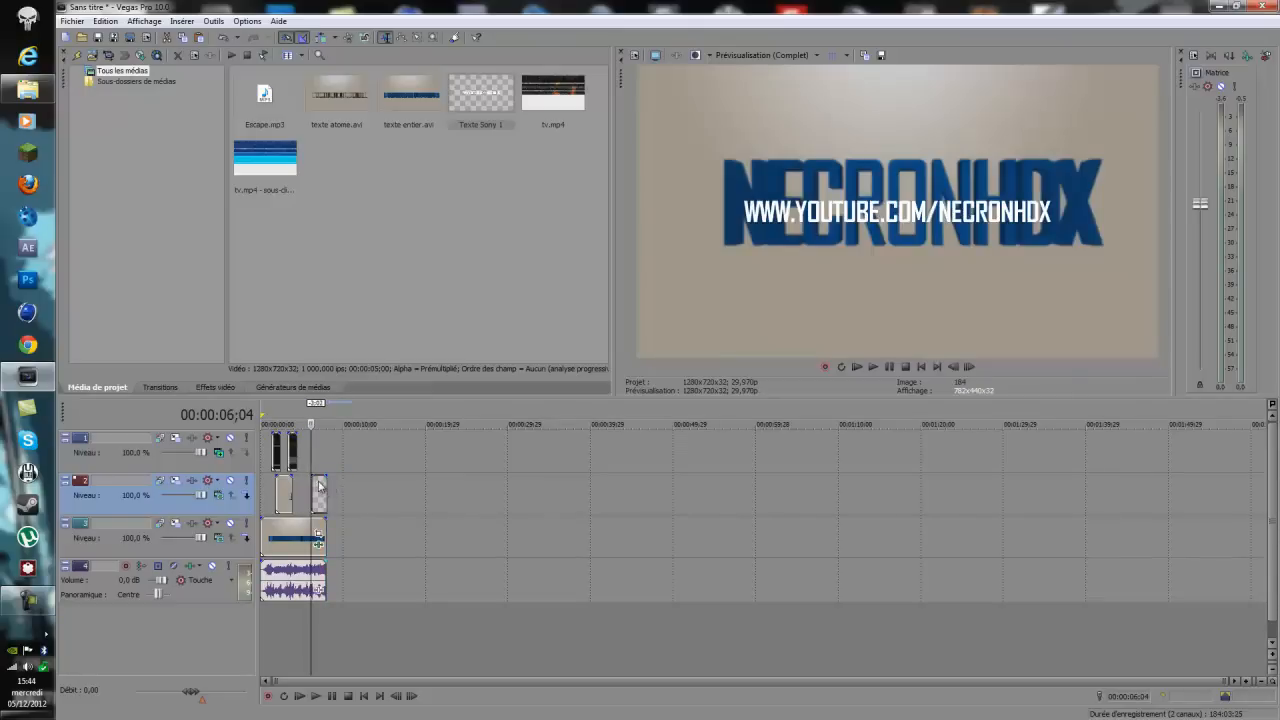
# Add a short fade-in and fade-out to the URL text clip and a short fade-out to the texte entier clip
pyautogui.scroll(7, 316, 486)
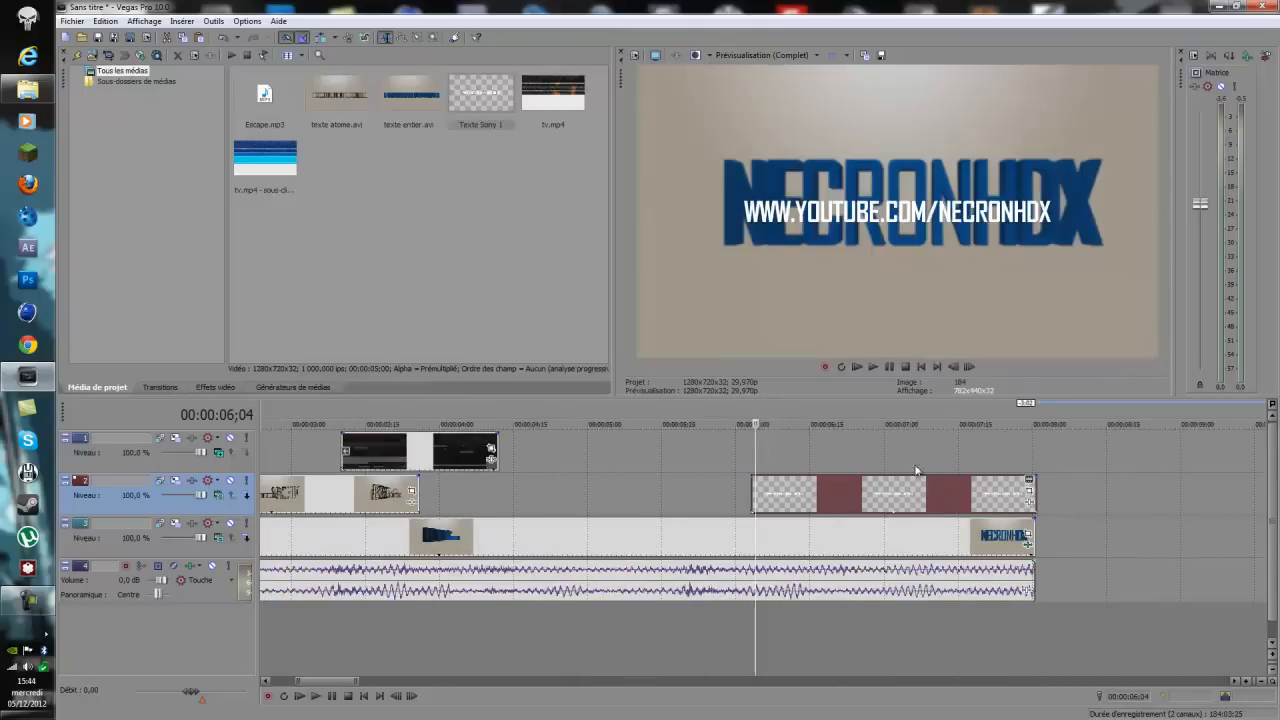
pyautogui.scroll(-3, 933, 474)
pyautogui.moveTo(755, 477); pyautogui.dragTo(780, 477)
pyautogui.moveTo(938, 479); pyautogui.dragTo(906, 479)
pyautogui.moveTo(941, 519); pyautogui.dragTo(918, 519)
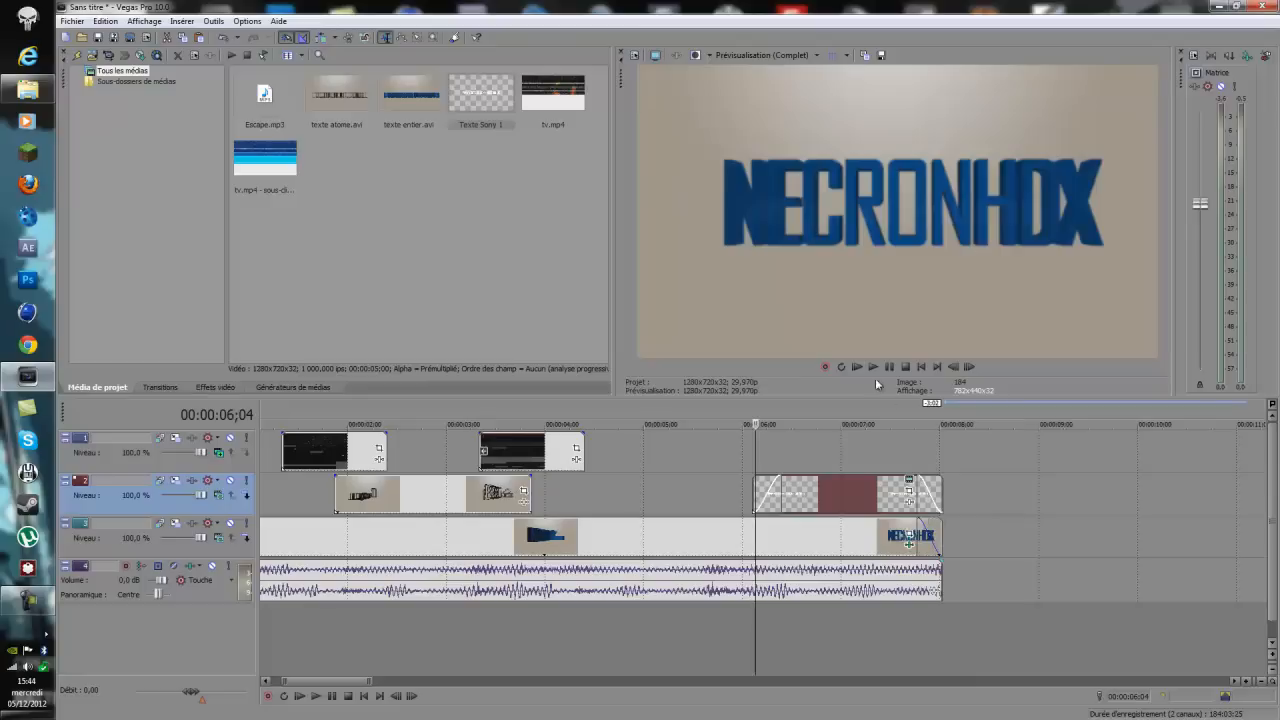
# Play the intro from its start through the URL and closing blur to review the timing
pyautogui.press('Home')
pyautogui.press('space')
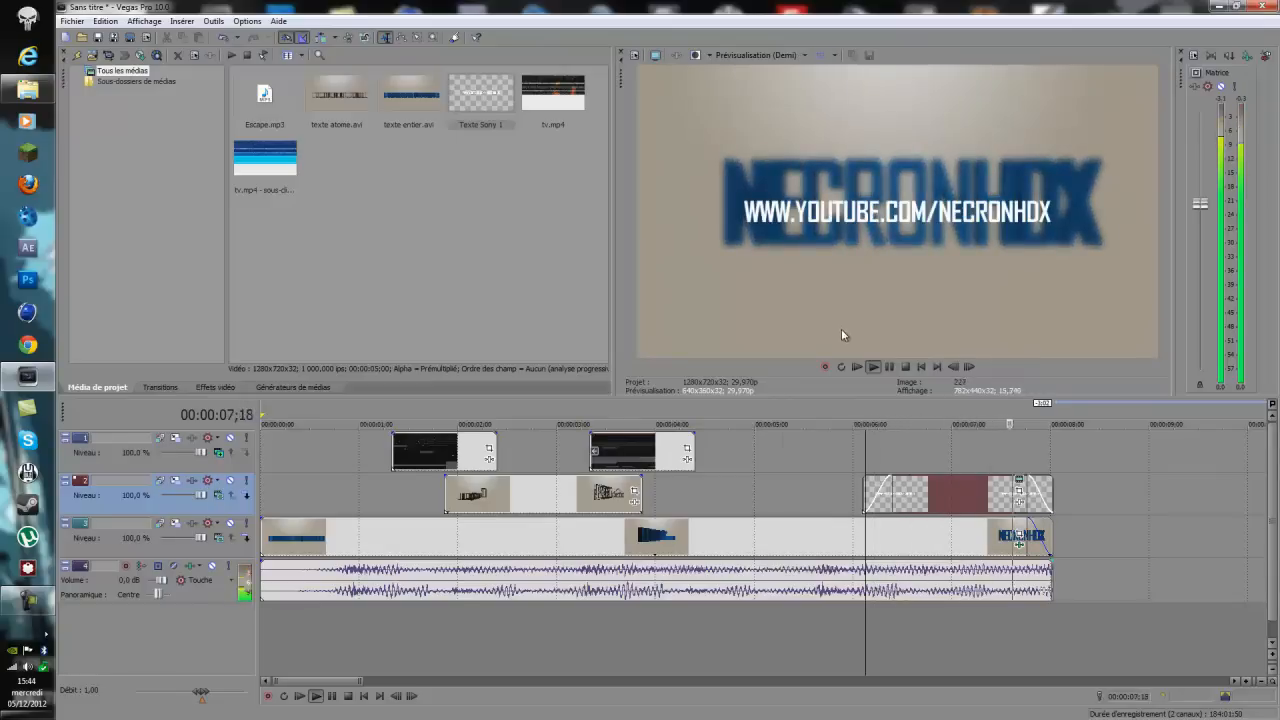
pyautogui.click(889, 367)
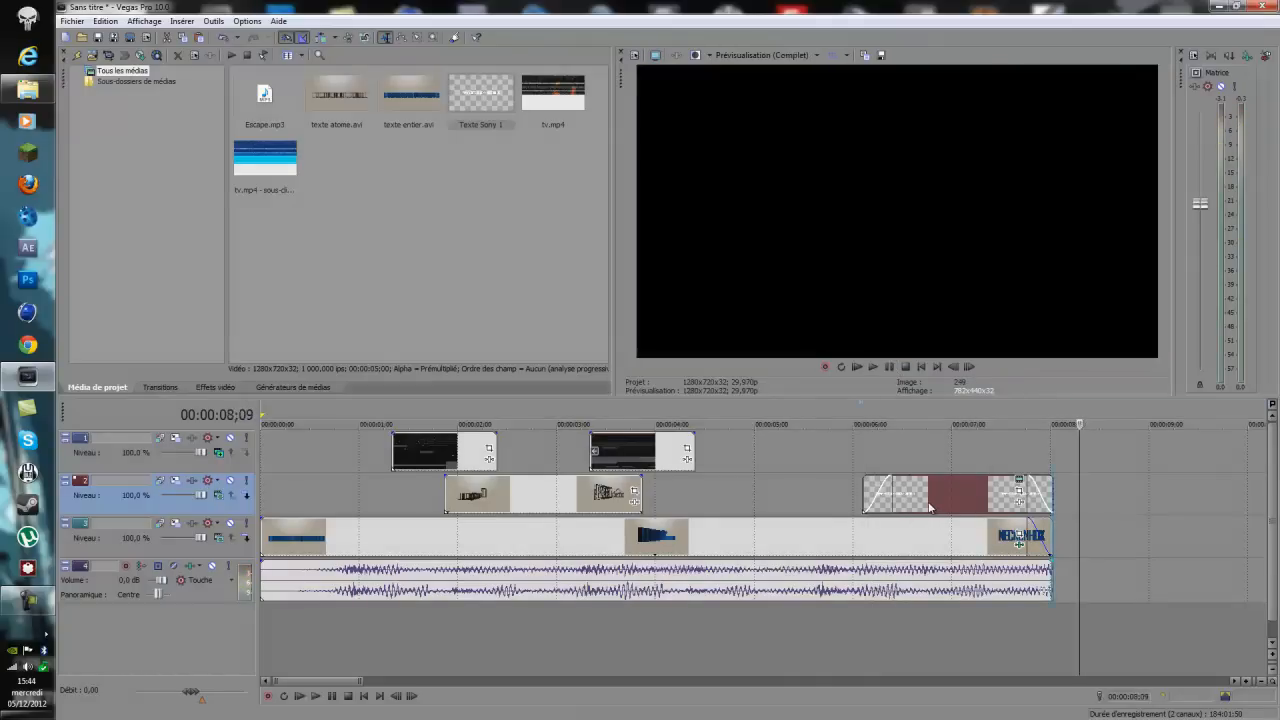
# Shift the URL text clip slightly earlier, extend its end back to the video's end, and preview the closing section
pyautogui.moveTo(928, 501); pyautogui.dragTo(922, 501)
pyautogui.moveTo(1045, 492); pyautogui.dragTo(1051, 492)
pyautogui.click(742, 424)
pyautogui.click(875, 367)
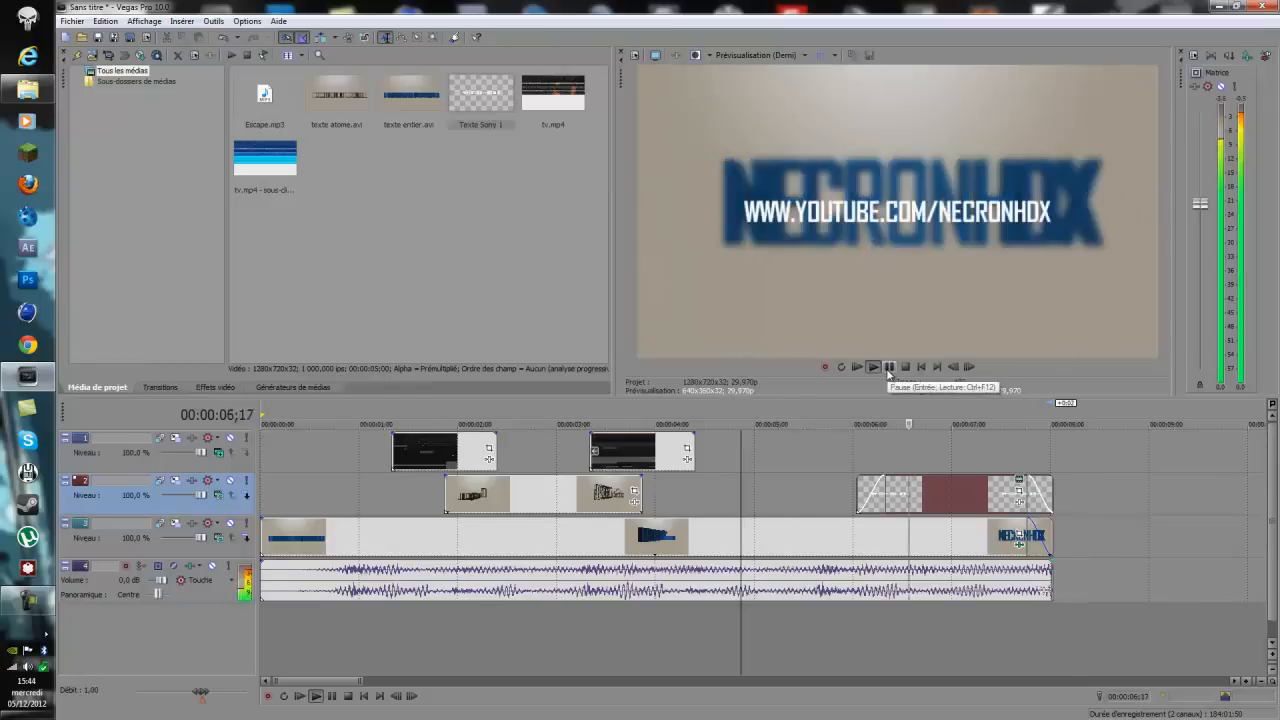
pyautogui.click(887, 369)
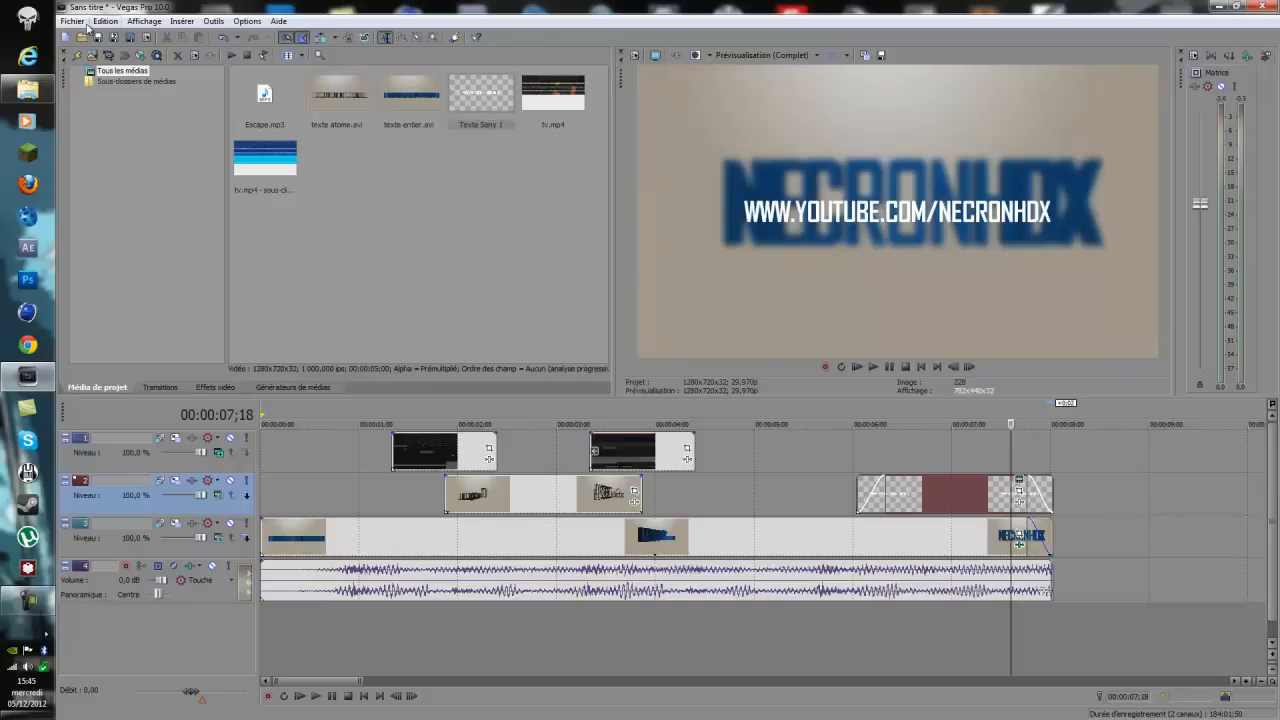
# Render the project to the desktop (Bureau) as "fin" in Sony AVC/MVC format with the Internet 1280x720-30p template
pyautogui.click(130, 38)
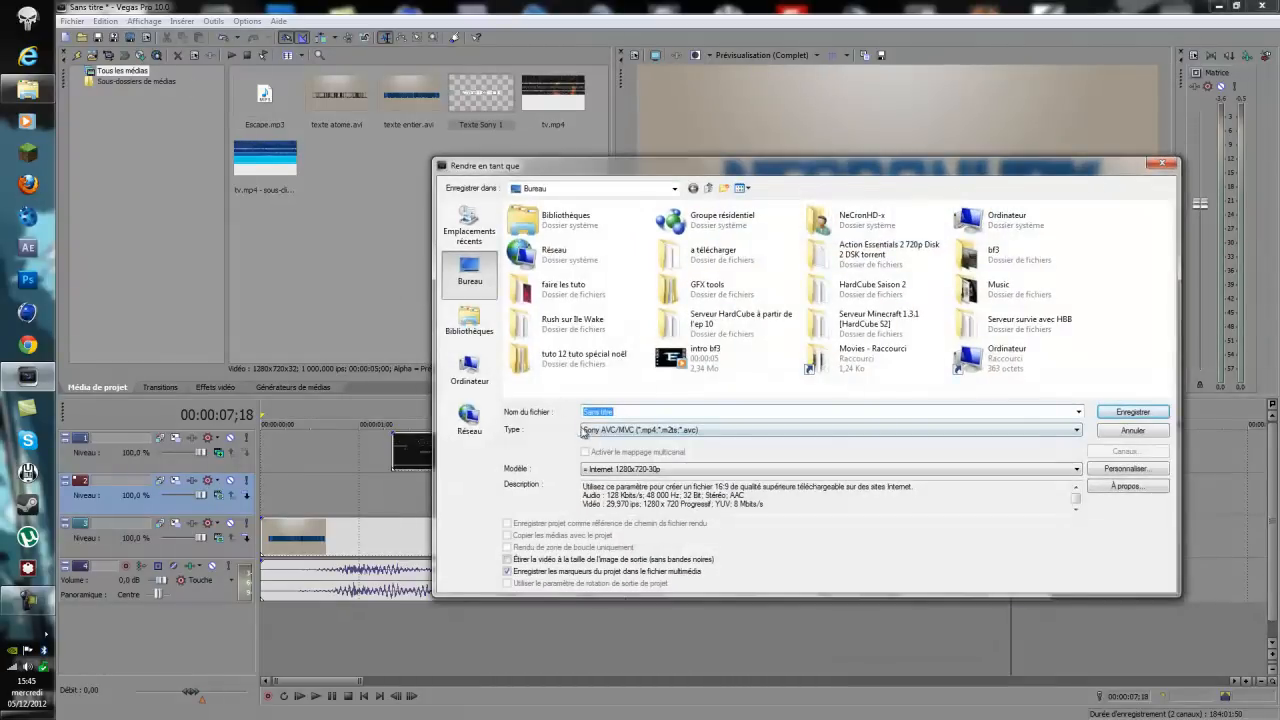
pyautogui.click(615, 430)
pyautogui.click(627, 432)
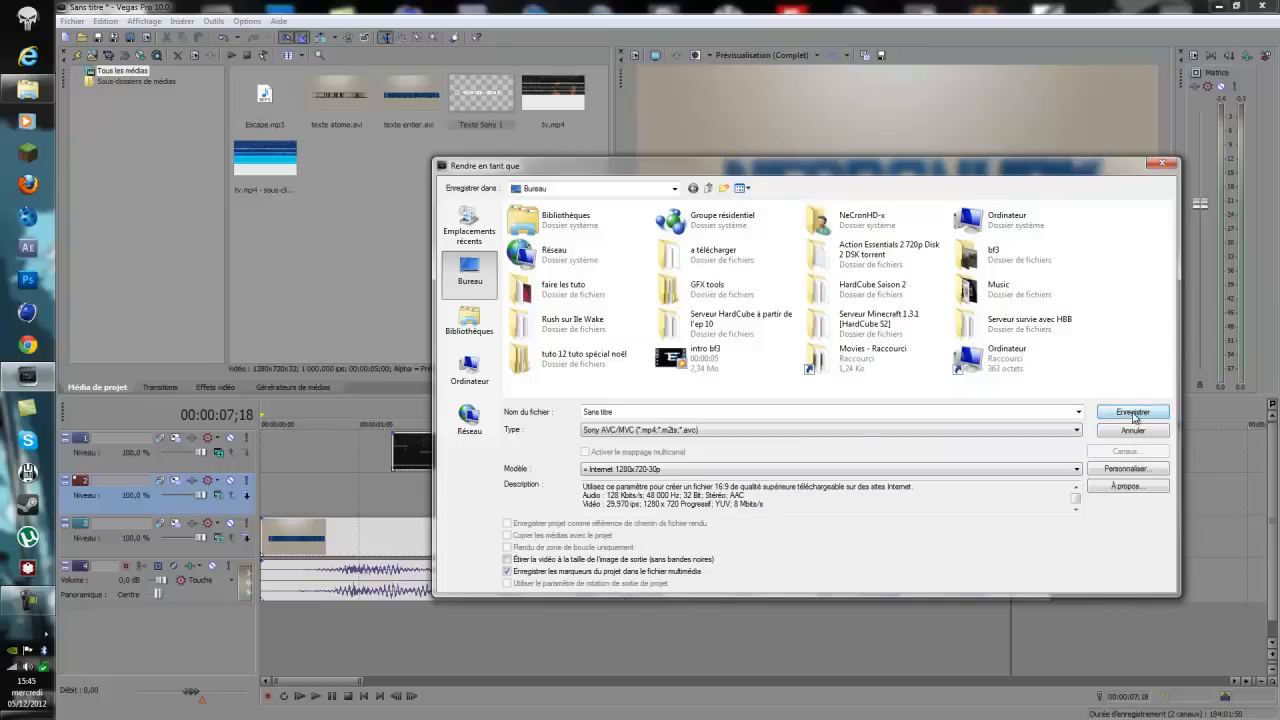
pyautogui.click(864, 412)
pyautogui.write('fin')
pyautogui.press('Return')
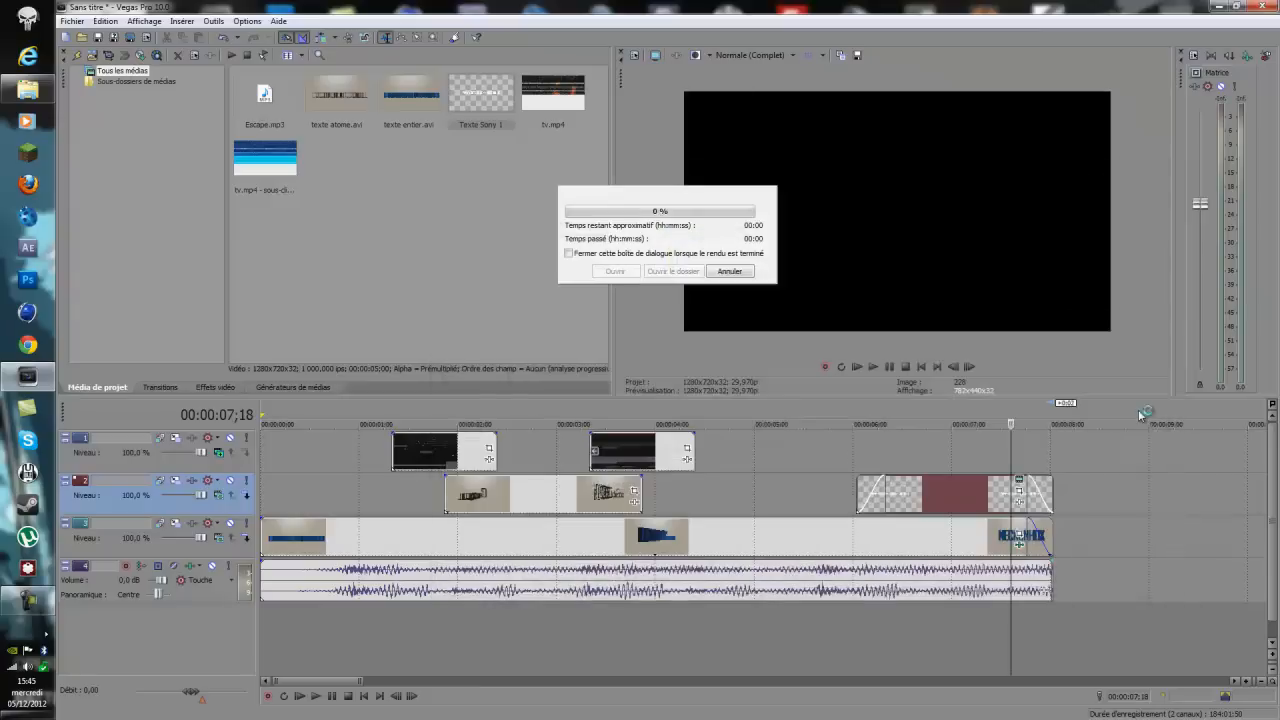